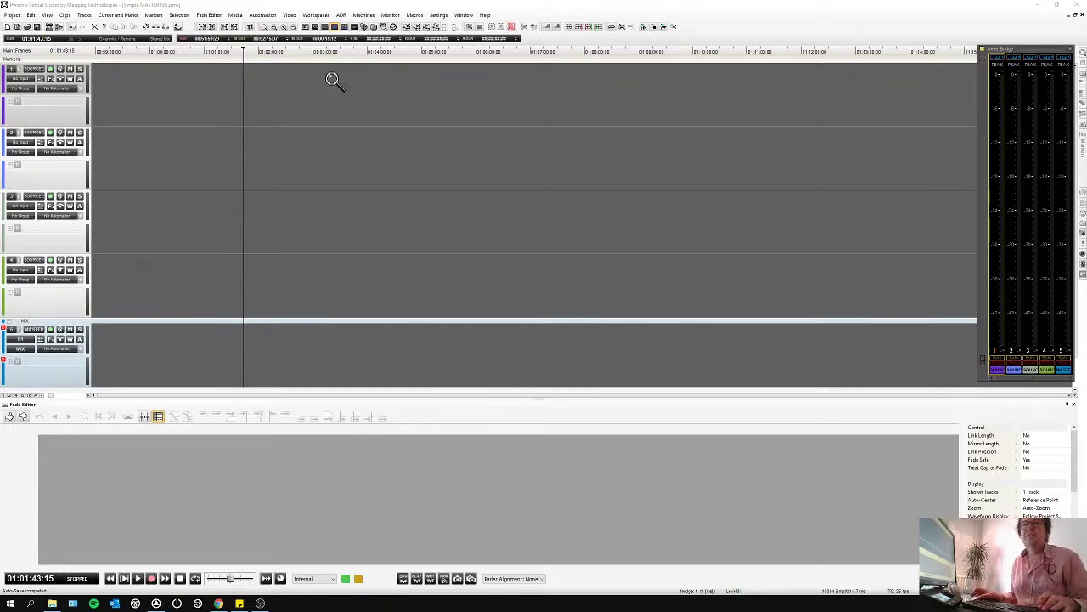
Switch to File Explorer and place Maybe-Tomorrow, Spires-of-Dream and Urgent-Deadline from the Audio Files folder on source tracks 1, 2 and 3.
{"action": "key", "text": "alt+Tab"}
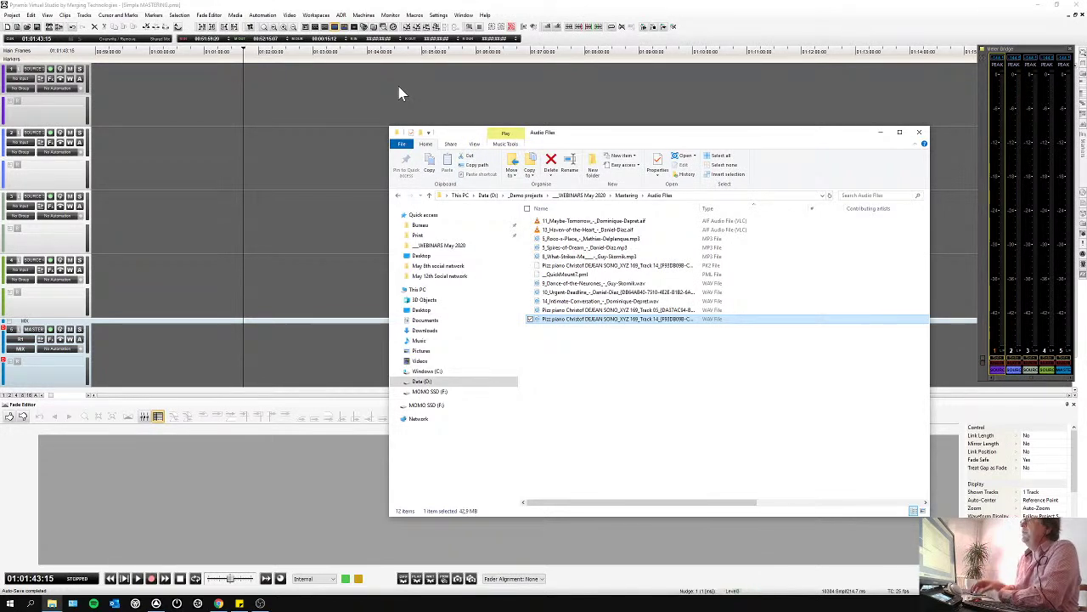
{"action": "left_click", "coordinate": [576, 222]}
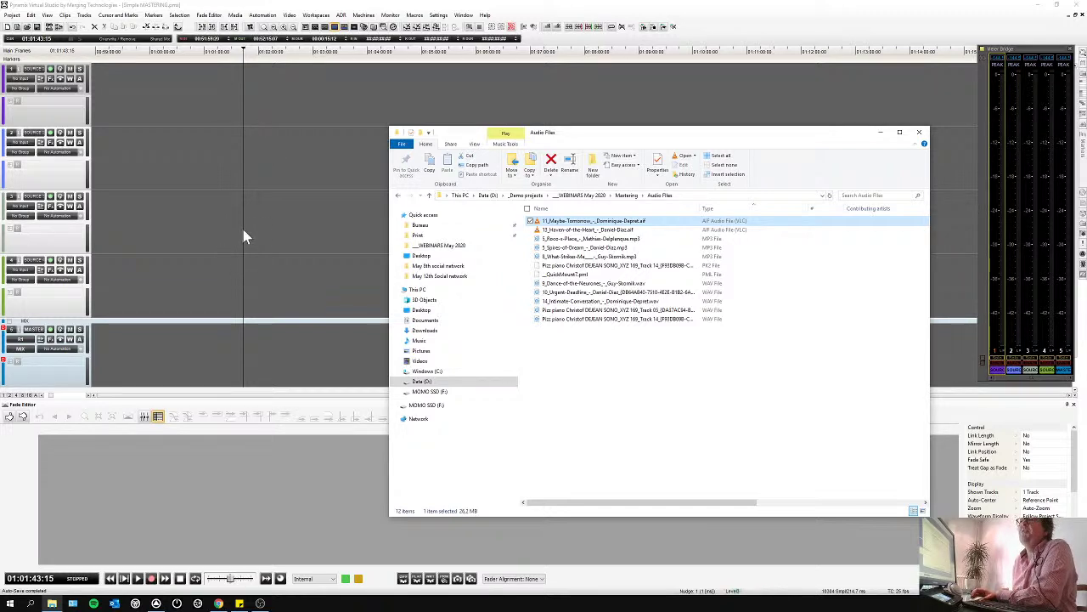
{"action": "left_click", "coordinate": [227, 342]}
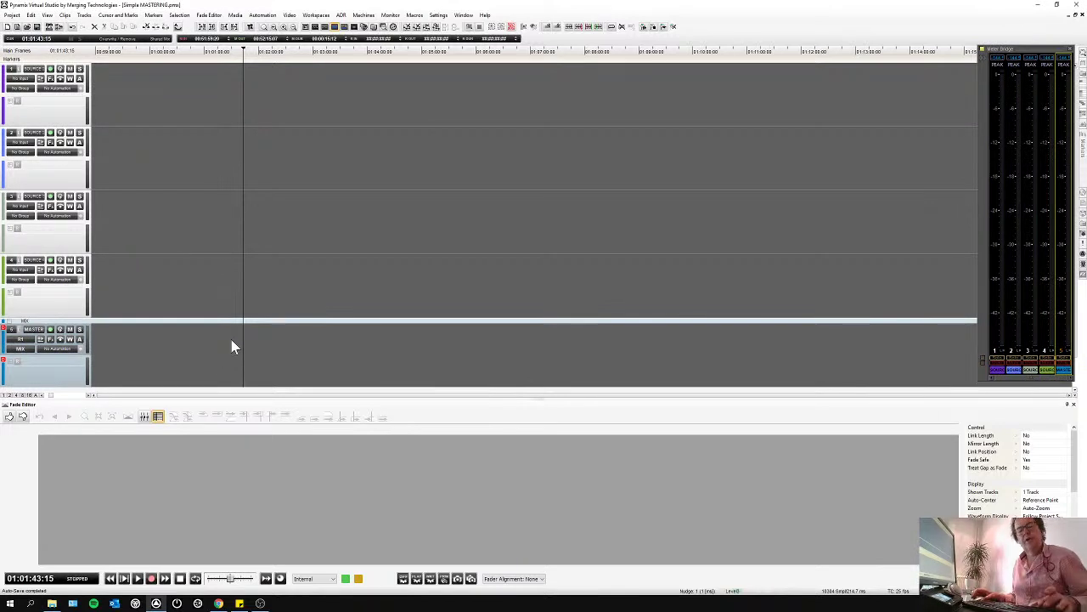
{"action": "key", "text": "alt+Tab"}
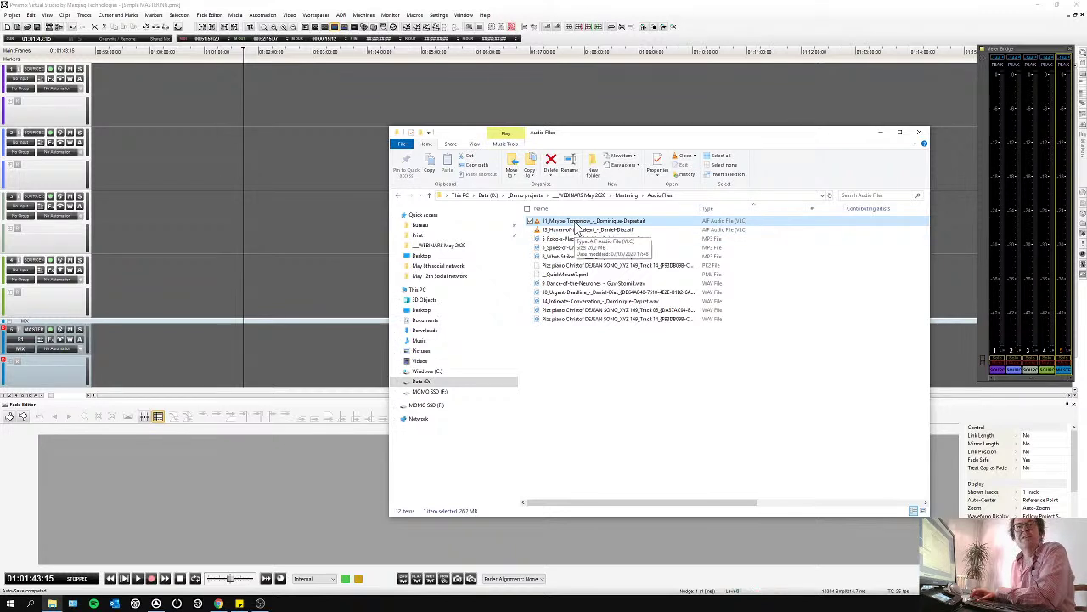
{"action": "left_click_drag", "start_coordinate": [576, 226], "coordinate": [306, 123]}
{"action": "left_click_drag", "start_coordinate": [568, 247], "coordinate": [337, 154]}
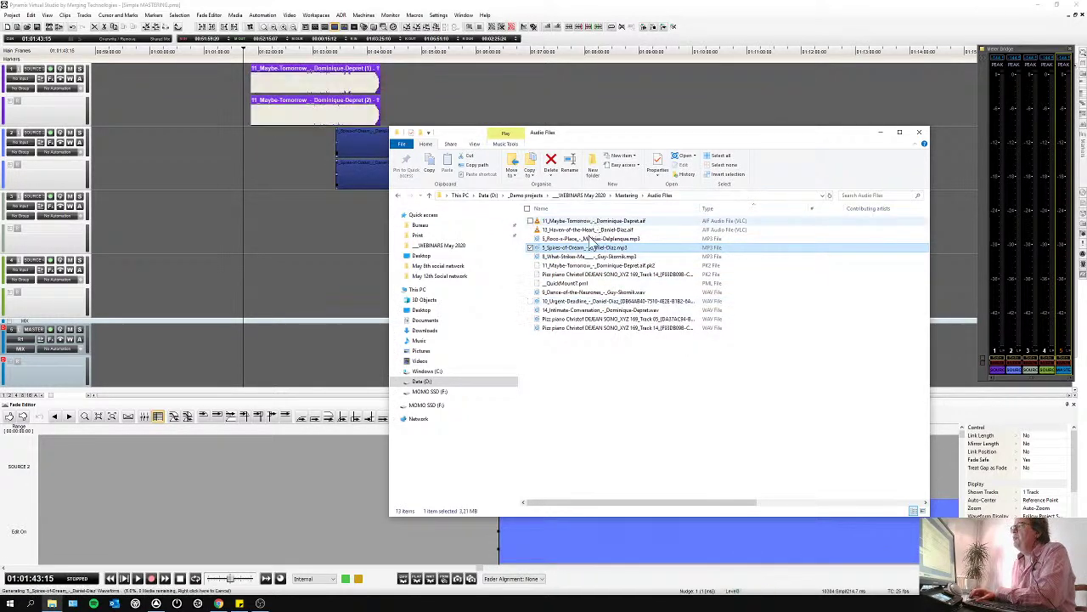
{"action": "left_click_drag", "start_coordinate": [626, 133], "coordinate": [804, 117]}
{"action": "left_click_drag", "start_coordinate": [752, 294], "coordinate": [513, 218]}
{"action": "left_click", "coordinate": [396, 157]}
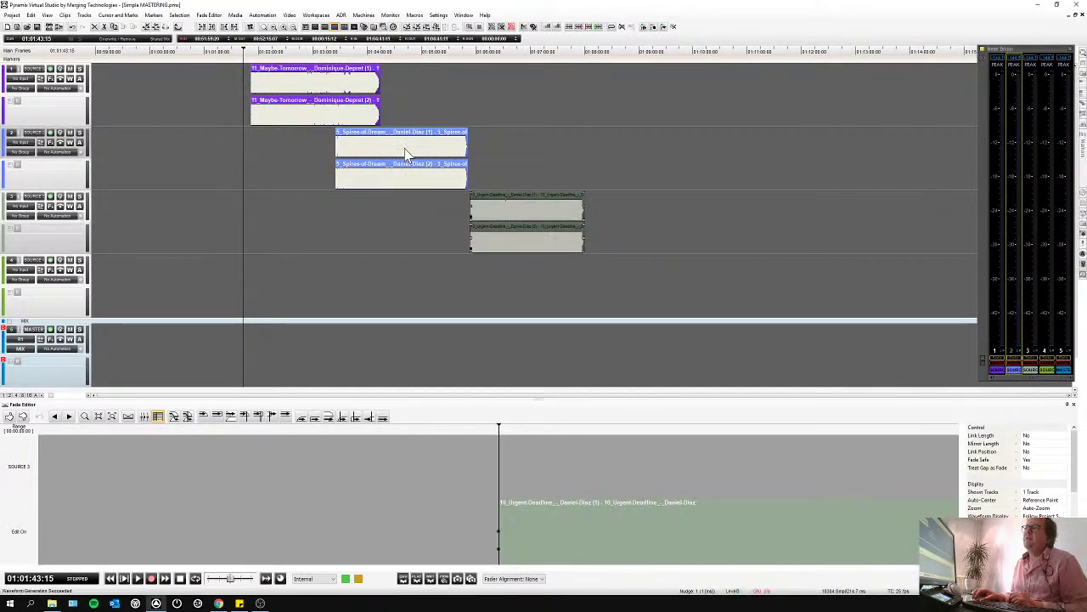
Shift the Spires-of-Dream and Urgent-Deadline clips along the timeline so each starts after the preceding clip ends.
{"action": "left_click_drag", "start_coordinate": [381, 153], "coordinate": [433, 151]}
{"action": "left_click_drag", "start_coordinate": [496, 214], "coordinate": [542, 214]}
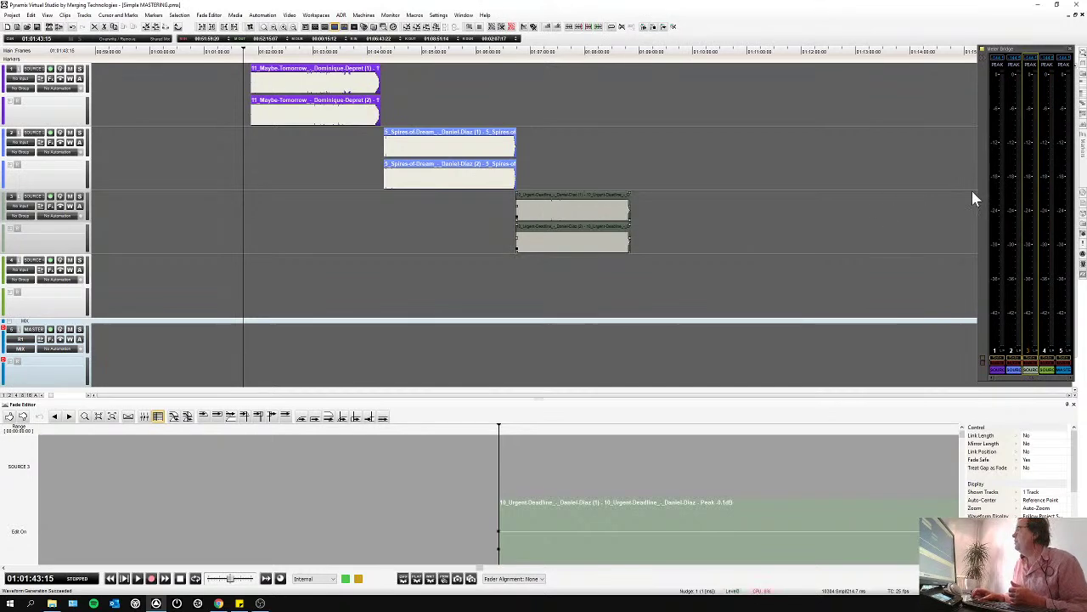
Open Media Management, list the Audio Files folder and load What-Strikes-Me into the trimmer.
{"action": "left_click", "coordinate": [1079, 222]}
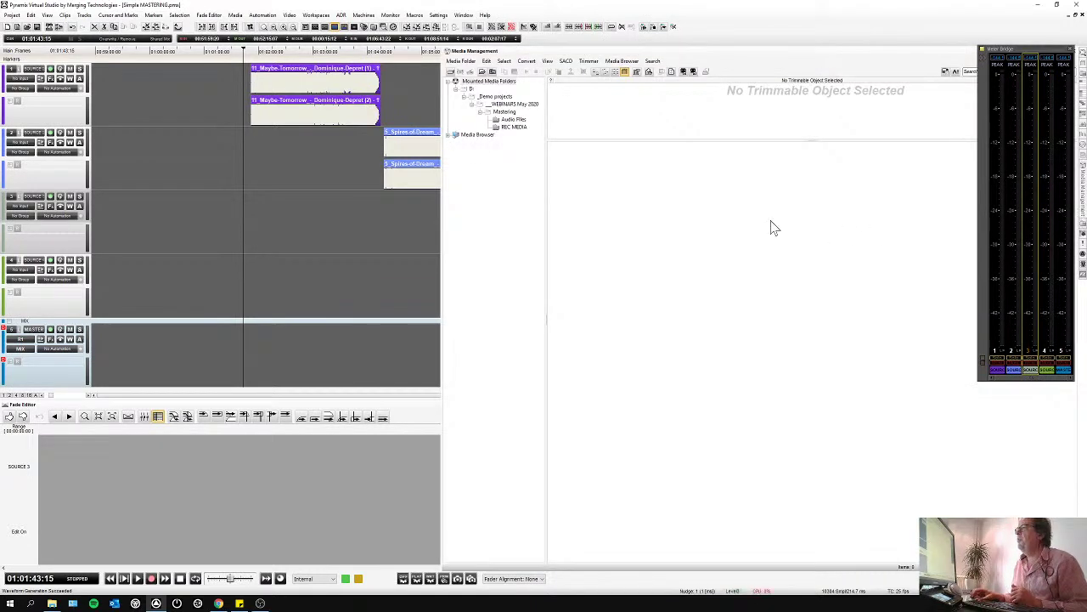
{"action": "left_click", "coordinate": [510, 120]}
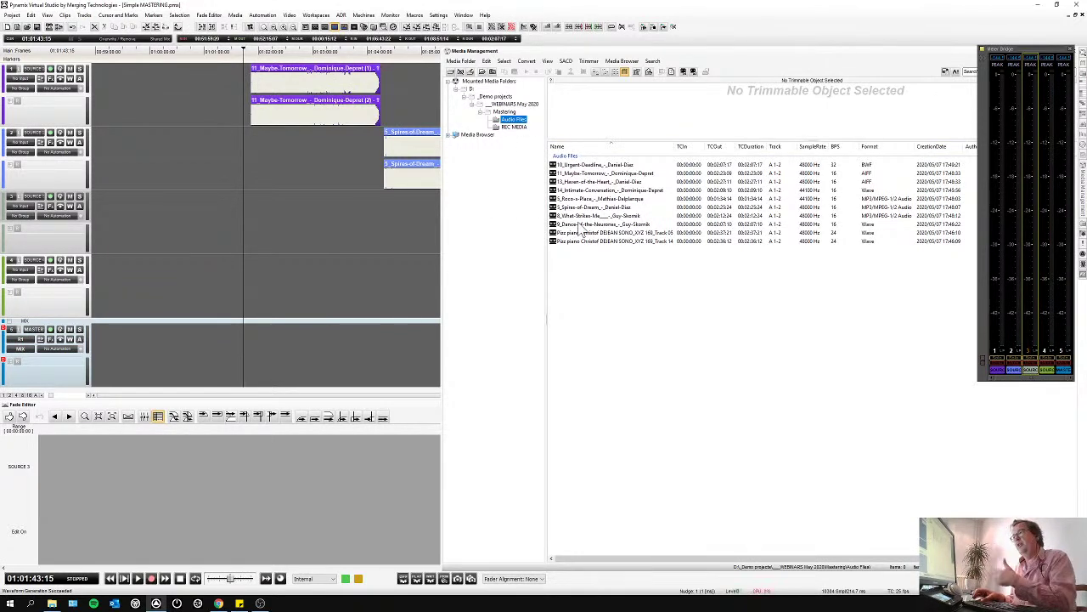
{"action": "mouse_move", "coordinate": [599, 217]}
{"action": "left_mouse_down"}
{"action": "mouse_move", "coordinate": [609, 224]}
{"action": "mouse_move", "coordinate": [247, 223]}
{"action": "mouse_move", "coordinate": [252, 232]}
{"action": "mouse_move", "coordinate": [408, 252]}
{"action": "mouse_move", "coordinate": [568, 238]}
{"action": "mouse_move", "coordinate": [581, 217]}
{"action": "left_mouse_up"}
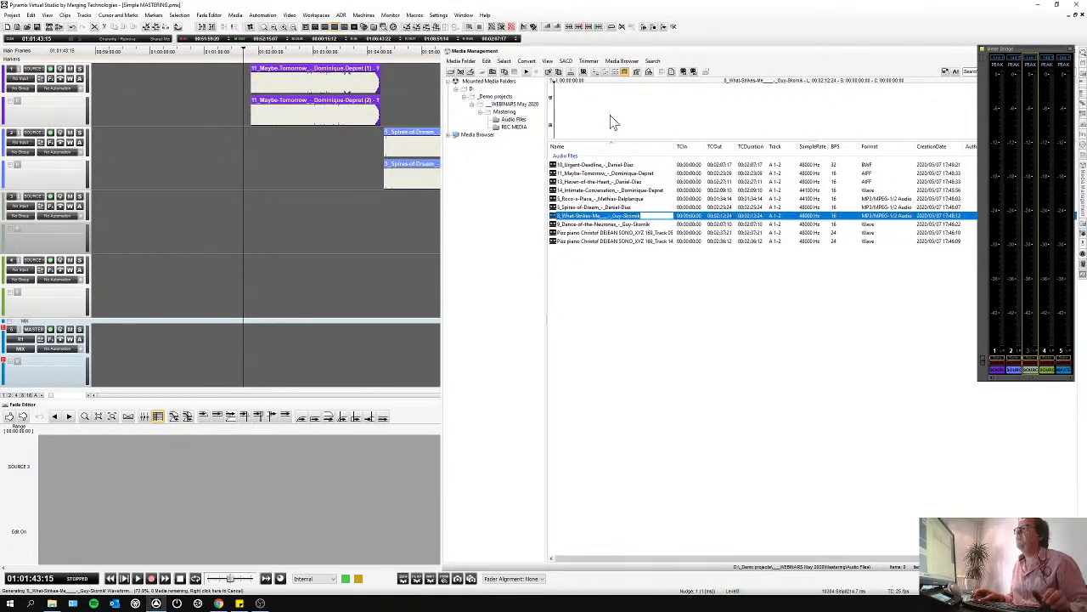
{"action": "left_click", "coordinate": [555, 219]}
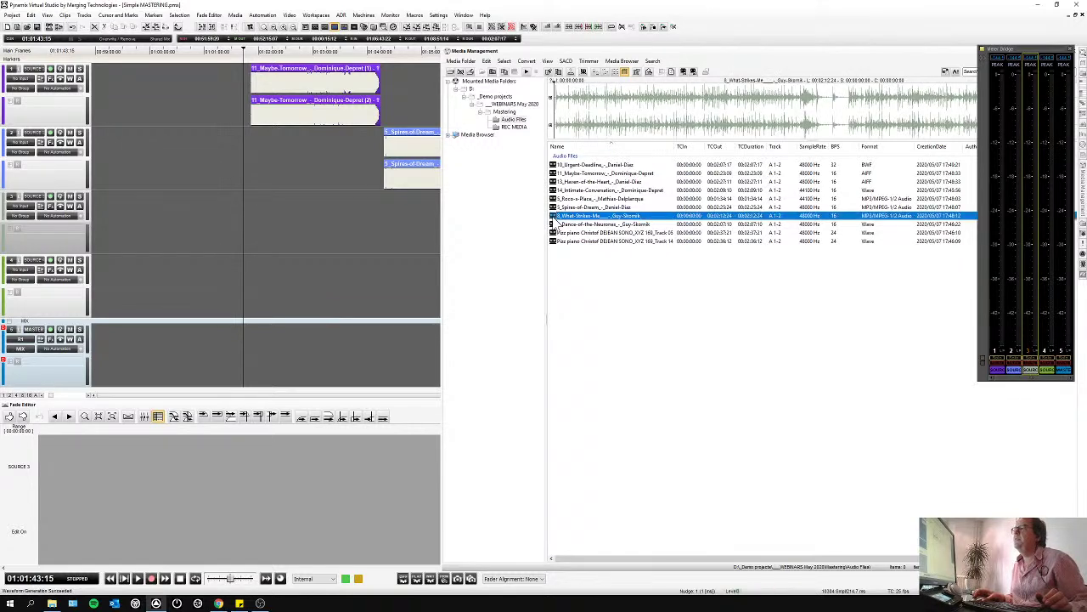
Mark a section of What-Strikes-Me about 7 seconds long, place it on source track 3, and delete it again.
{"action": "left_click", "coordinate": [598, 119]}
{"action": "left_click", "coordinate": [632, 117]}
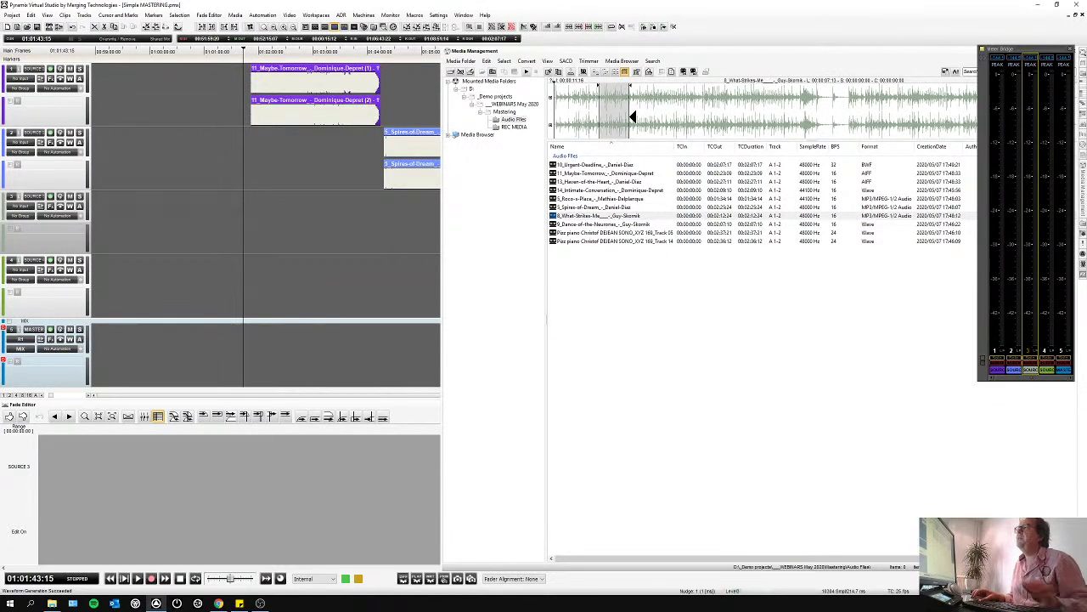
{"action": "left_click_drag", "start_coordinate": [425, 183], "coordinate": [318, 212]}
{"action": "key", "text": "ctrl+m"}
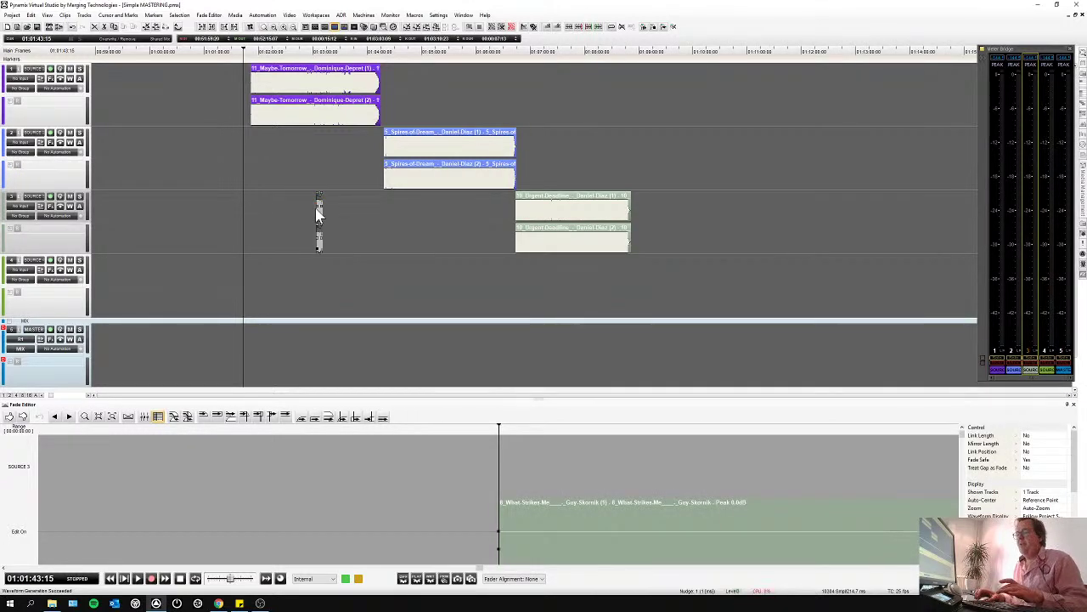
{"action": "key", "text": "Delete"}
Place the 44.1 kHz MP3 file Roco-a-Place from Media Management on source track 3, ahead of the Urgent-Deadline clip.
{"action": "key", "text": "ctrl+m"}
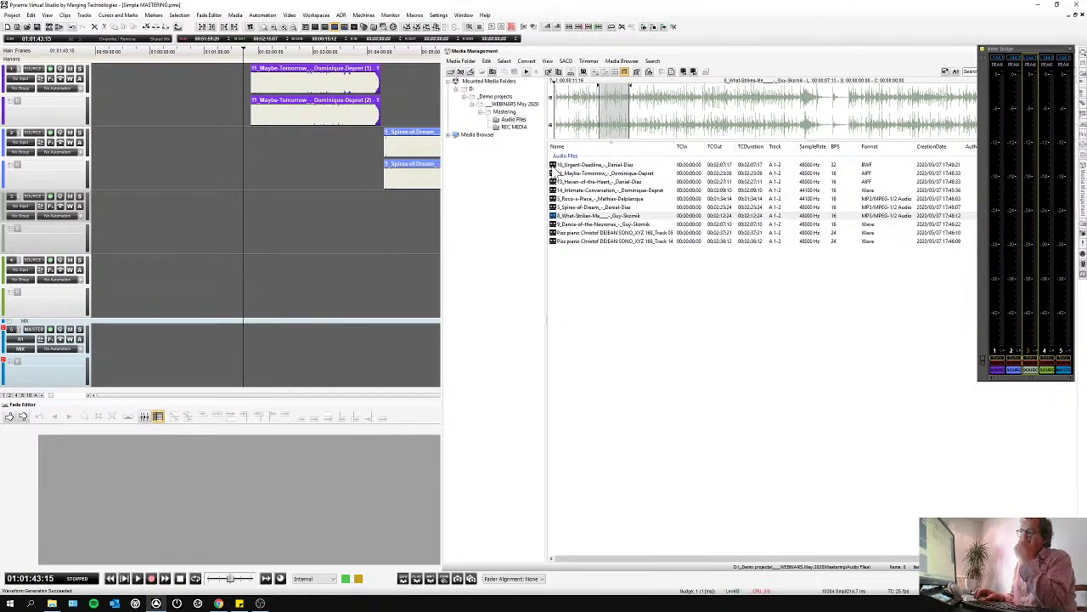
{"action": "left_click", "coordinate": [559, 165]}
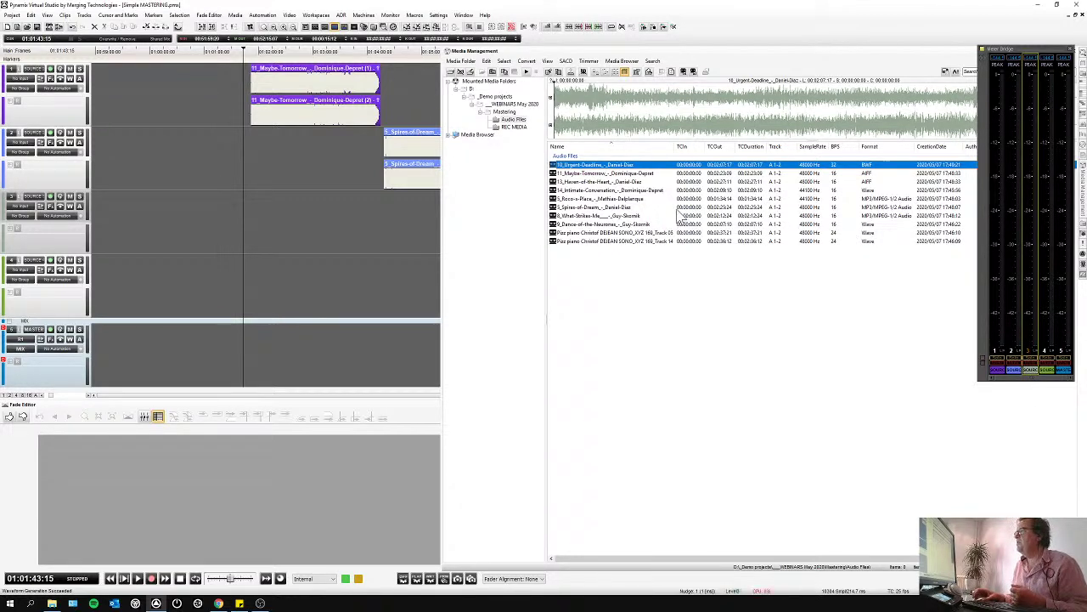
{"action": "left_click", "coordinate": [583, 199]}
{"action": "left_click_drag", "start_coordinate": [583, 207], "coordinate": [220, 212]}
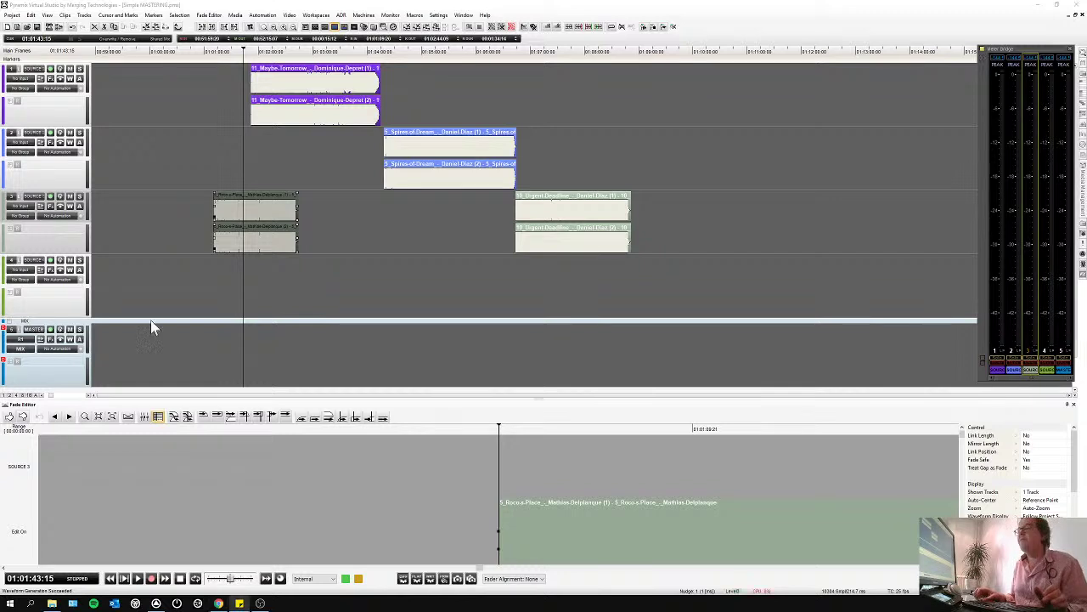
Deselect the clip and play a short passage of Roco-a-Place from the current cursor position.
{"action": "left_click", "coordinate": [373, 240]}
{"action": "key", "text": "space"}
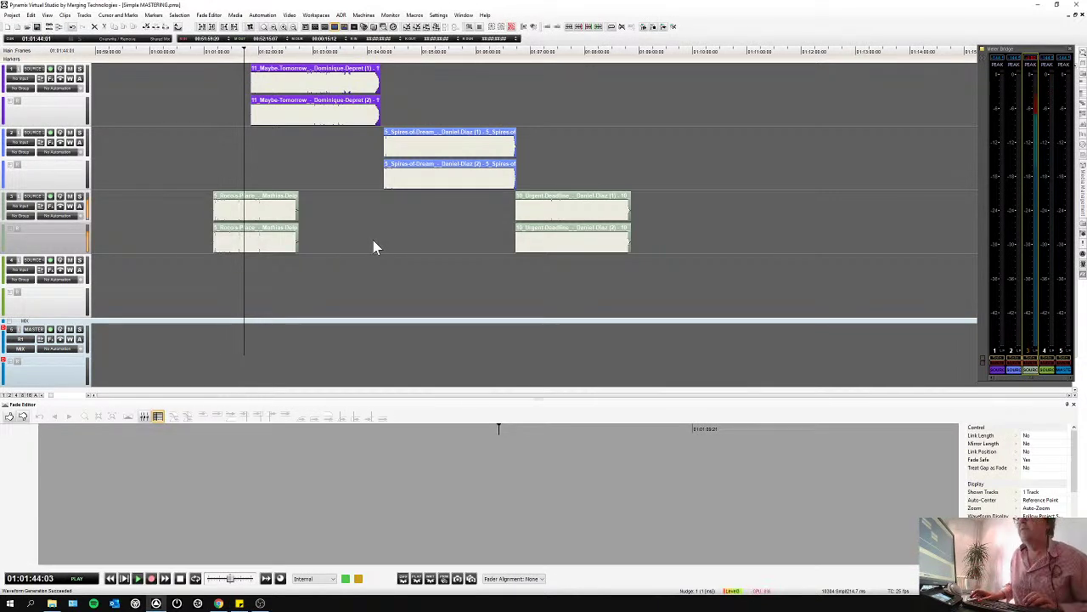
{"action": "key", "text": "space"}
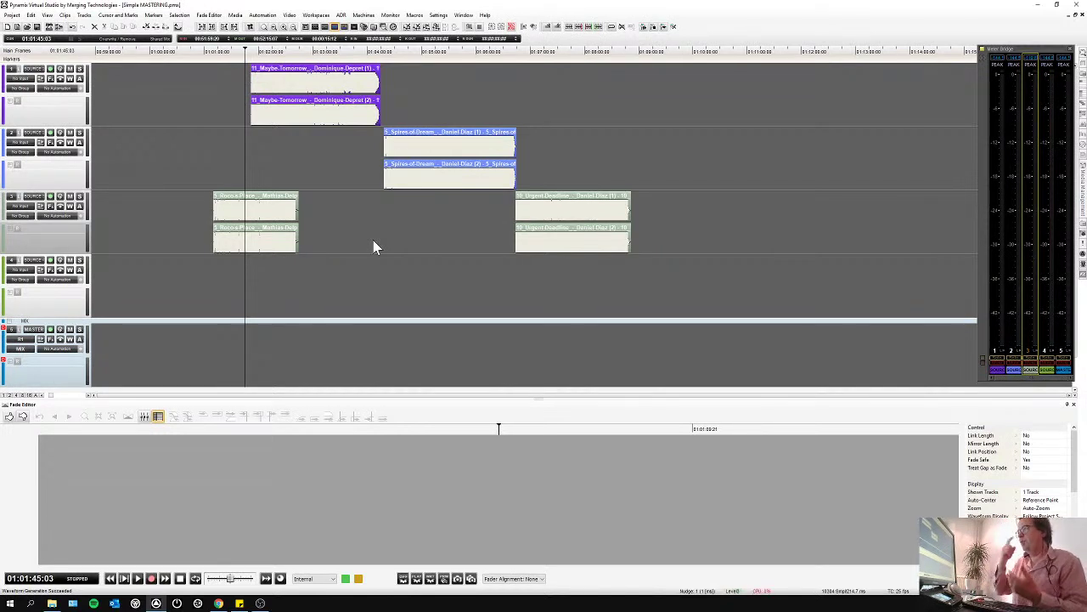
Examine the Roco-a-Place clip up close and play it briefly from about 01:01:15.
{"action": "scroll", "coordinate": [299, 228], "scroll_direction": "up", "scroll_amount": 5}
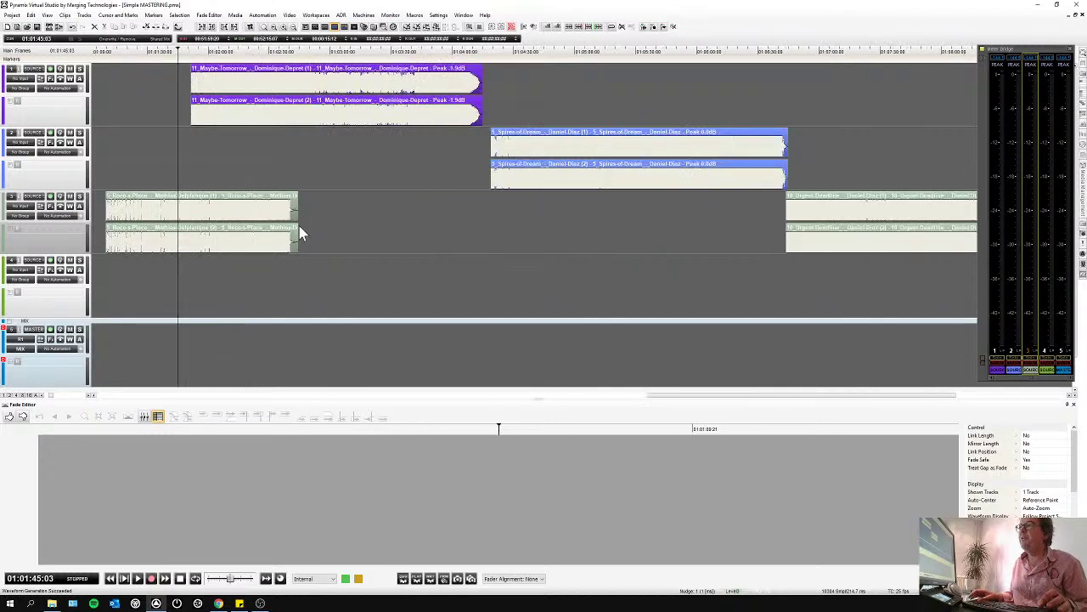
{"action": "scroll", "coordinate": [316, 222], "scroll_direction": "left", "scroll_amount": 5}
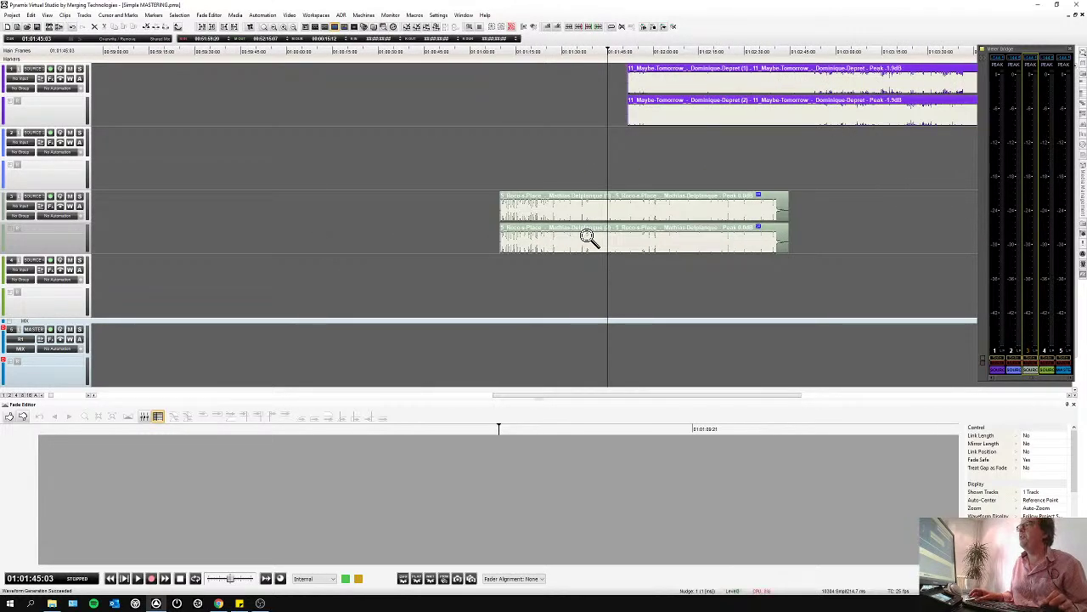
{"action": "scroll", "coordinate": [585, 235], "scroll_direction": "up", "scroll_amount": 4}
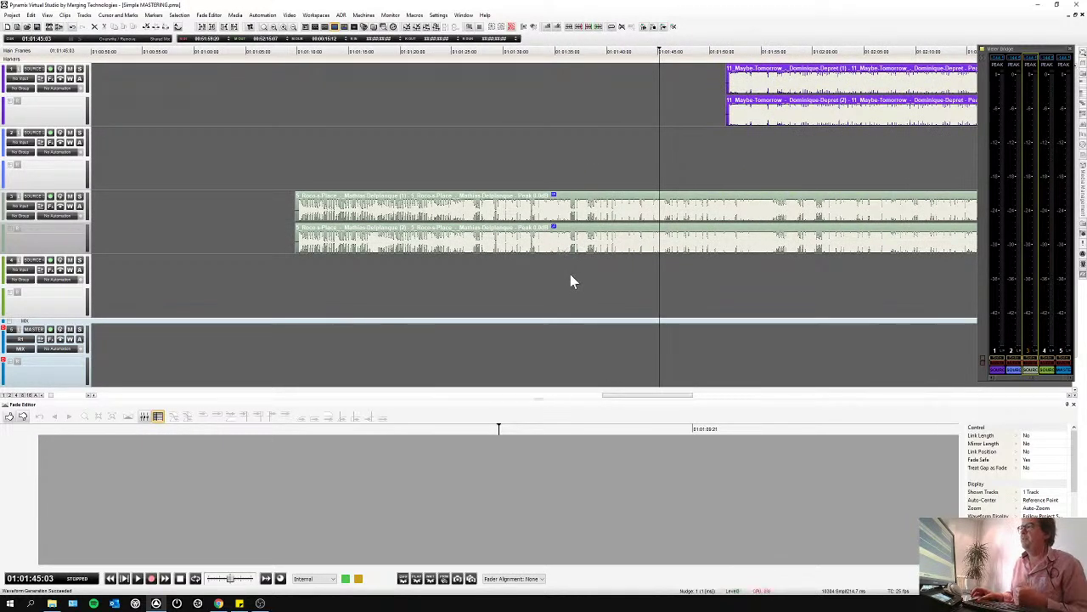
{"action": "left_click", "coordinate": [551, 210]}
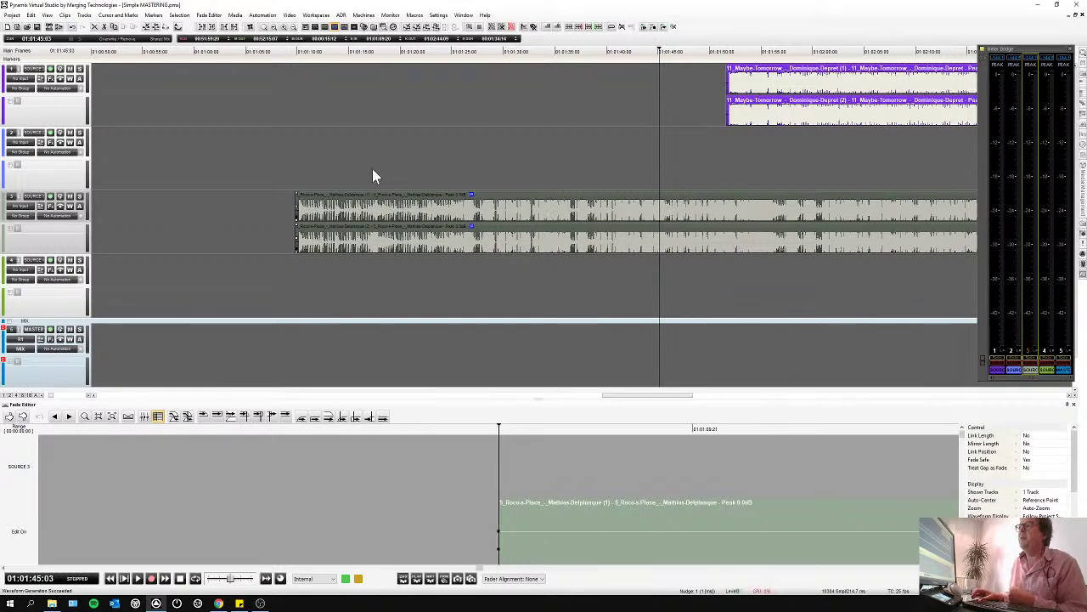
{"action": "left_click", "coordinate": [353, 77]}
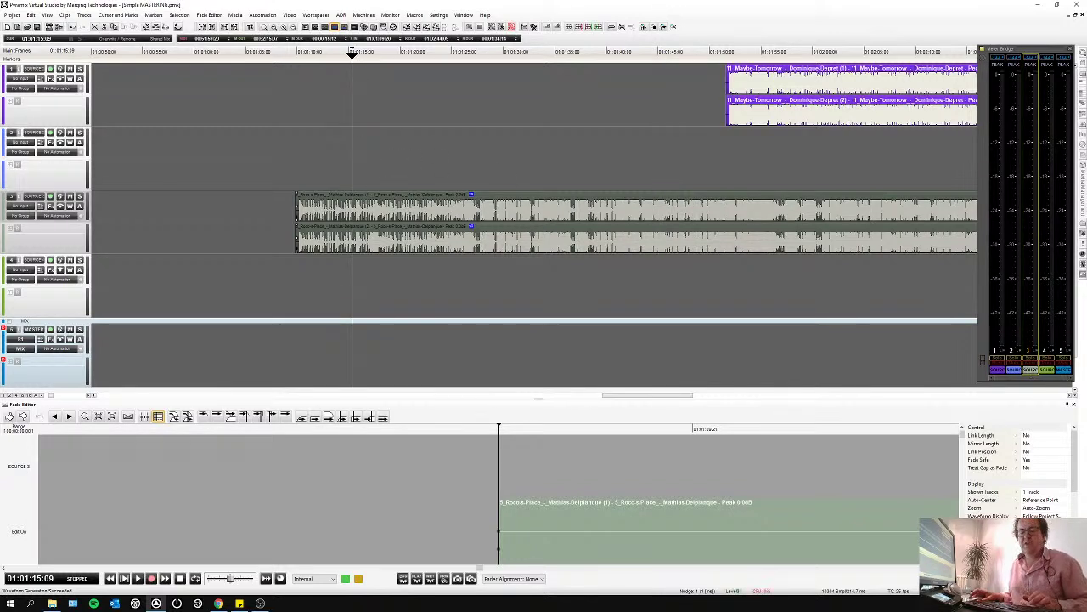
{"action": "key", "text": "space"}
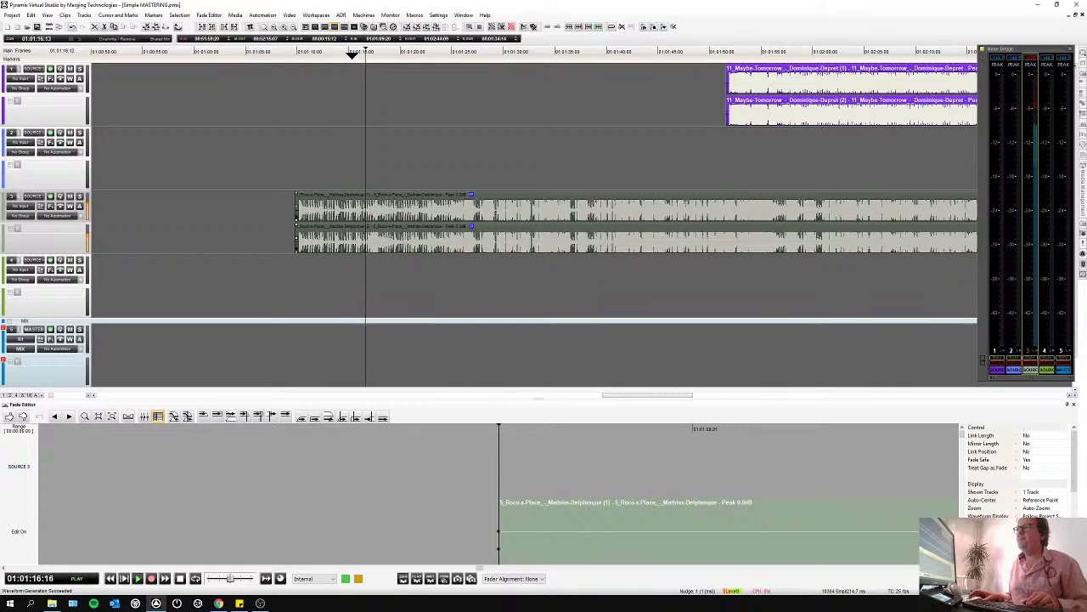
{"action": "key", "text": "space"}
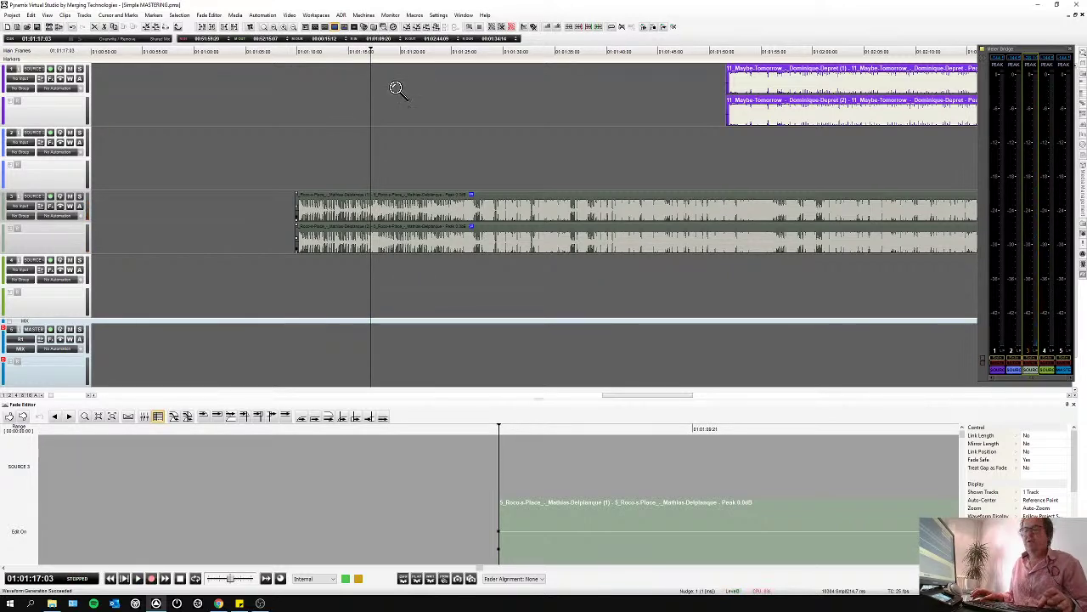
Delete the Roco-a-Place clip from source track 3.
{"action": "scroll", "coordinate": [393, 85], "scroll_direction": "down", "scroll_amount": 5}
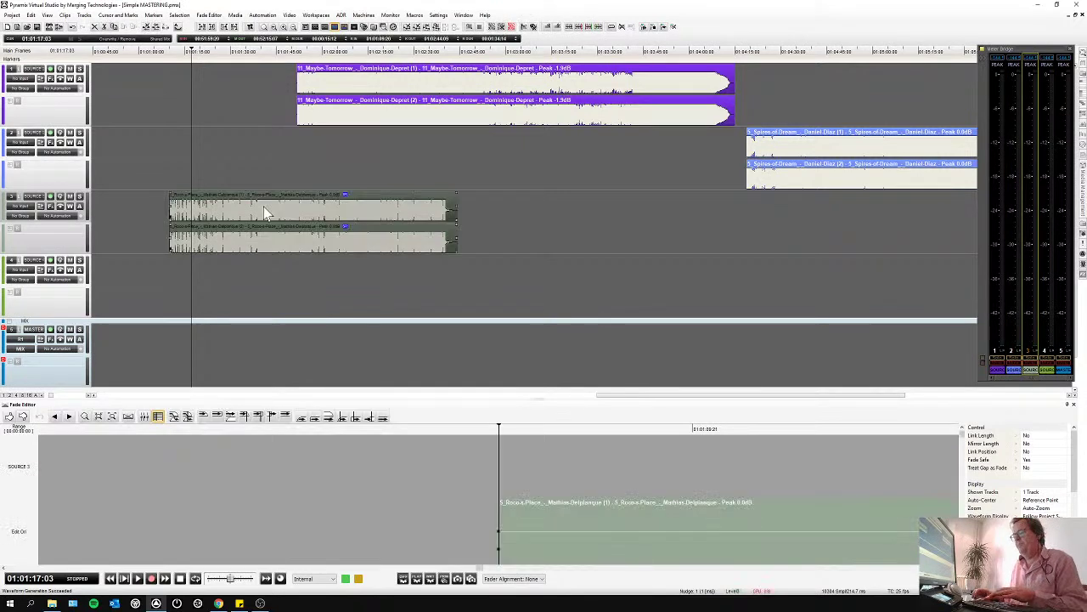
{"action": "key", "text": "Delete"}
{"action": "scroll", "coordinate": [278, 197], "scroll_direction": "right", "scroll_amount": 2}
{"action": "scroll", "coordinate": [280, 197], "scroll_direction": "down", "scroll_amount": 1}
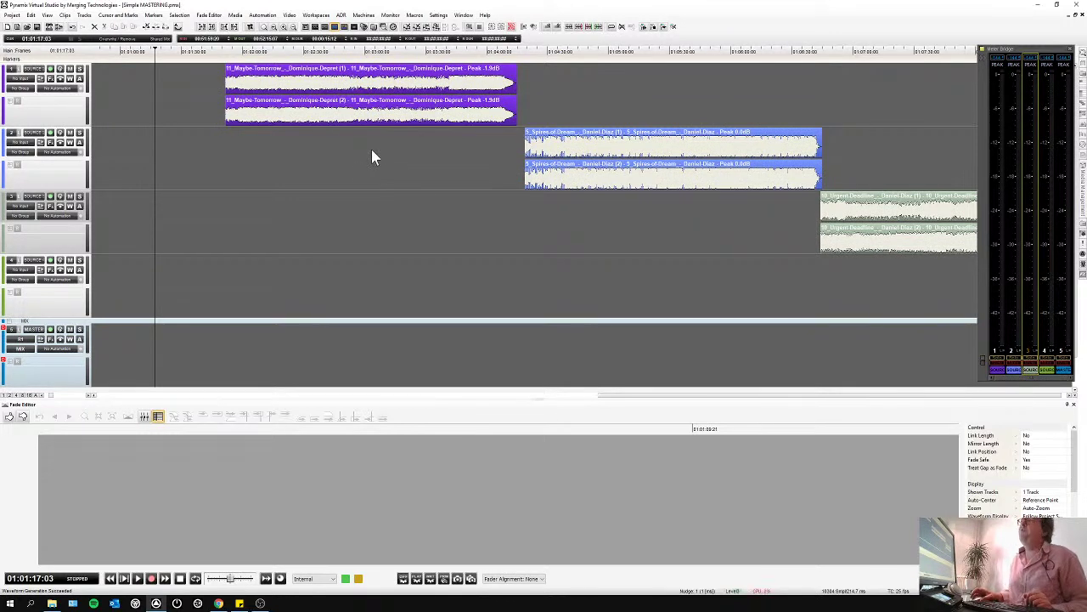
Move the Urgent-Deadline clip slightly later so it leaves a small gap after Spires-of-Dream.
{"action": "left_click", "coordinate": [393, 88]}
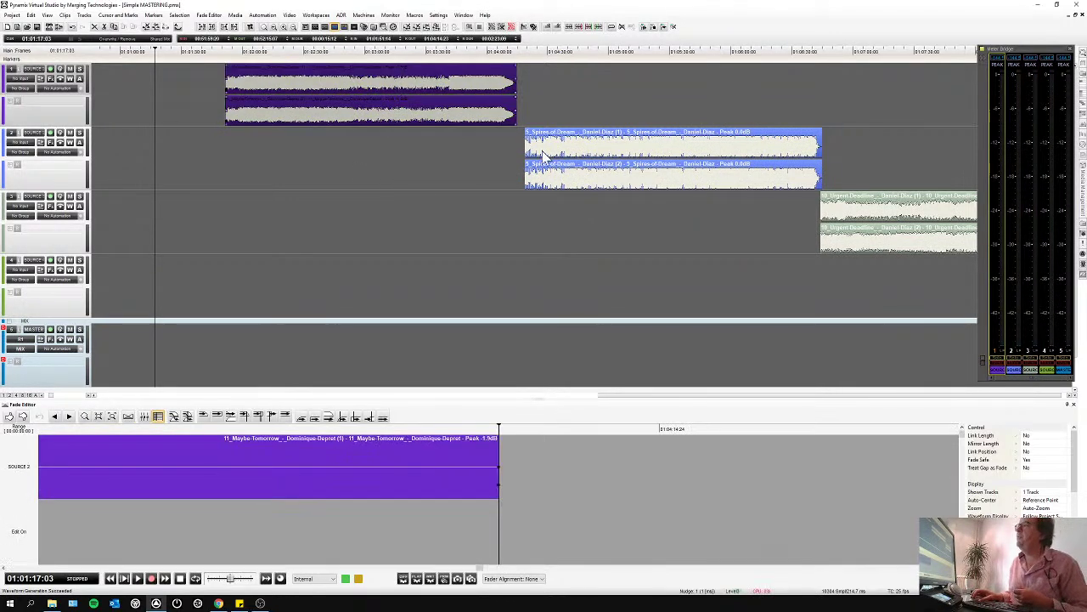
{"action": "left_click", "coordinate": [778, 186]}
{"action": "left_click_drag", "start_coordinate": [839, 206], "coordinate": [846, 206]}
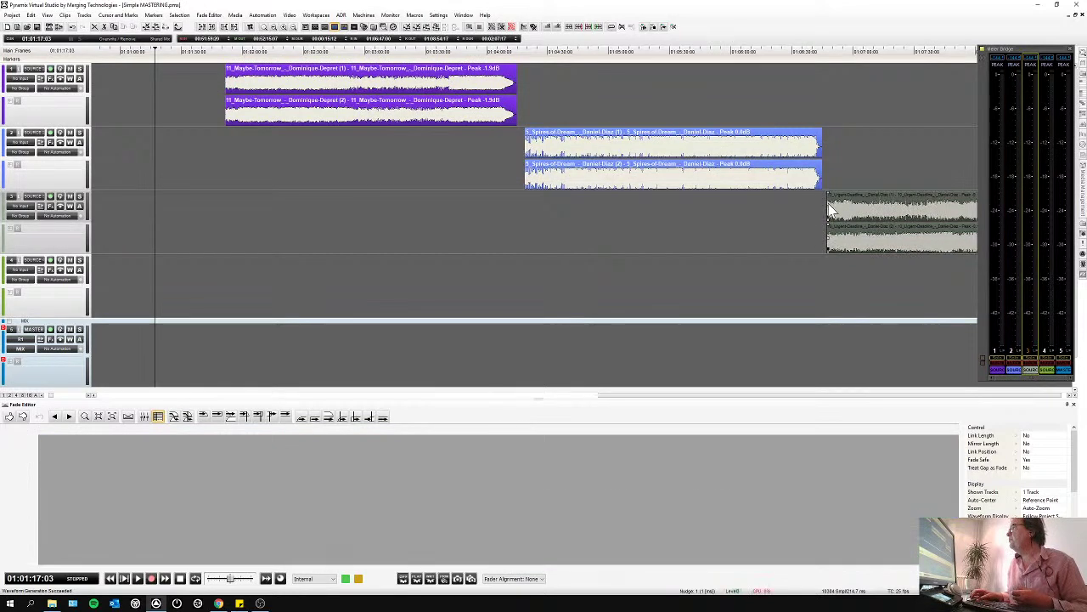
{"action": "left_click", "coordinate": [450, 85]}
{"action": "left_click", "coordinate": [457, 154]}
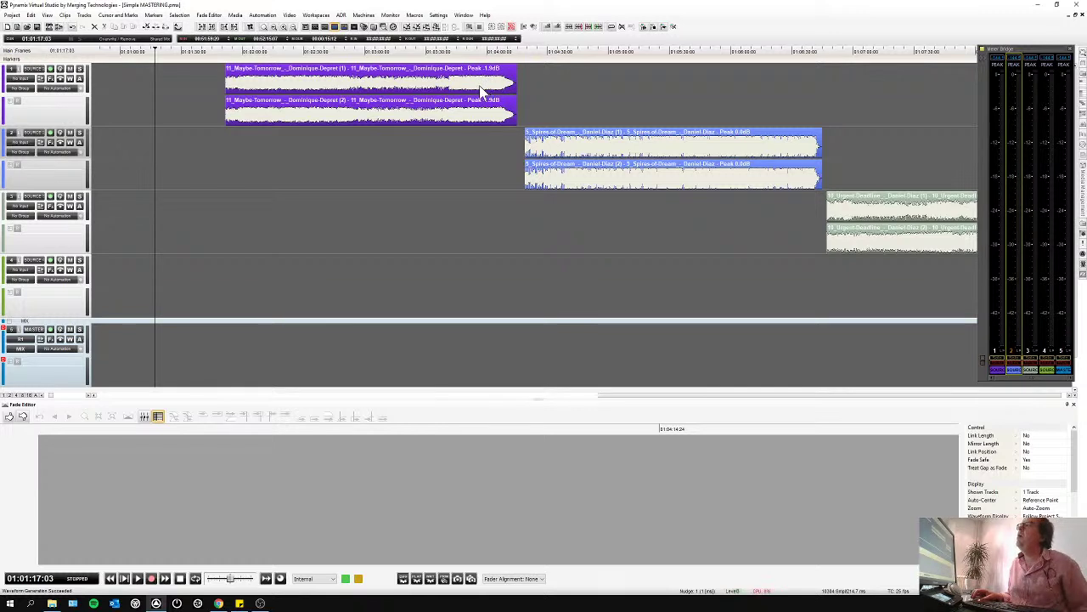
Normalize the Maybe-Tomorrow clip on source track 1 to a maximum level of 0 dB.
{"action": "left_click", "coordinate": [434, 91]}
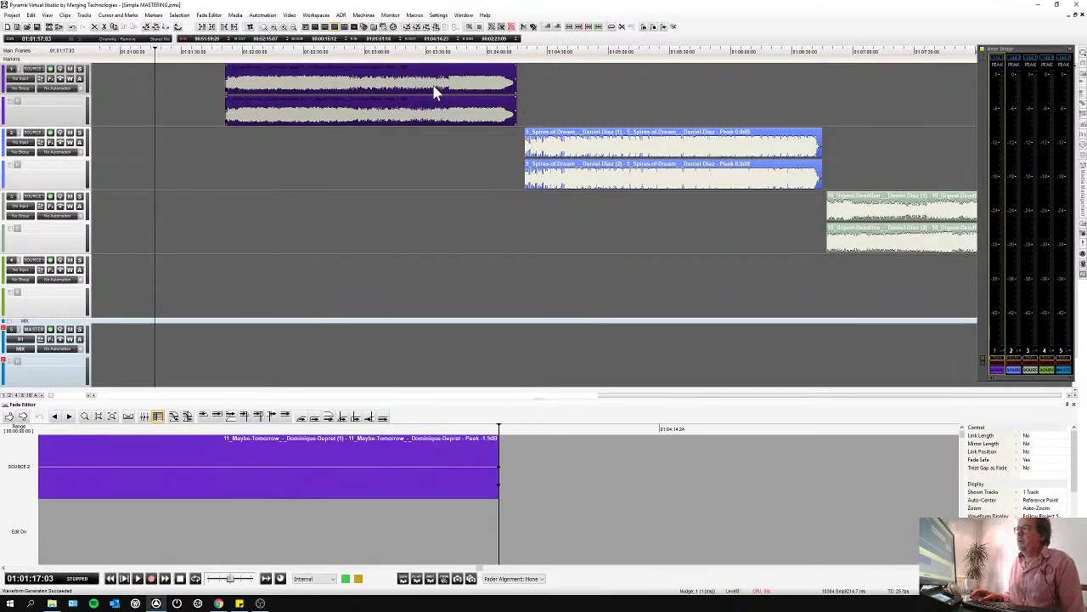
{"action": "right_click", "coordinate": [435, 92]}
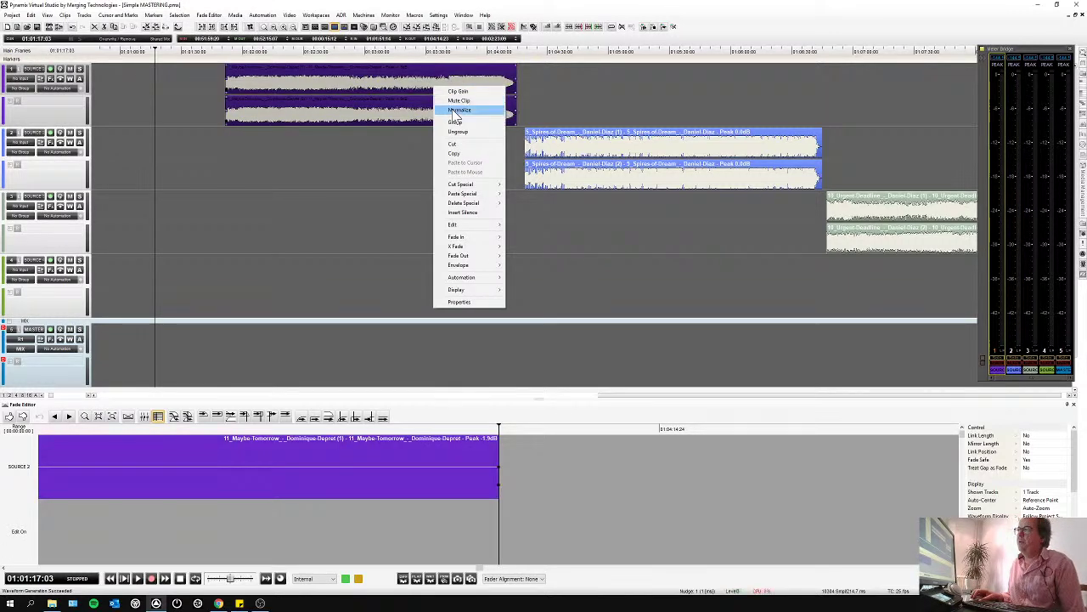
{"action": "left_click", "coordinate": [458, 110]}
{"action": "type", "text": "0"}
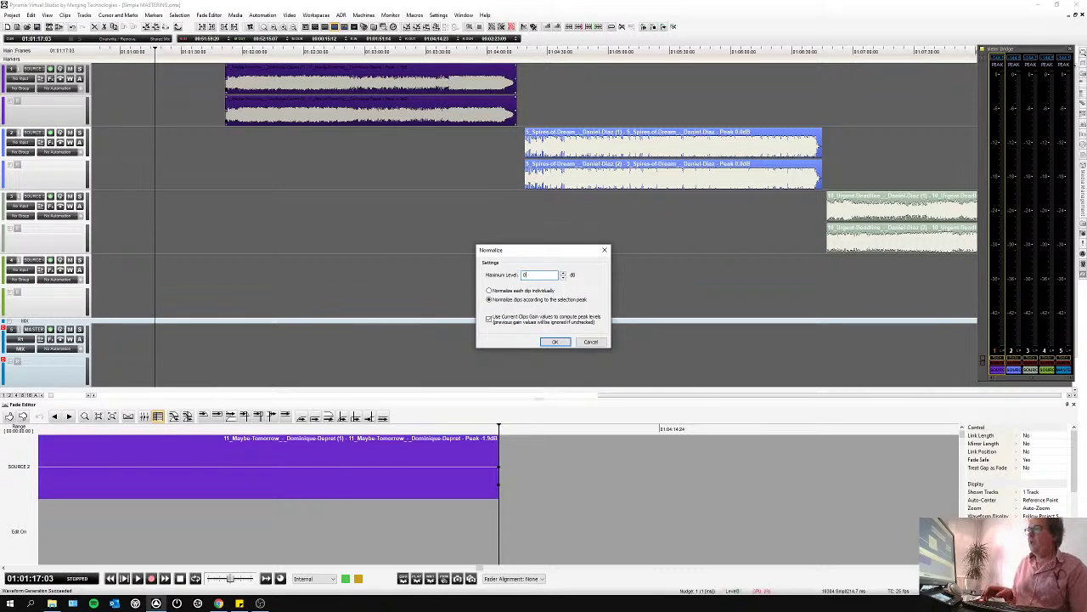
{"action": "key", "text": "Return"}
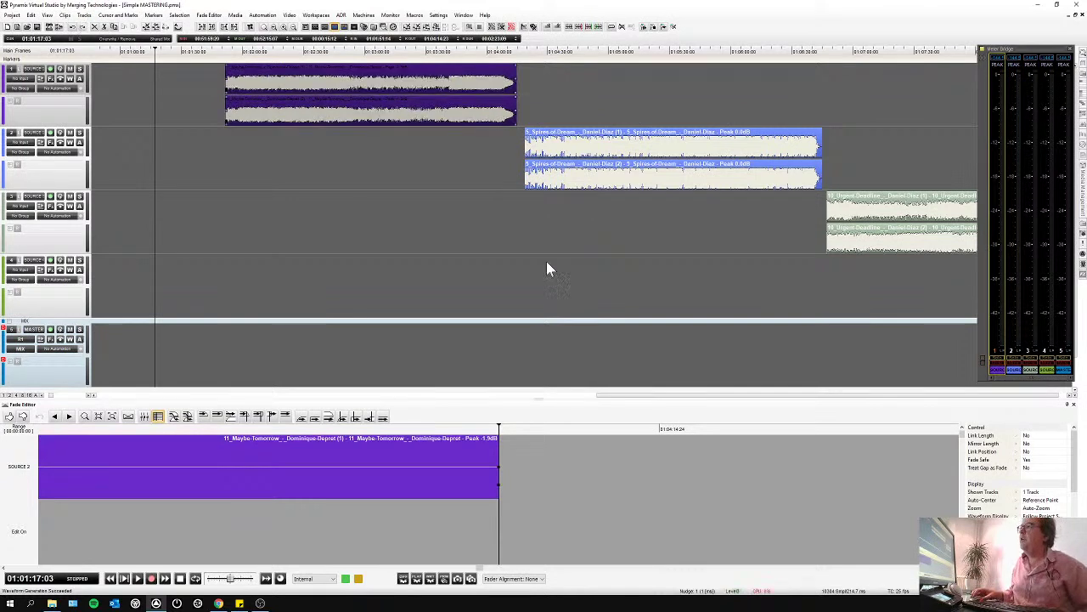
Normalize the Maybe-Tomorrow clip on source track 1 to a maximum level of -0.5 dB.
{"action": "right_click", "coordinate": [433, 123]}
{"action": "left_click", "coordinate": [454, 139]}
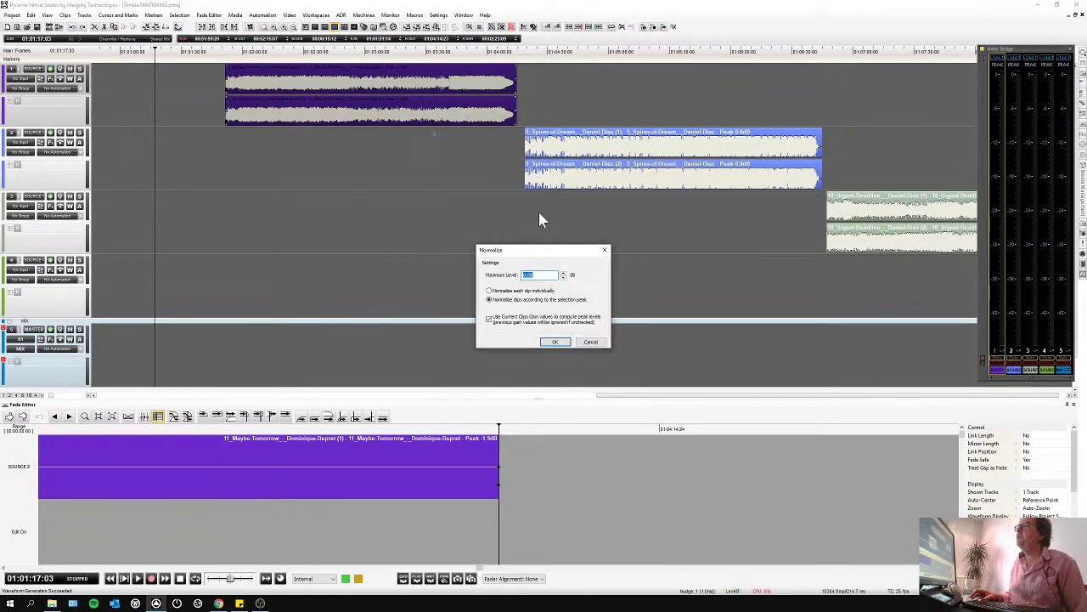
{"action": "type", "text": "-5"}
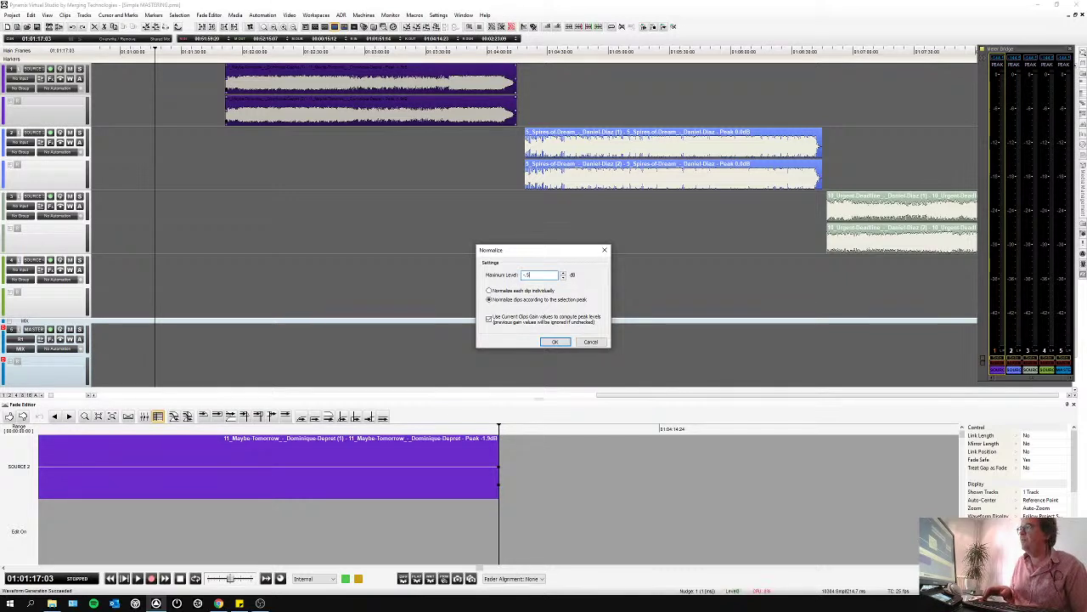
{"action": "key", "text": "Return"}
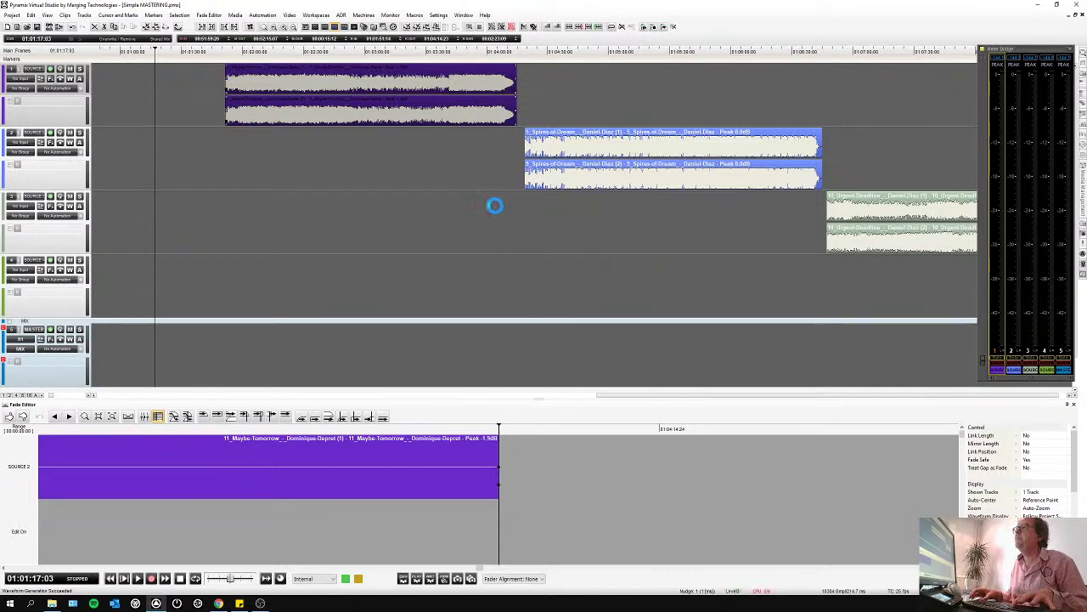
Play the Maybe-Tomorrow clip briefly from about 01:02:26 to check its level, and stop playback.
{"action": "left_click", "coordinate": [285, 49]}
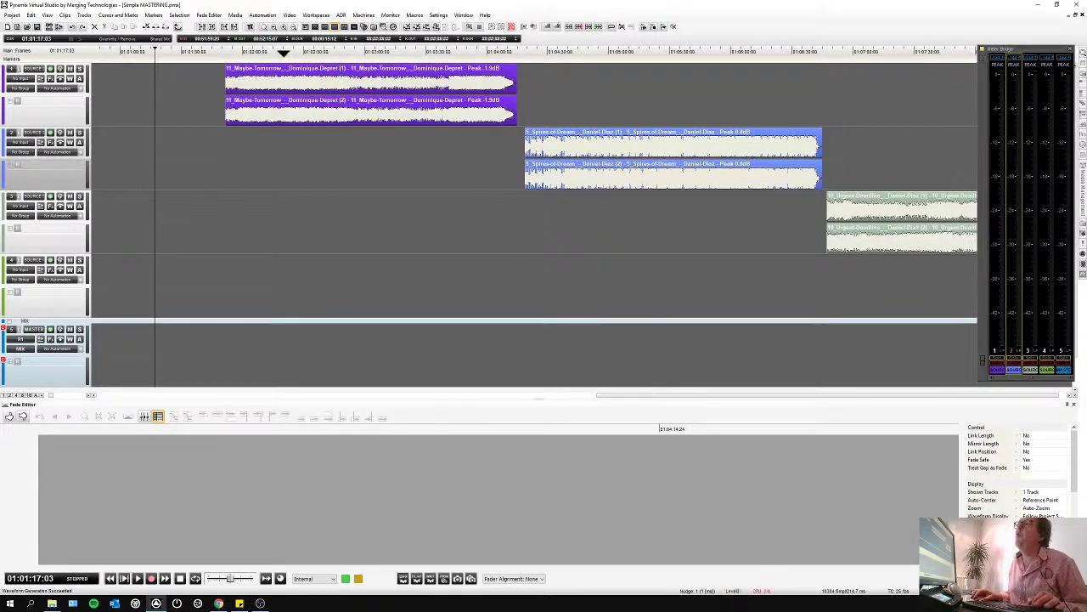
{"action": "left_click", "coordinate": [307, 88]}
{"action": "left_click", "coordinate": [316, 90]}
{"action": "left_click_drag", "start_coordinate": [329, 144], "coordinate": [332, 147]}
{"action": "left_click", "coordinate": [328, 258]}
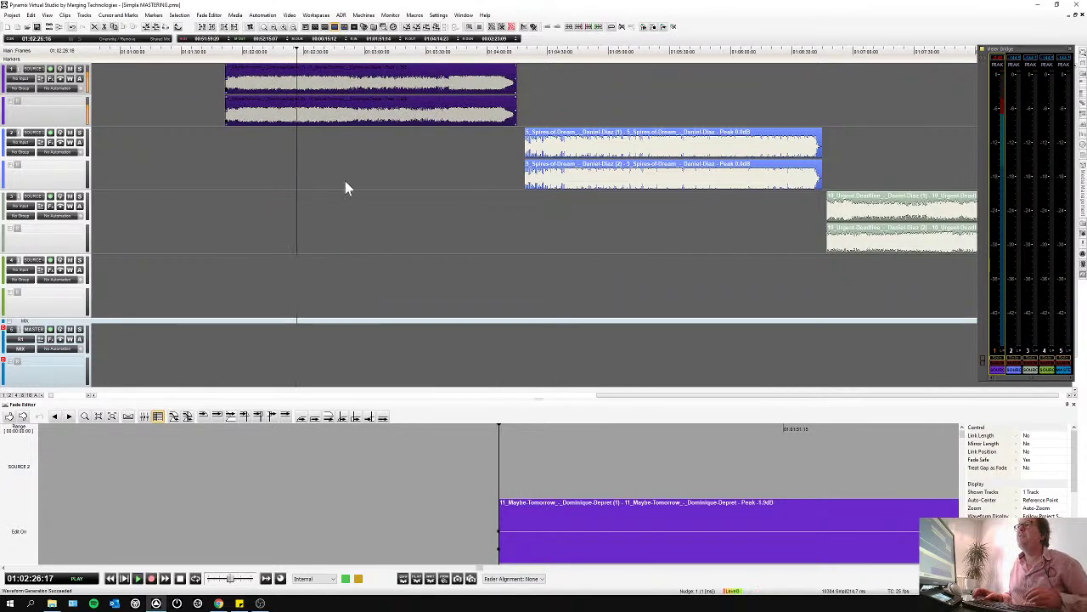
{"action": "key", "text": "space"}
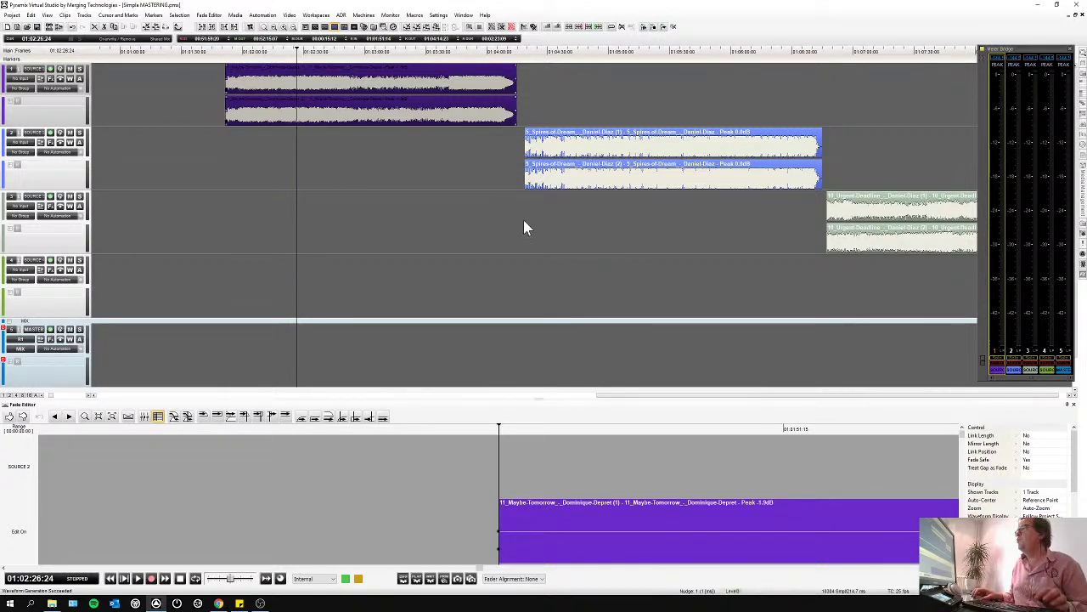
Normalize the clips on source tracks 1 to 3 together to a maximum of -0.5 dB according to the selection peak.
{"action": "left_click", "coordinate": [624, 235]}
{"action": "scroll", "coordinate": [623, 236], "scroll_direction": "right", "scroll_amount": 5}
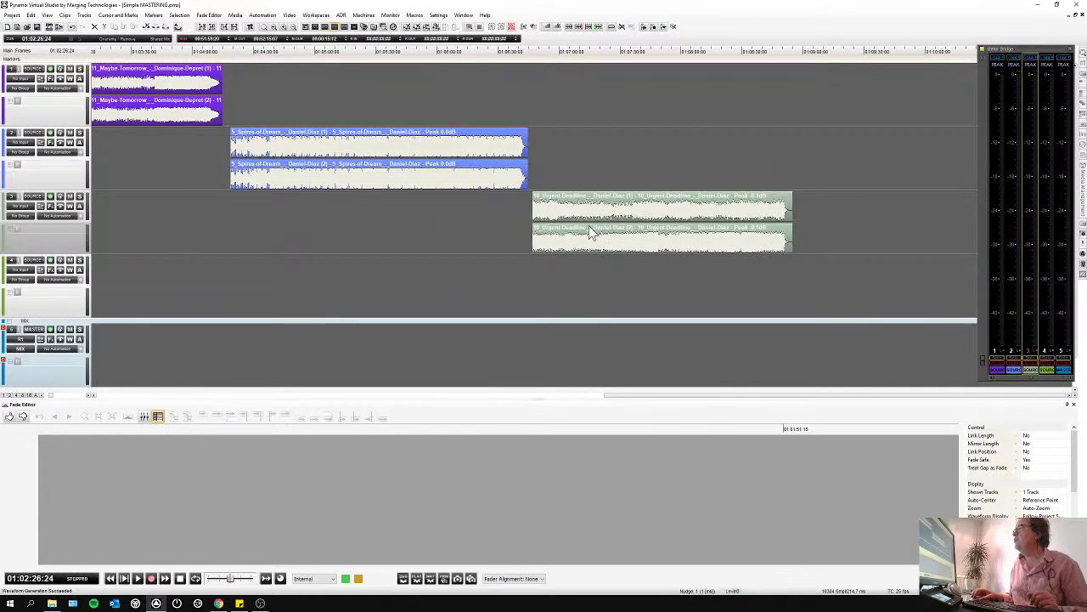
{"action": "left_click", "coordinate": [587, 212]}
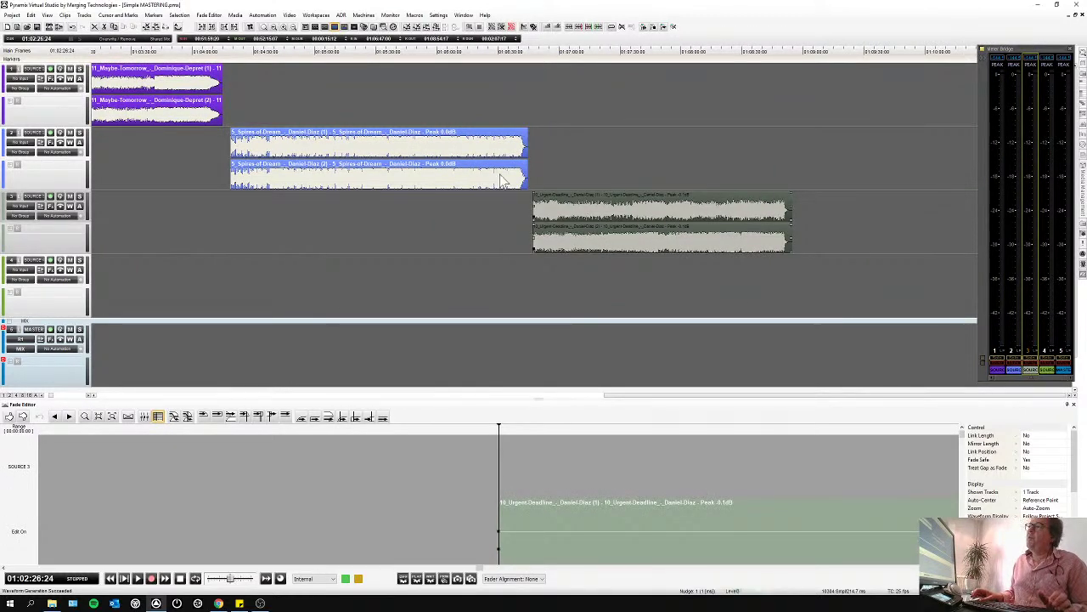
{"action": "scroll", "coordinate": [503, 178], "scroll_direction": "left", "scroll_amount": 2}
{"action": "scroll", "coordinate": [502, 177], "scroll_direction": "down", "scroll_amount": 3}
{"action": "left_click_drag", "start_coordinate": [267, 96], "coordinate": [640, 260]}
{"action": "left_click_drag", "start_coordinate": [272, 88], "coordinate": [668, 284]}
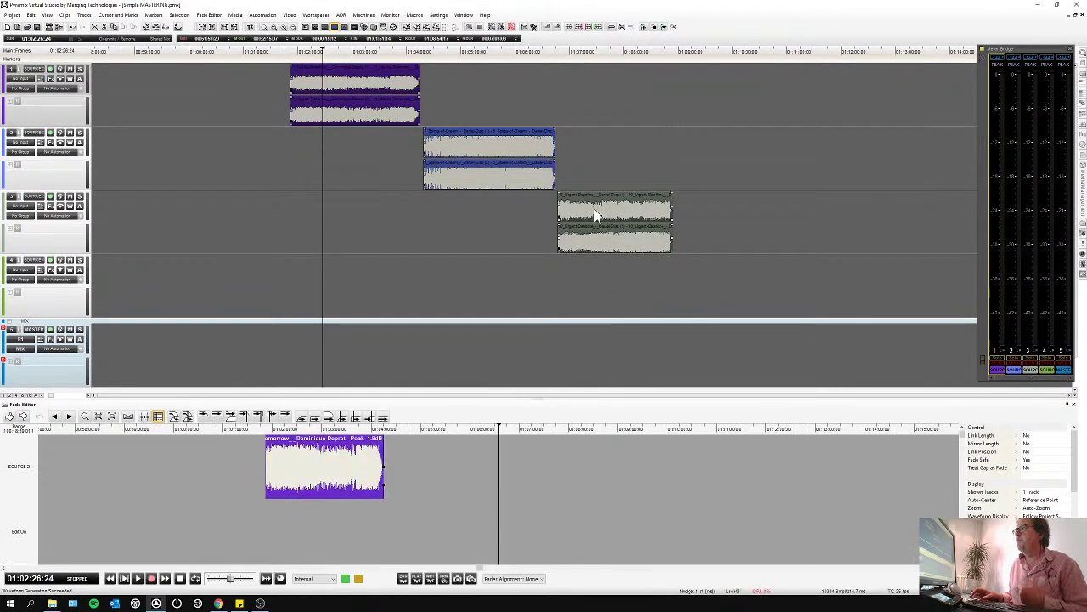
{"action": "right_click", "coordinate": [595, 210]}
{"action": "left_click", "coordinate": [614, 233]}
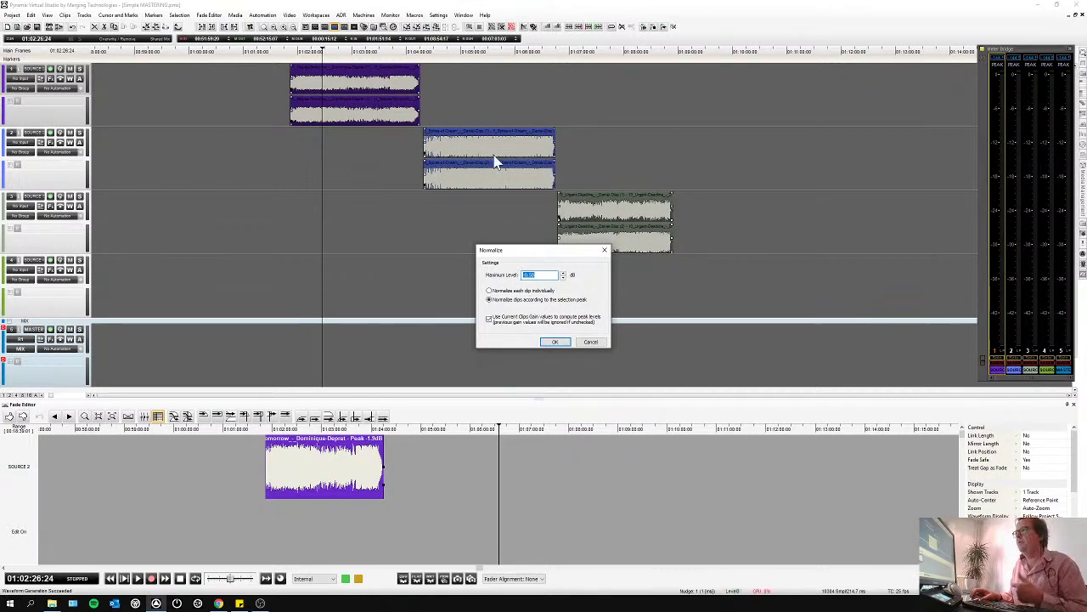
{"action": "left_click", "coordinate": [556, 343]}
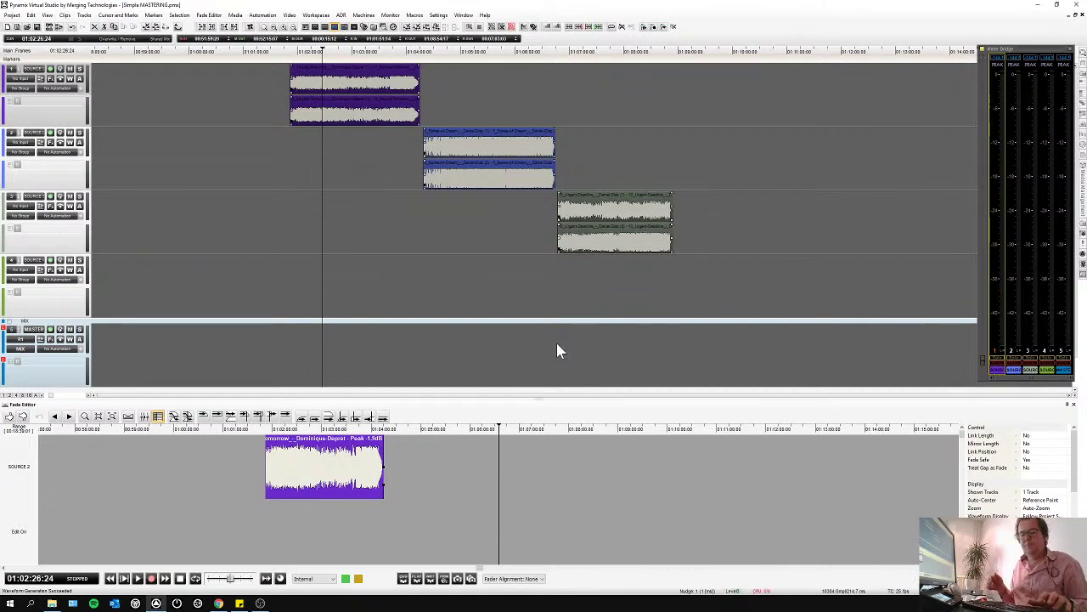
{"action": "left_click", "coordinate": [524, 265]}
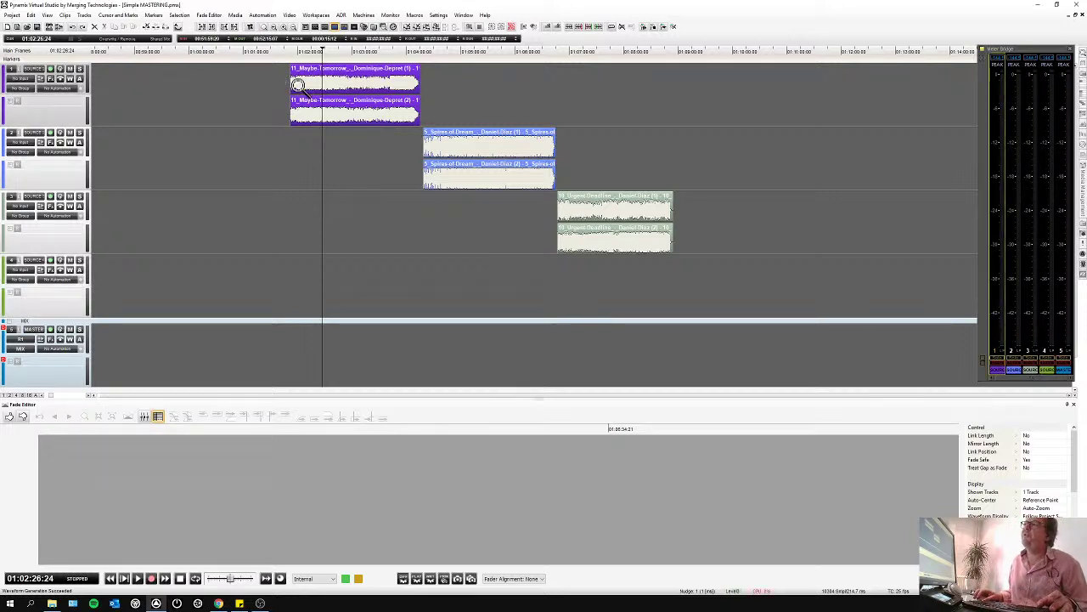
Trim the silence at the start of the Maybe-Tomorrow clip so it begins at about 01:01:51:19.
{"action": "scroll", "coordinate": [288, 85], "scroll_direction": "up", "scroll_amount": 10}
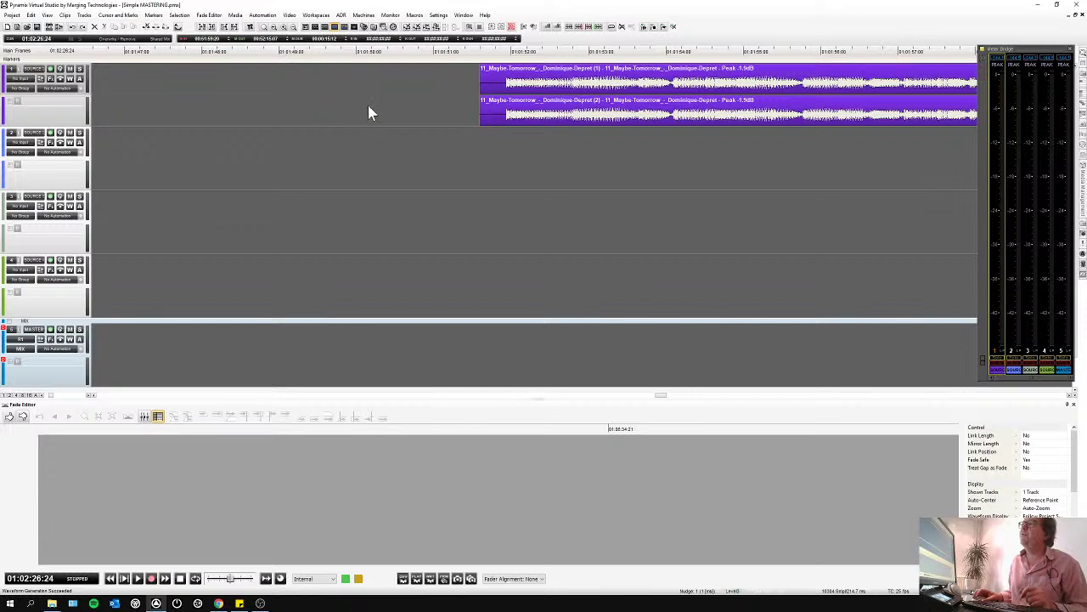
{"action": "left_click", "coordinate": [546, 88]}
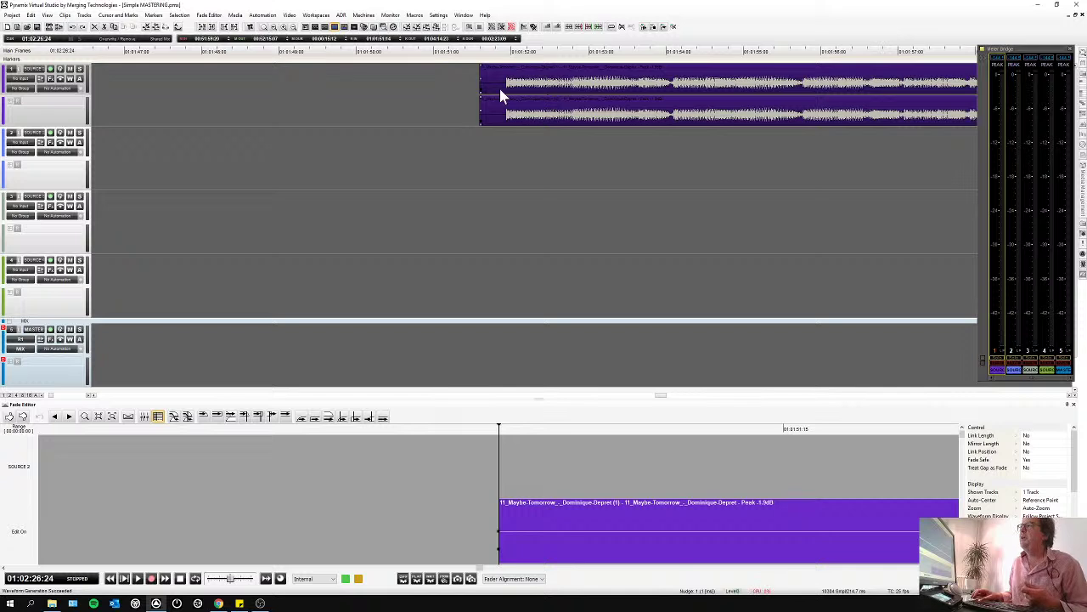
{"action": "mouse_move", "coordinate": [482, 77]}
{"action": "left_mouse_down"}
{"action": "mouse_move", "coordinate": [553, 80]}
{"action": "mouse_move", "coordinate": [472, 81]}
{"action": "mouse_move", "coordinate": [507, 81]}
{"action": "mouse_move", "coordinate": [495, 81]}
{"action": "left_mouse_up"}
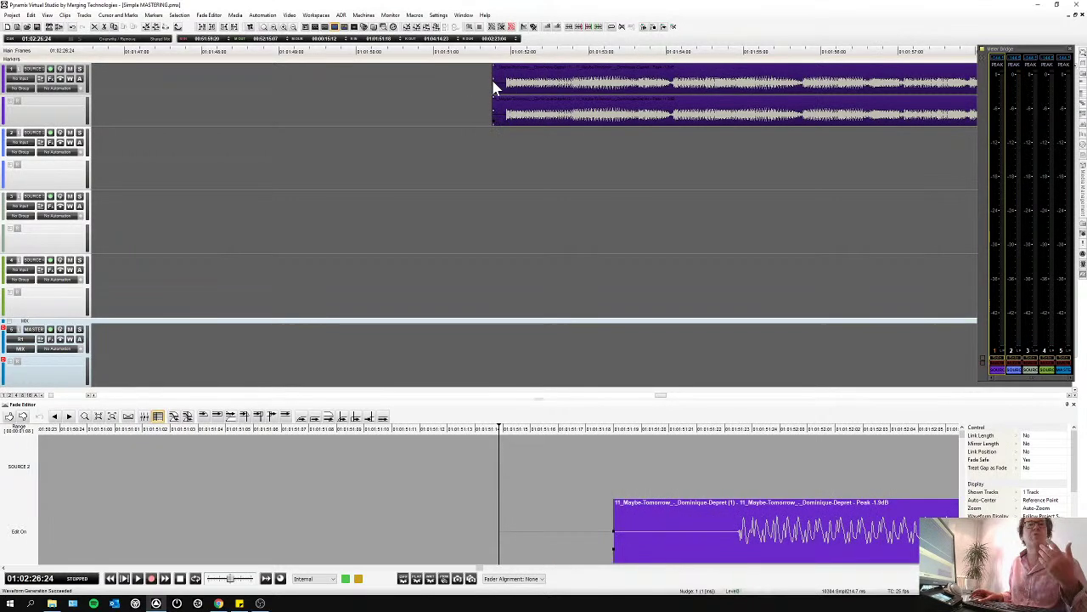
Enable the display of media beyond the clip edges and readjust the Maybe-Tomorrow clip's start to about 01:01:51:21.
{"action": "left_click", "coordinate": [48, 16]}
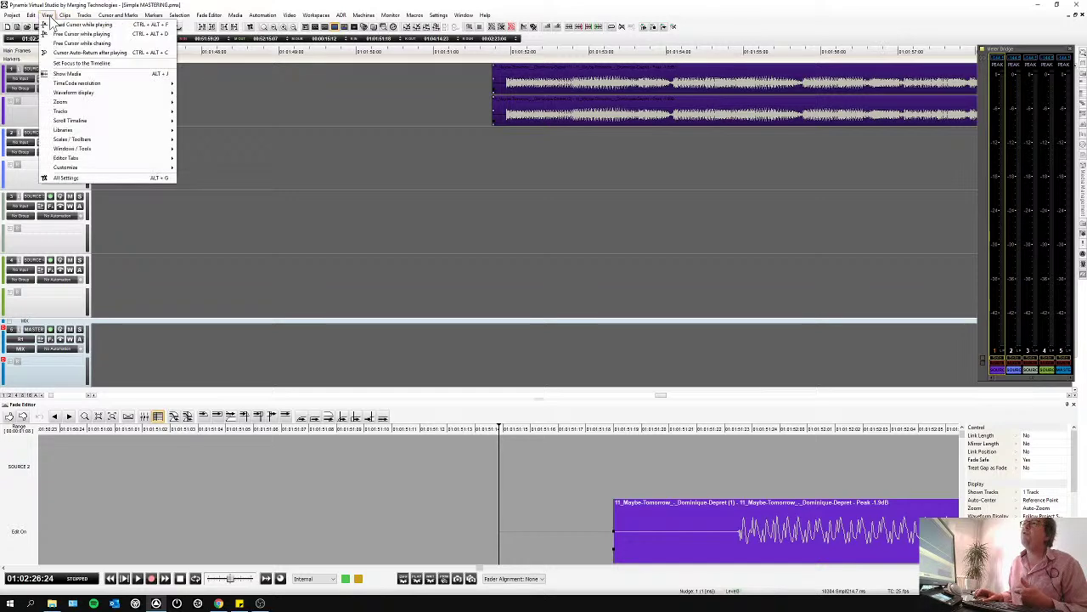
{"action": "left_click", "coordinate": [61, 75]}
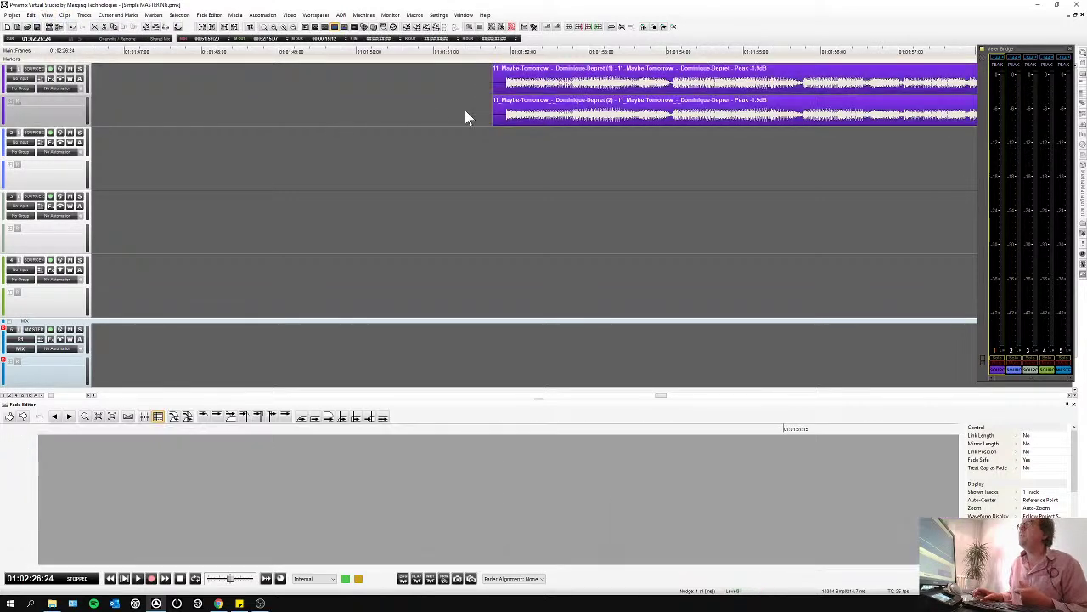
{"action": "left_click", "coordinate": [512, 89]}
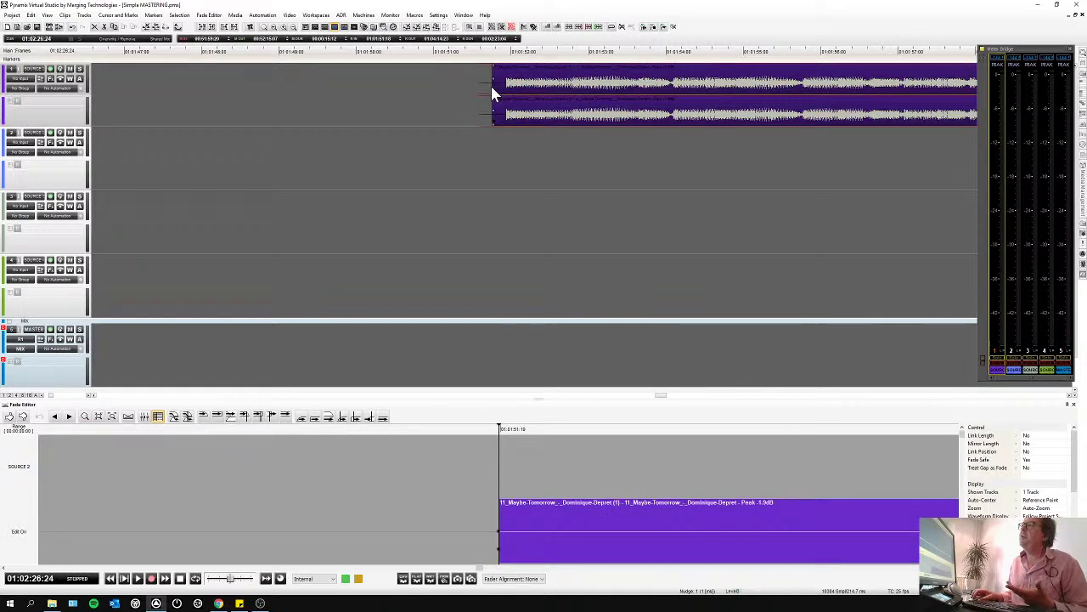
{"action": "left_click_drag", "start_coordinate": [497, 80], "coordinate": [461, 83]}
{"action": "left_click", "coordinate": [524, 92]}
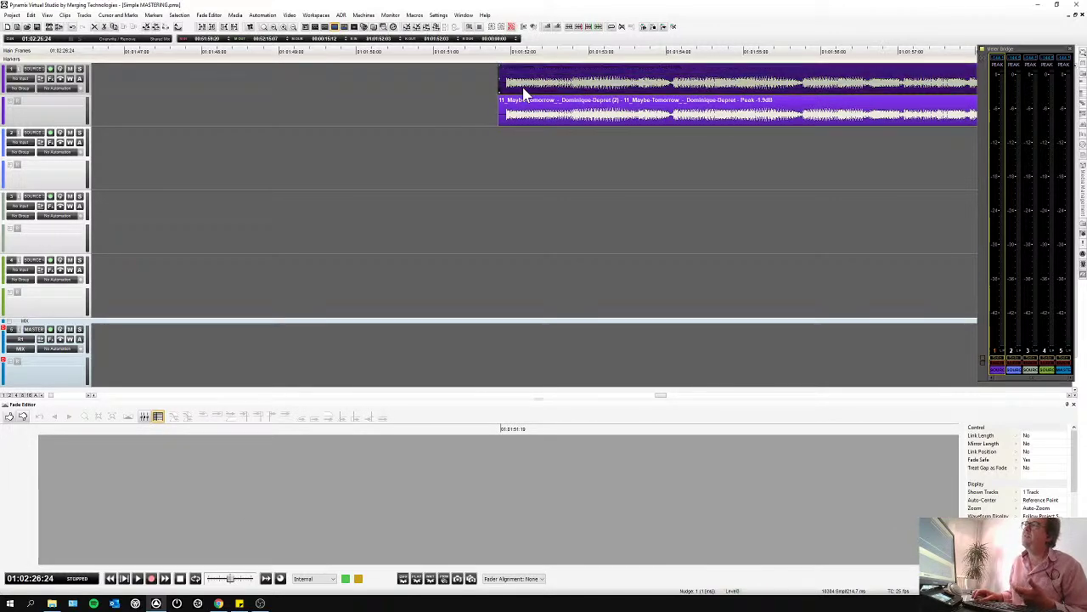
Try trimming the Spires-of-Dream and Urgent-Deadline clips to short middle sections, and restore both clips to full length.
{"action": "scroll", "coordinate": [522, 93], "scroll_direction": "down", "scroll_amount": 5}
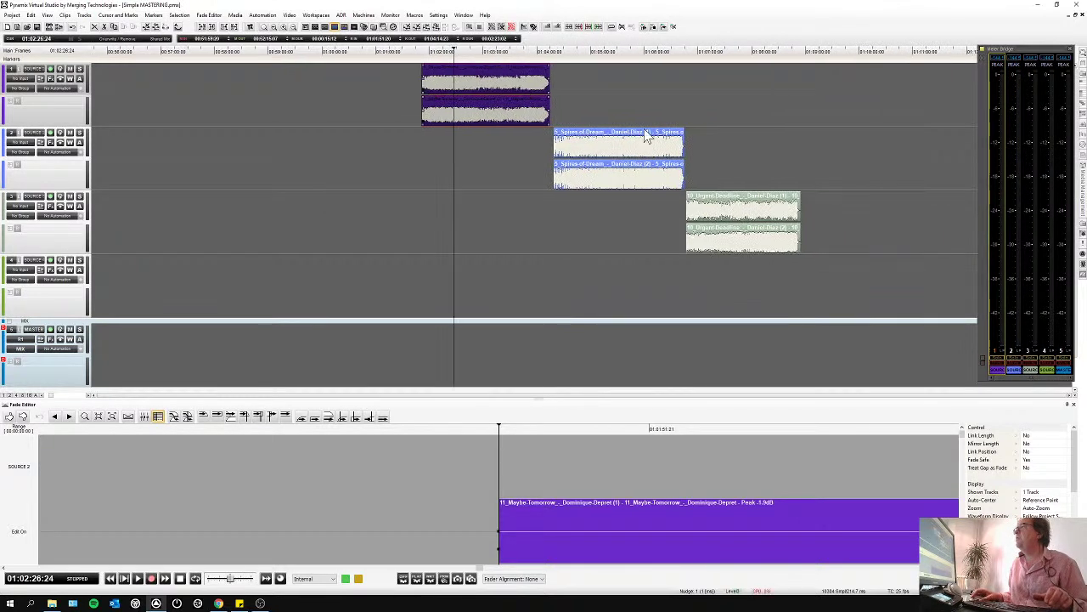
{"action": "left_click", "coordinate": [629, 144]}
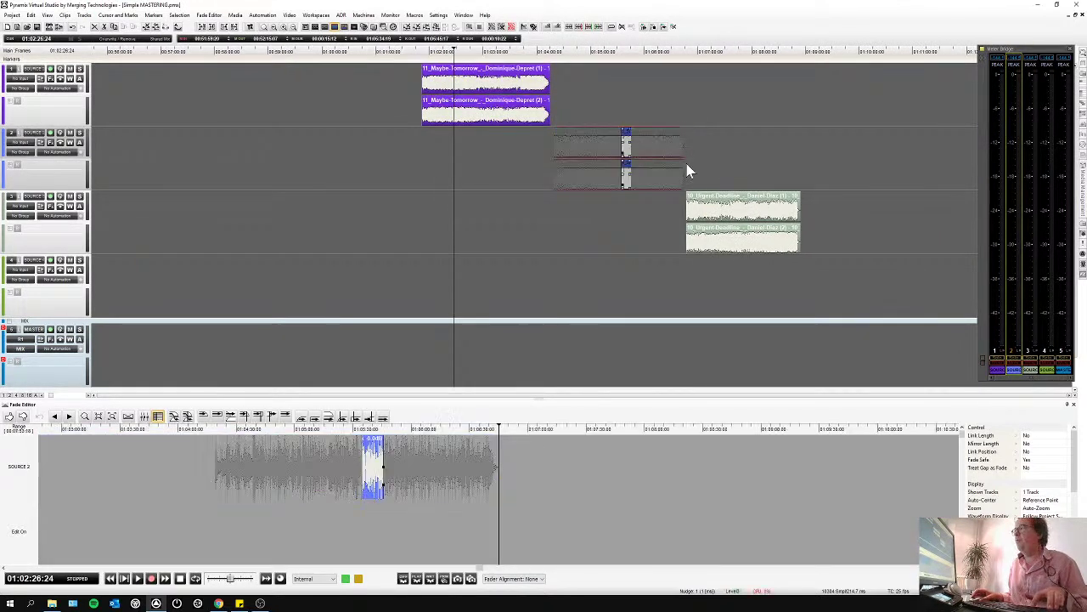
{"action": "left_click", "coordinate": [726, 217]}
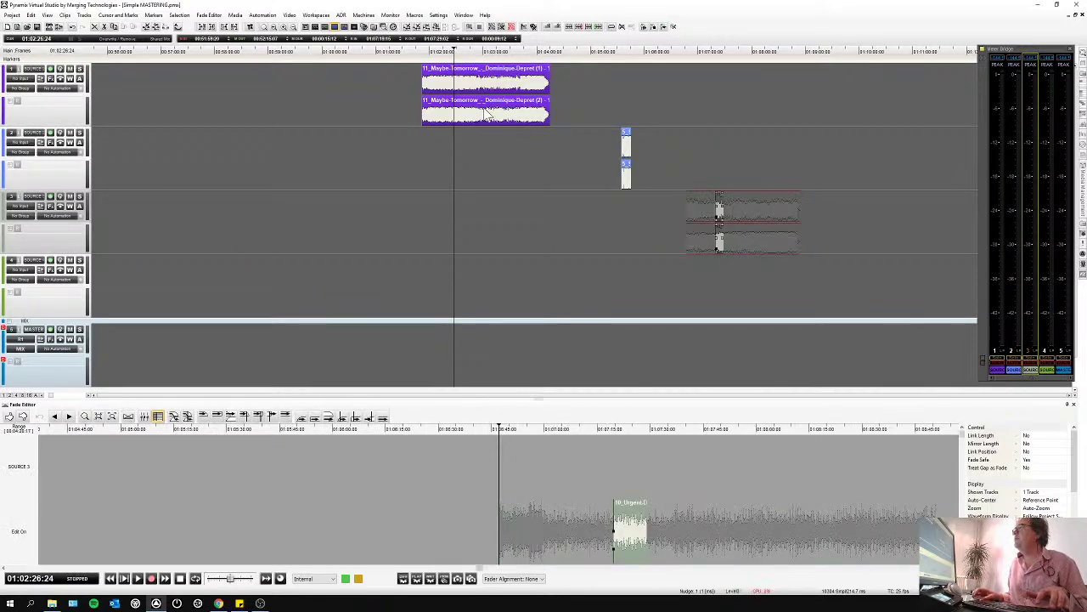
{"action": "left_click_drag", "start_coordinate": [411, 94], "coordinate": [787, 245]}
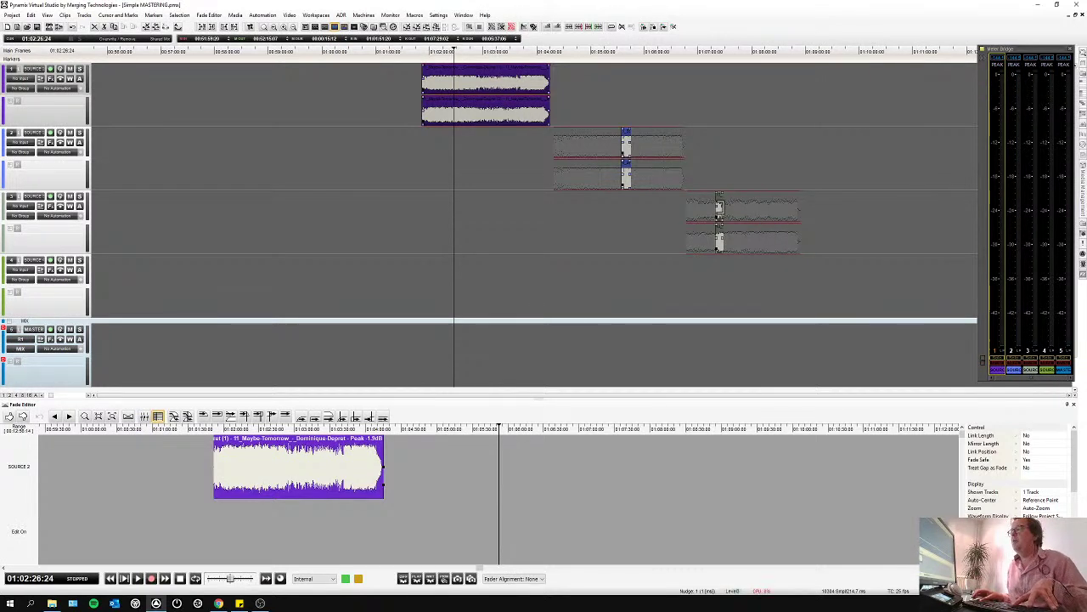
{"action": "left_click", "coordinate": [720, 206]}
{"action": "left_click", "coordinate": [717, 177]}
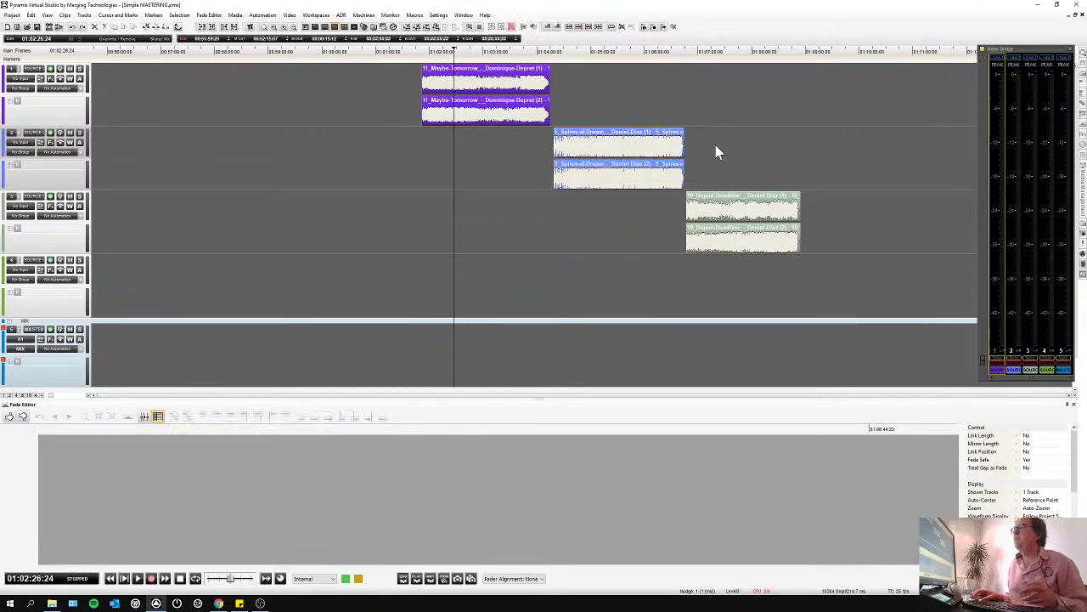
Trim the Maybe-Tomorrow clip's start to about 01:01:51:22, just before the first sound, and add a fade-in about one frame long.
{"action": "scroll", "coordinate": [436, 99], "scroll_direction": "up", "scroll_amount": 5}
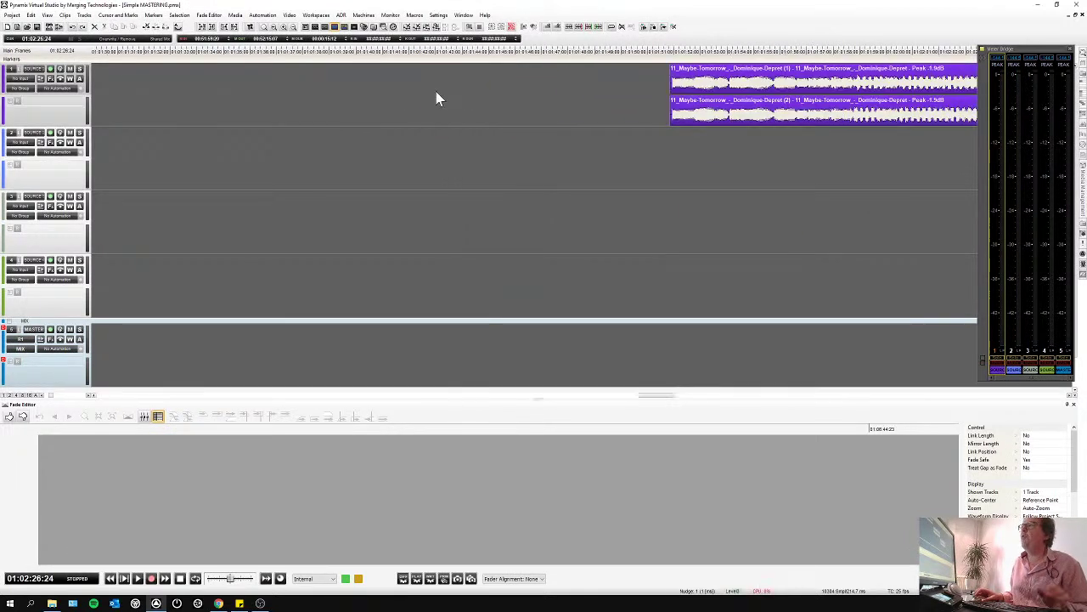
{"action": "scroll", "coordinate": [677, 87], "scroll_direction": "up", "scroll_amount": 3}
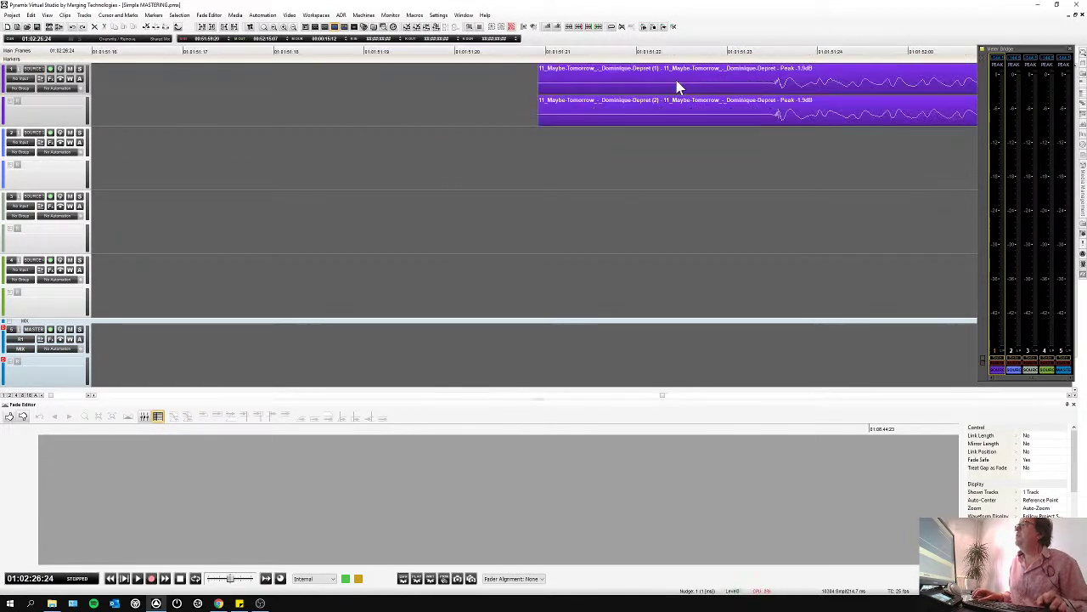
{"action": "left_click", "coordinate": [615, 83]}
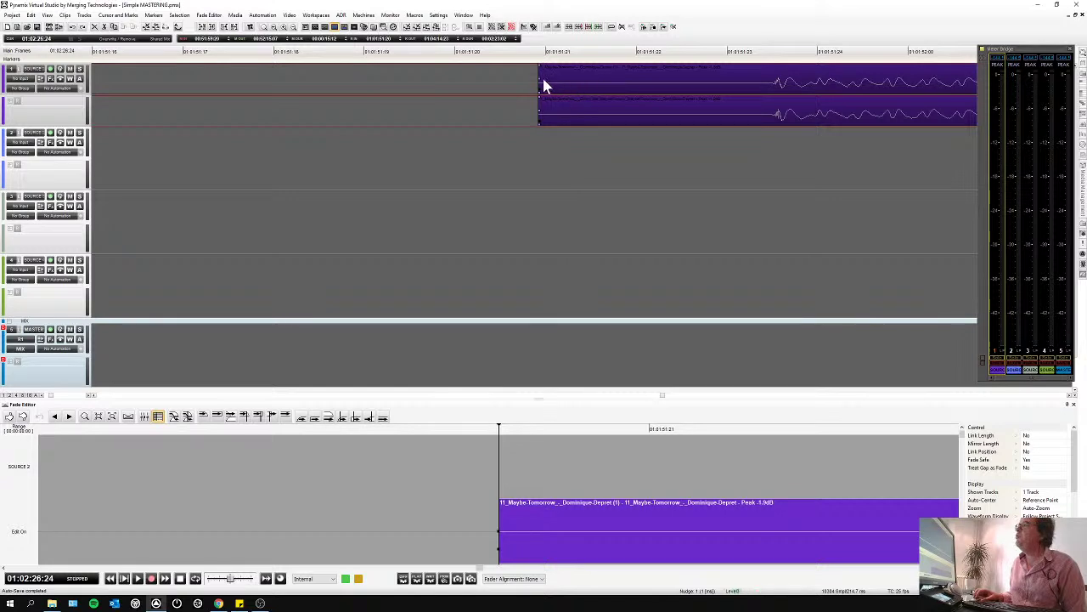
{"action": "left_click_drag", "start_coordinate": [542, 79], "coordinate": [626, 85]}
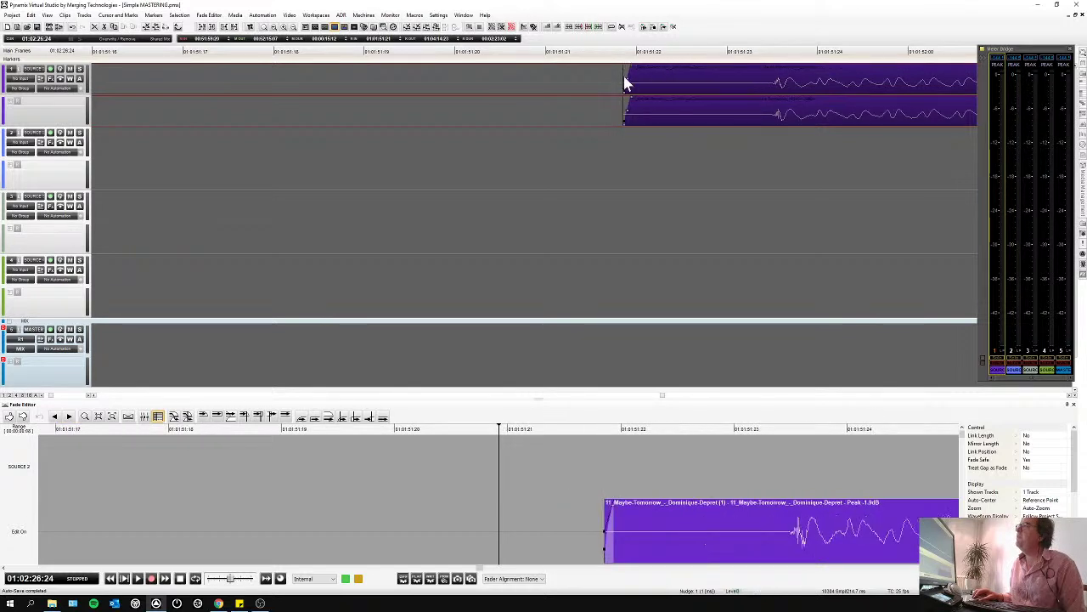
{"action": "left_click_drag", "start_coordinate": [629, 79], "coordinate": [795, 66]}
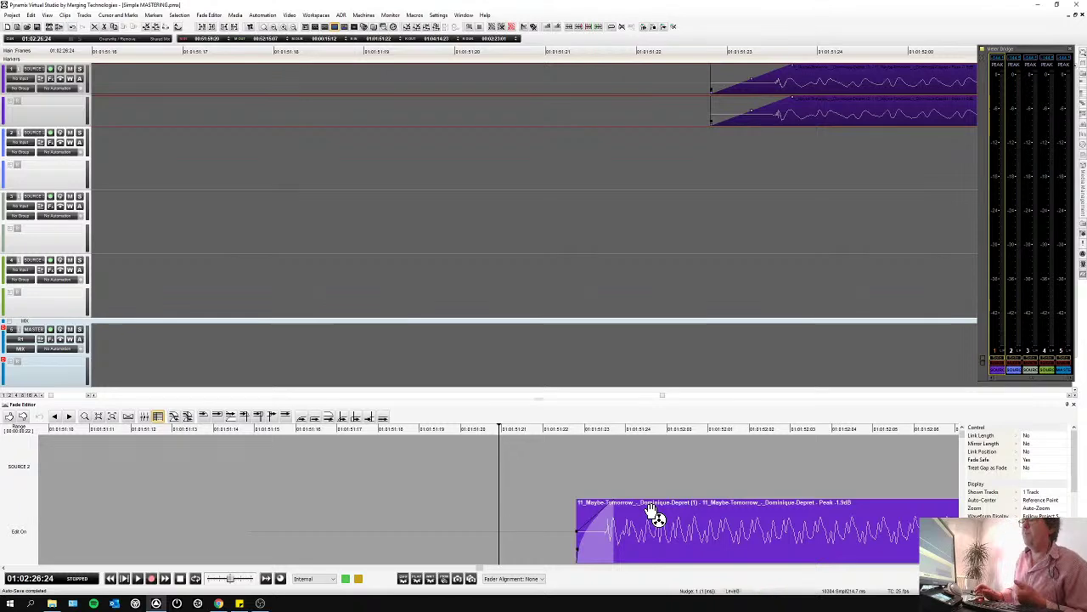
Float the Fade Editor as a separate window, dock it back below the timeline and restore its height.
{"action": "double_click", "coordinate": [743, 96]}
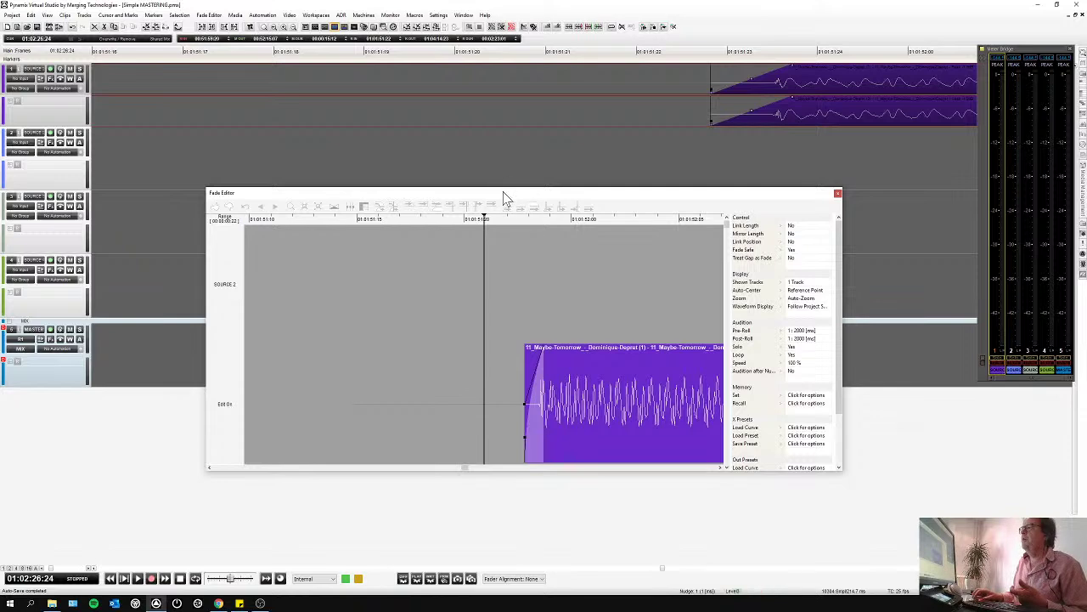
{"action": "left_click_drag", "start_coordinate": [618, 270], "coordinate": [538, 324]}
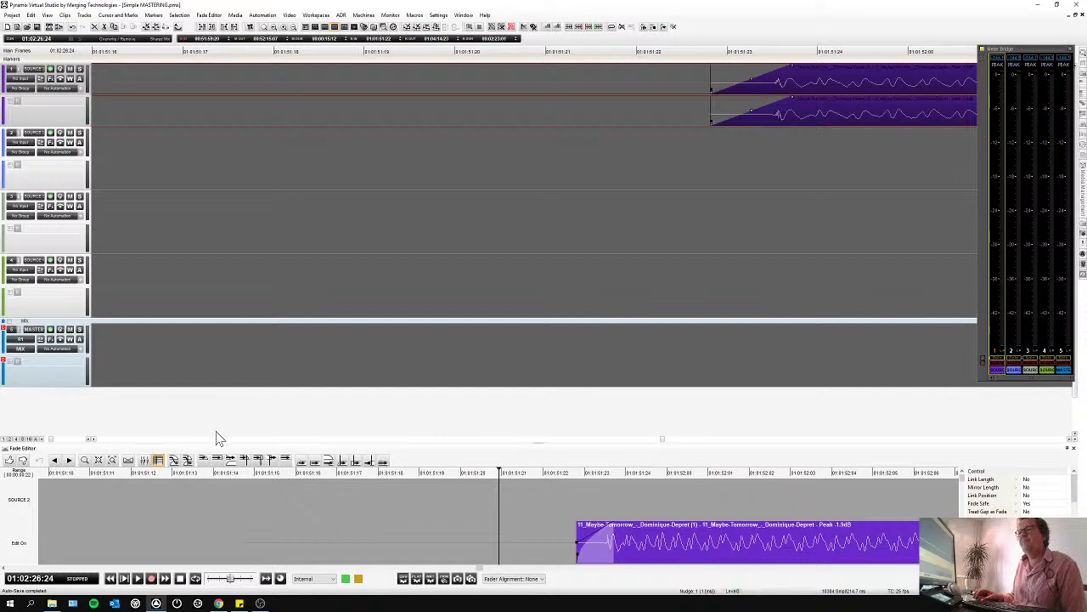
{"action": "left_click_drag", "start_coordinate": [216, 441], "coordinate": [213, 396]}
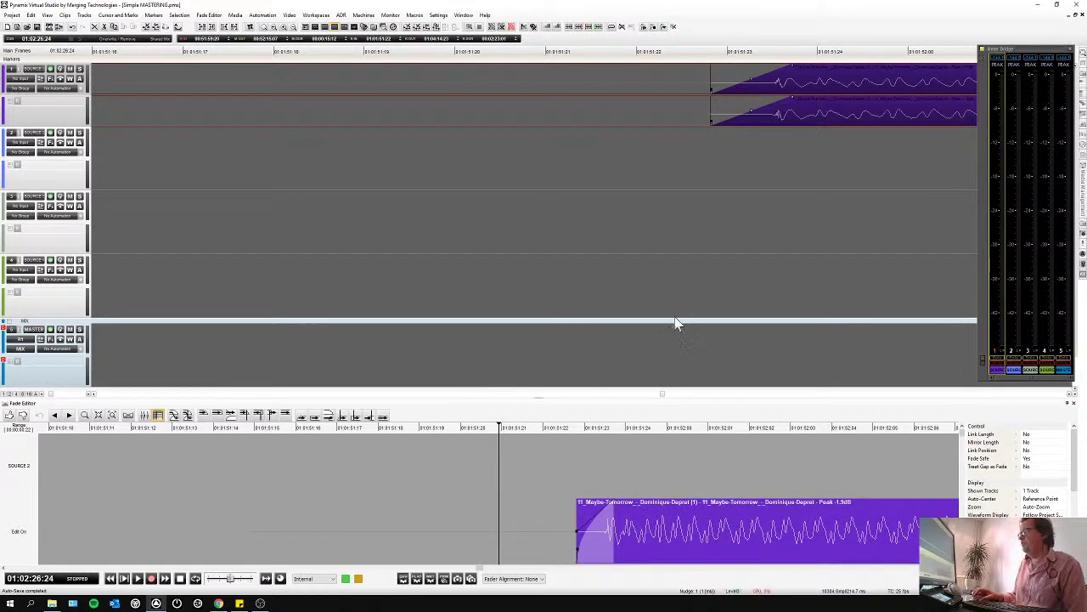
Shift the Maybe-Tomorrow clip's fade-in slightly earlier in the Fade Editor so that it ends before the first sound.
{"action": "left_click", "coordinate": [704, 90]}
{"action": "scroll", "coordinate": [702, 87], "scroll_direction": "down", "scroll_amount": 3}
{"action": "scroll", "coordinate": [704, 90], "scroll_direction": "down", "scroll_amount": 5}
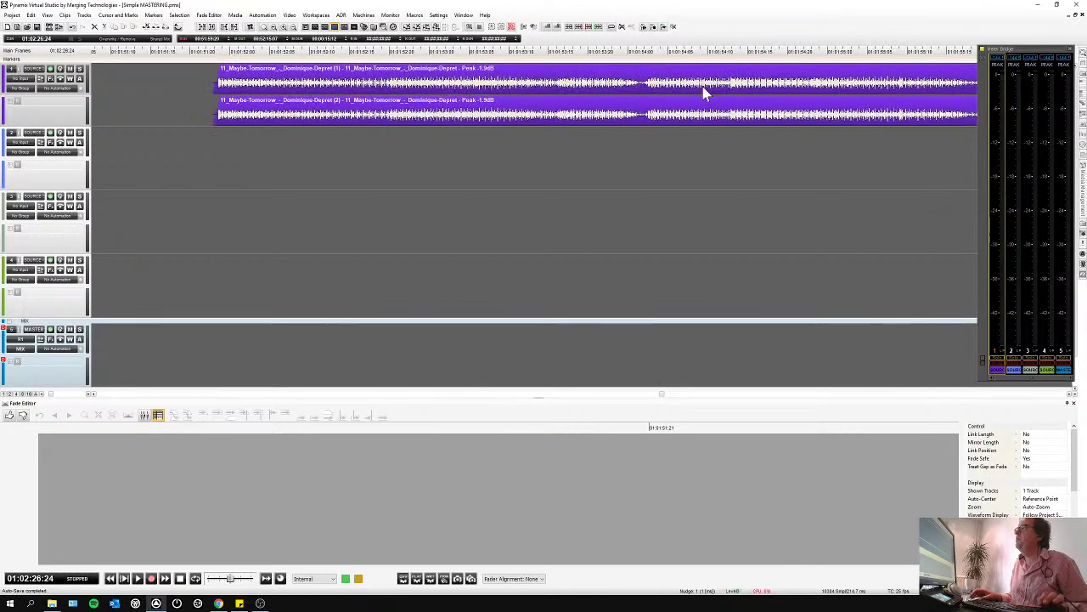
{"action": "left_click", "coordinate": [497, 84]}
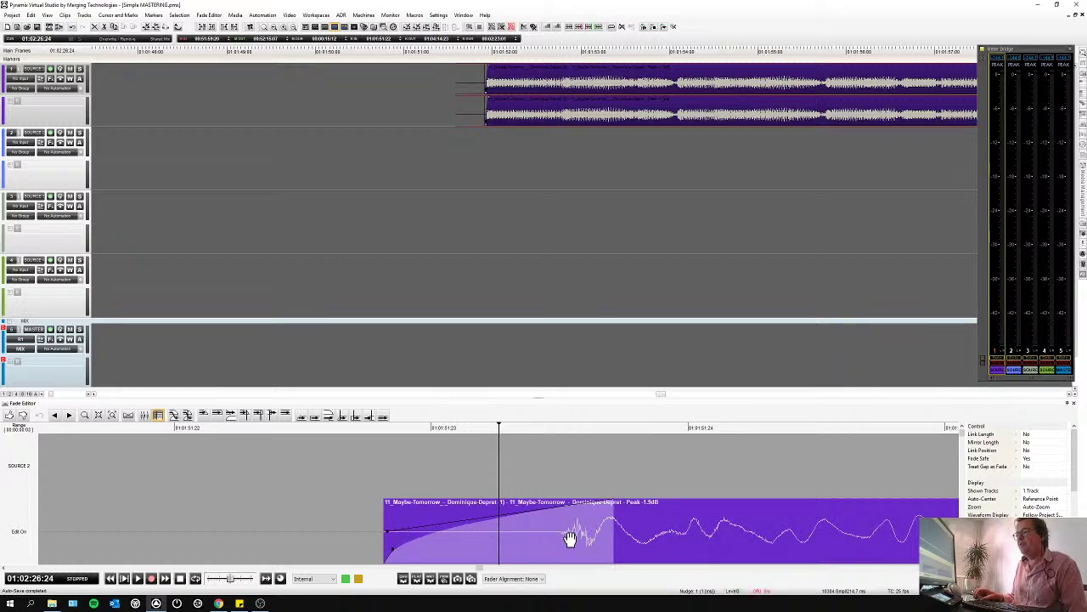
{"action": "left_click_drag", "start_coordinate": [569, 537], "coordinate": [510, 541]}
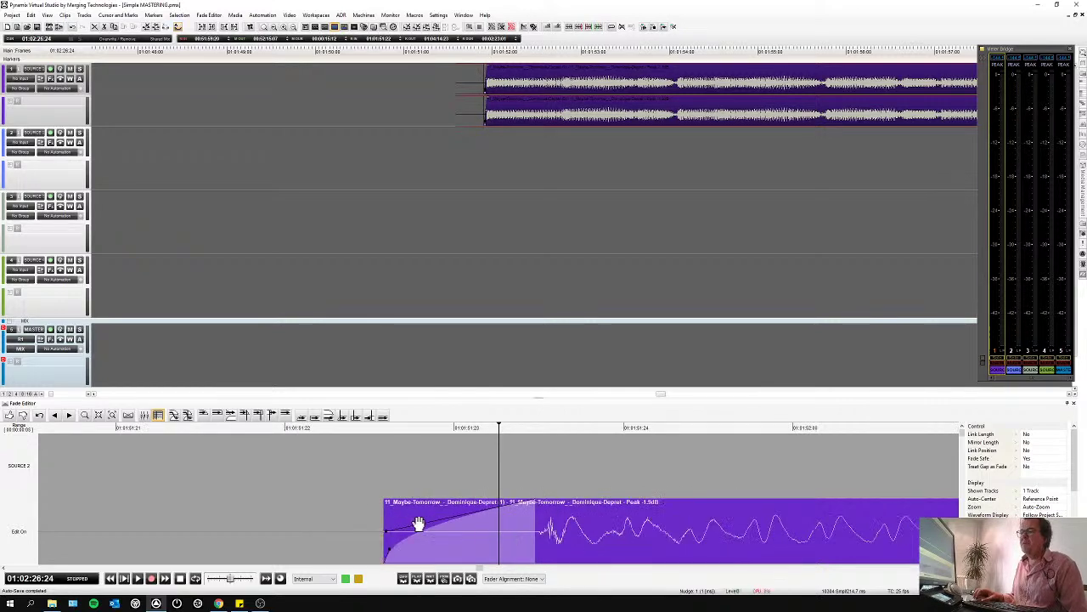
Shorten the Maybe-Tomorrow clip's fade-in in the Fade Editor, moving its start closer to the first sound.
{"action": "left_click_drag", "start_coordinate": [251, 502], "coordinate": [429, 535]}
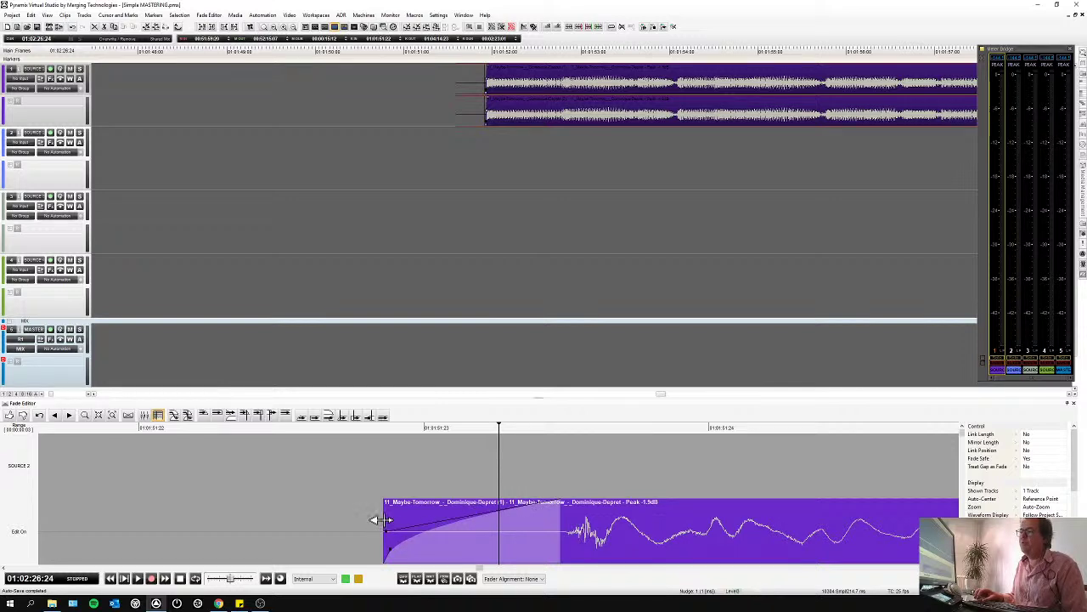
{"action": "left_click_drag", "start_coordinate": [379, 527], "coordinate": [376, 517]}
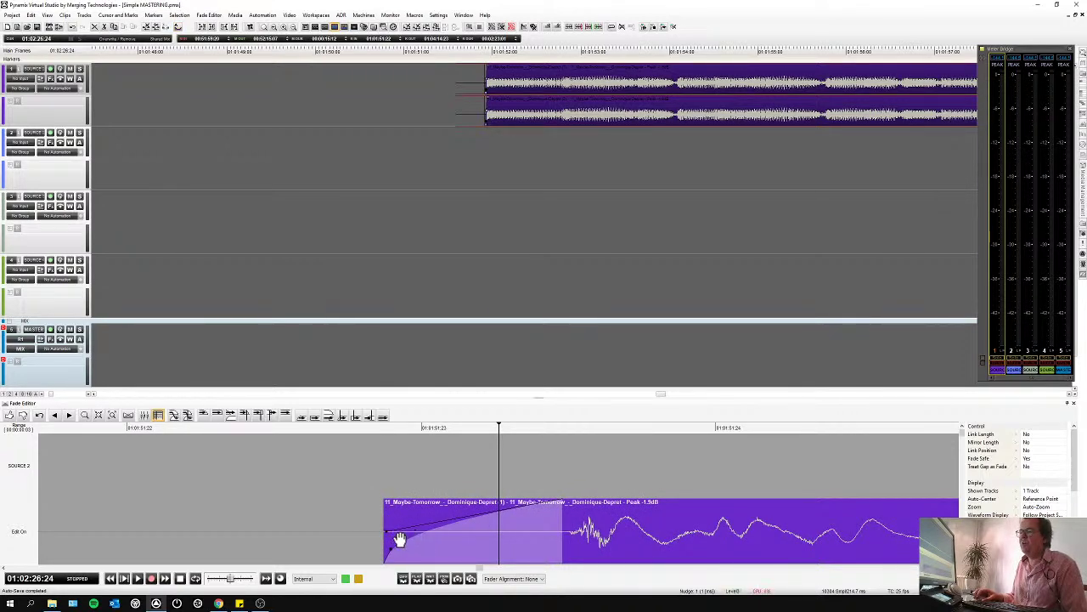
Reshape the Maybe-Tomorrow fade-in curve with its control points, trying S-shapes and a slow late rise, and audition the fade.
{"action": "left_click_drag", "start_coordinate": [387, 532], "coordinate": [516, 504]}
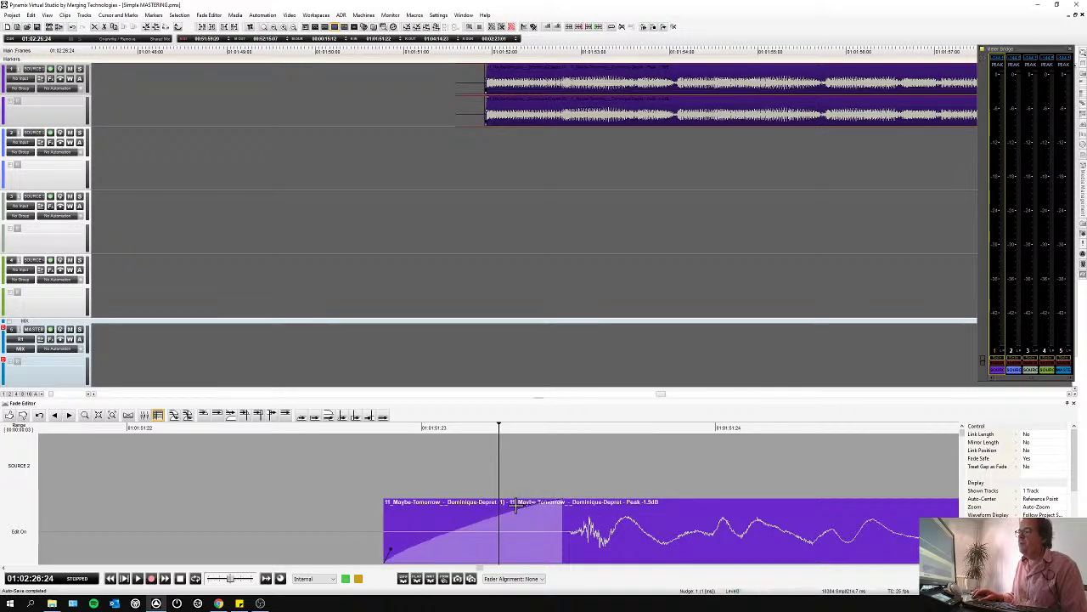
{"action": "left_click_drag", "start_coordinate": [391, 548], "coordinate": [465, 564]}
{"action": "left_click_drag", "start_coordinate": [504, 509], "coordinate": [382, 499]}
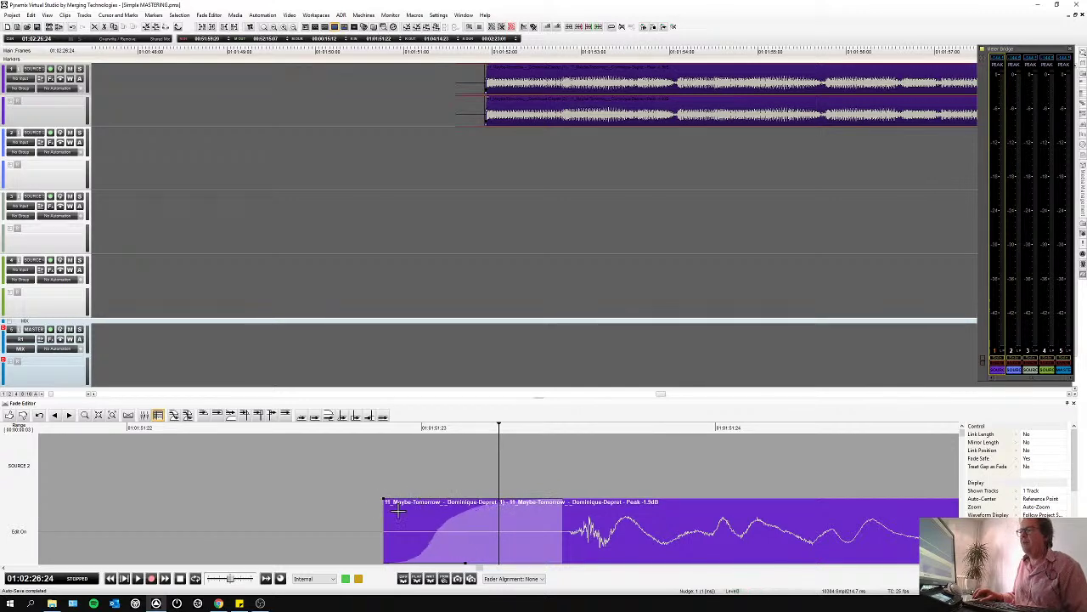
{"action": "mouse_move", "coordinate": [468, 575]}
{"action": "left_mouse_down"}
{"action": "mouse_move", "coordinate": [577, 583]}
{"action": "mouse_move", "coordinate": [481, 573]}
{"action": "left_mouse_up"}
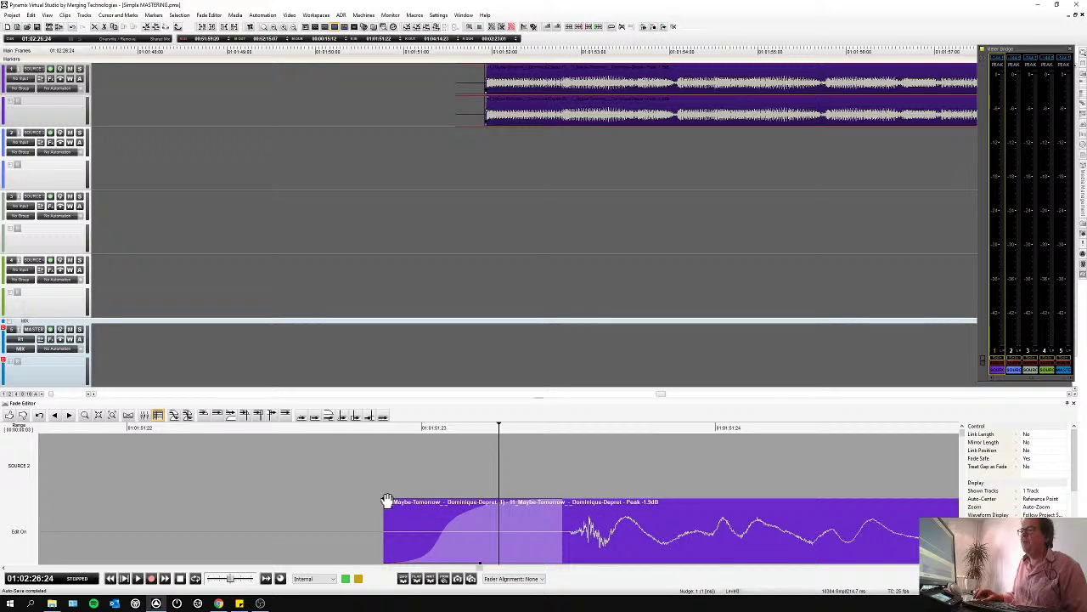
{"action": "left_click_drag", "start_coordinate": [383, 498], "coordinate": [457, 500]}
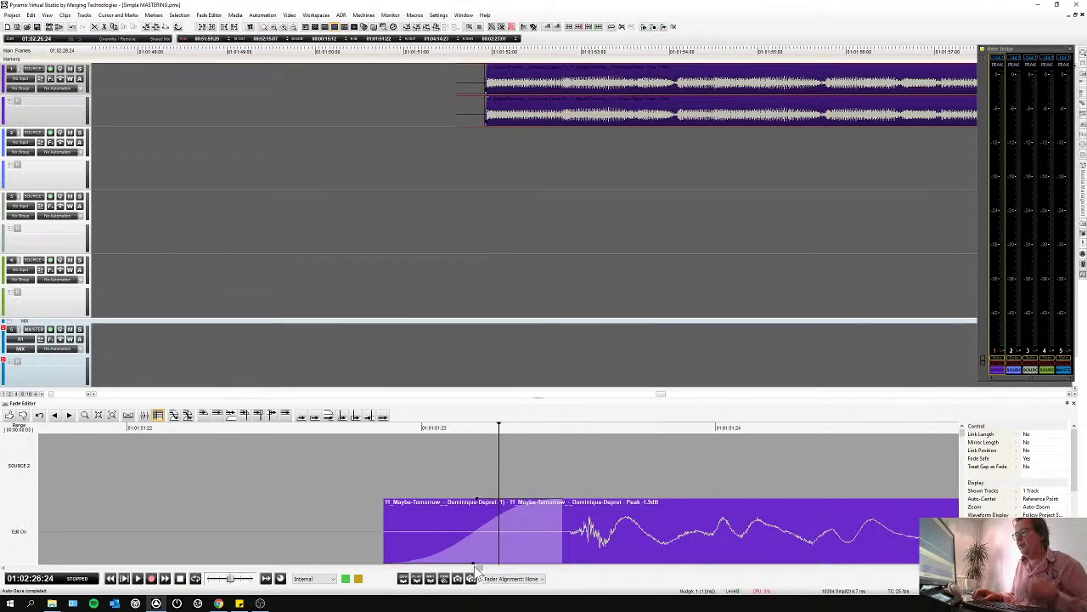
{"action": "left_click", "coordinate": [457, 532]}
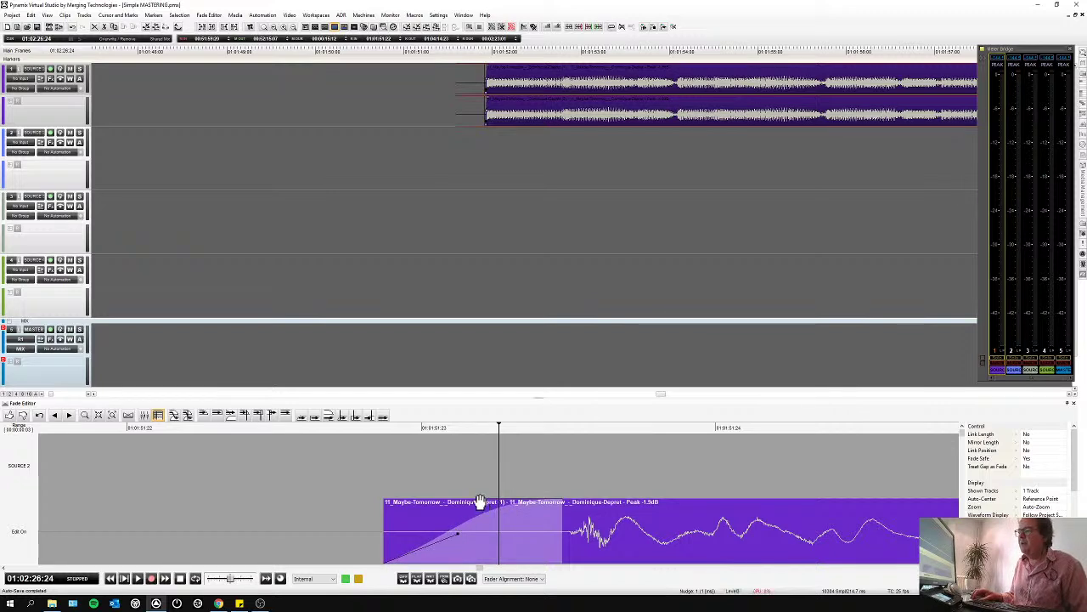
{"action": "left_click_drag", "start_coordinate": [479, 498], "coordinate": [541, 557]}
{"action": "left_click", "coordinate": [315, 416]}
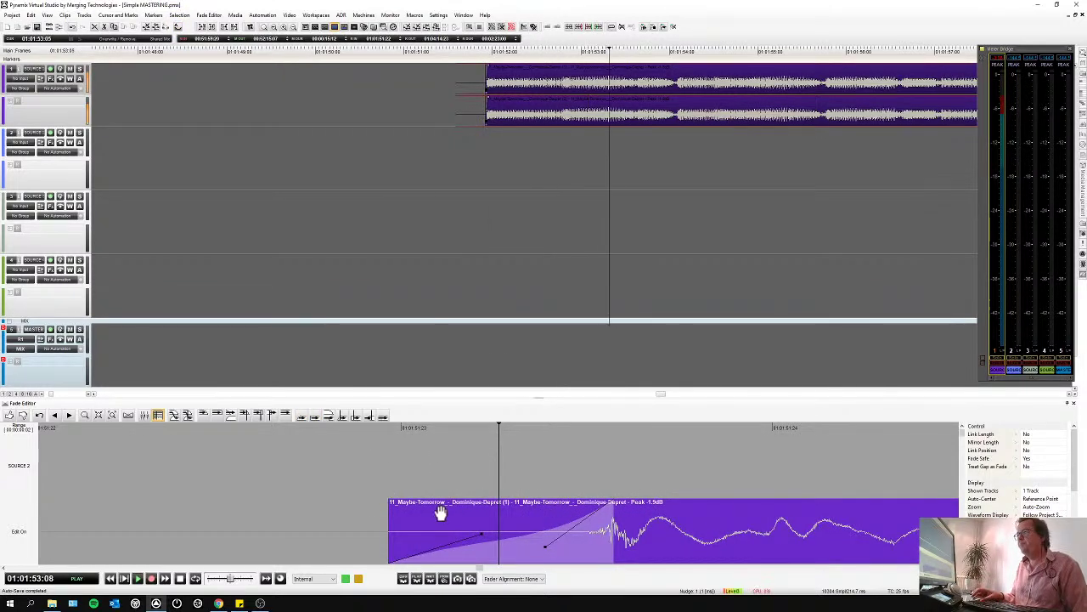
Reposition and resize the Maybe-Tomorrow fade-in by ear during playback, ending it right at the first sound, and stop playback.
{"action": "left_click_drag", "start_coordinate": [544, 544], "coordinate": [342, 543]}
{"action": "scroll", "coordinate": [404, 529], "scroll_direction": "down", "scroll_amount": 3}
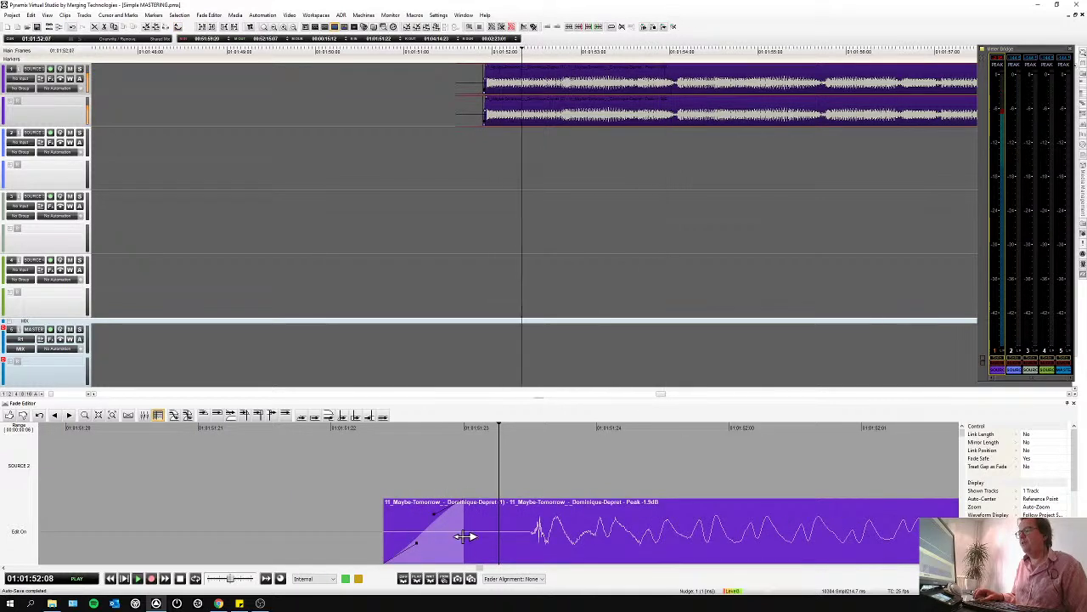
{"action": "left_click_drag", "start_coordinate": [533, 537], "coordinate": [608, 535]}
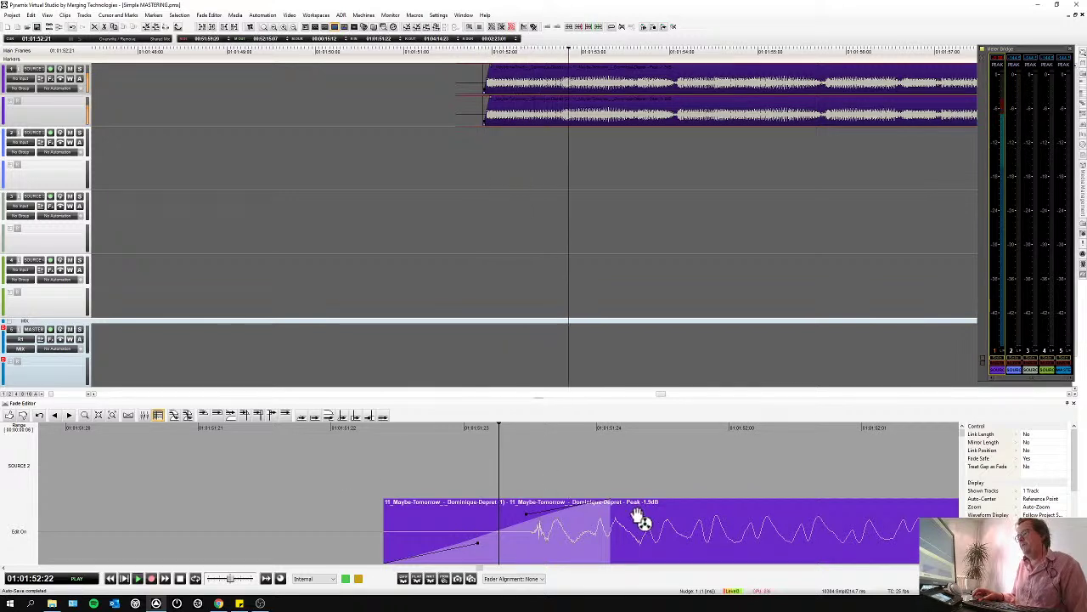
{"action": "left_click_drag", "start_coordinate": [516, 534], "coordinate": [690, 535]}
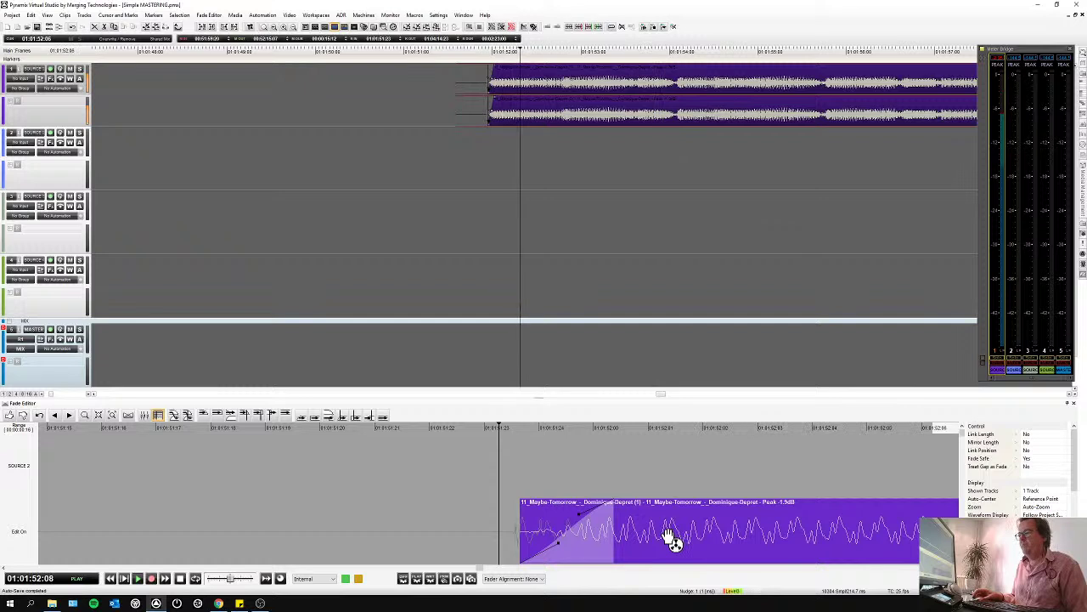
{"action": "left_click_drag", "start_coordinate": [617, 534], "coordinate": [467, 535]}
{"action": "key", "text": "space"}
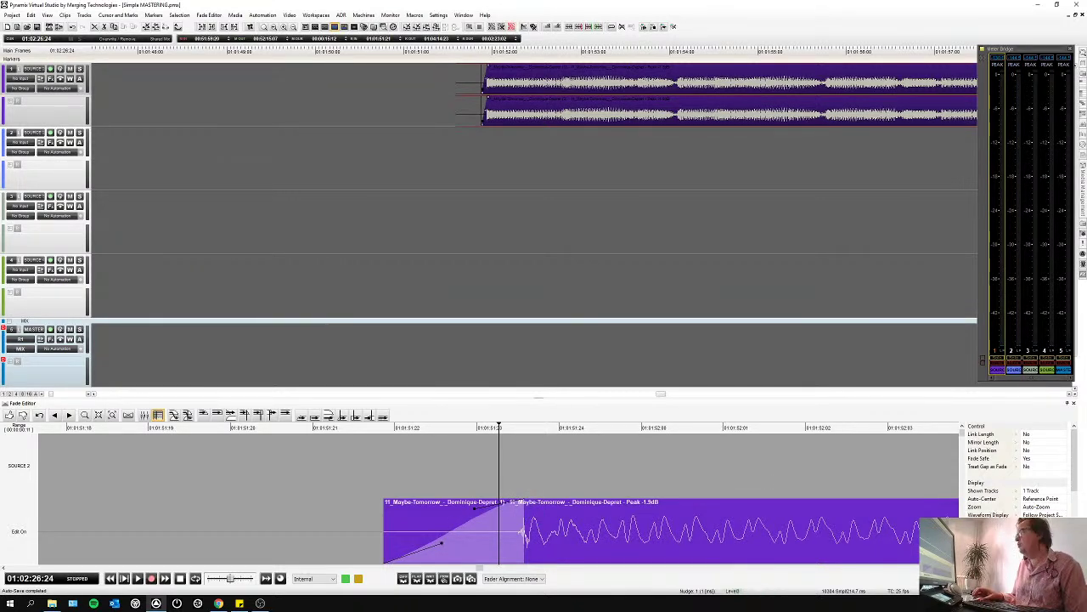
Save the current fade-in as a preset named "fade super in" with the Preserve Length apply mode.
{"action": "scroll", "coordinate": [1015, 472], "scroll_direction": "down", "scroll_amount": 5}
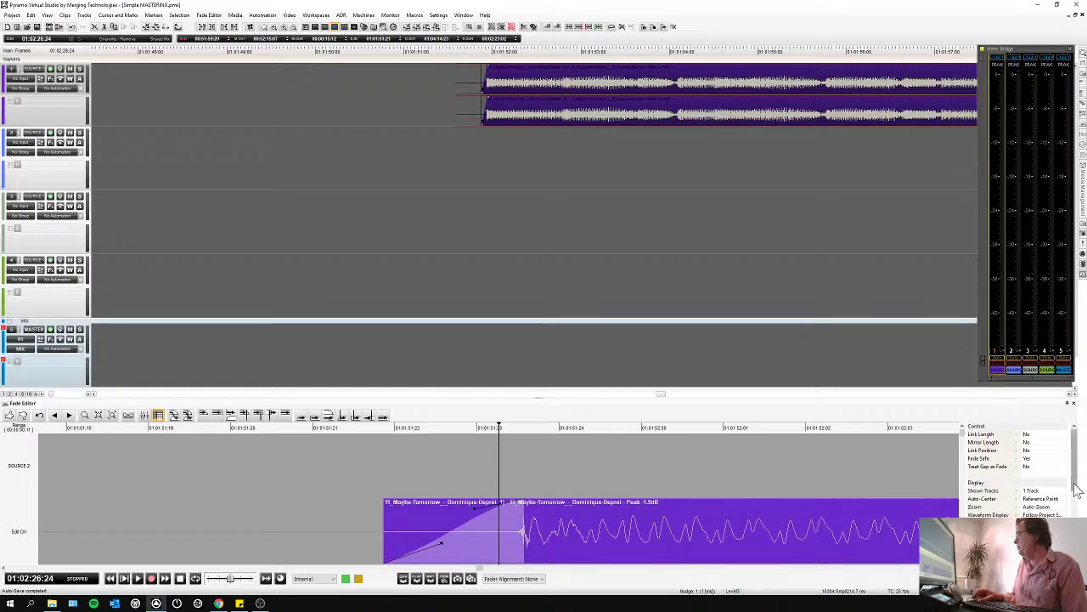
{"action": "scroll", "coordinate": [1015, 472], "scroll_direction": "down", "scroll_amount": 3}
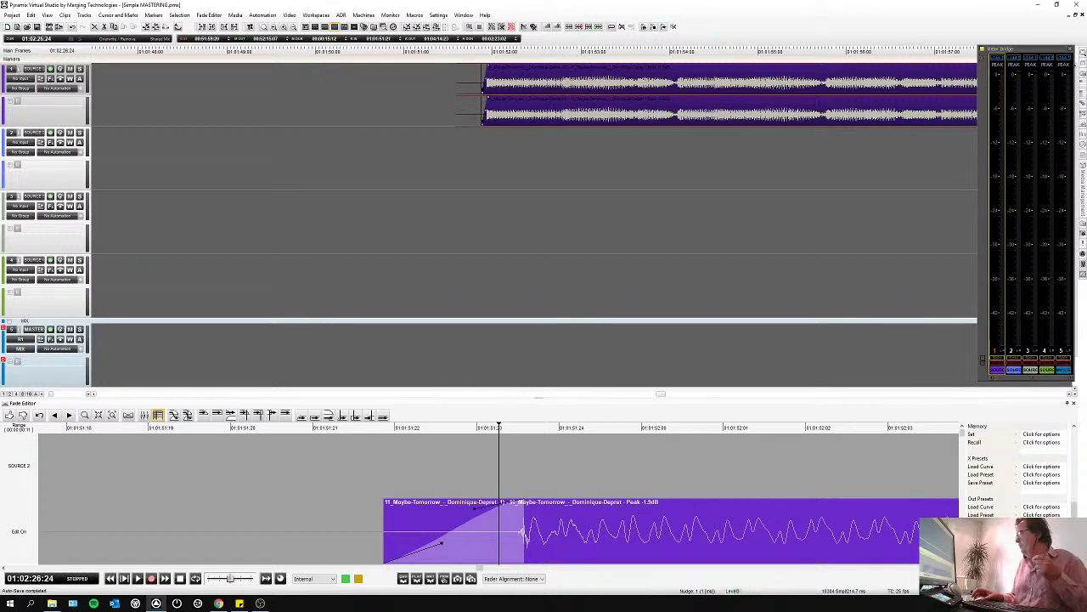
{"action": "left_click", "coordinate": [979, 522]}
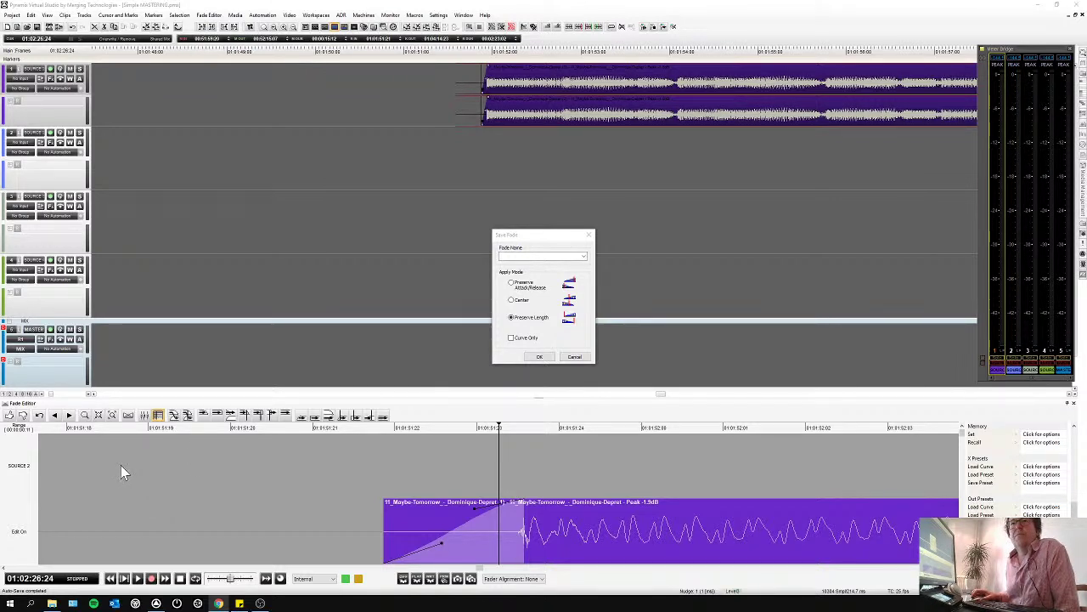
{"action": "key", "text": "alt+Tab"}
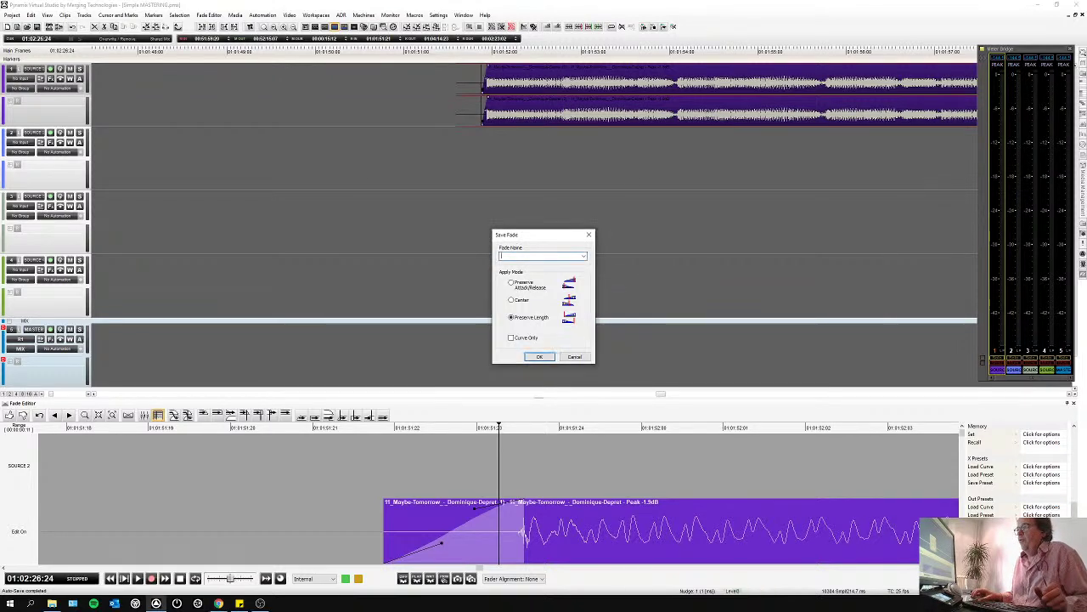
{"action": "type", "text": "fade super in"}
{"action": "key", "text": "Return"}
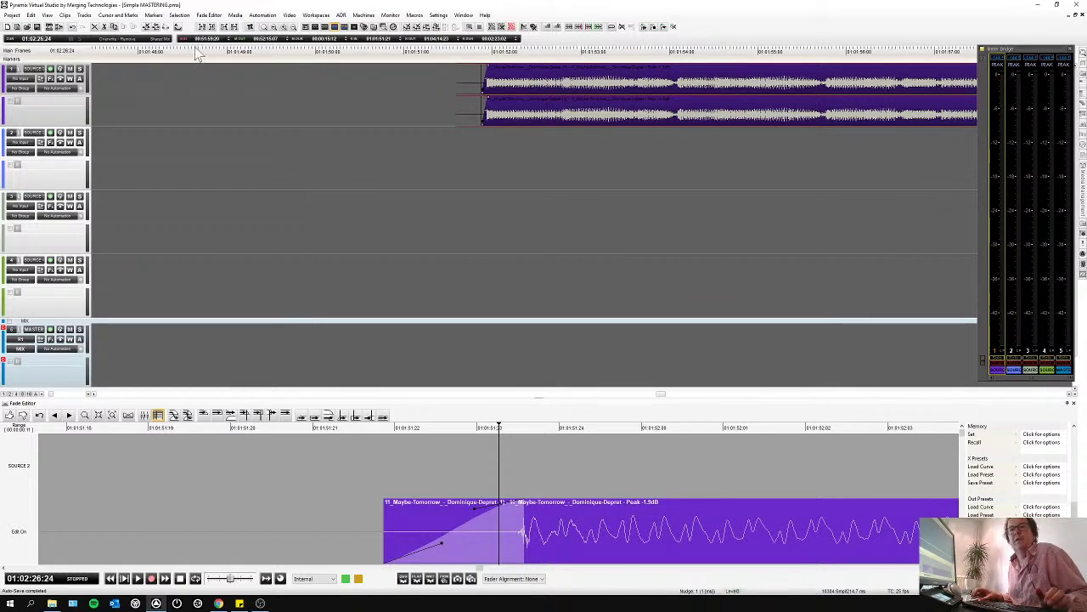
Open the Fade Library, enlarge its list of saved fades and shrink the library window.
{"action": "left_click", "coordinate": [32, 17]}
{"action": "mouse_move", "coordinate": [47, 16]}
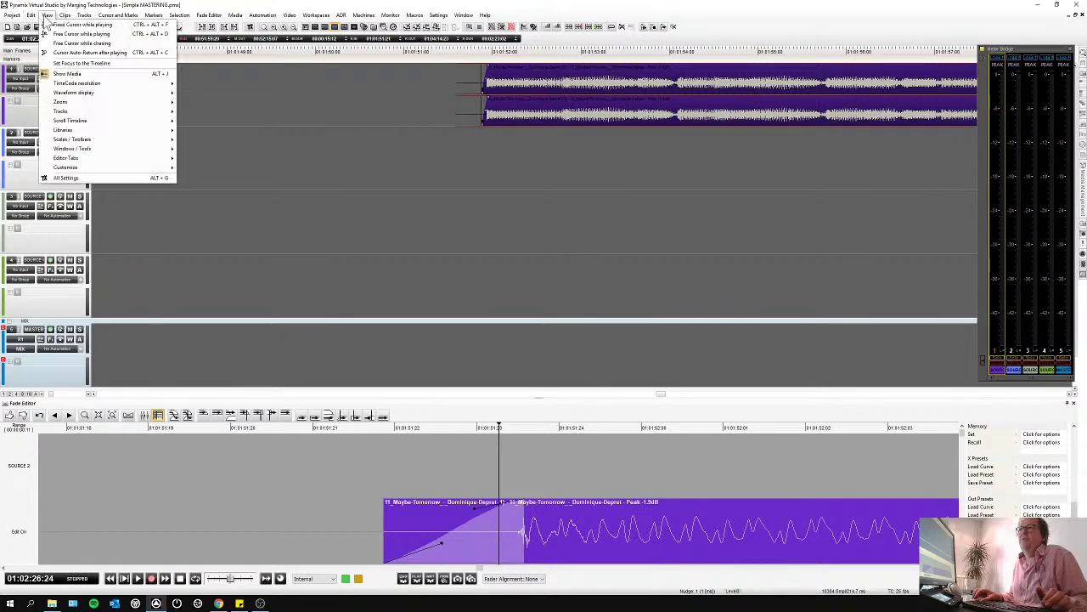
{"action": "mouse_move", "coordinate": [83, 150]}
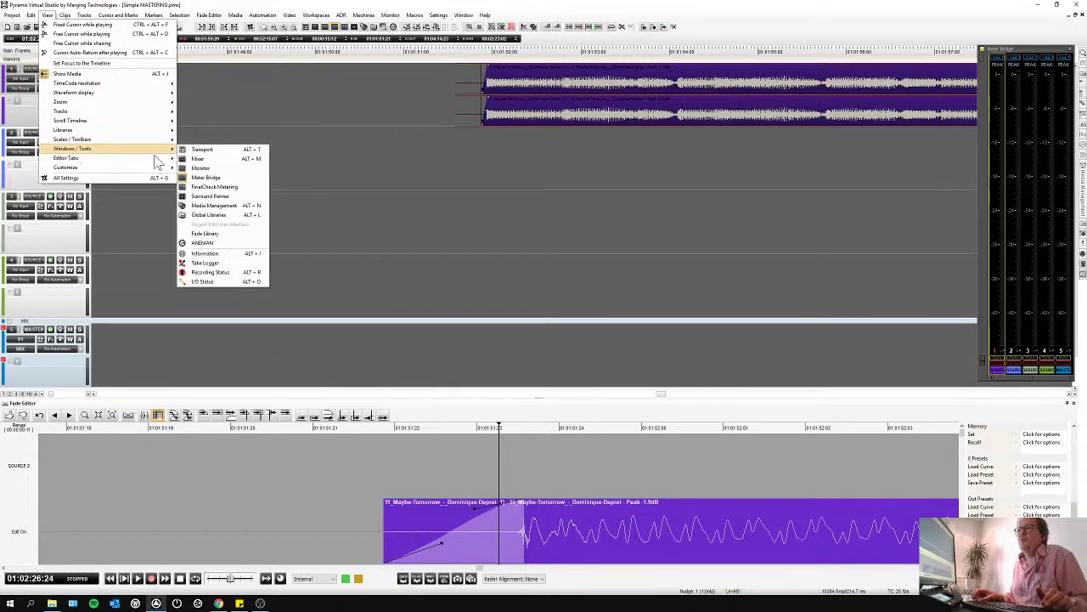
{"action": "left_click", "coordinate": [219, 235]}
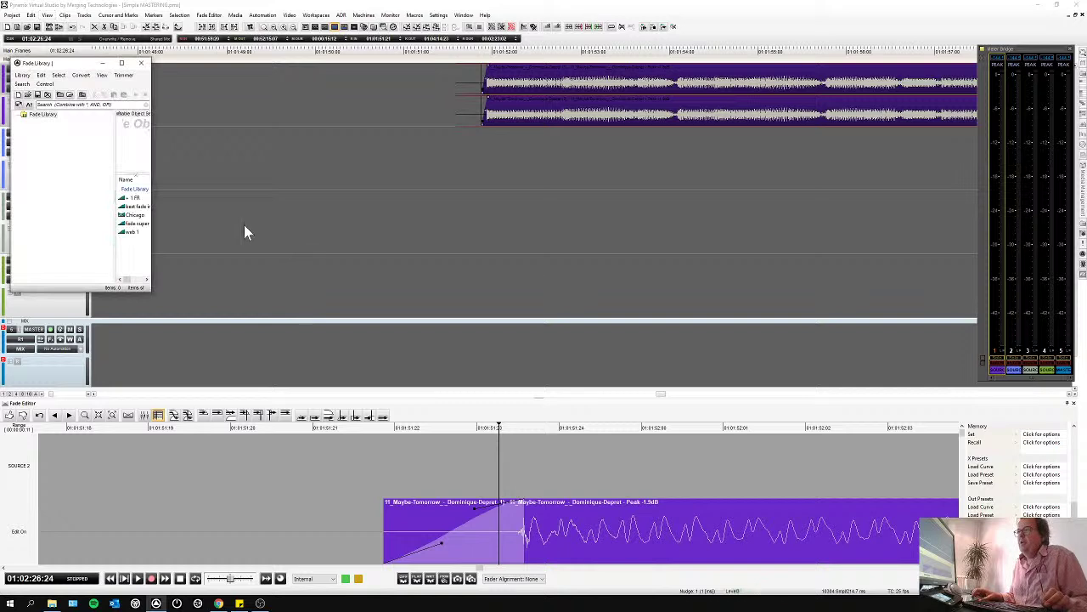
{"action": "left_click_drag", "start_coordinate": [115, 209], "coordinate": [12, 209]}
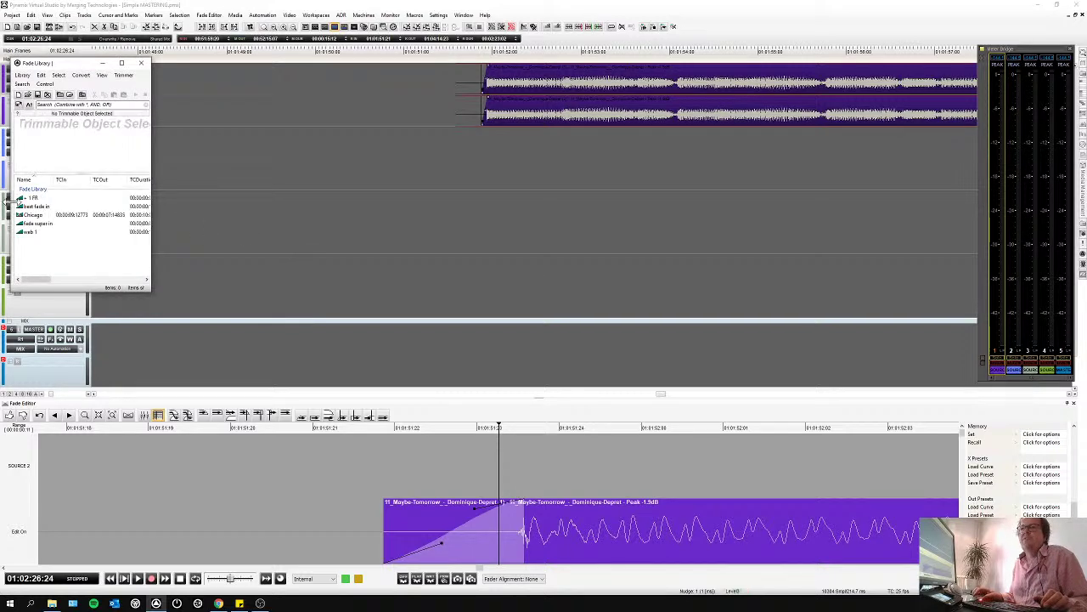
{"action": "left_click_drag", "start_coordinate": [73, 173], "coordinate": [75, 136]}
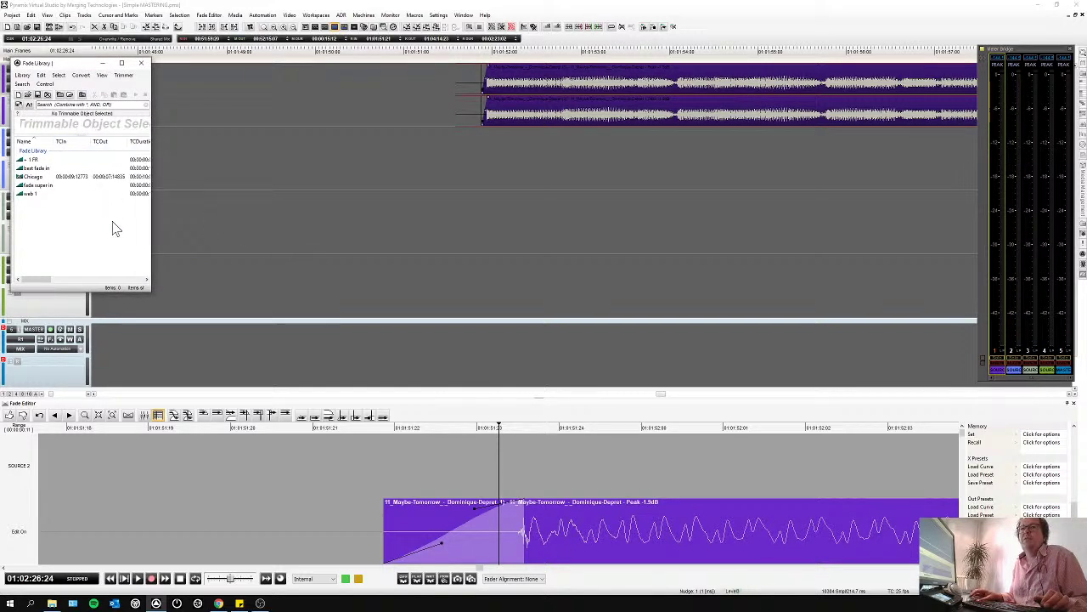
{"action": "left_click_drag", "start_coordinate": [148, 291], "coordinate": [116, 264]}
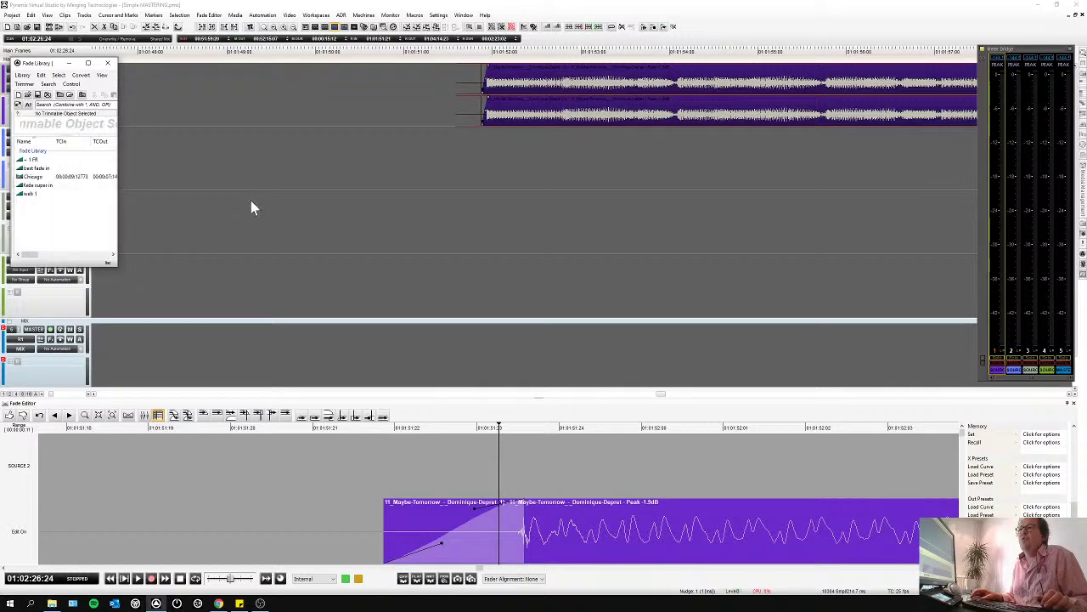
Apply the "fade super in" preset from the Fade Library to the start of the Spires-of-Dream clip.
{"action": "left_click", "coordinate": [380, 102]}
{"action": "scroll", "coordinate": [383, 99], "scroll_direction": "down", "scroll_amount": 5}
{"action": "scroll", "coordinate": [437, 117], "scroll_direction": "down", "scroll_amount": 10}
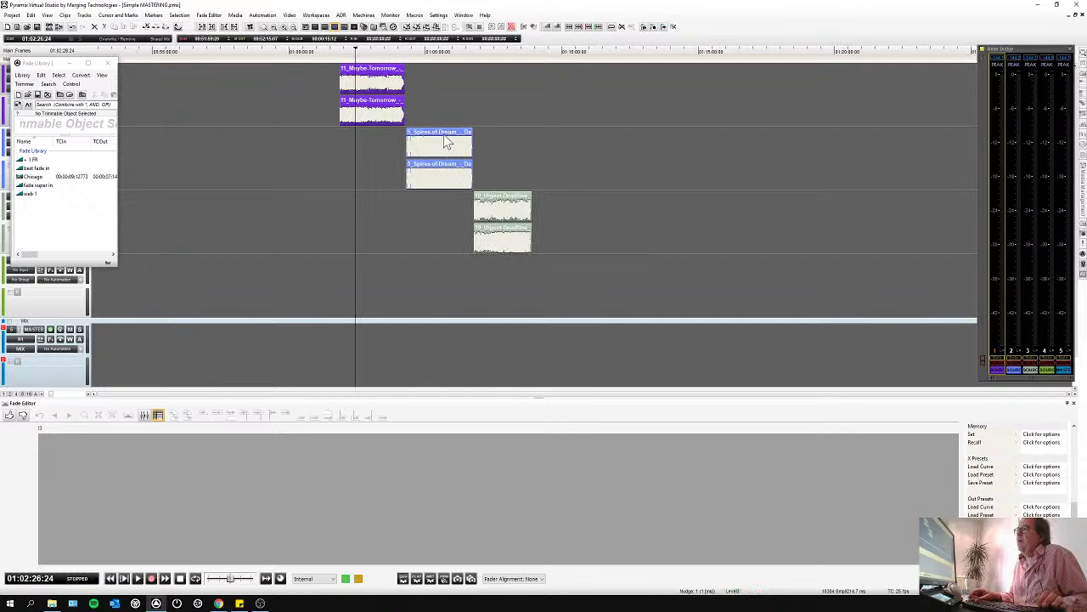
{"action": "scroll", "coordinate": [413, 143], "scroll_direction": "up", "scroll_amount": 10}
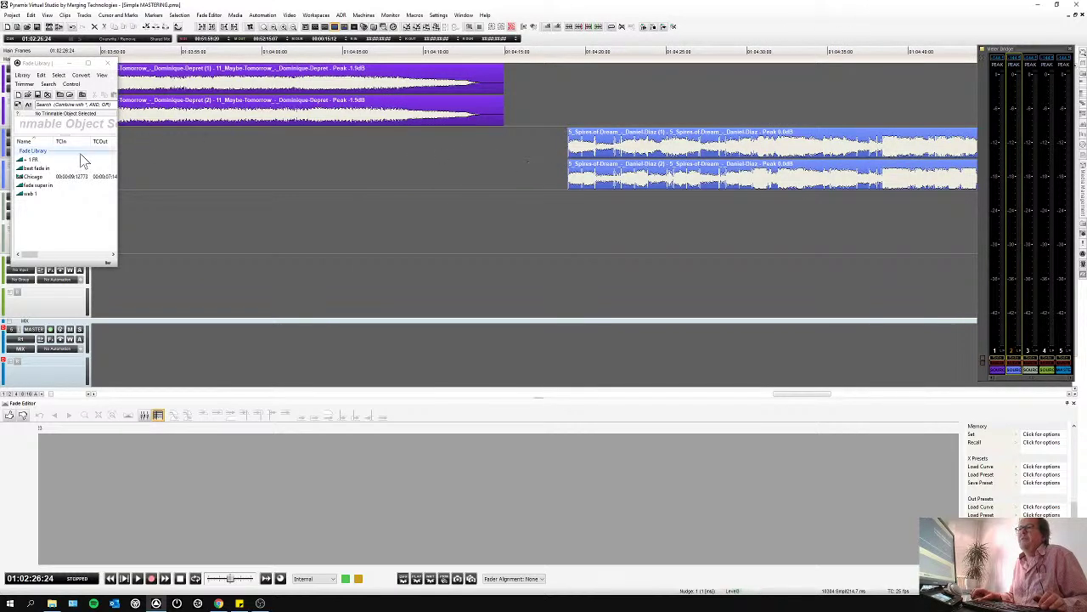
{"action": "left_click", "coordinate": [42, 188]}
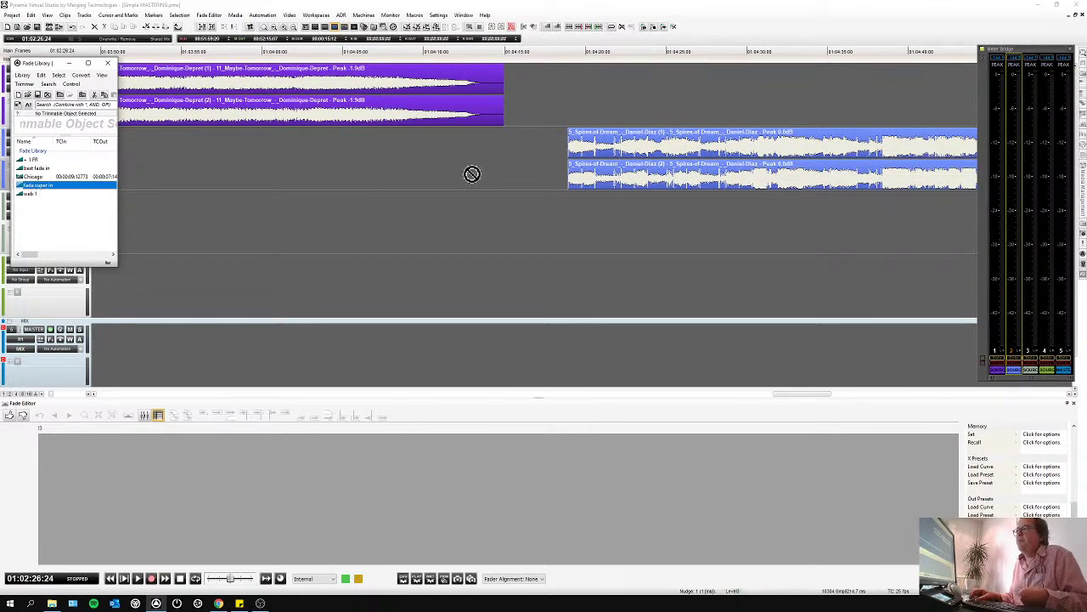
{"action": "left_click", "coordinate": [564, 146]}
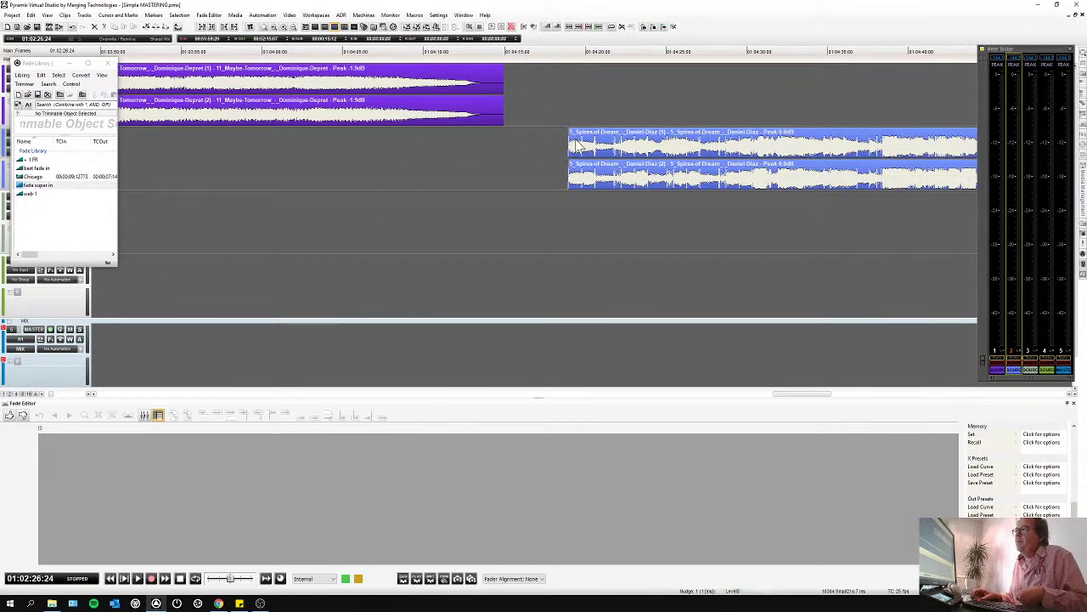
{"action": "left_click", "coordinate": [574, 146]}
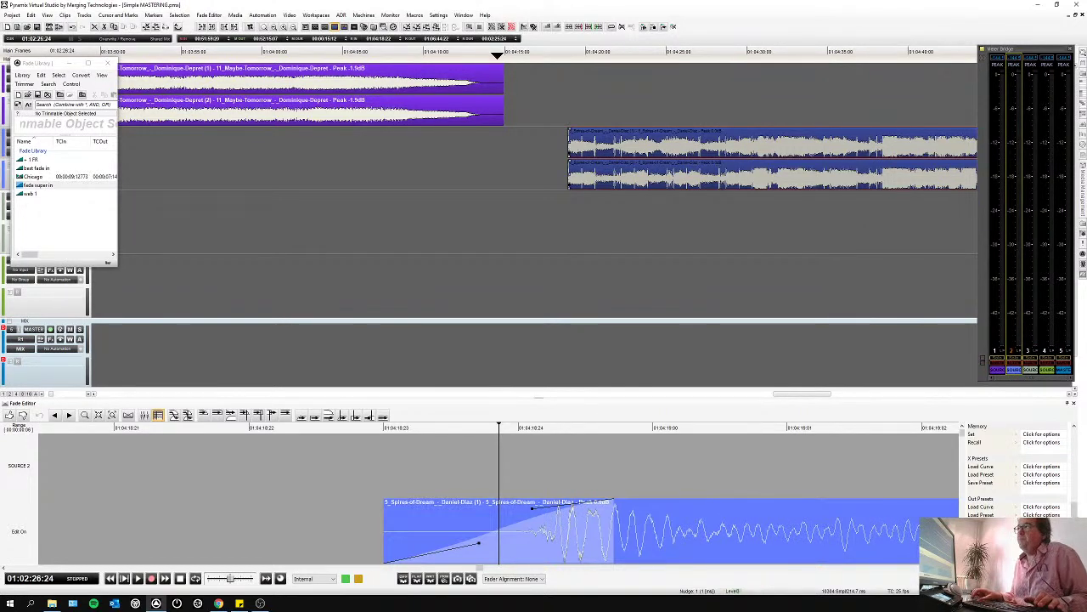
Trim the Maybe-Tomorrow clip's end to where the sound dies away, add a fade-out about two seconds long, and audition it.
{"action": "left_click", "coordinate": [495, 68]}
{"action": "left_click", "coordinate": [501, 68]}
{"action": "left_click", "coordinate": [502, 72]}
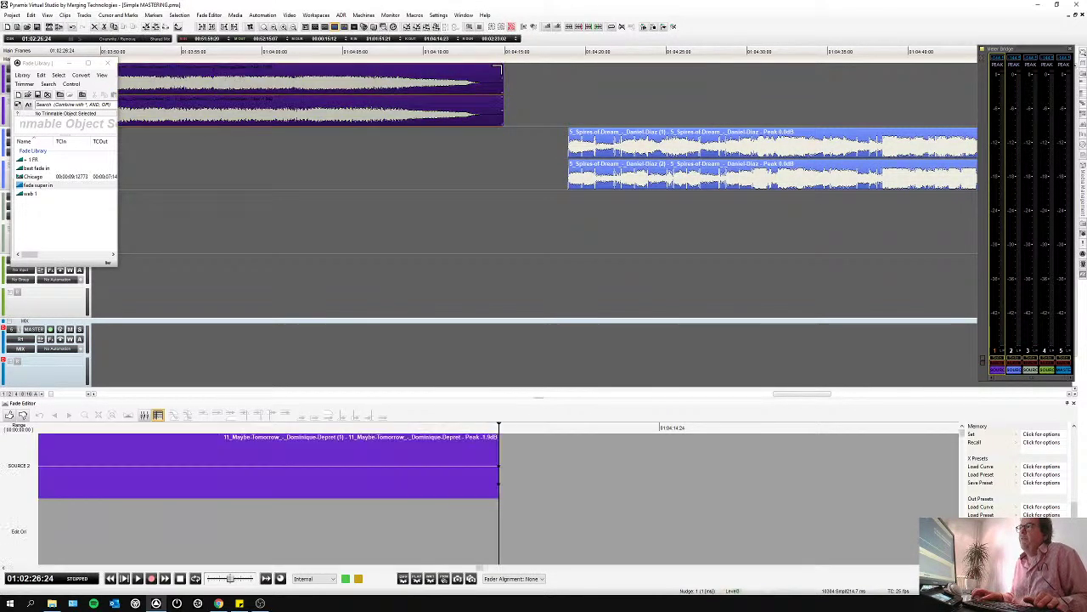
{"action": "left_click_drag", "start_coordinate": [478, 79], "coordinate": [474, 85]}
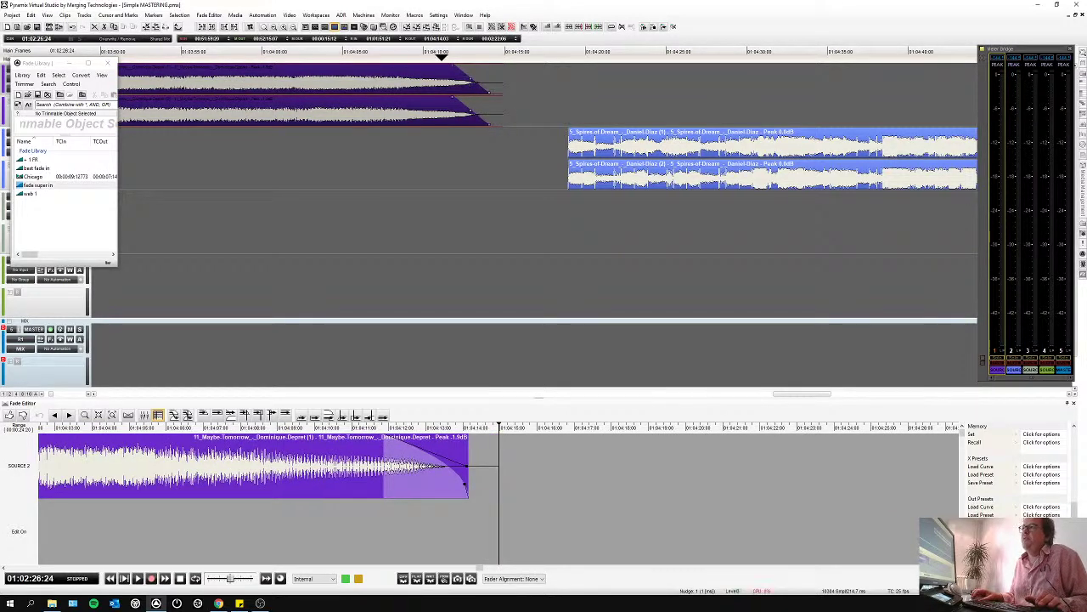
{"action": "left_click", "coordinate": [205, 416]}
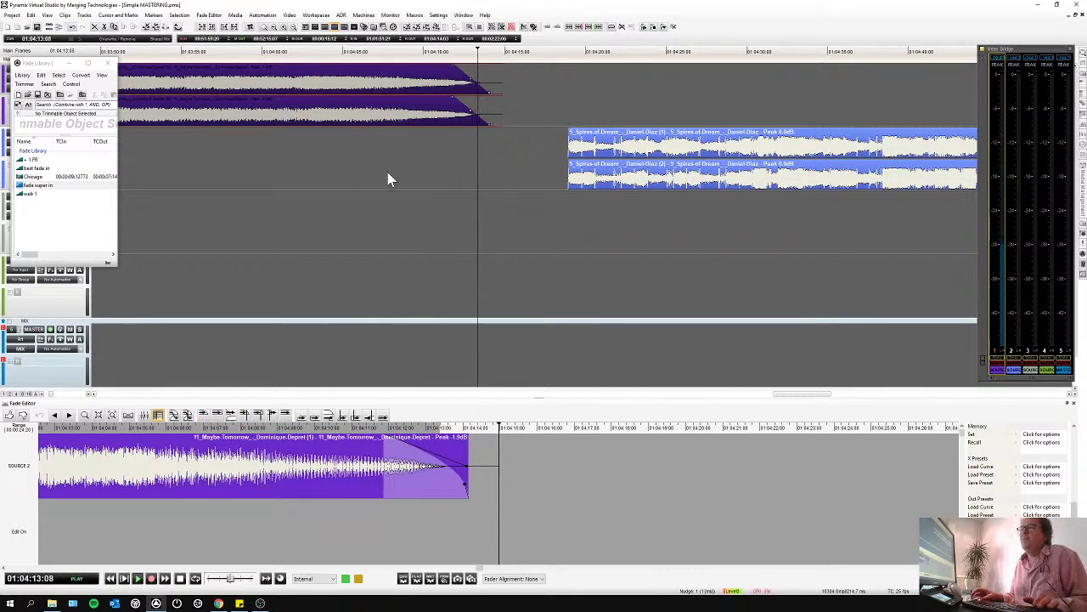
{"action": "key", "text": "space"}
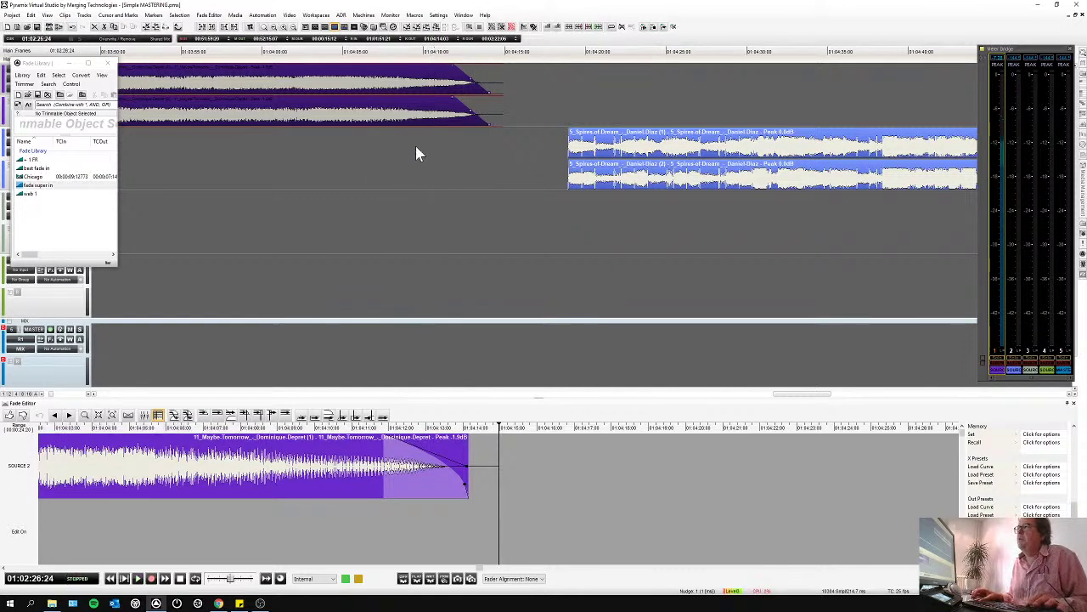
Trim the silent end of the Spires-of-Dream clip and add a fade-out about two seconds long over its final decay.
{"action": "left_click", "coordinate": [585, 157]}
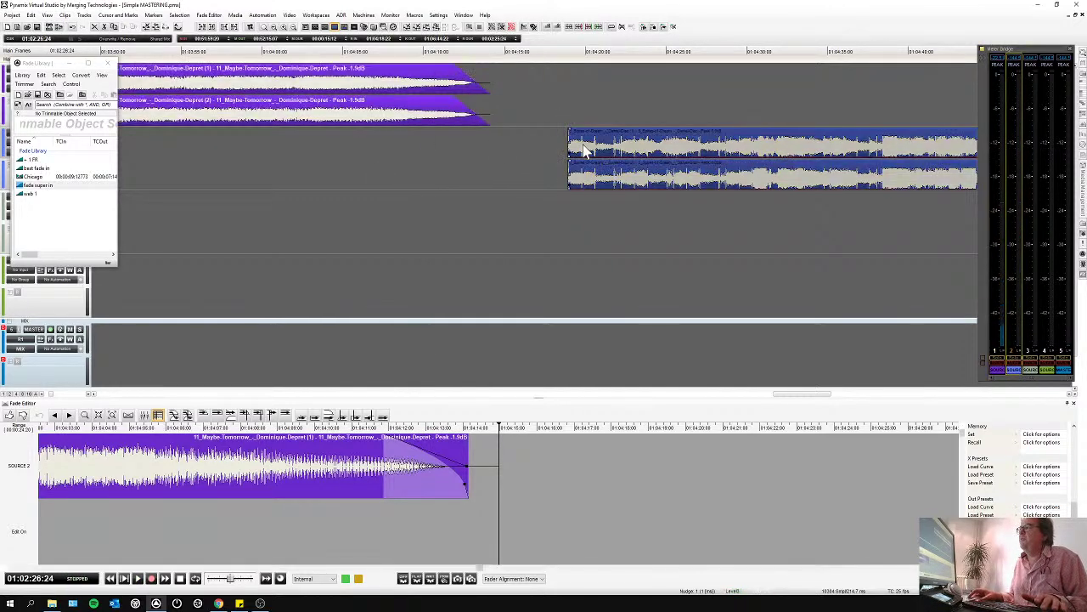
{"action": "key", "text": "End"}
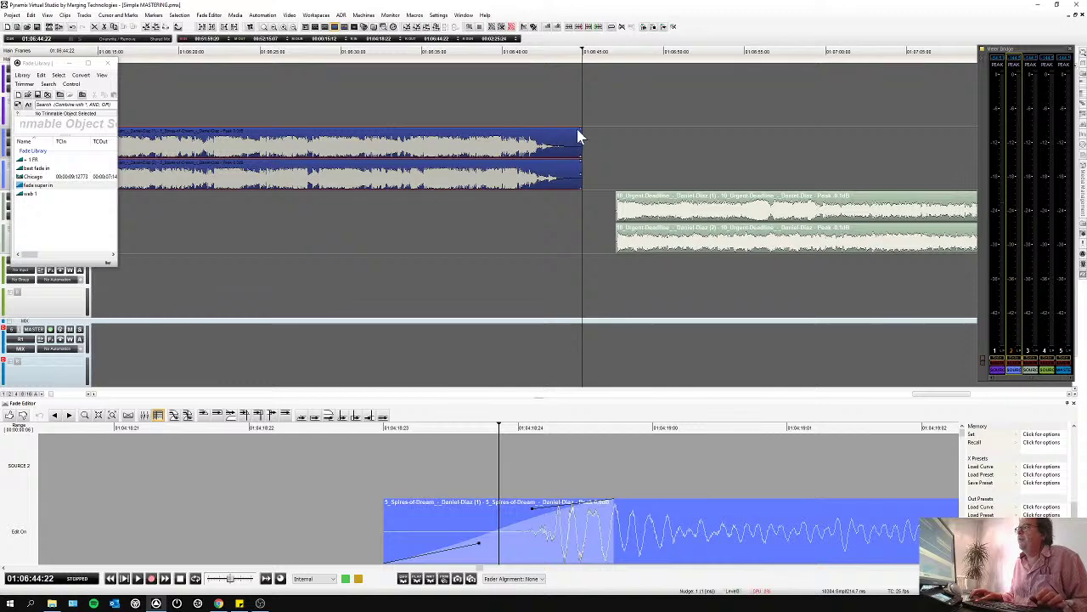
{"action": "left_click", "coordinate": [576, 134]}
{"action": "left_click_drag", "start_coordinate": [558, 142], "coordinate": [539, 143]}
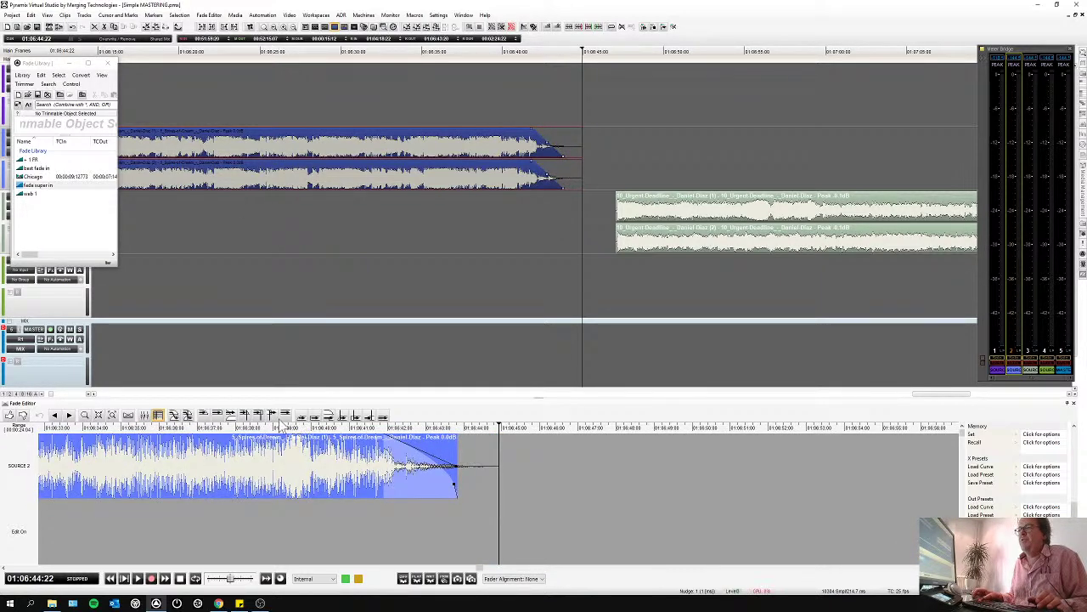
Audition the end of the Spires-of-Dream clip and lengthen its fade-out to about 2.5 seconds by starting it earlier.
{"action": "key", "text": "space"}
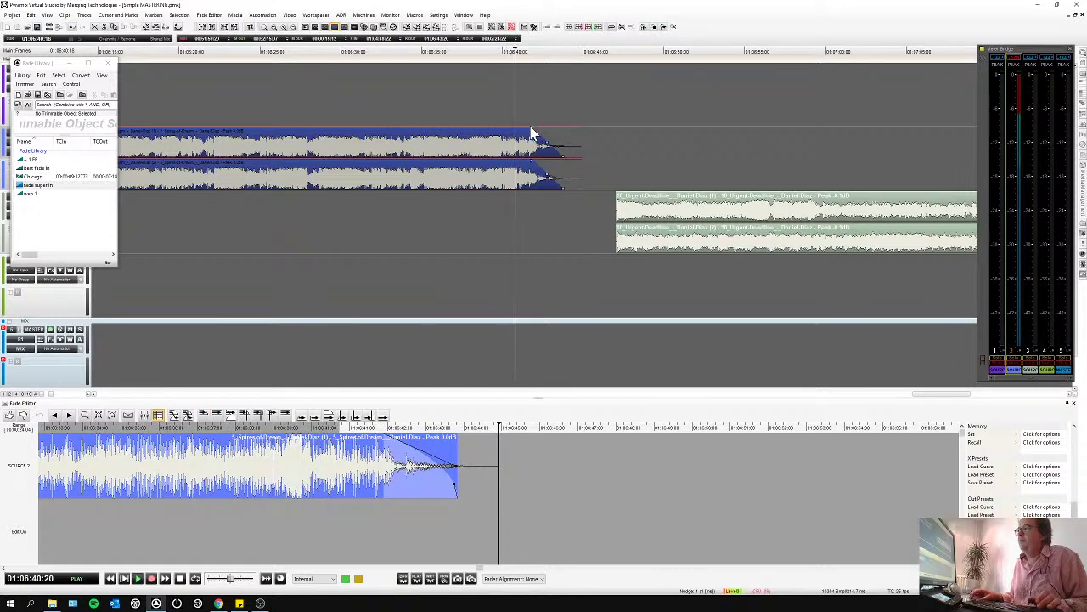
{"action": "left_click_drag", "start_coordinate": [530, 127], "coordinate": [522, 129]}
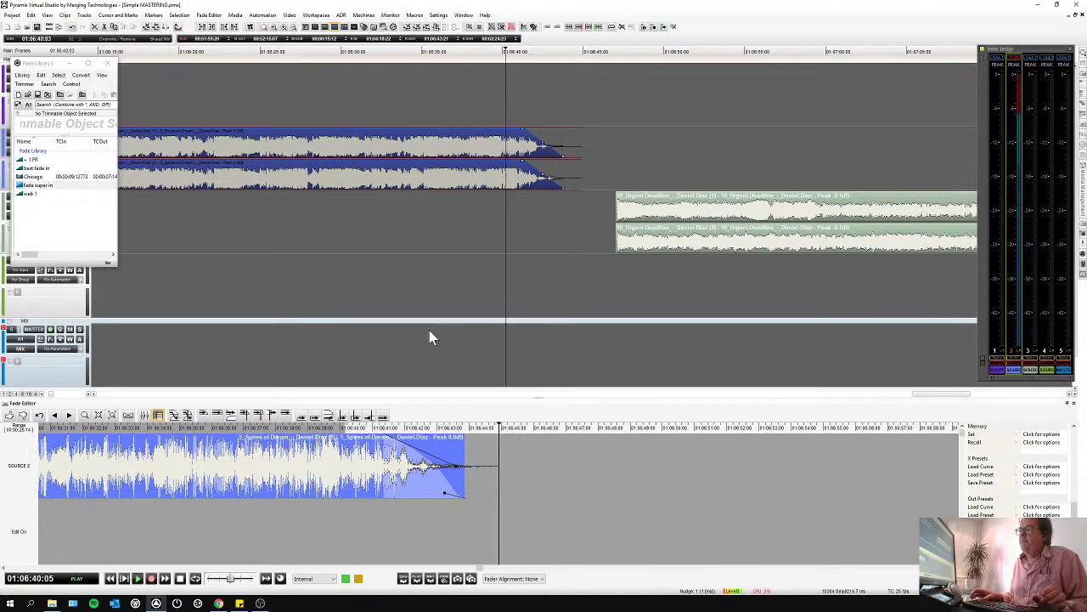
{"action": "key", "text": "space"}
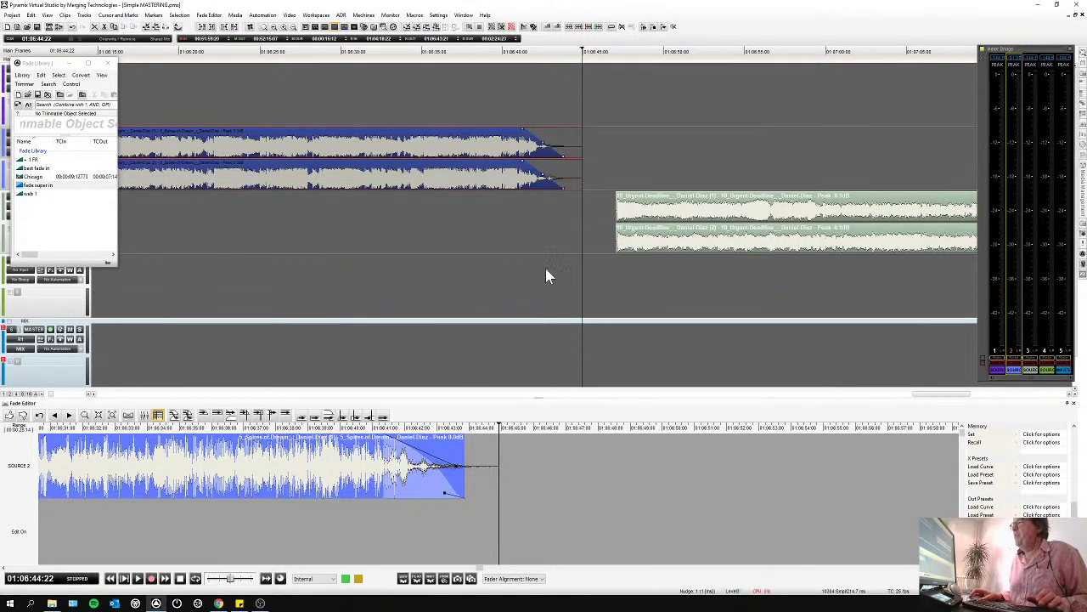
Try to place the Urgent-Deadline clip over the end of the Spires-of-Dream clip on the SOURCE 2 track.
{"action": "left_click", "coordinate": [626, 218]}
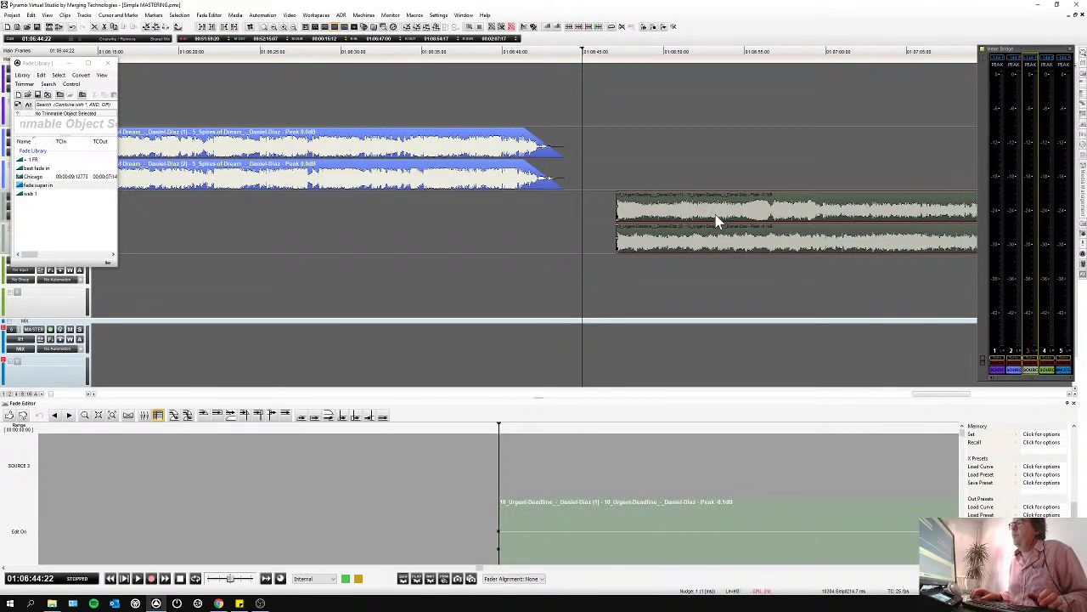
{"action": "left_click_drag", "start_coordinate": [706, 213], "coordinate": [438, 149]}
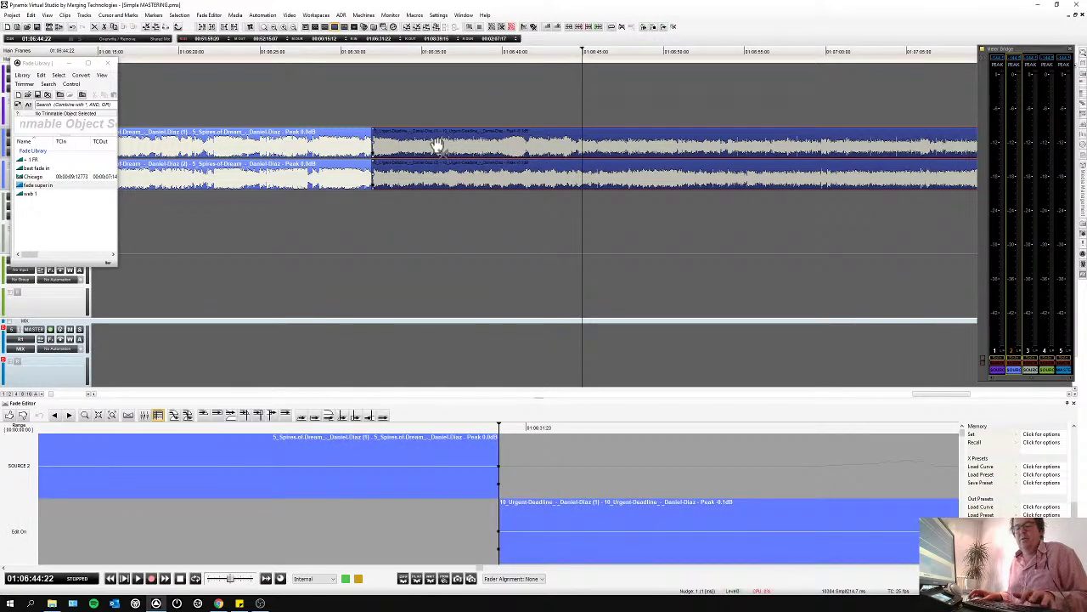
{"action": "left_click", "coordinate": [599, 231]}
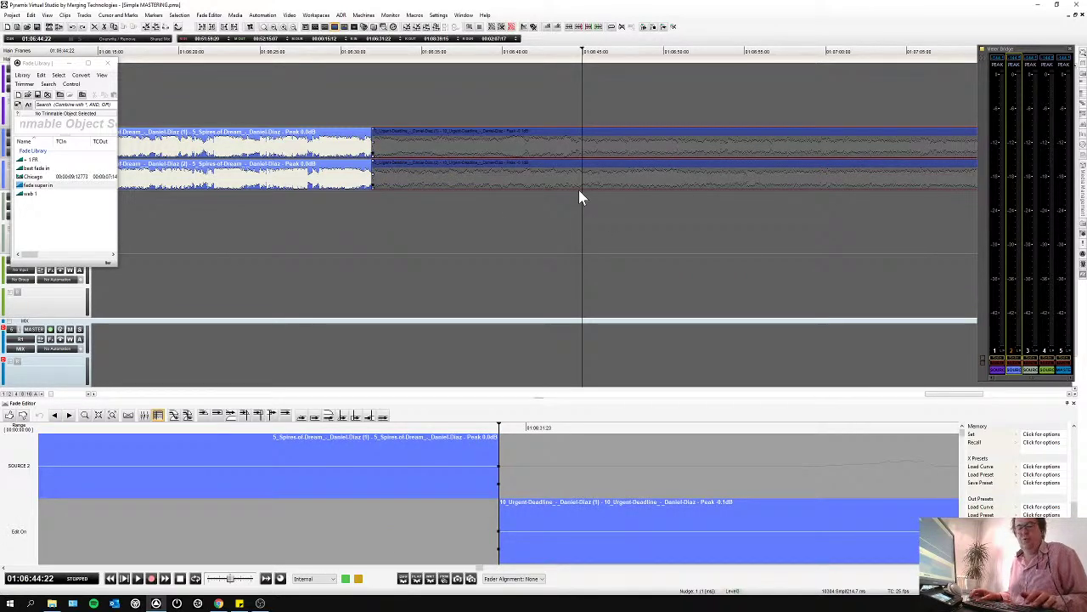
{"action": "key", "text": "ctrl+z"}
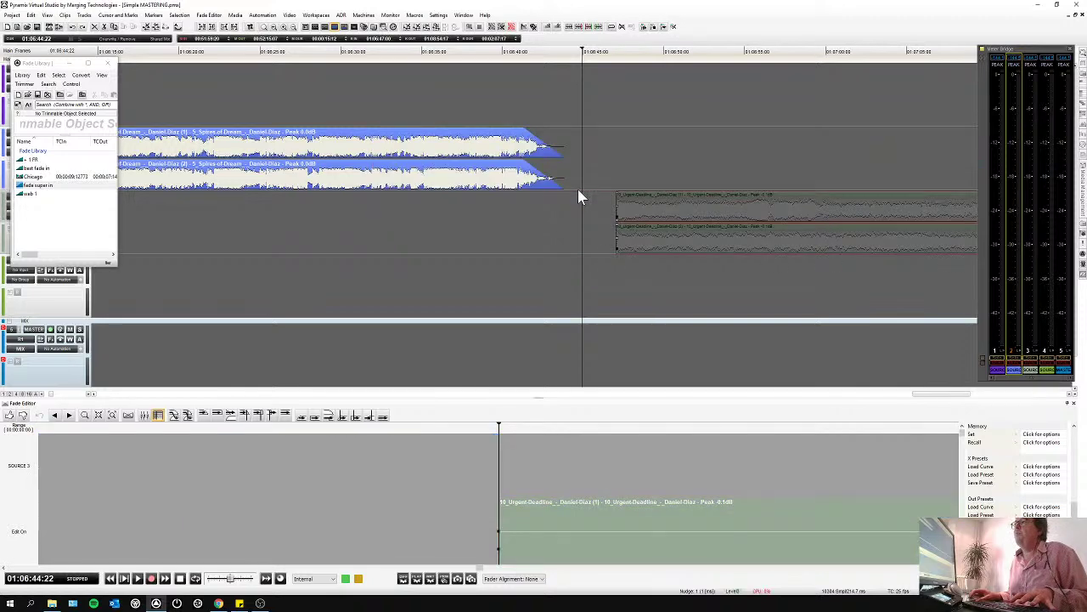
Move the Urgent-Deadline clip onto SOURCE 2 so it overlaps the end of Spires-of-Dream with a crossfade.
{"action": "left_click", "coordinate": [656, 213]}
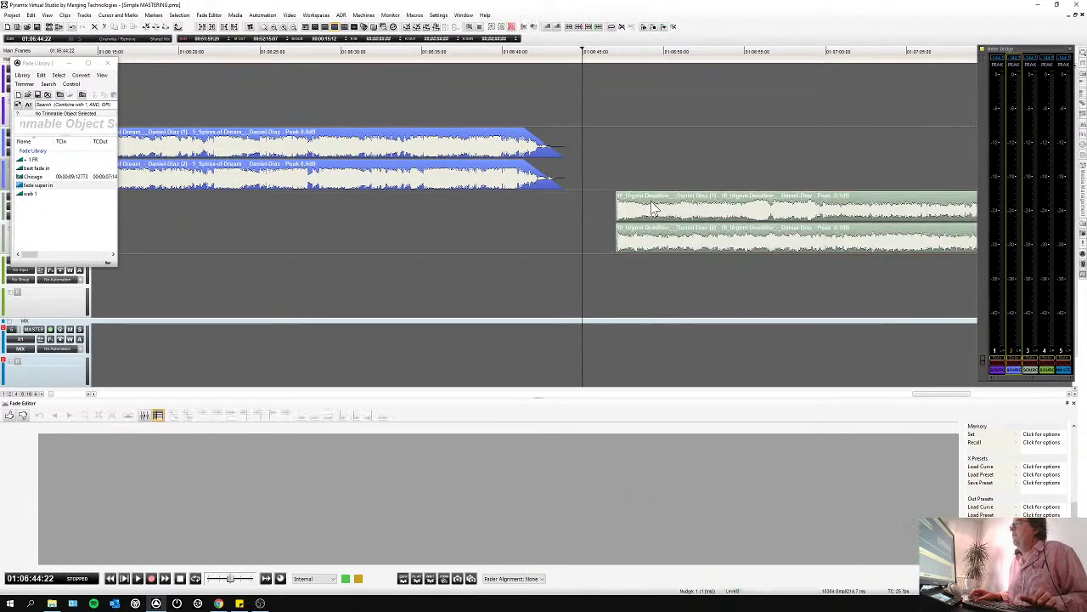
{"action": "left_click_drag", "start_coordinate": [678, 223], "coordinate": [573, 155]}
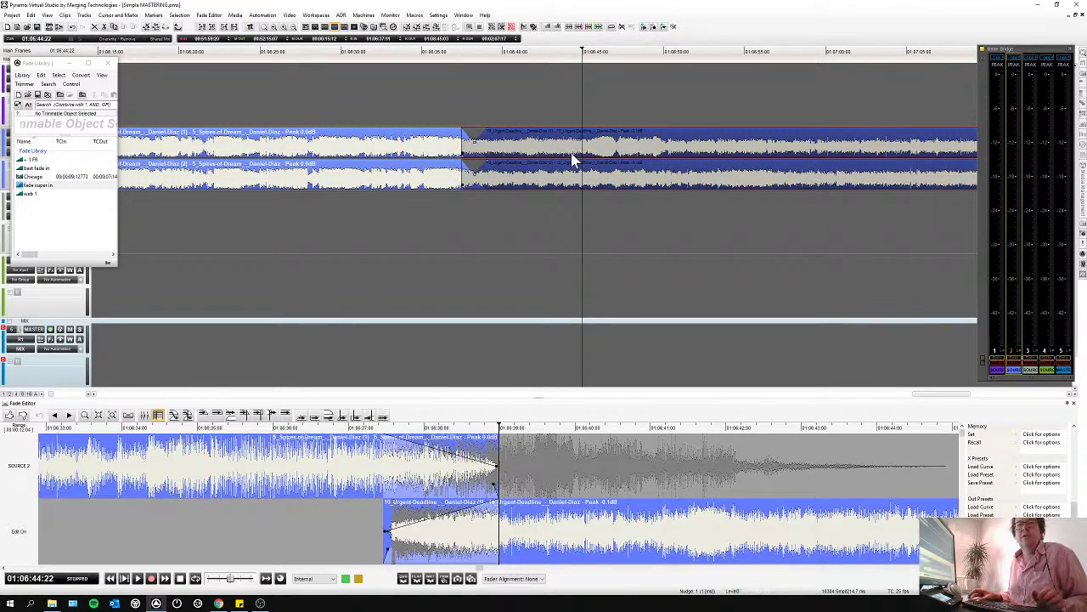
{"action": "left_click_drag", "start_coordinate": [597, 151], "coordinate": [571, 153]}
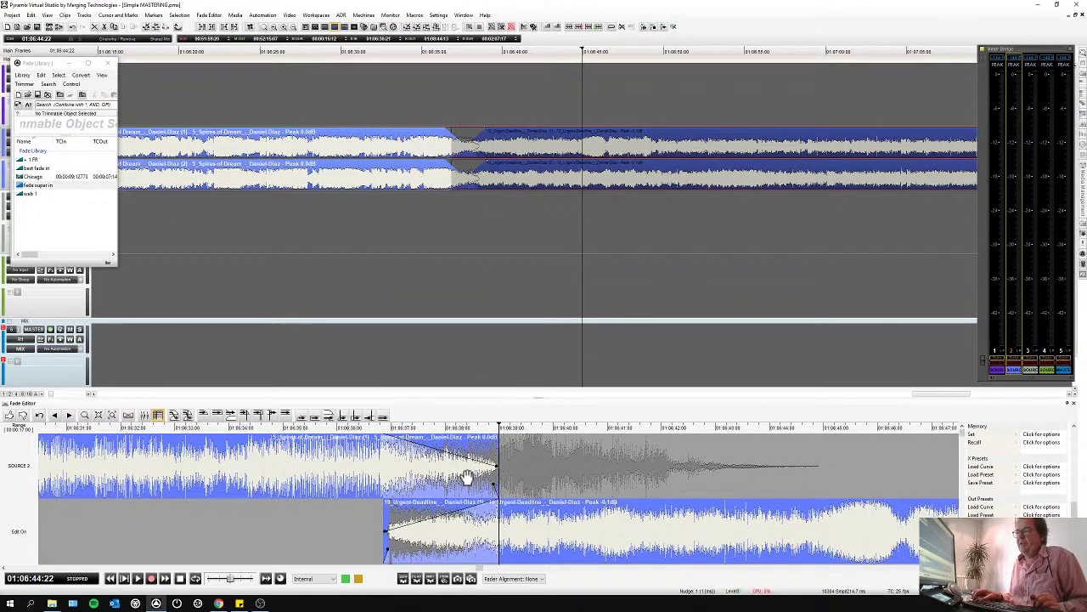
Shift the Spires-of-Dream fade-out later in the Fade Editor and slip the Urgent-Deadline audio earlier within the crossfade.
{"action": "left_click_drag", "start_coordinate": [467, 478], "coordinate": [525, 485]}
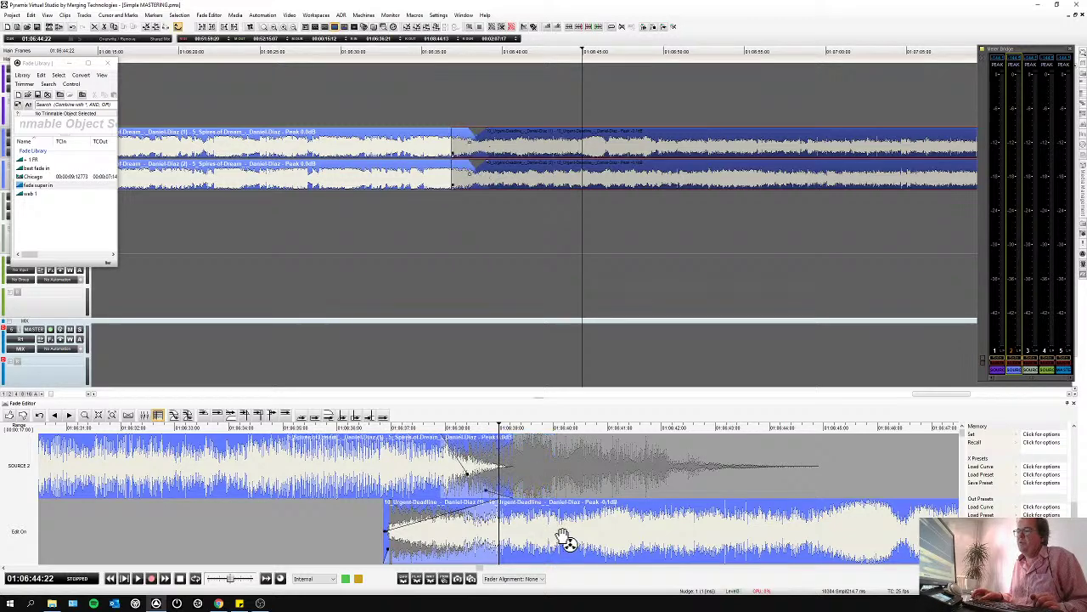
{"action": "left_click_drag", "start_coordinate": [565, 540], "coordinate": [387, 542]}
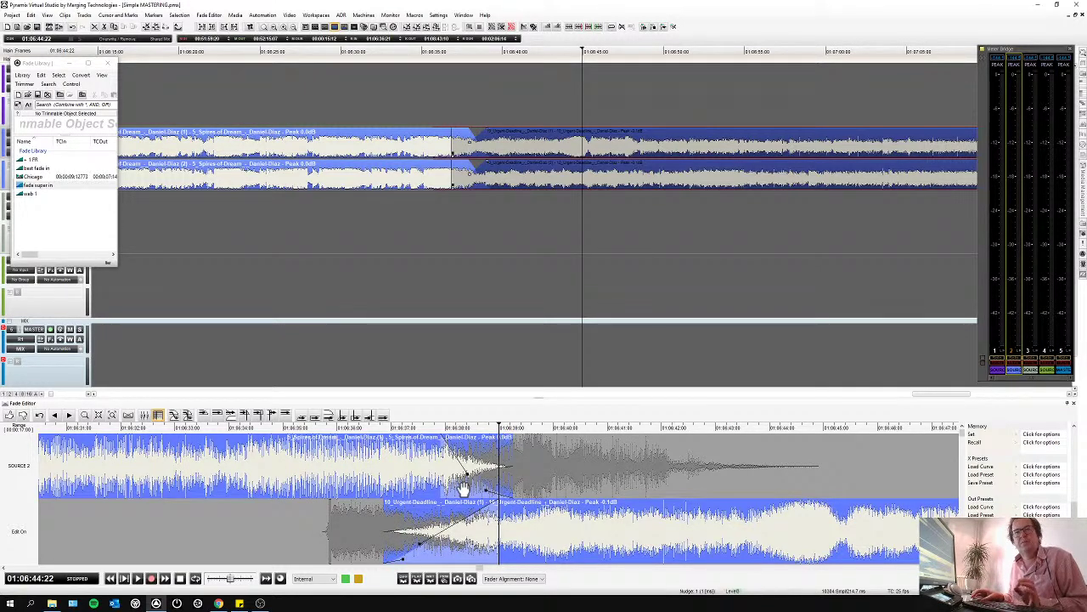
{"action": "left_click", "coordinate": [204, 415]}
Undo the crossfade edits and the overlap so the Urgent-Deadline clip sits back on SOURCE 3 just after Spires-of-Dream.
{"action": "key", "text": "ctrl+z"}
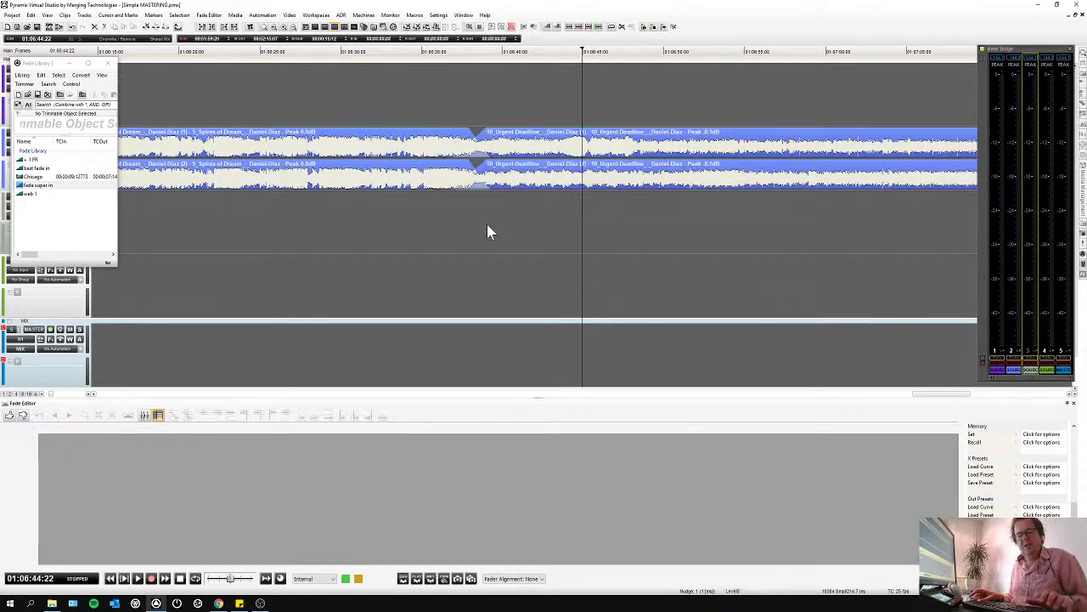
{"action": "key", "text": "ctrl+z"}
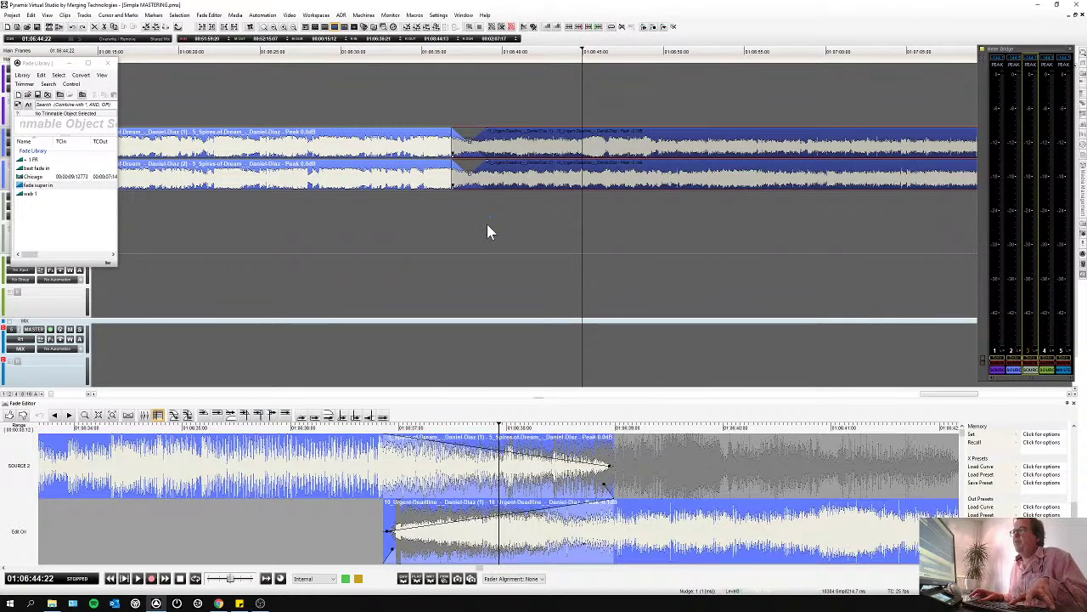
{"action": "key", "text": "ctrl+z"}
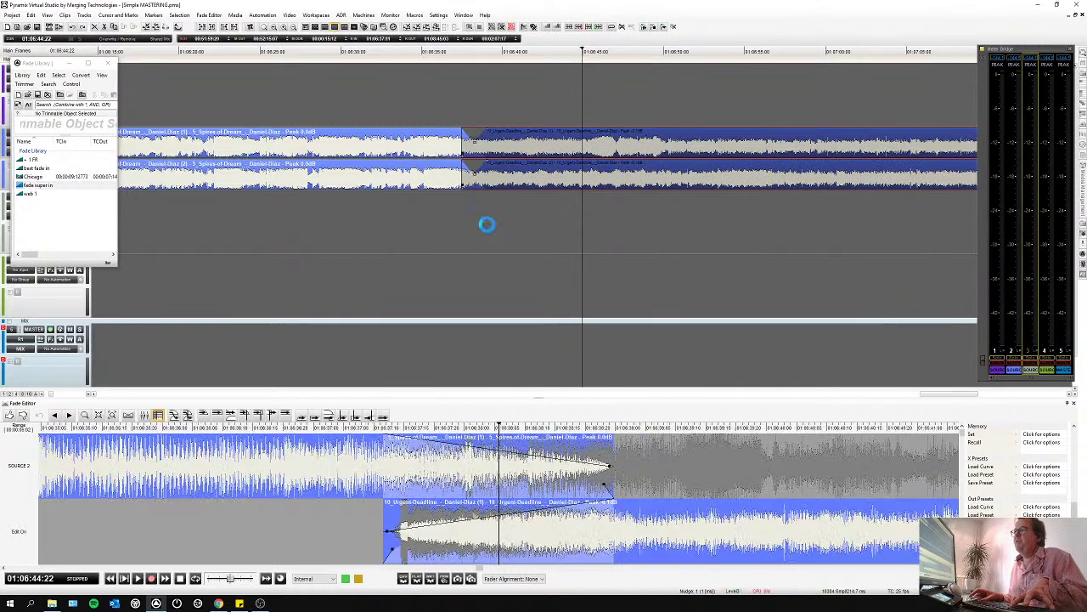
{"action": "key", "text": "ctrl+z"}
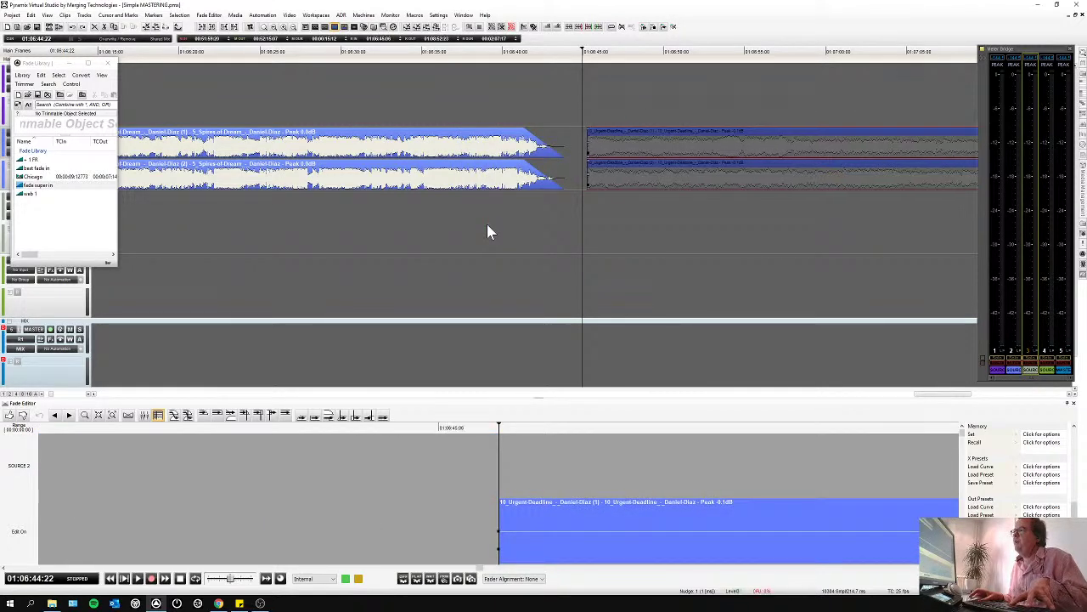
{"action": "key", "text": "ctrl+z"}
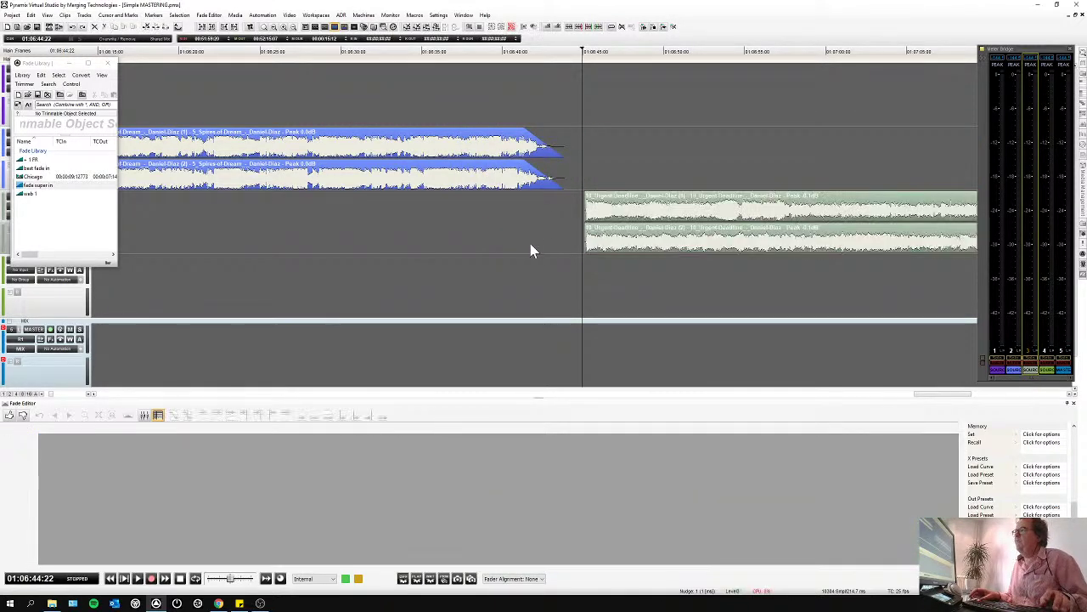
Add a magenta marker named "song 1" at the start of the Maybe-Tomorrow clip.
{"action": "scroll", "coordinate": [530, 249], "scroll_direction": "down", "scroll_amount": 4}
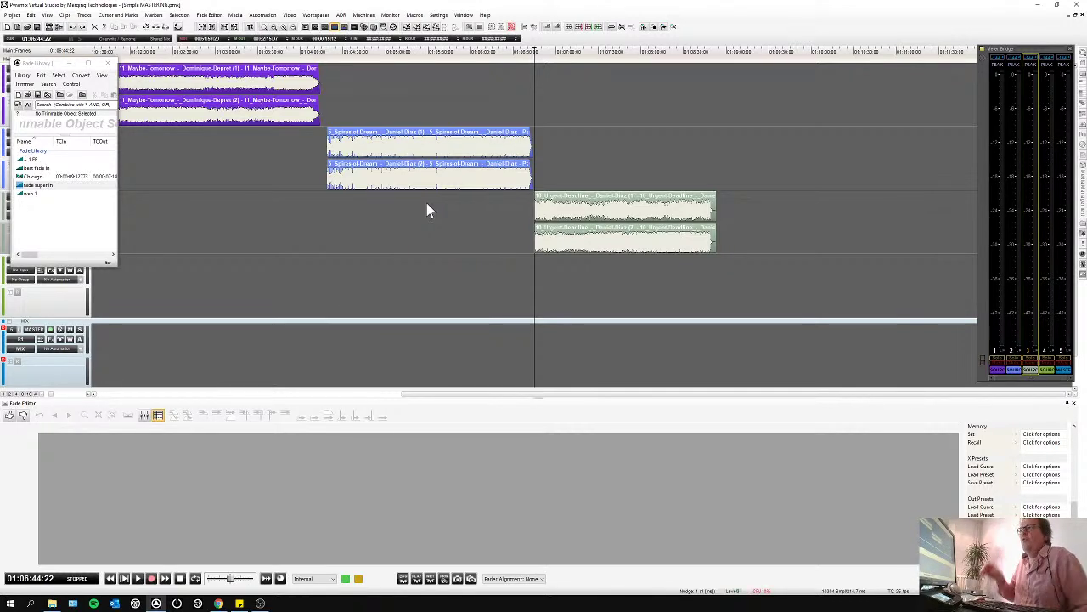
{"action": "scroll", "coordinate": [428, 210], "scroll_direction": "down", "scroll_amount": 1}
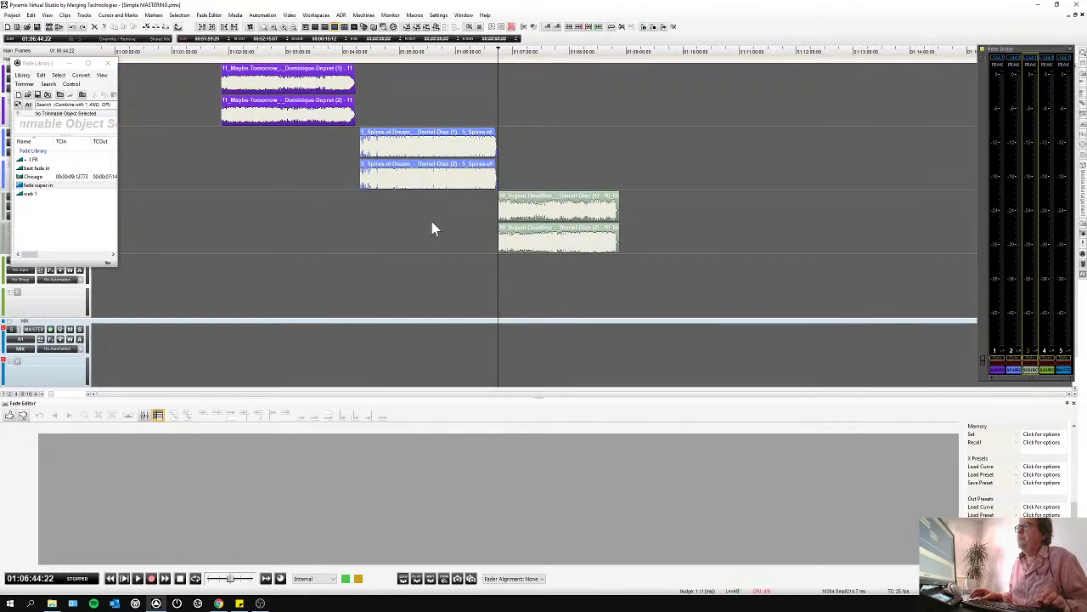
{"action": "left_click", "coordinate": [221, 53]}
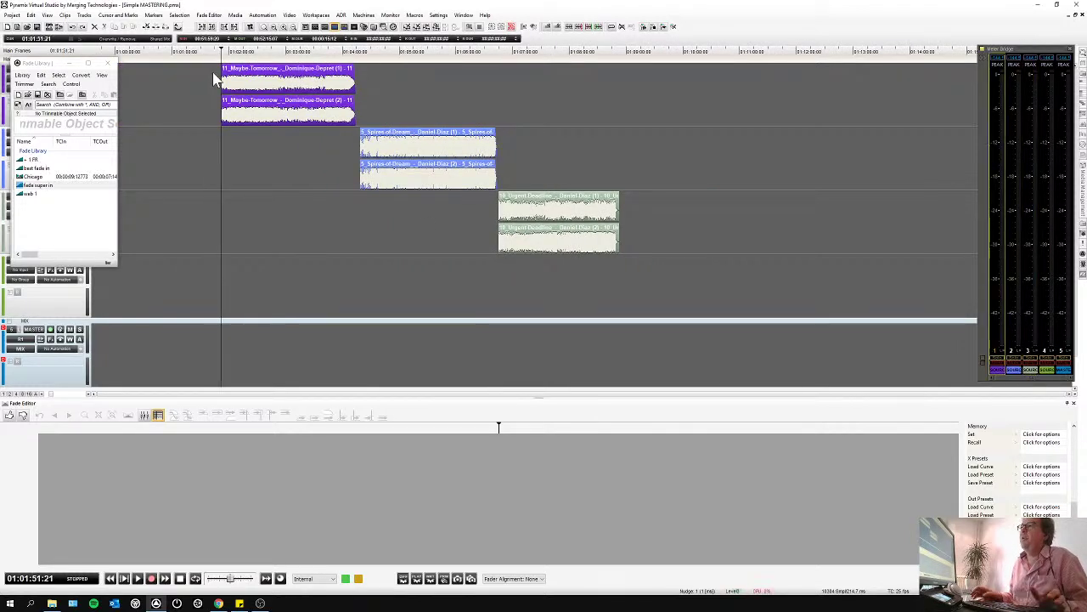
{"action": "key", "text": "m"}
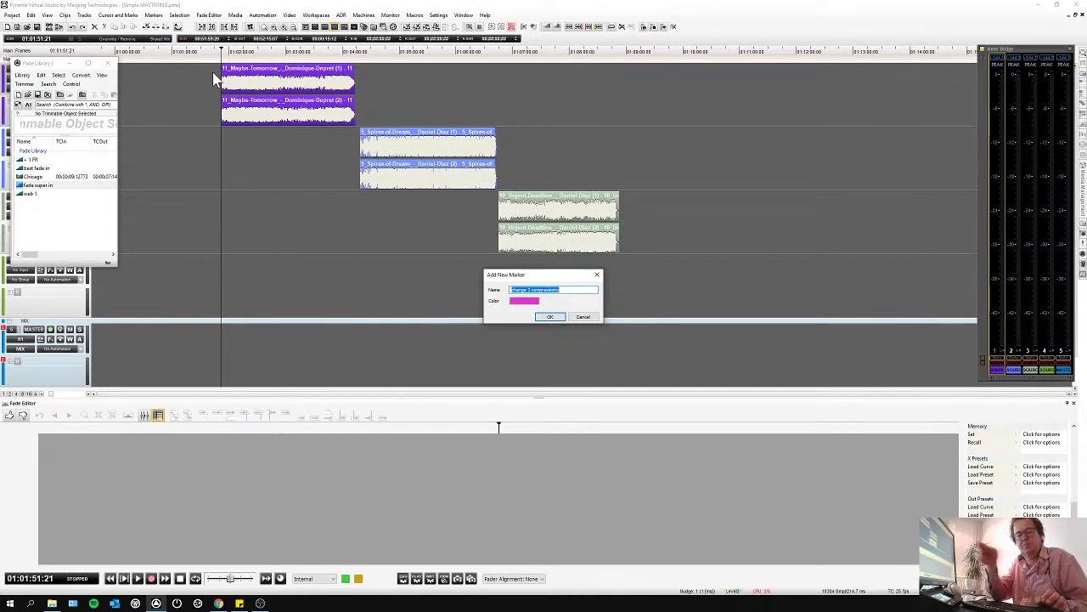
{"action": "type", "text": "str"}
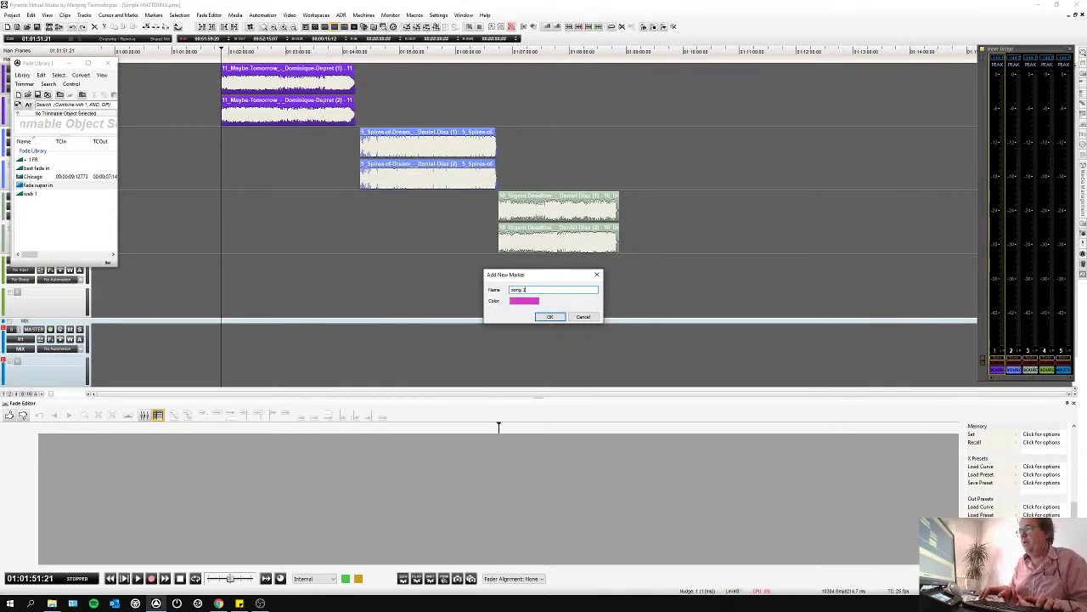
{"action": "key", "text": "Return"}
Add an orange marker named "song 2" at the start of the Spires-of-Dream clip.
{"action": "key", "text": "Tab"}
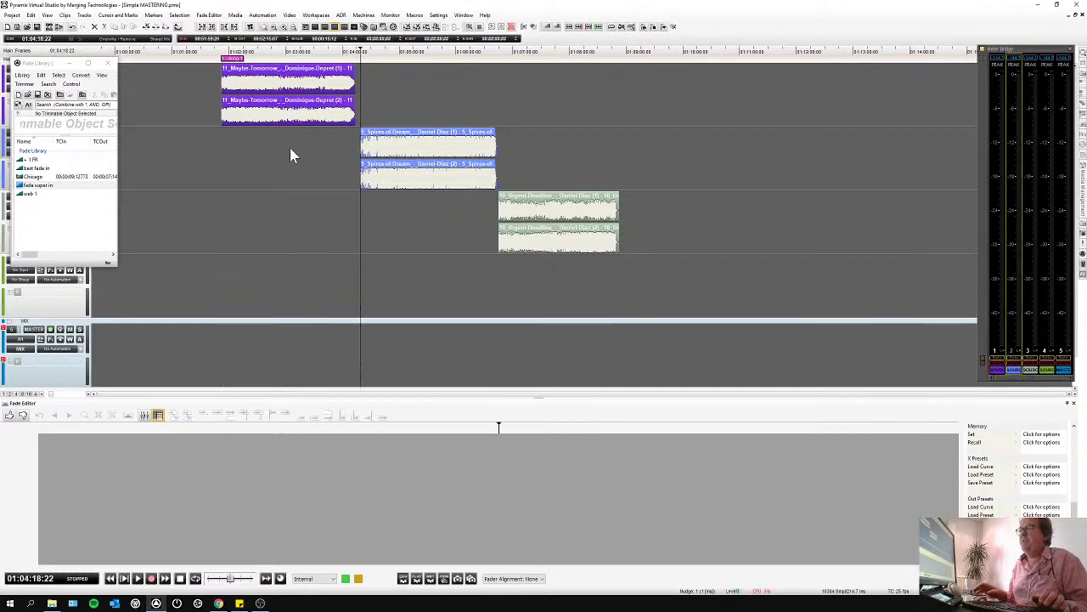
{"action": "type", "text": "m"}
{"action": "type", "text": "son 2"}
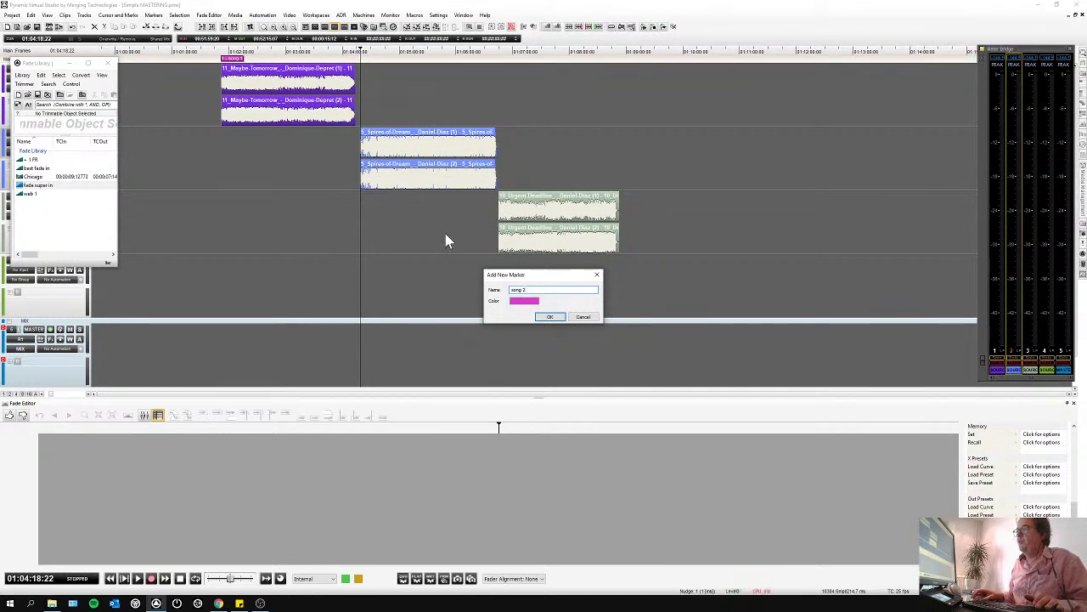
{"action": "left_click", "coordinate": [524, 301]}
{"action": "left_click", "coordinate": [525, 324]}
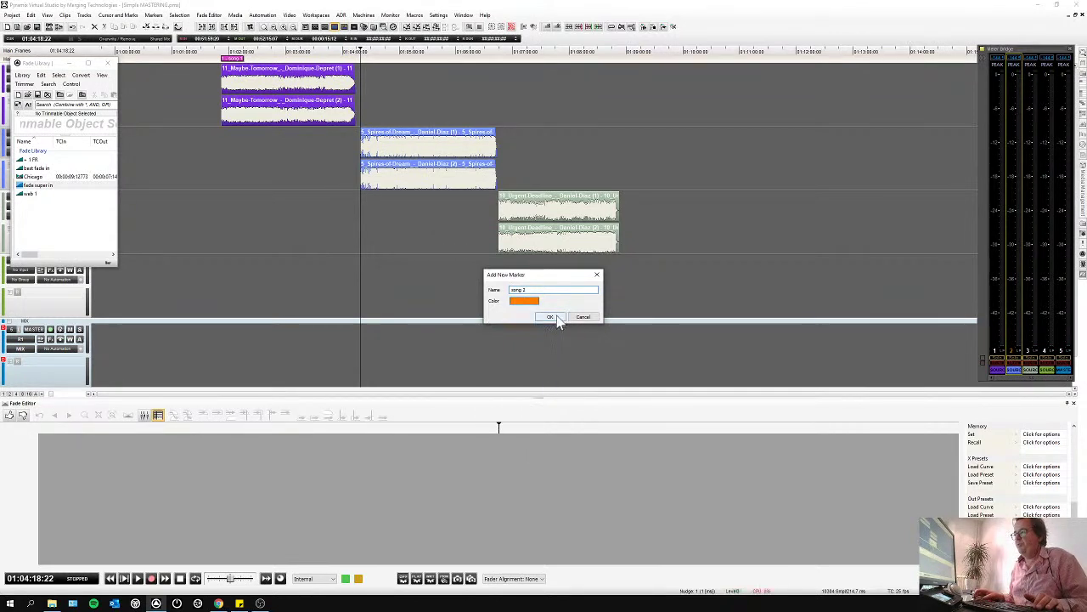
{"action": "left_click", "coordinate": [550, 316]}
Add a magenta marker named "Song 3" at the start of the Urgent-Deadline clip.
{"action": "left_click", "coordinate": [561, 248]}
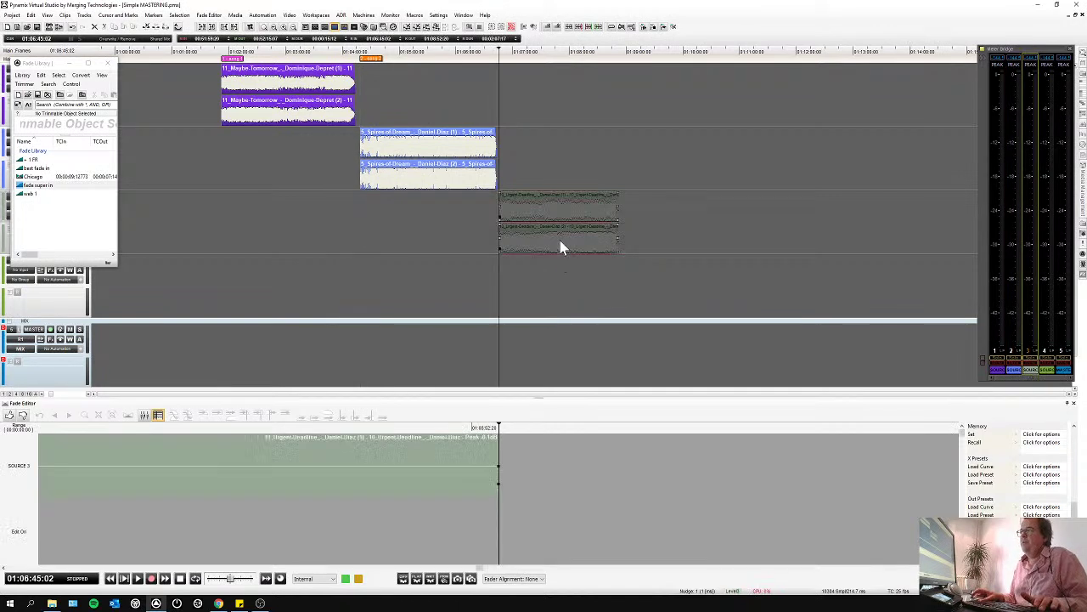
{"action": "type", "text": "mSon"}
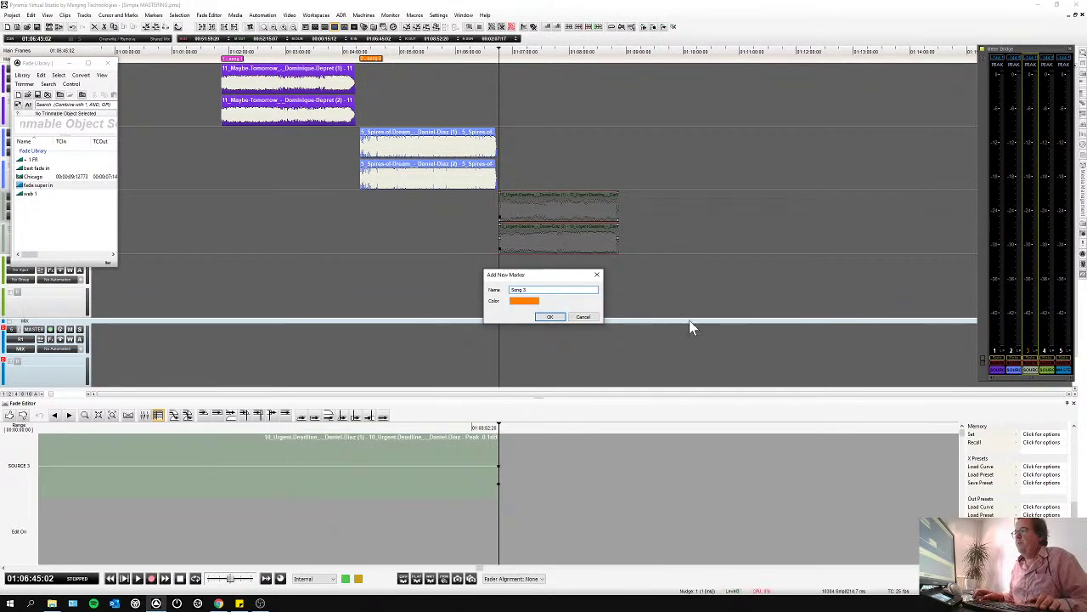
{"action": "left_click", "coordinate": [524, 301]}
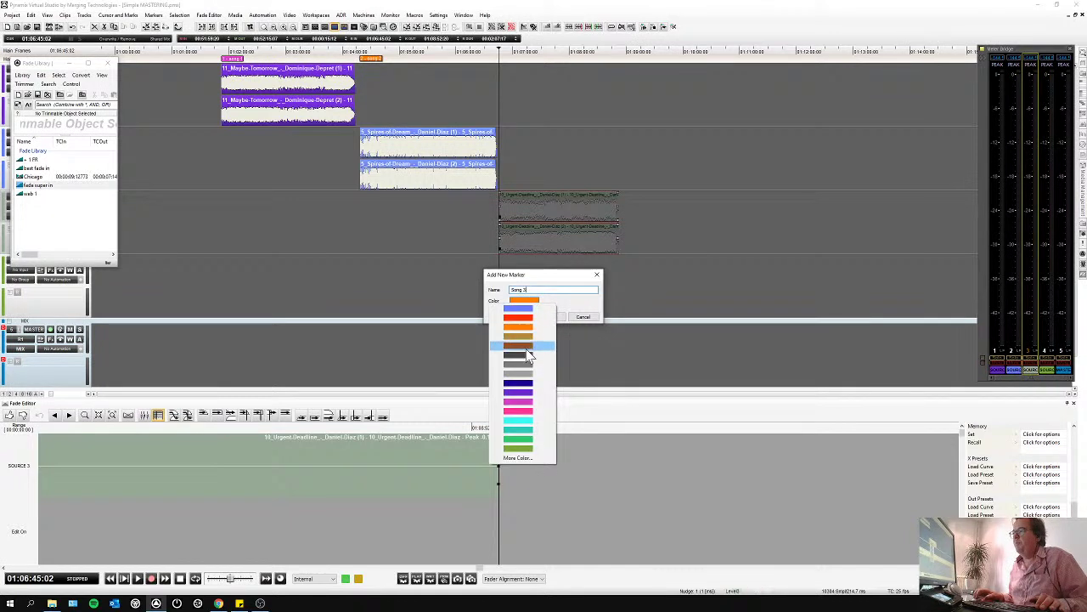
{"action": "left_click", "coordinate": [520, 406]}
{"action": "left_click", "coordinate": [555, 317]}
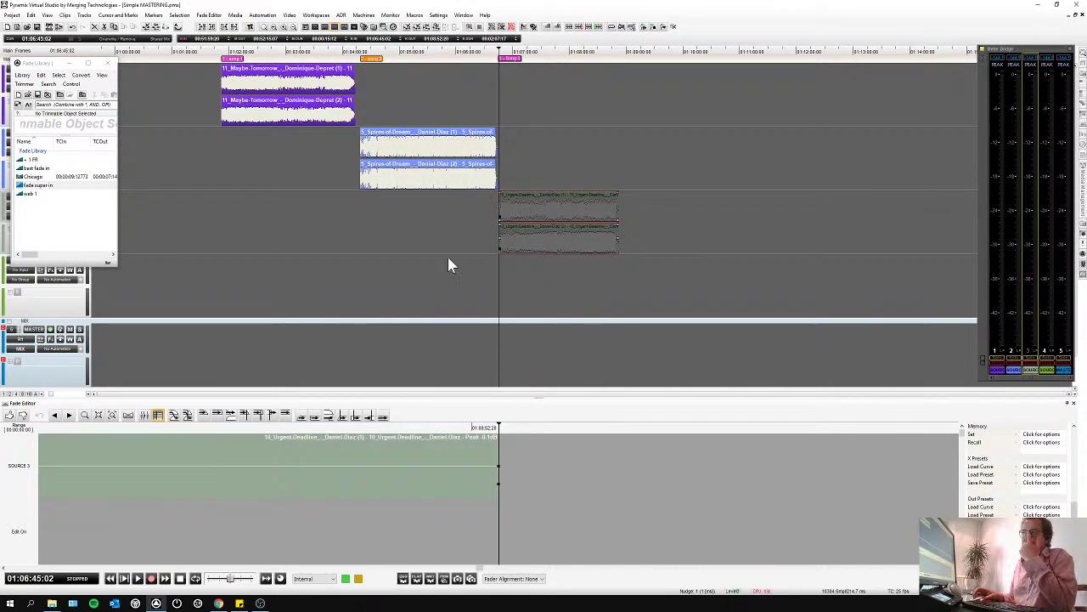
Move the Fade Library window off the marker selector, jump between the song markers and audition from the song 1 marker.
{"action": "left_click_drag", "start_coordinate": [48, 64], "coordinate": [39, 90]}
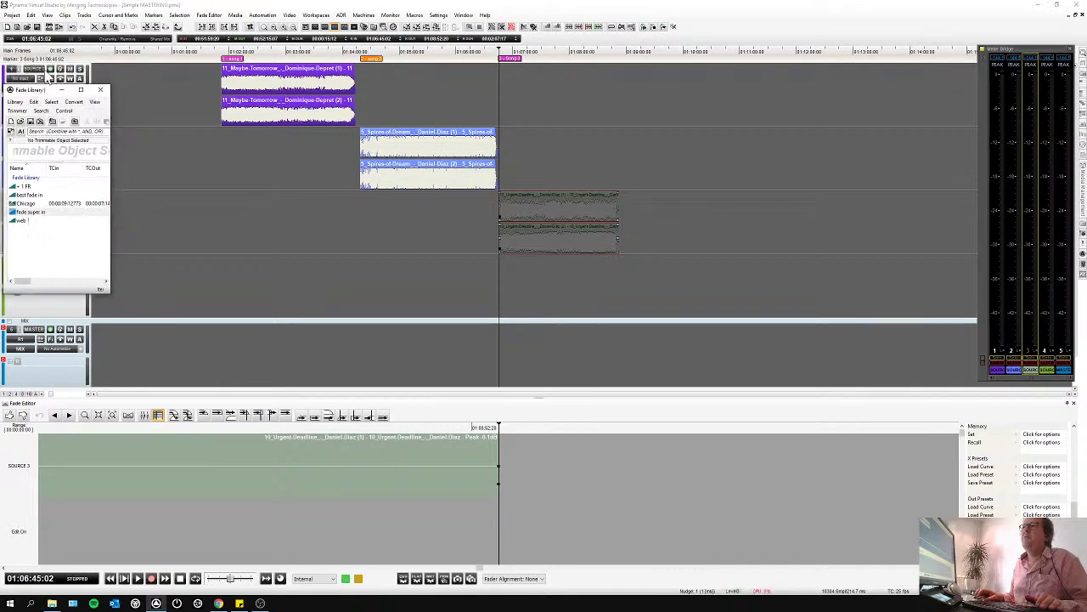
{"action": "left_click", "coordinate": [47, 68]}
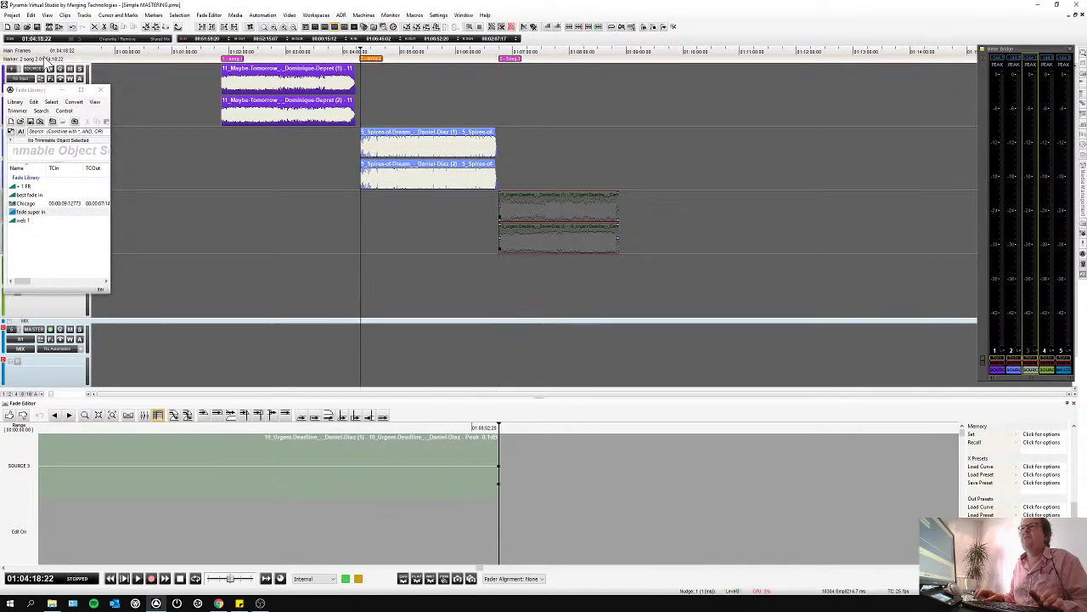
{"action": "left_click", "coordinate": [44, 76]}
{"action": "key", "text": "space"}
{"action": "left_click", "coordinate": [35, 61]}
{"action": "left_click", "coordinate": [37, 68]}
{"action": "left_click", "coordinate": [37, 61]}
{"action": "left_click", "coordinate": [37, 60]}
{"action": "key", "text": "space"}
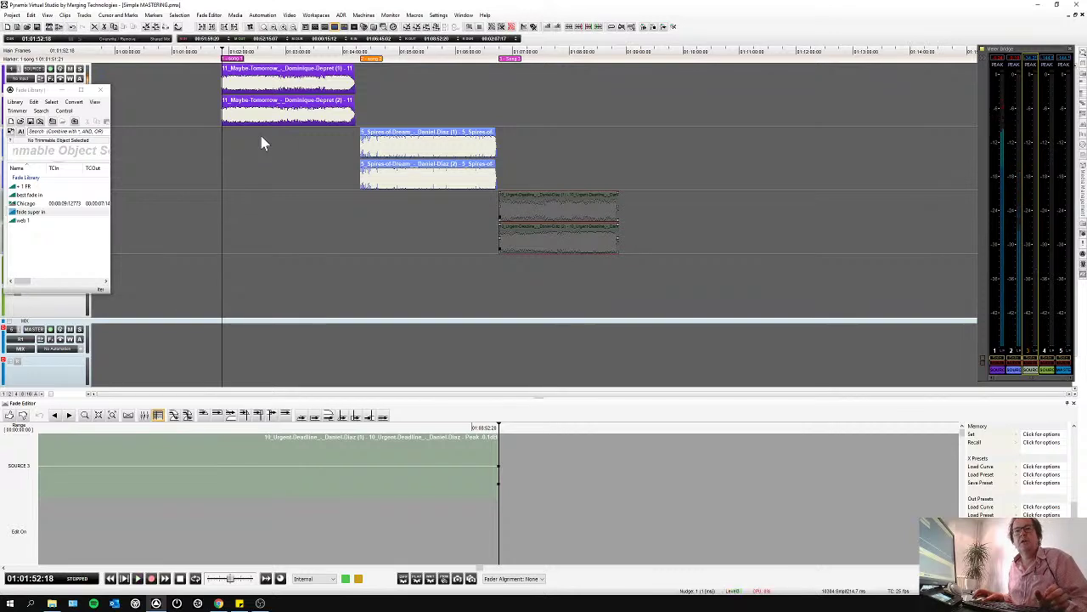
Play the Maybe-Tomorrow clip from partway through and add a green marker named "Compression" at the spot needing processing.
{"action": "left_click", "coordinate": [272, 83]}
{"action": "key", "text": "space"}
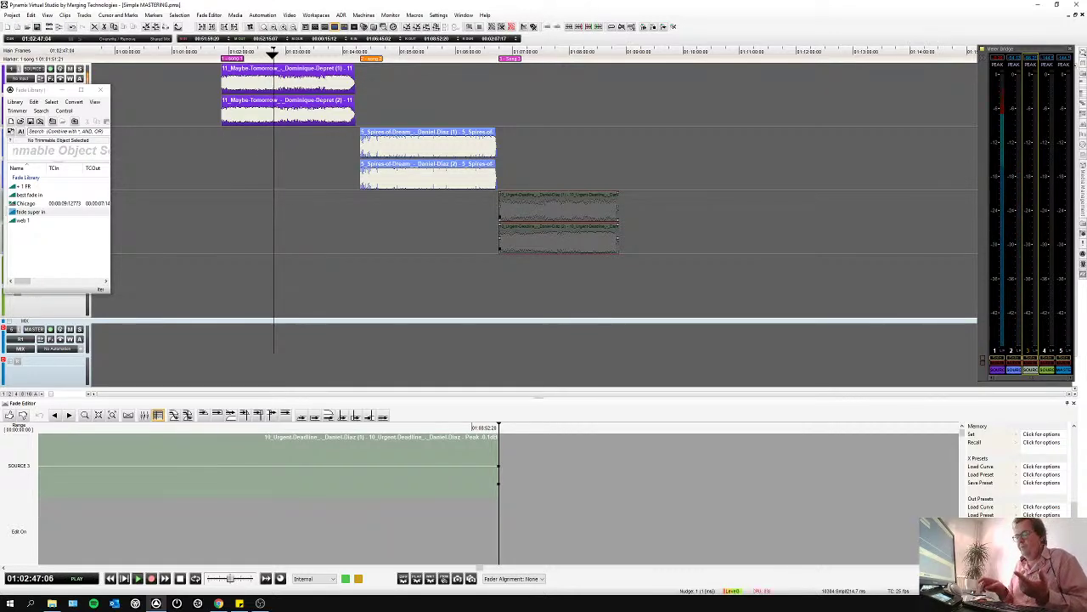
{"action": "key", "text": "m"}
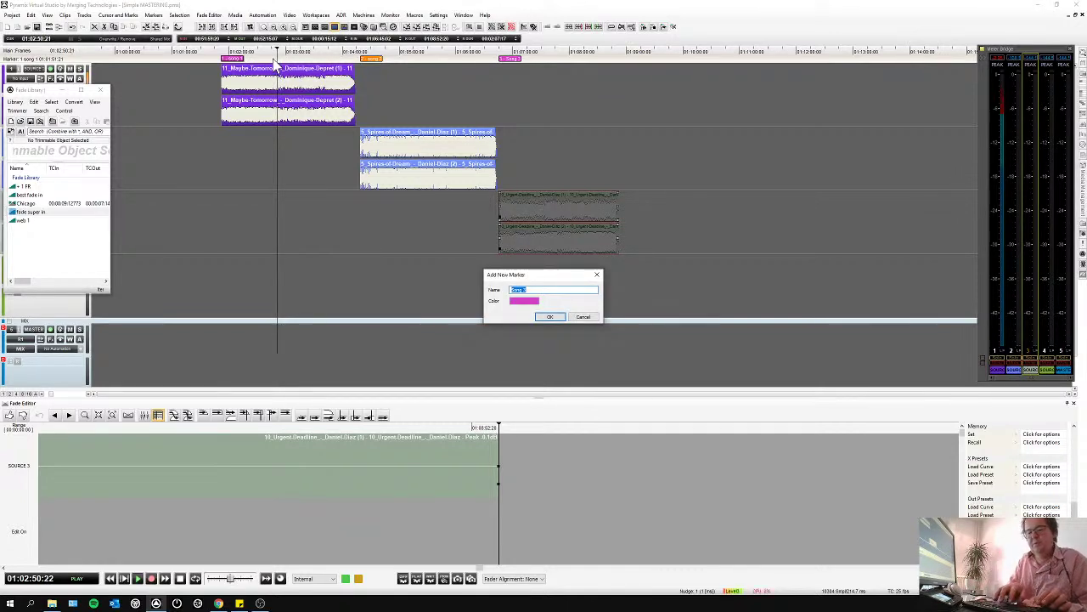
{"action": "type", "text": "Compression"}
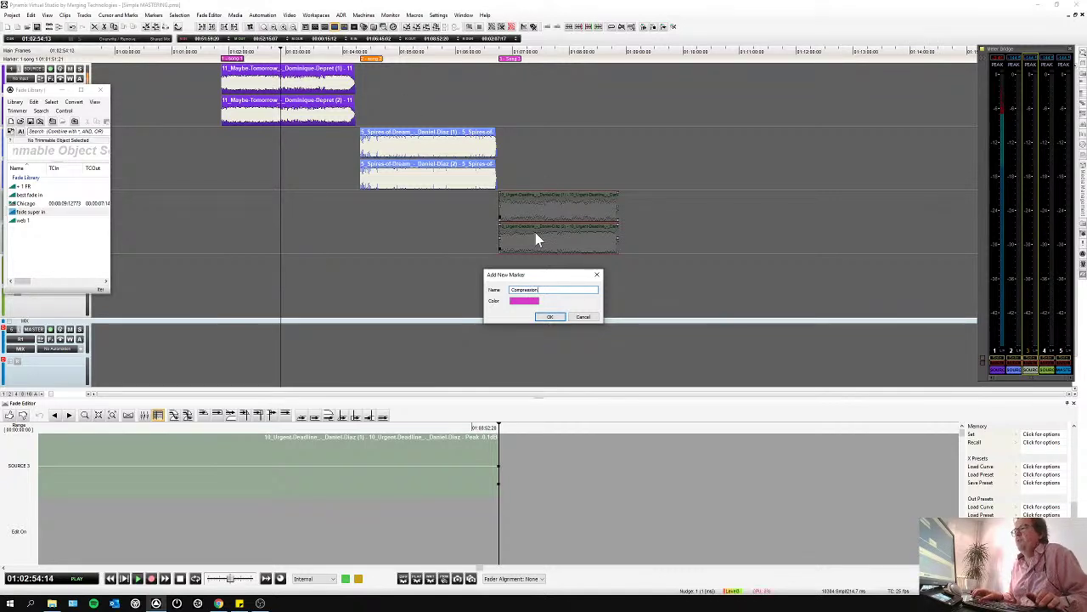
{"action": "left_click", "coordinate": [527, 303]}
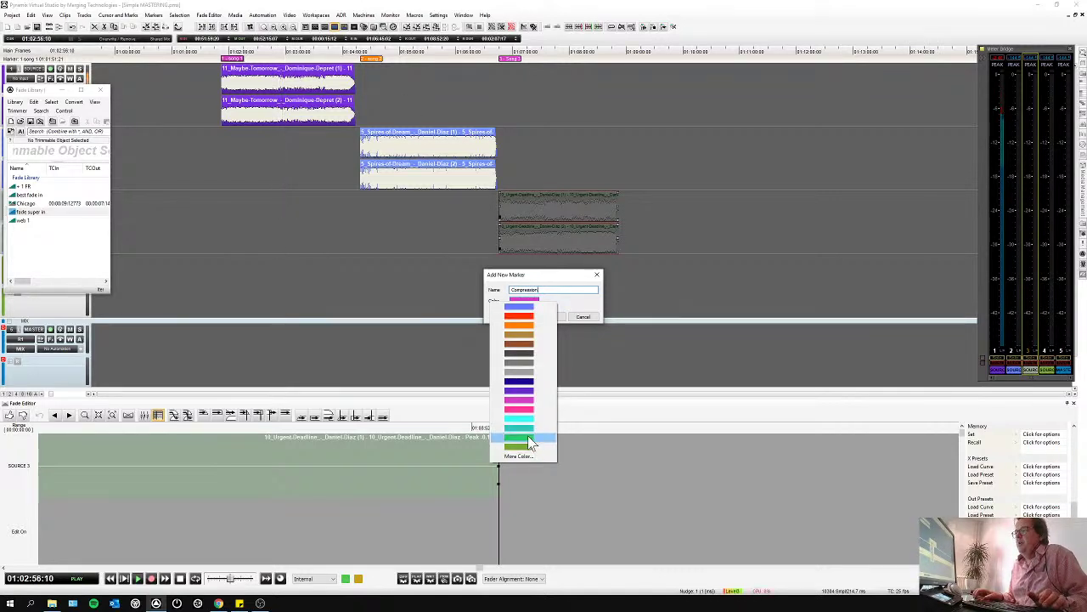
{"action": "left_click", "coordinate": [520, 437]}
{"action": "left_click", "coordinate": [557, 318]}
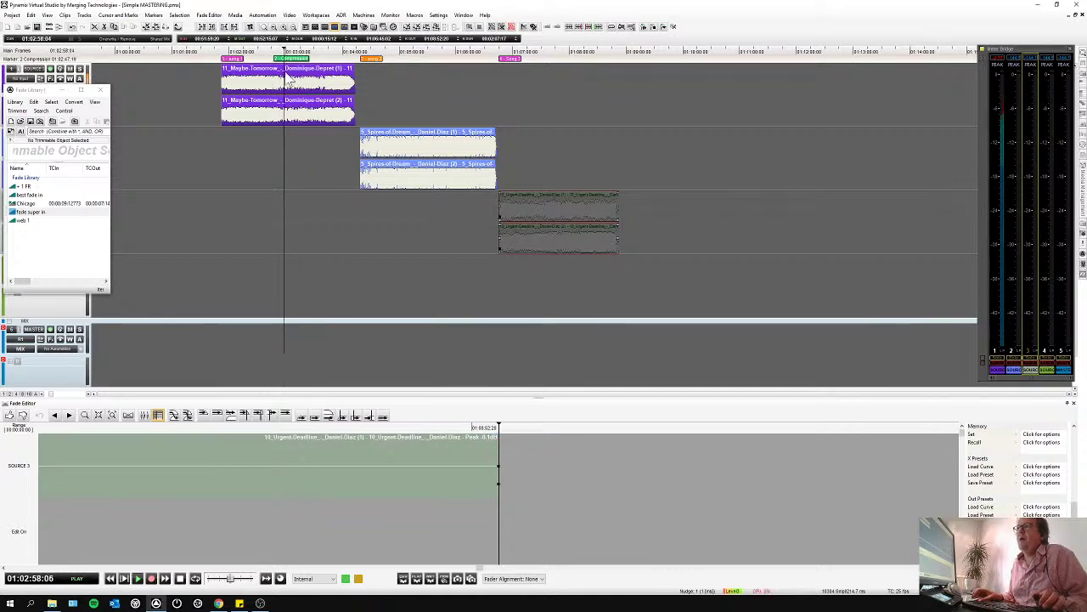
{"action": "key", "text": "space"}
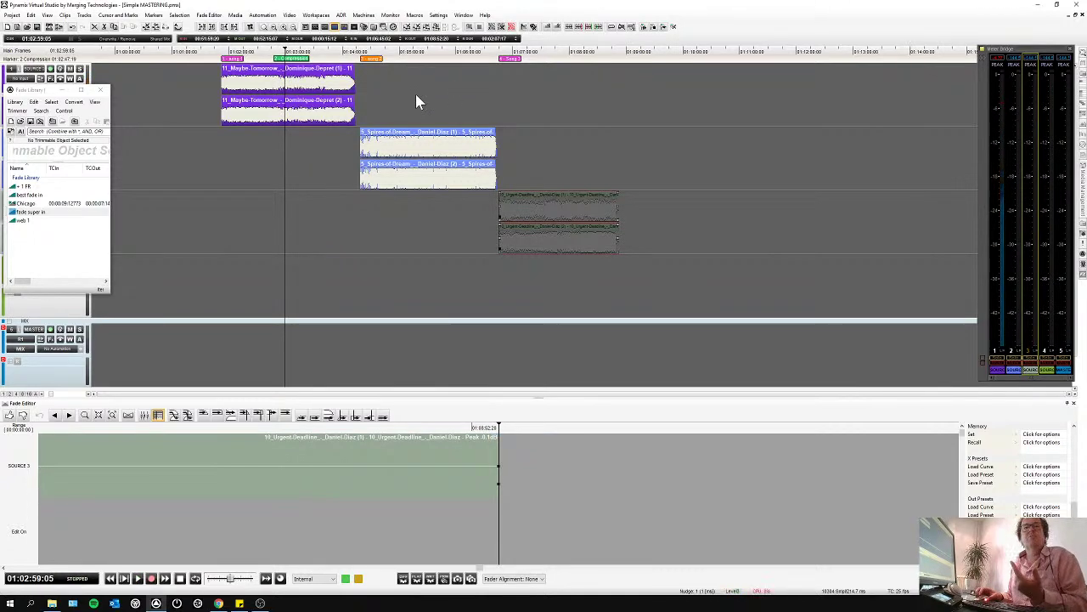
Review the project's timeline markers in the marker list and jump to song 1, Compression and song 2.
{"action": "left_click", "coordinate": [1083, 189]}
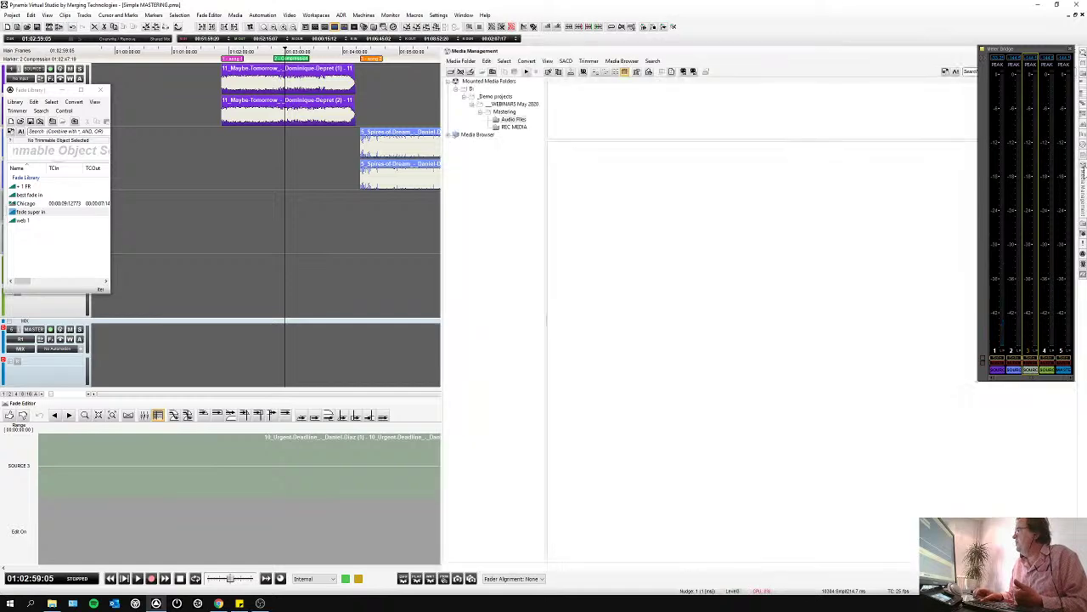
{"action": "left_click", "coordinate": [1082, 192]}
{"action": "left_click", "coordinate": [1083, 137]}
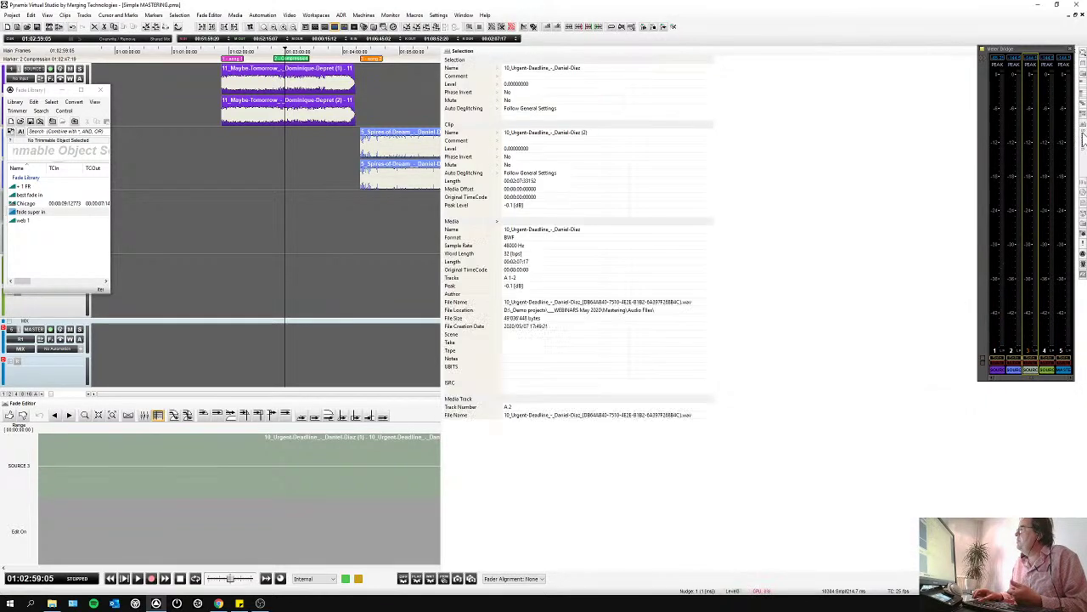
{"action": "left_click", "coordinate": [1083, 190]}
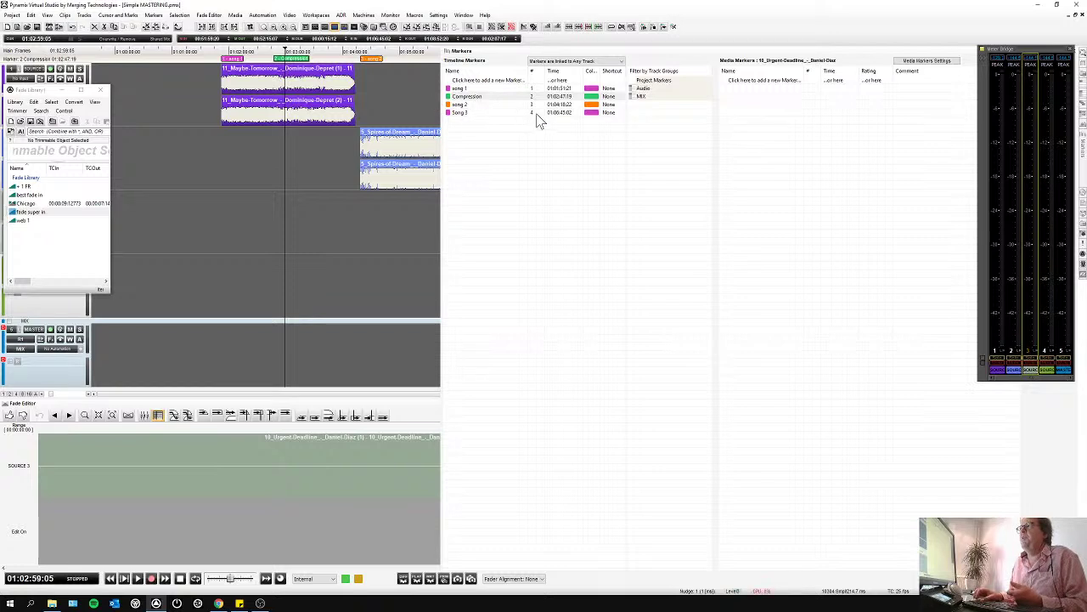
{"action": "left_click", "coordinate": [456, 90]}
{"action": "left_click", "coordinate": [456, 97]}
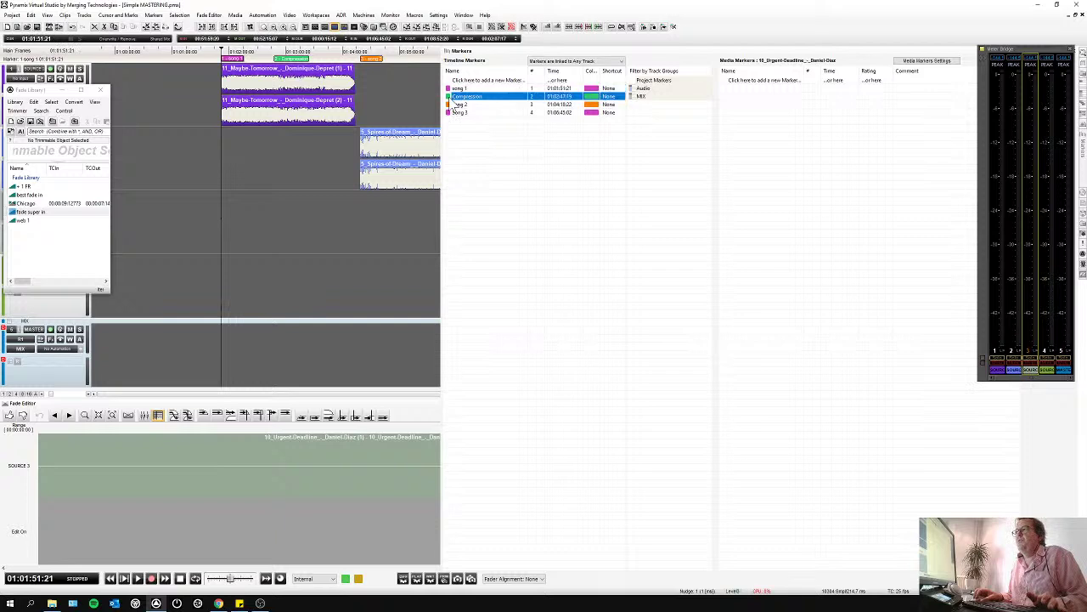
{"action": "left_click", "coordinate": [457, 105]}
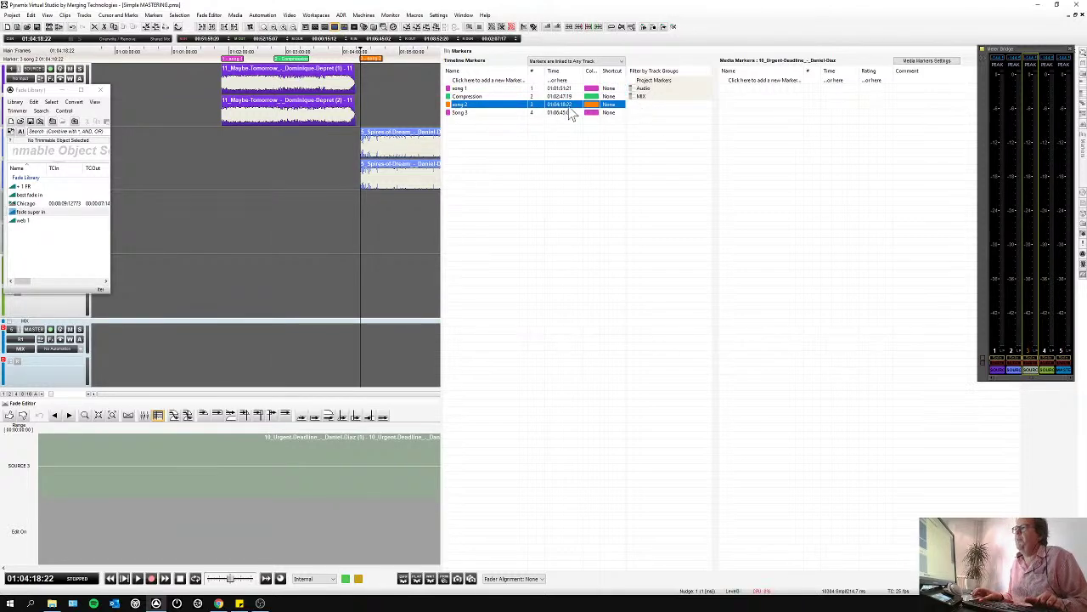
{"action": "key", "text": "ctrl+1"}
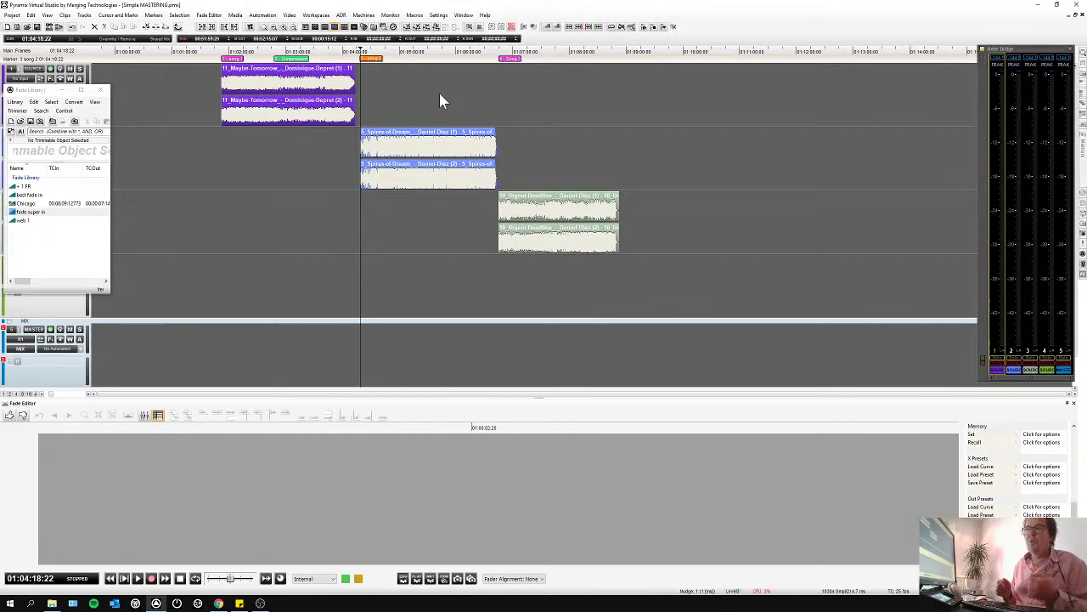
Close the Fade Library window, then open the mixer and move it beside the meter bridge.
{"action": "left_click", "coordinate": [100, 90]}
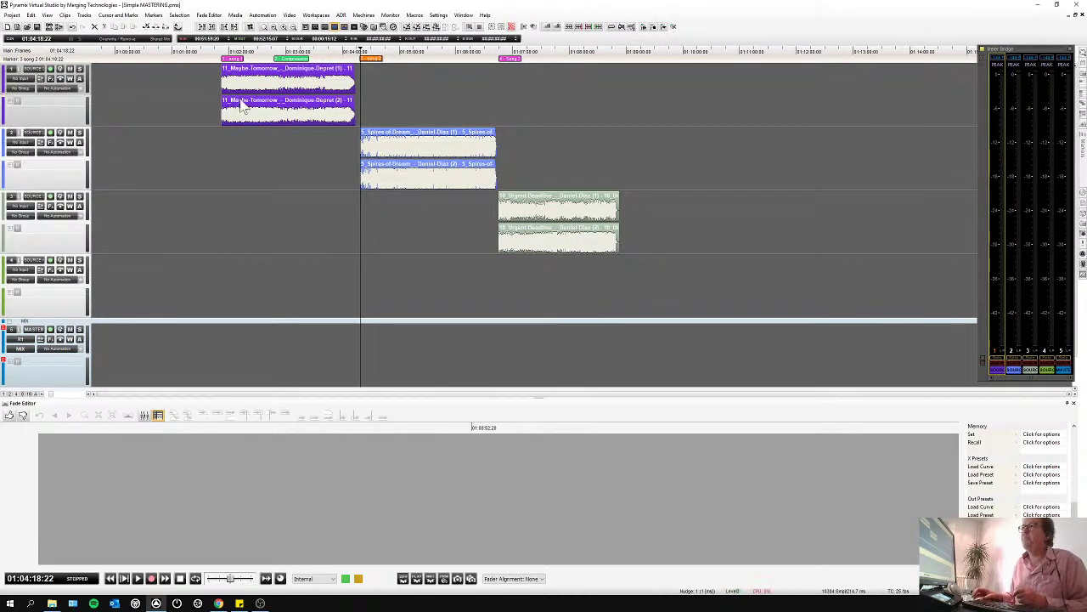
{"action": "left_click", "coordinate": [313, 26]}
{"action": "left_click_drag", "start_coordinate": [473, 99], "coordinate": [700, 62]}
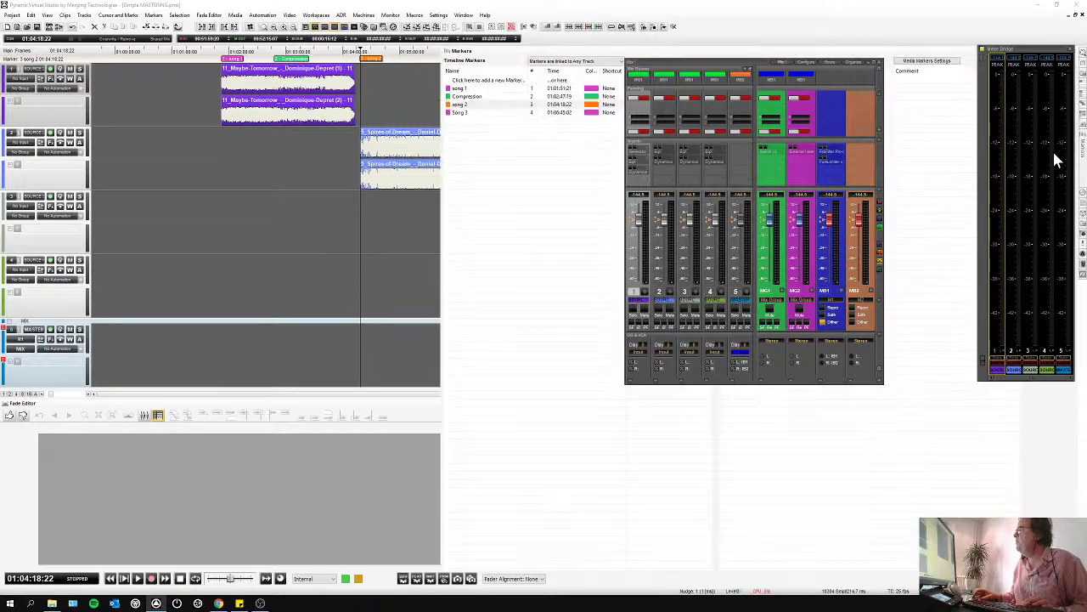
Audition the Maybe-Tomorrow clip from 01:03:40:00 with the mixer hidden and view the monitor controls.
{"action": "left_click", "coordinate": [323, 51]}
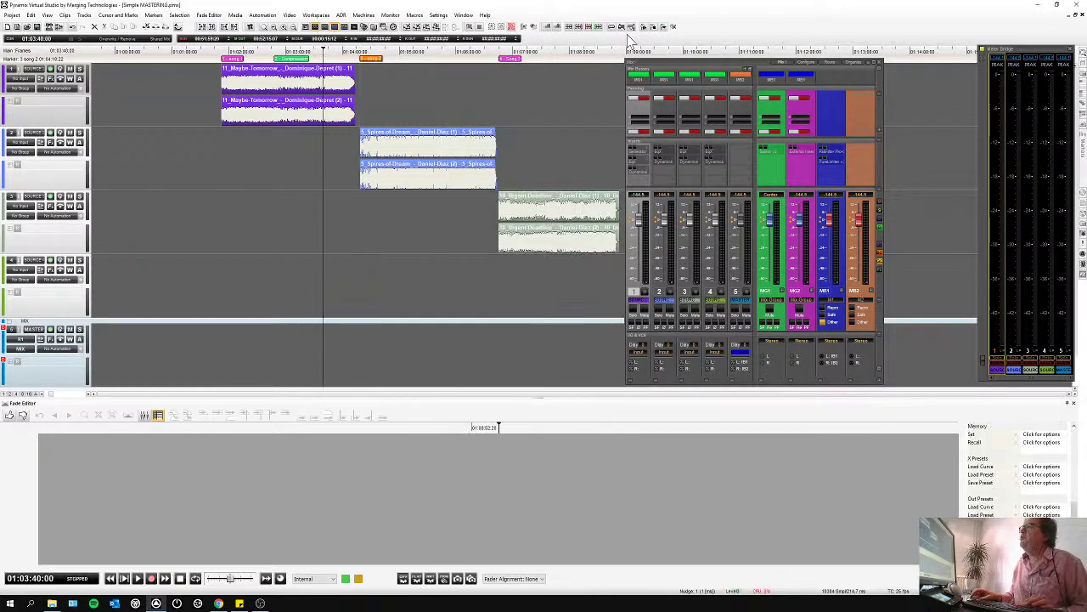
{"action": "key", "text": "alt+m"}
{"action": "key", "text": "space"}
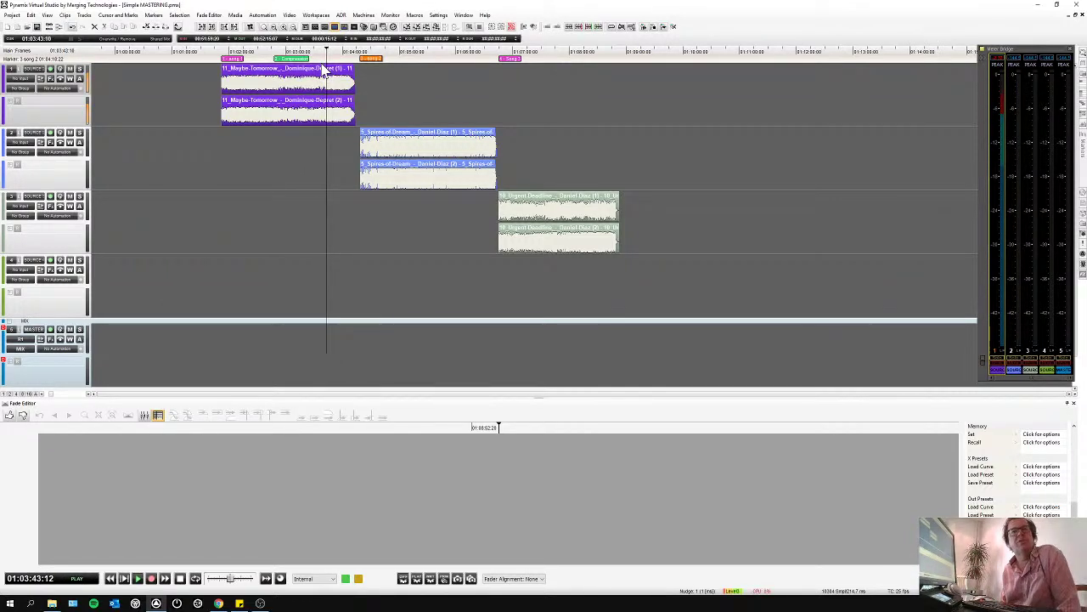
{"action": "key", "text": "space"}
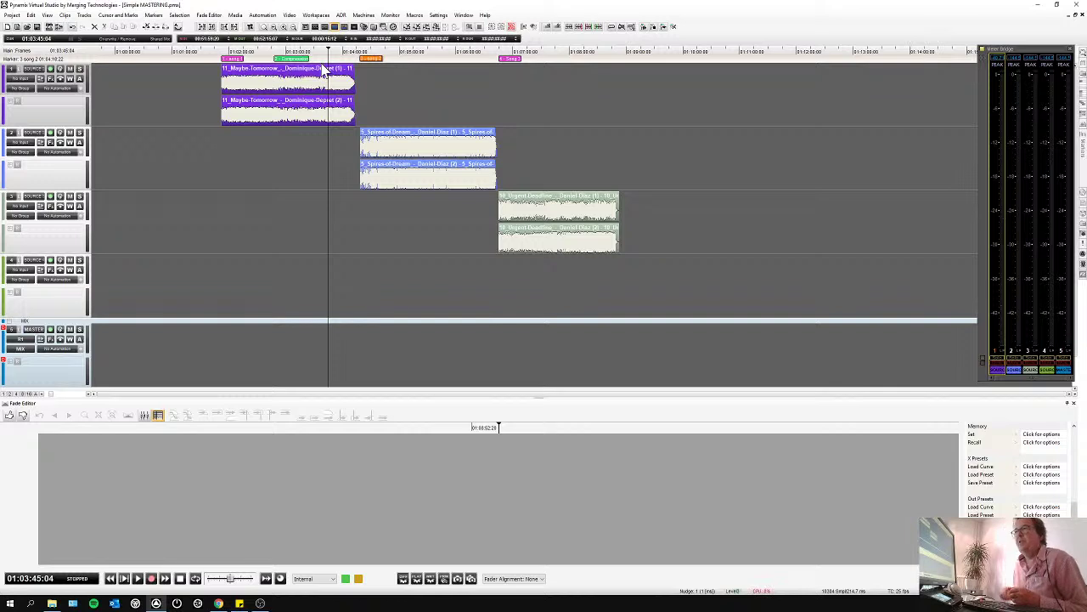
{"action": "left_click", "coordinate": [324, 27]}
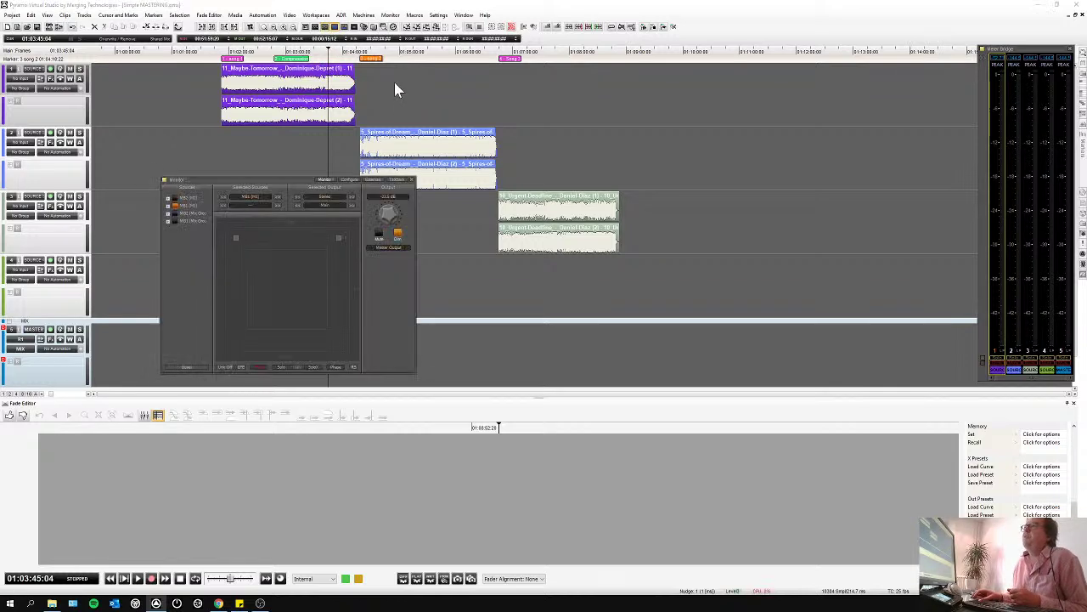
{"action": "left_click", "coordinate": [411, 179]}
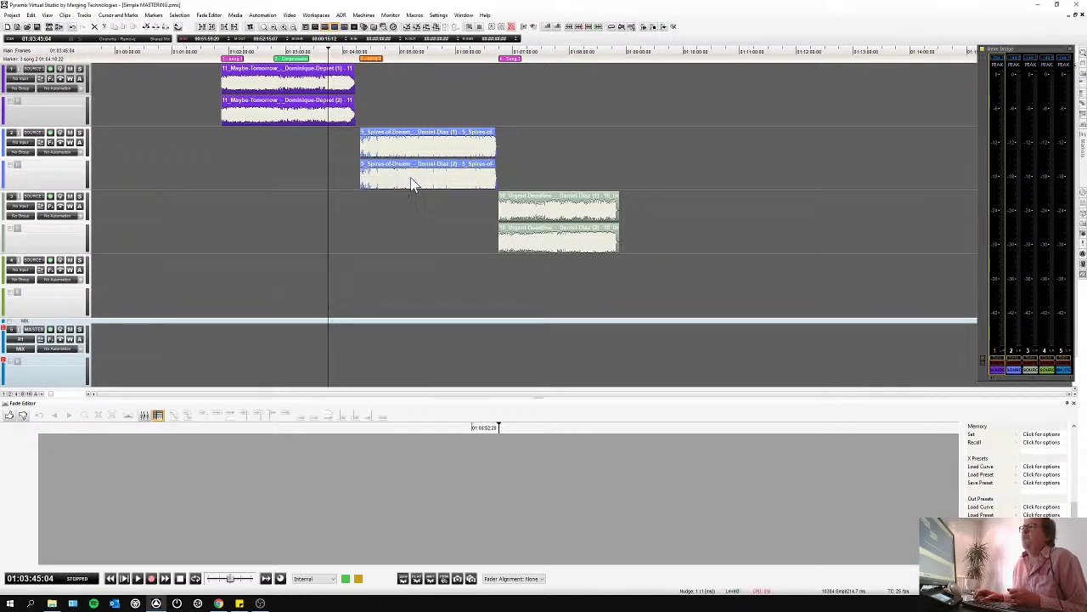
Audition the Maybe-Tomorrow, Spires-of-Dream and Urgent-Deadline clips in turn while watching their levels on the meter bridge.
{"action": "left_click", "coordinate": [253, 51]}
{"action": "key", "text": "space"}
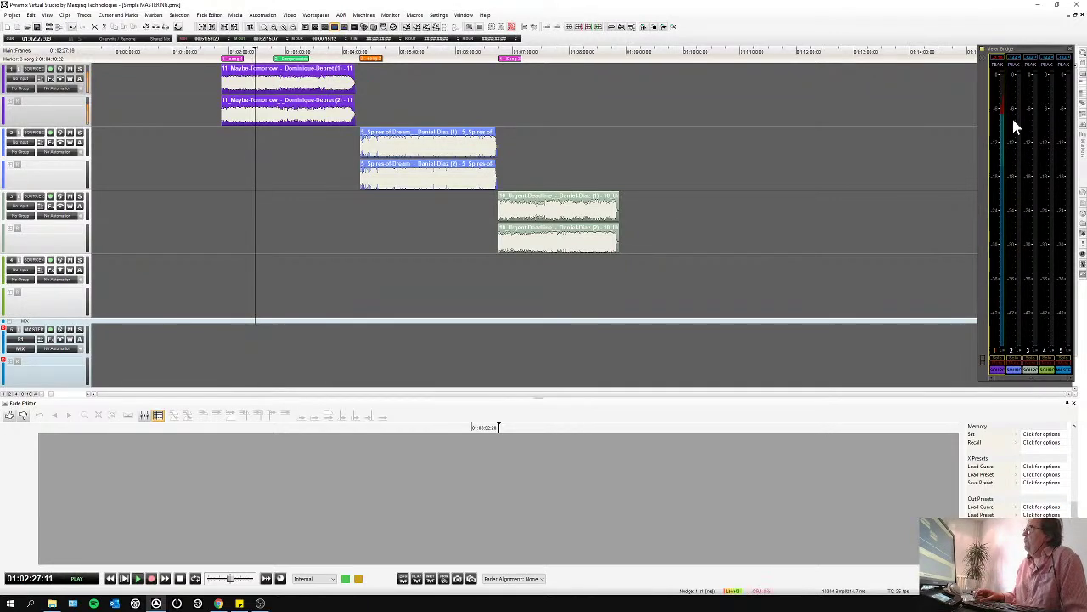
{"action": "left_click", "coordinate": [446, 51]}
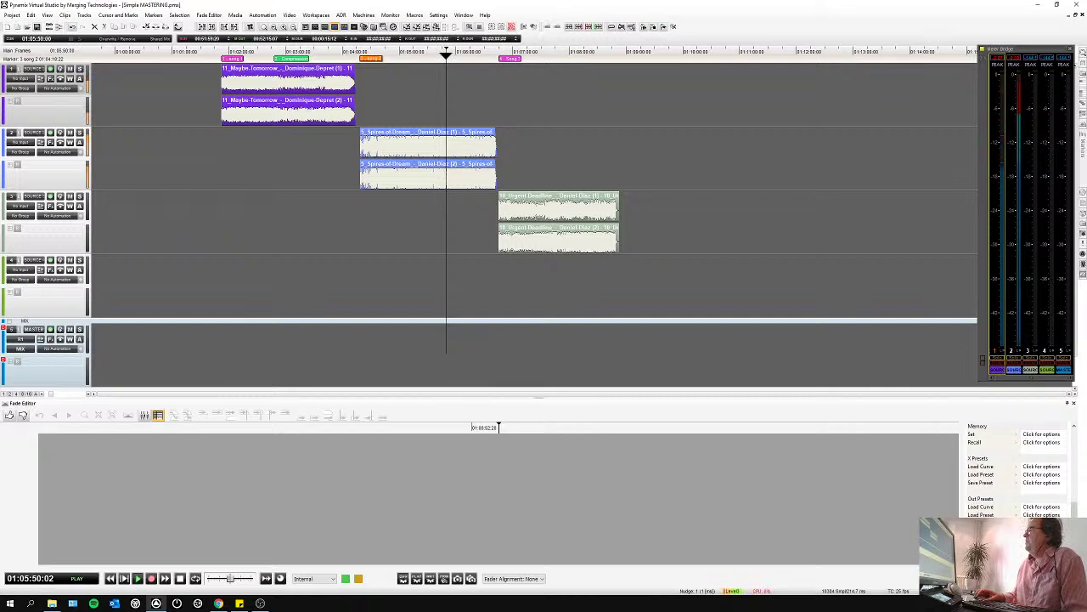
{"action": "left_click", "coordinate": [530, 53]}
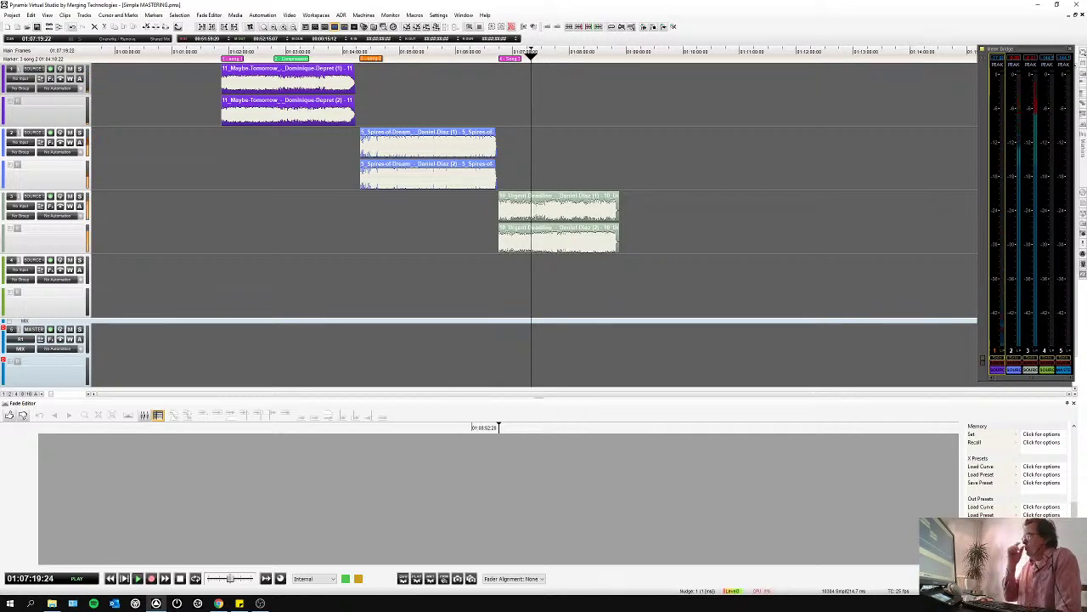
{"action": "key", "text": "space"}
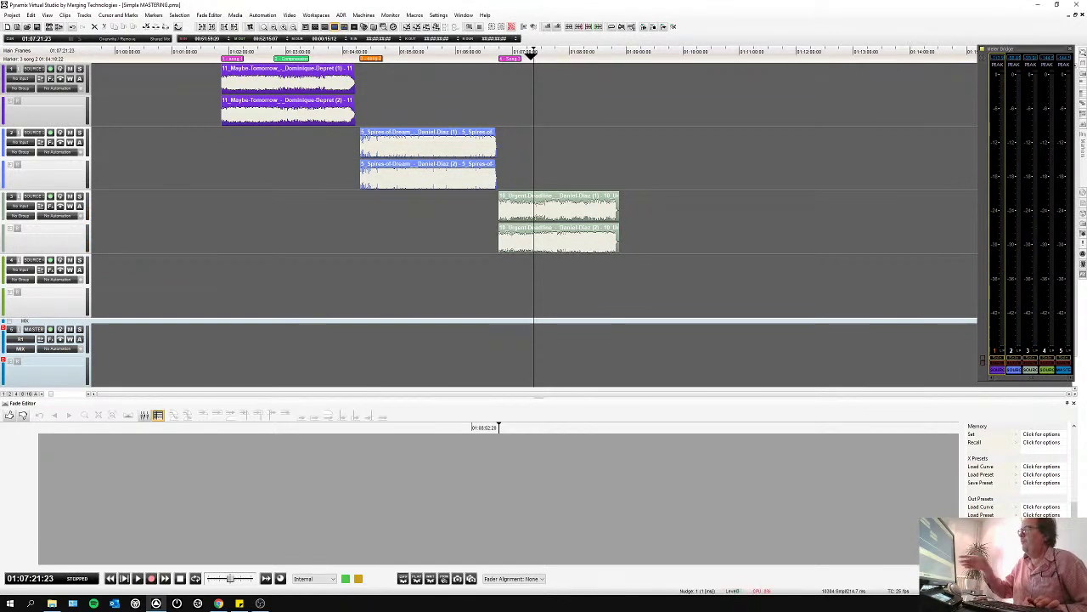
Open the mixer and examine the first source strip's input connections and the mix bus outputs.
{"action": "key", "text": "alt+m"}
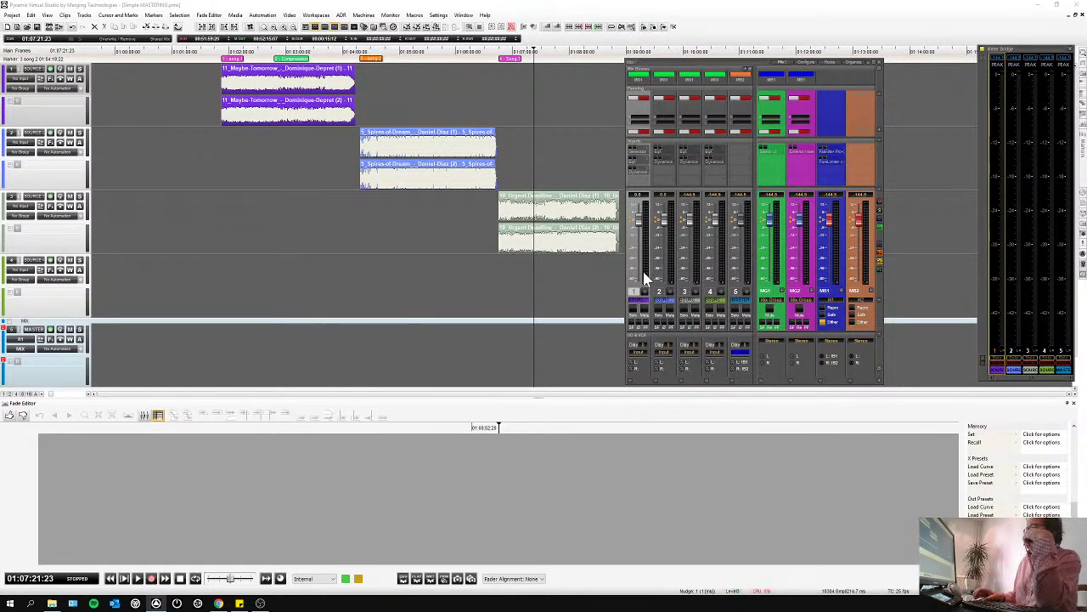
{"action": "left_click", "coordinate": [632, 364]}
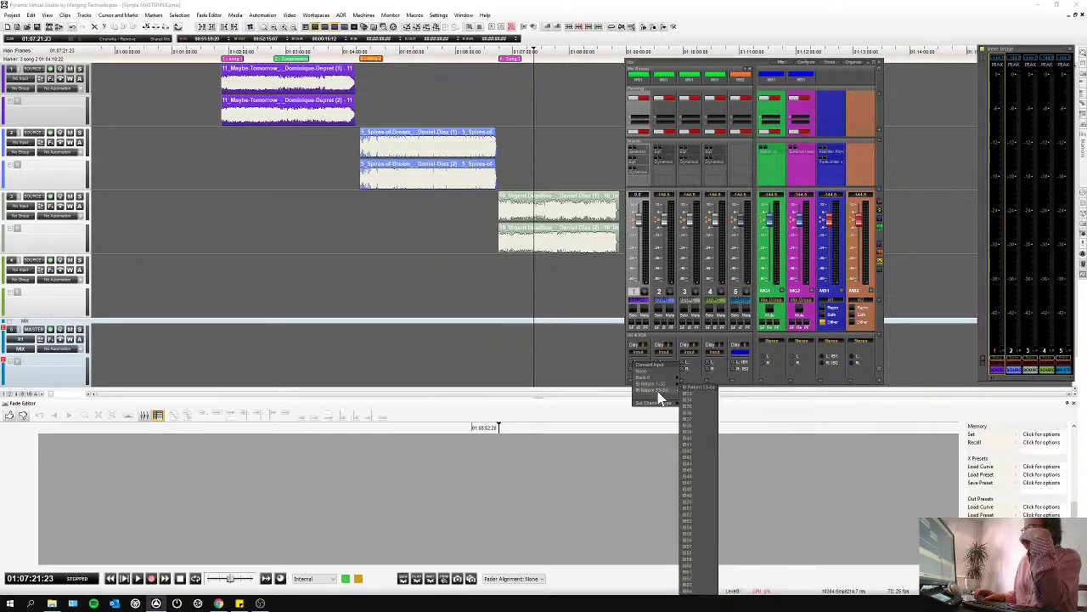
{"action": "left_click", "coordinate": [642, 228]}
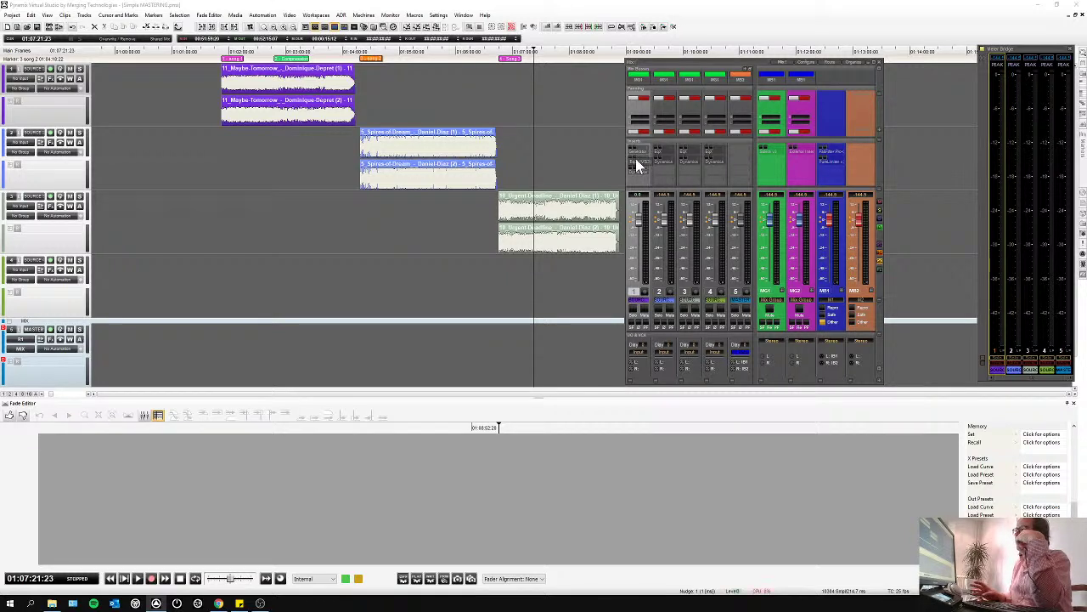
{"action": "left_click_drag", "start_coordinate": [660, 61], "coordinate": [657, 81]}
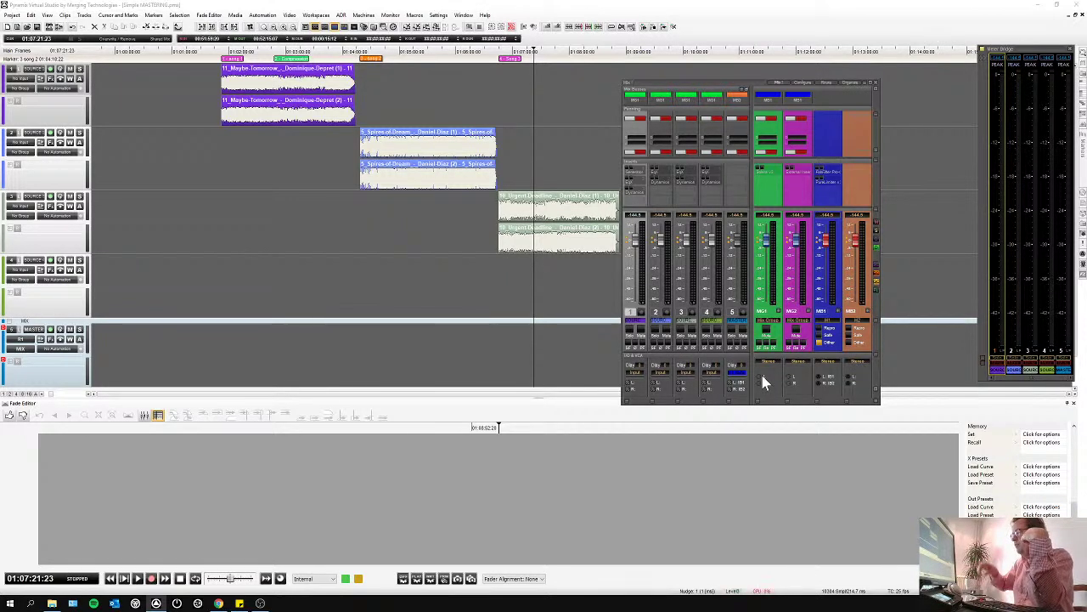
{"action": "left_click", "coordinate": [822, 387]}
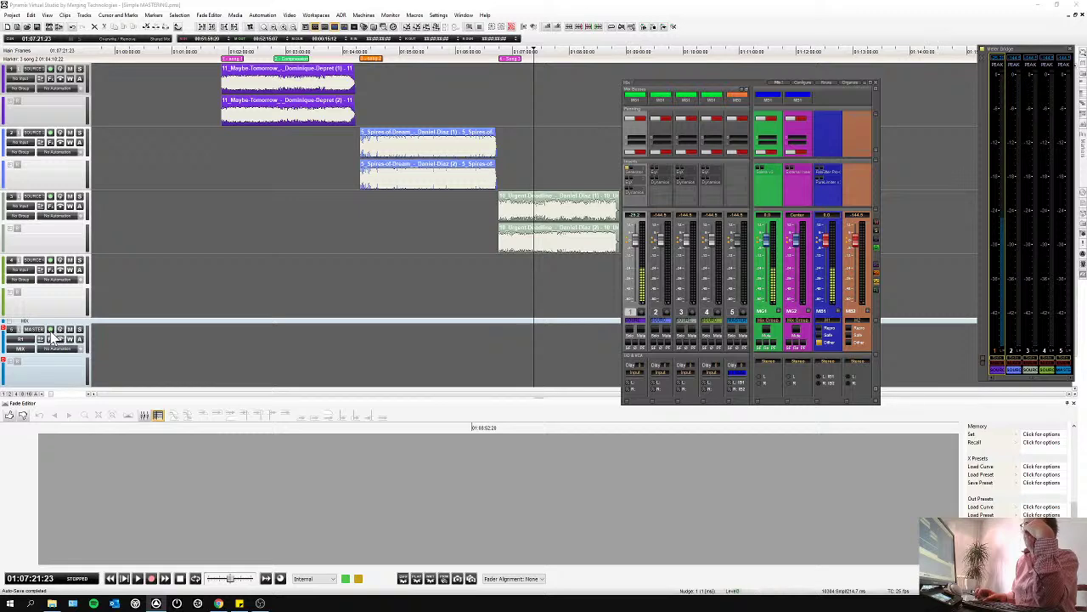
Arm the MASTER track for recording and check its input connection in the mixer.
{"action": "left_click", "coordinate": [50, 329]}
{"action": "left_click", "coordinate": [780, 389]}
{"action": "left_click", "coordinate": [733, 396]}
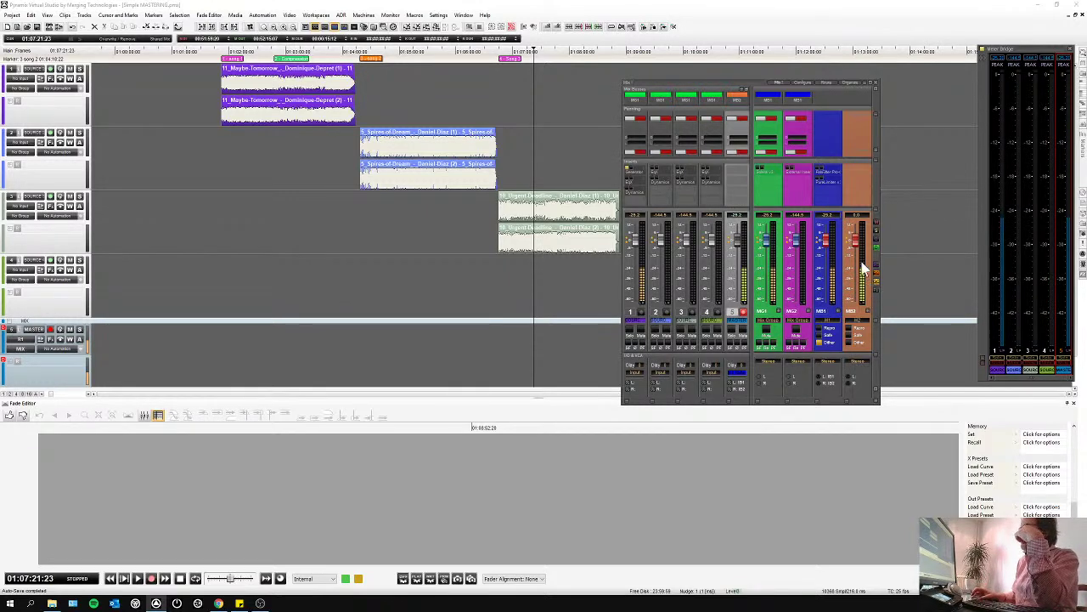
Try sending the first source strip to mix bus MB2 in addition to its mix group, and remove that extra send.
{"action": "left_click", "coordinate": [635, 93]}
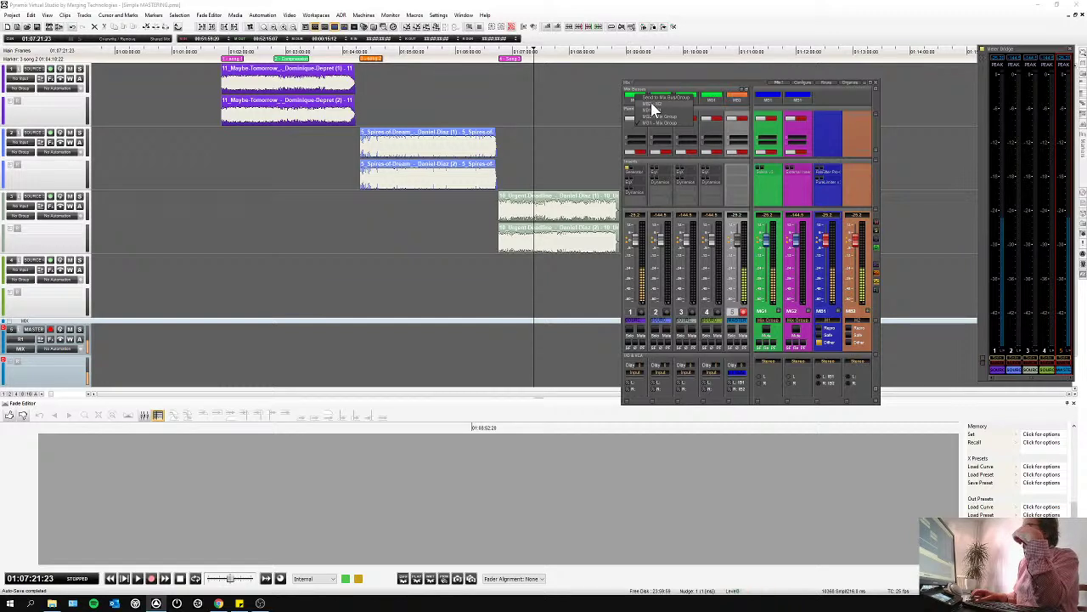
{"action": "left_click", "coordinate": [652, 109]}
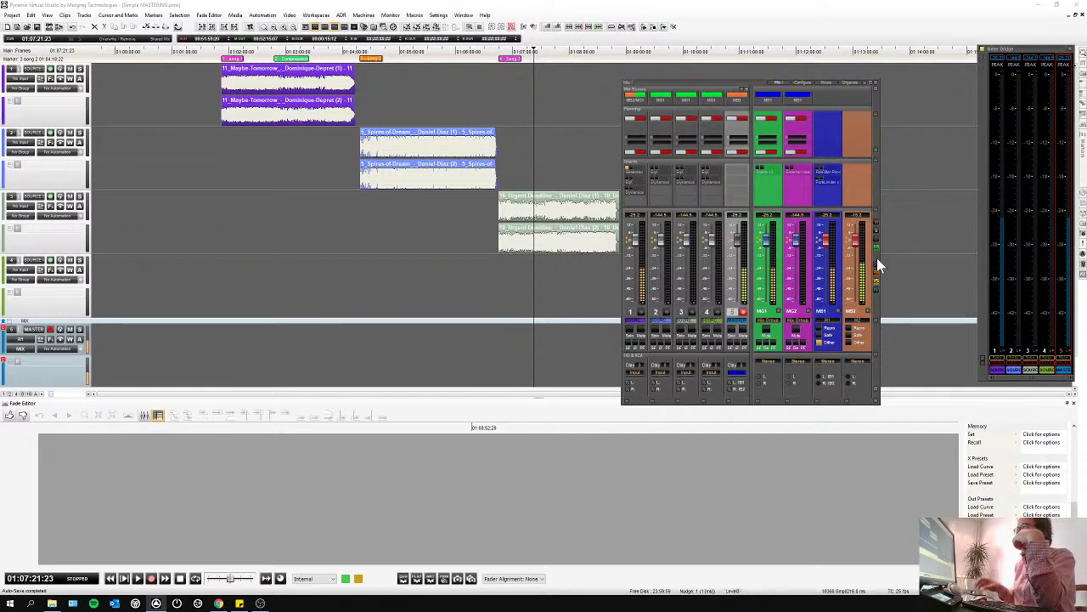
{"action": "left_click", "coordinate": [636, 101]}
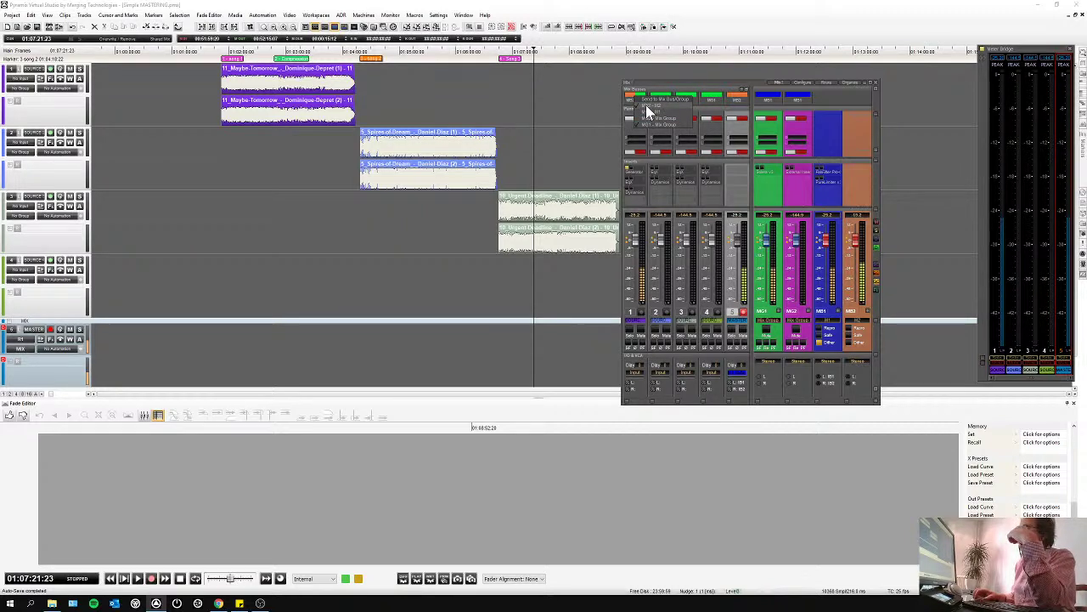
{"action": "left_click", "coordinate": [646, 105]}
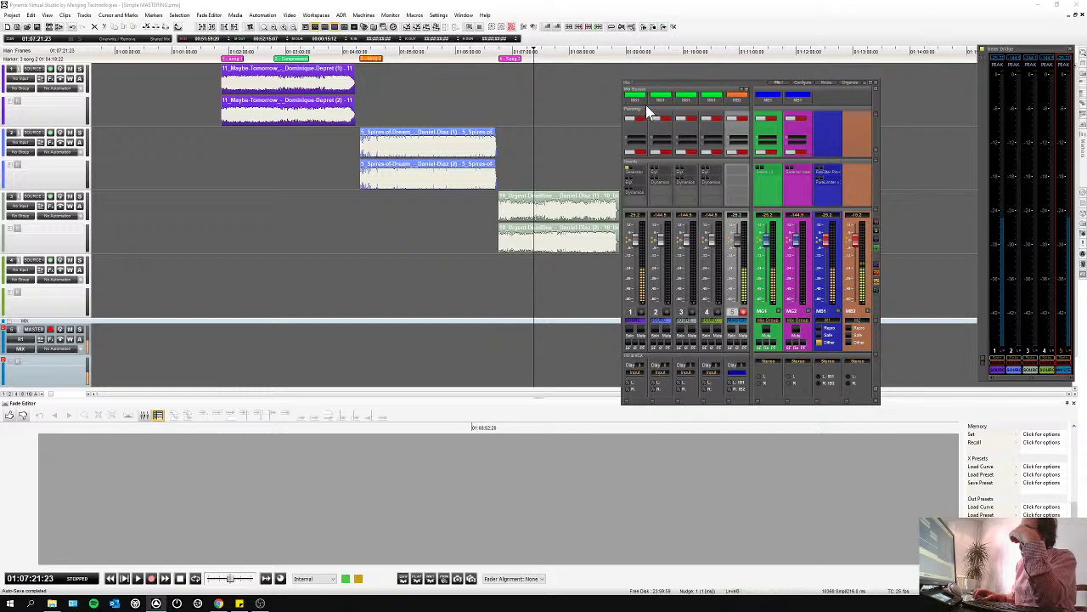
{"action": "left_click", "coordinate": [642, 102]}
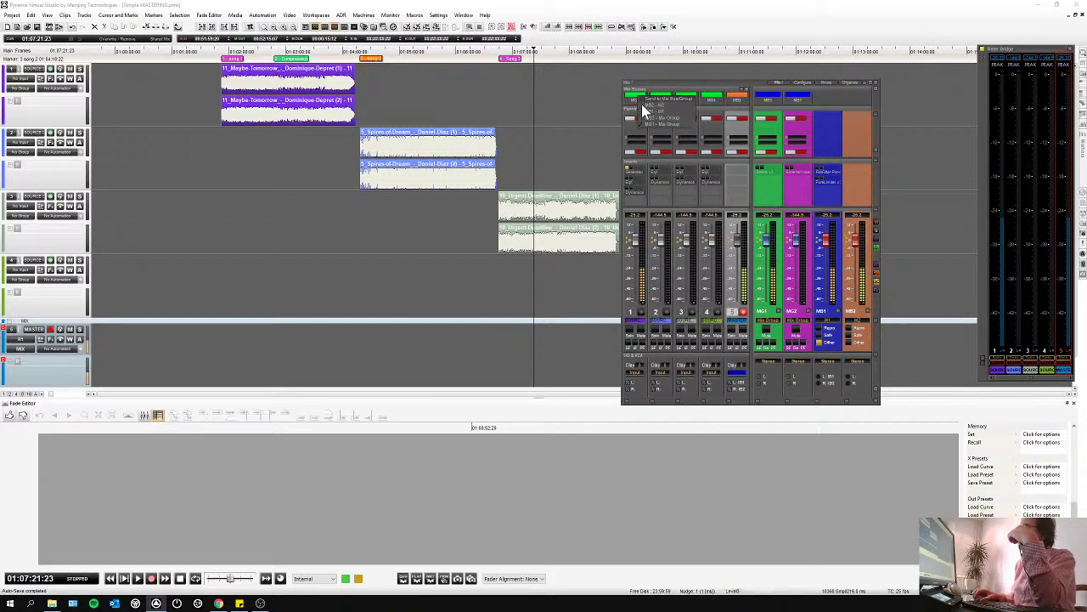
{"action": "left_click", "coordinate": [644, 110]}
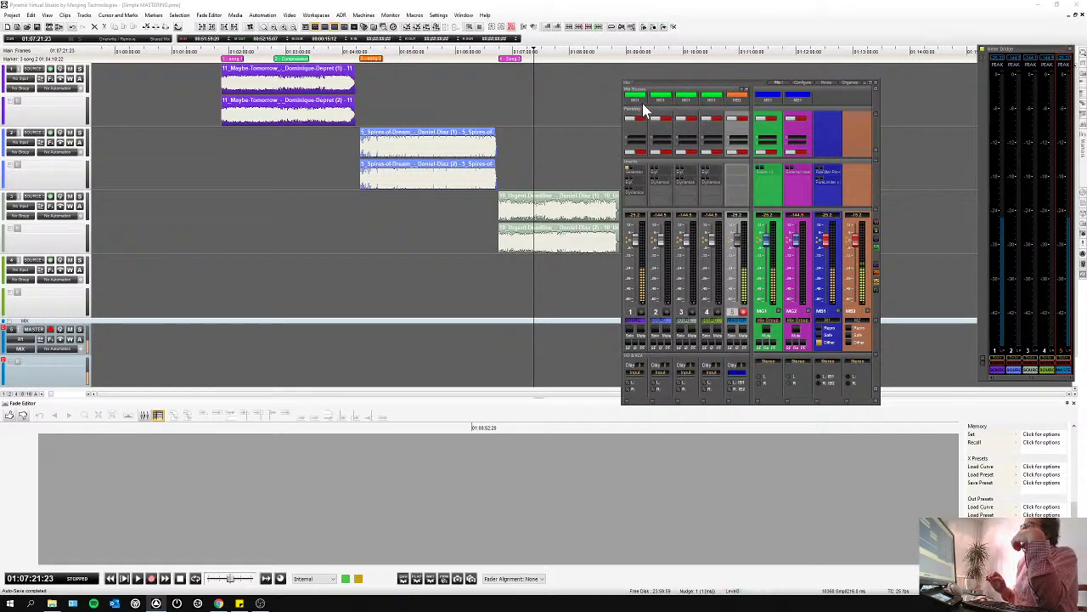
Expand the mixer's mix buses section and examine how the MG1 group and the first source strip are routed.
{"action": "left_click", "coordinate": [747, 88]}
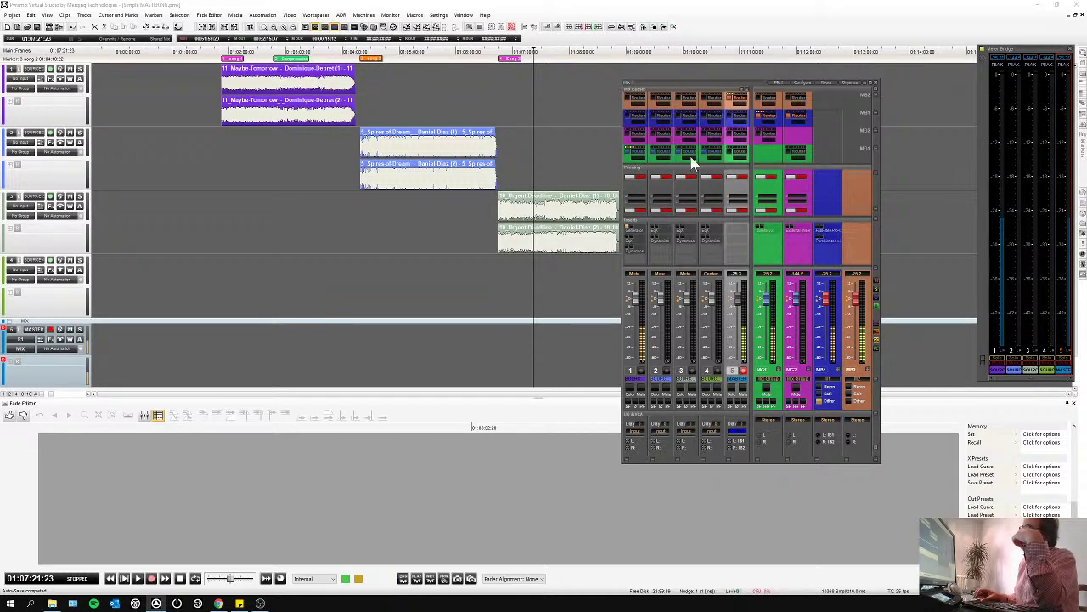
{"action": "left_click", "coordinate": [757, 113]}
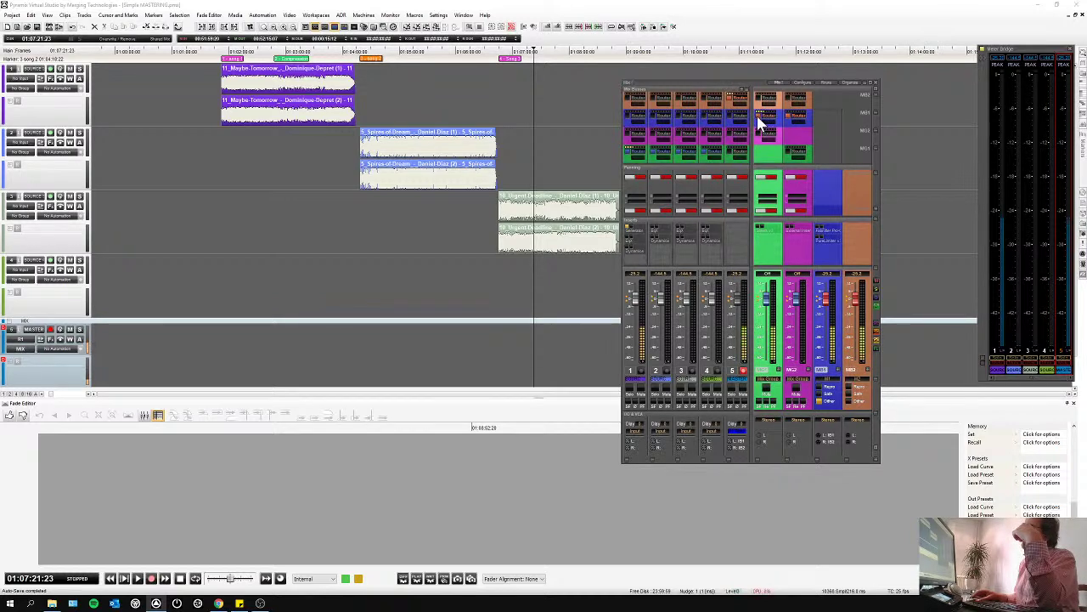
{"action": "left_click", "coordinate": [630, 156]}
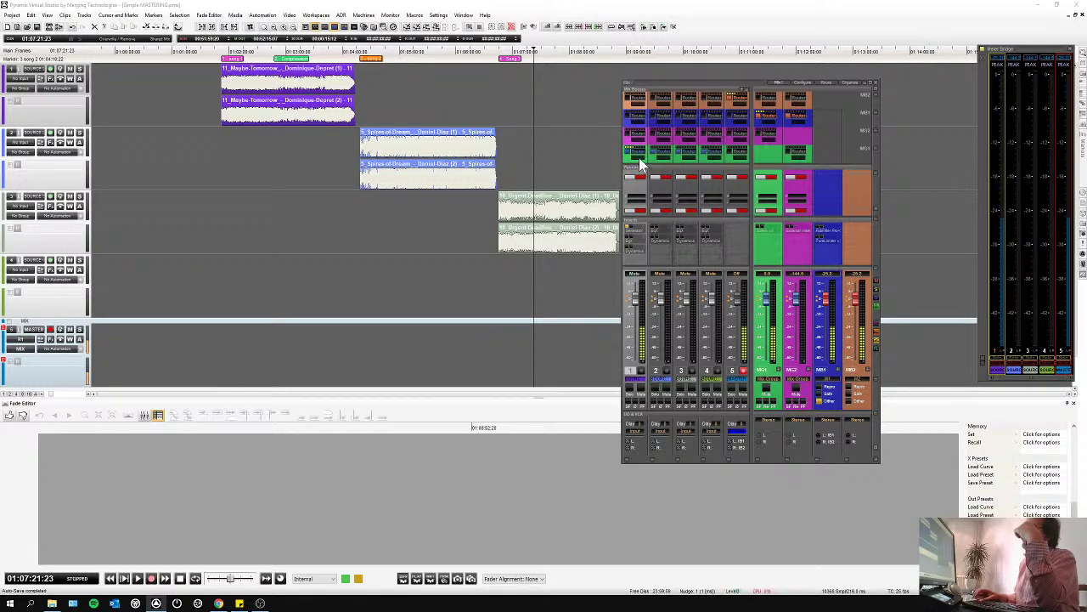
Try changing the left and right levels in the first source strip's channel routing to MG1, returning both to 0.0.
{"action": "left_click", "coordinate": [641, 166]}
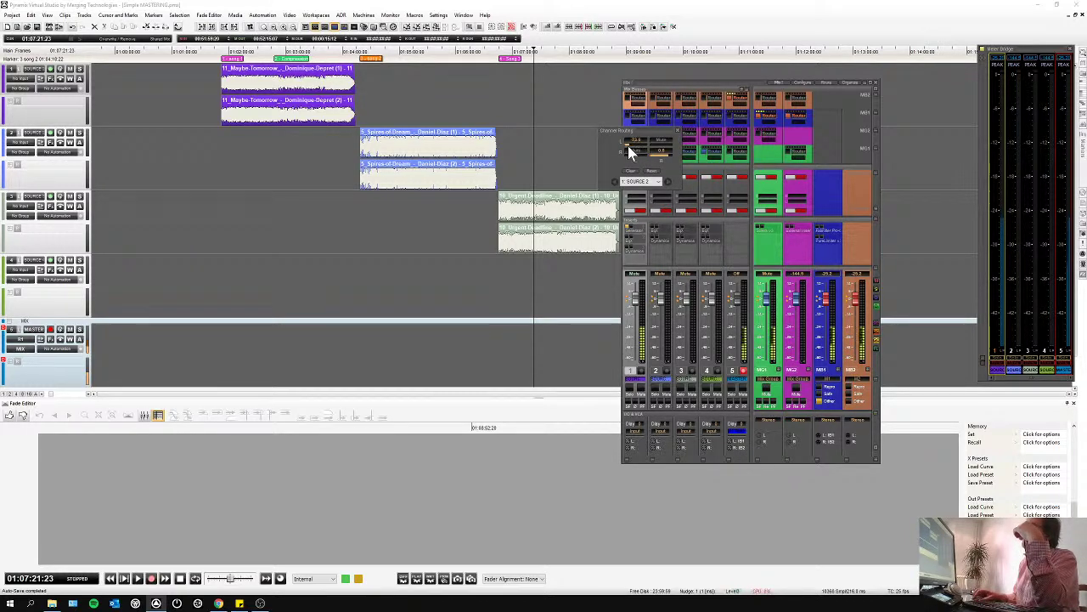
{"action": "left_click_drag", "start_coordinate": [636, 145], "coordinate": [650, 153]}
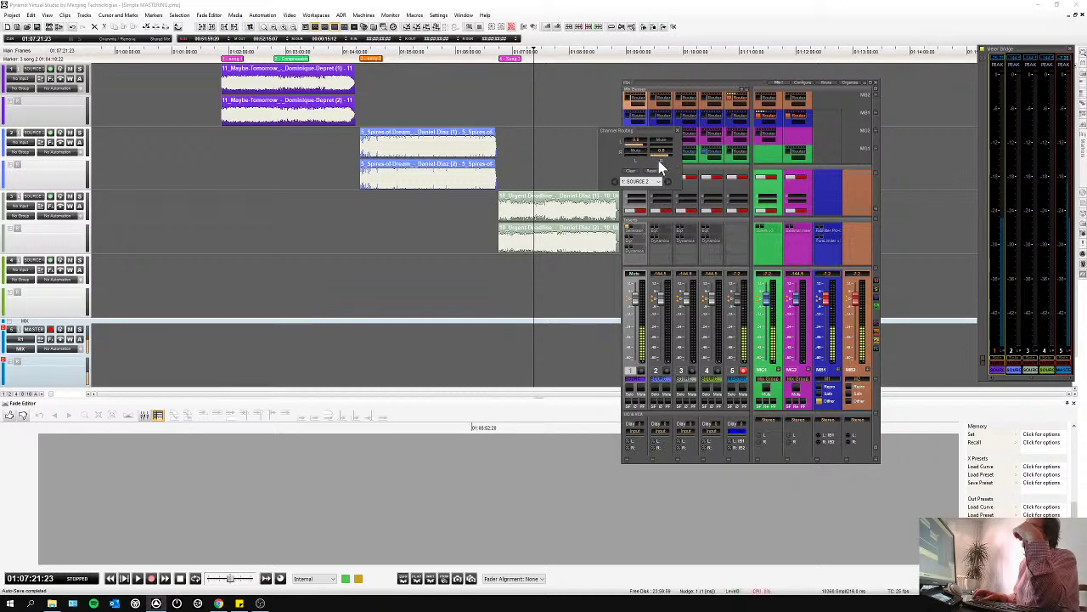
{"action": "left_click_drag", "start_coordinate": [639, 158], "coordinate": [663, 162]}
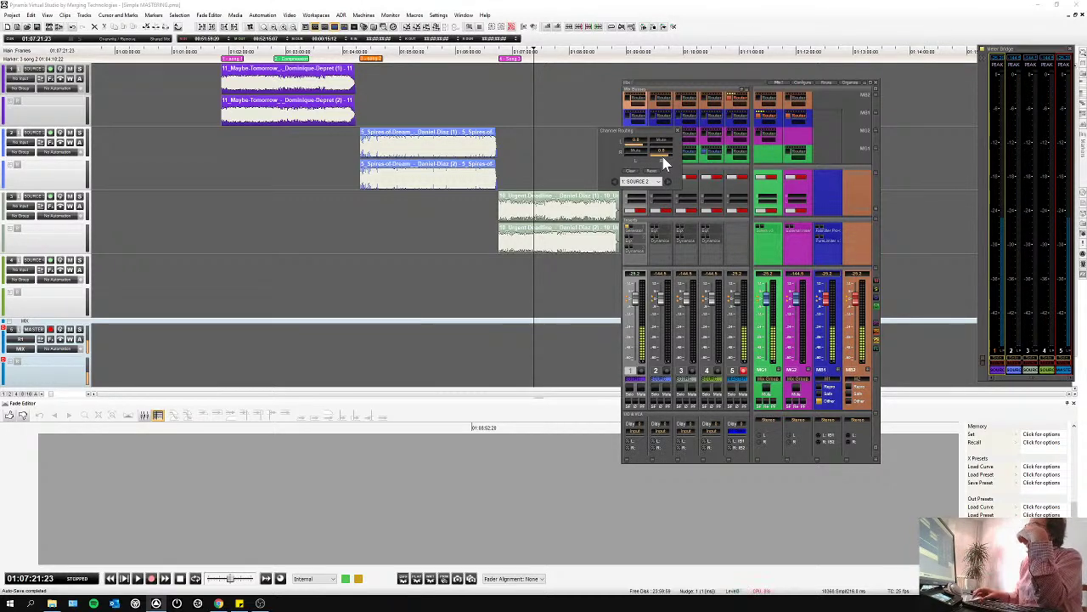
{"action": "left_click", "coordinate": [678, 136]}
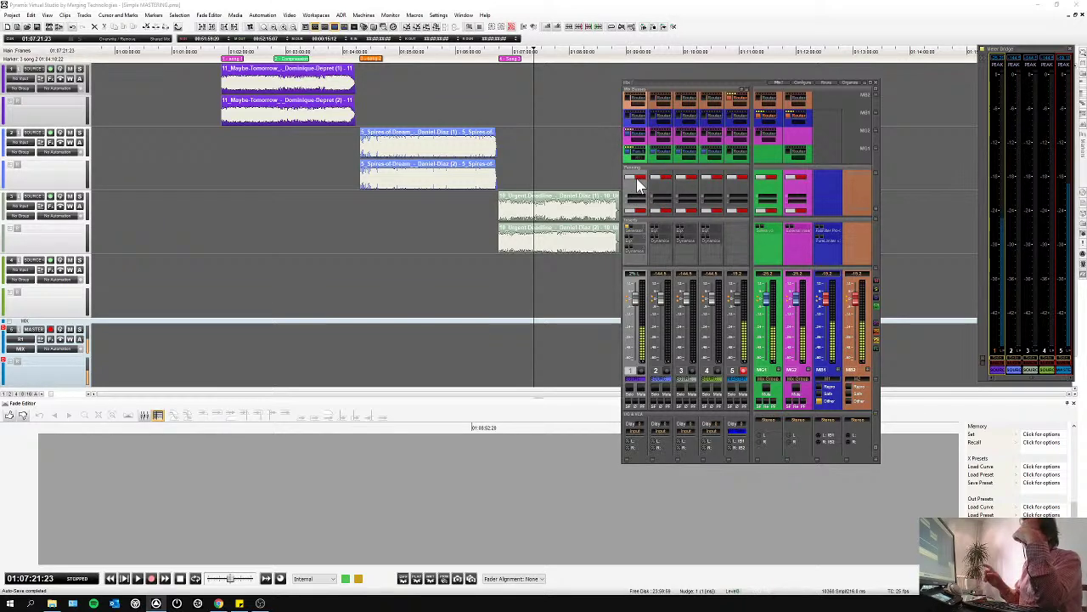
Try the Dual Pan source mode on the first source strip's panner and shift its pan position.
{"action": "right_click", "coordinate": [640, 184]}
{"action": "mouse_move", "coordinate": [638, 186]}
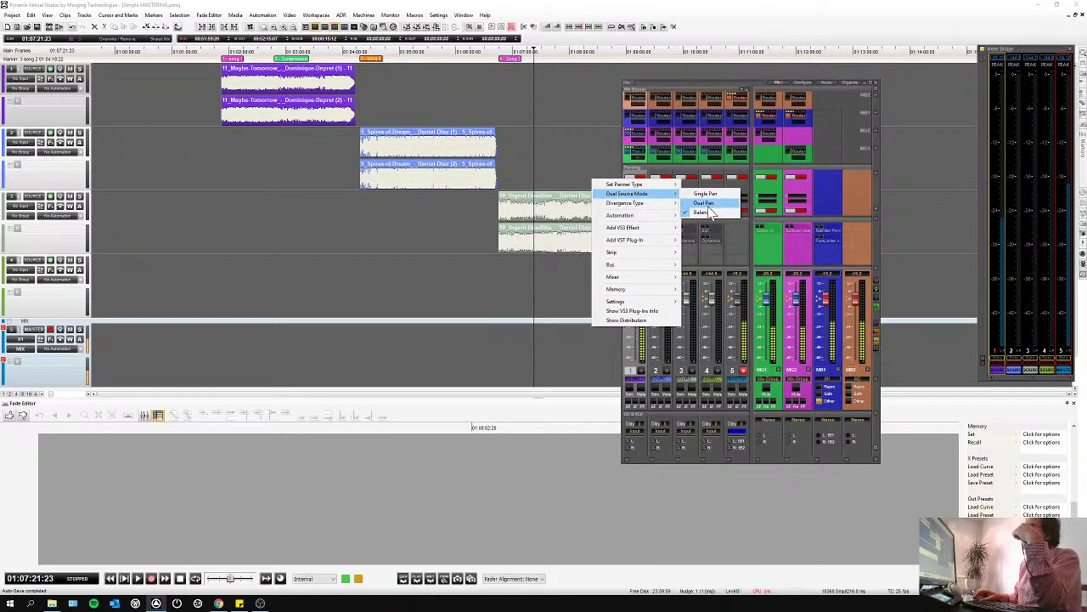
{"action": "left_click", "coordinate": [708, 204]}
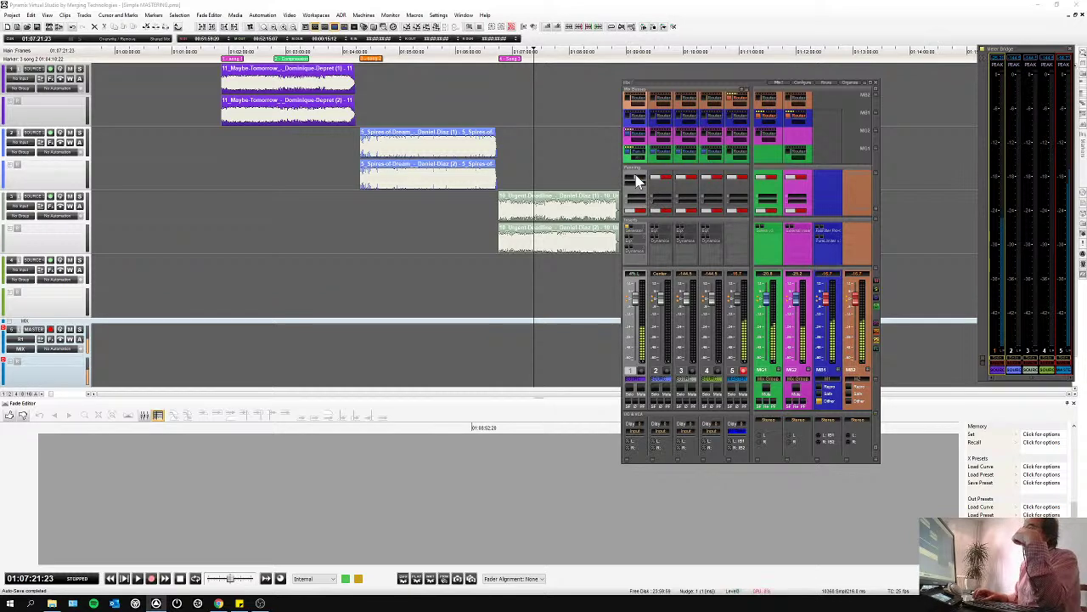
{"action": "left_click", "coordinate": [642, 192]}
{"action": "left_click_drag", "start_coordinate": [643, 185], "coordinate": [634, 190]}
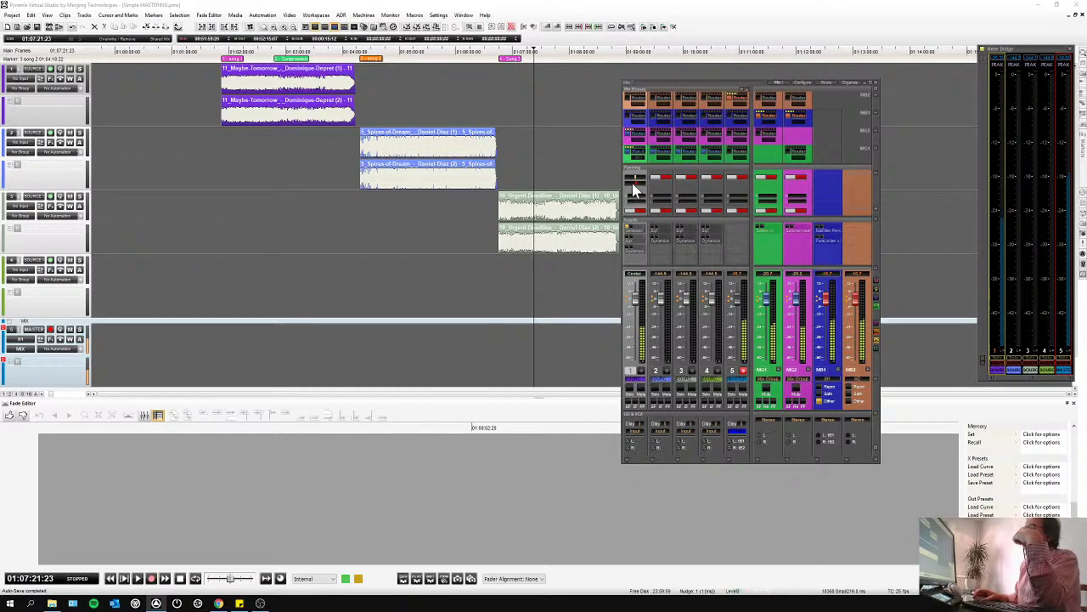
Set the first source strip's dual source mode to Balance, try panning it fully right, and reset it to centre.
{"action": "right_click", "coordinate": [635, 190]}
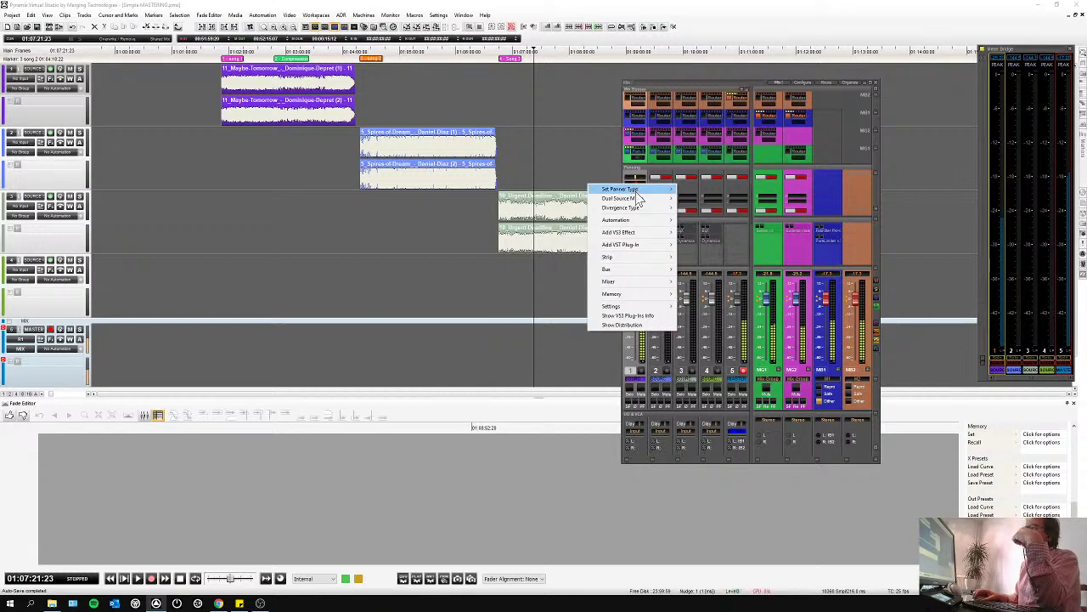
{"action": "mouse_move", "coordinate": [638, 198]}
{"action": "left_click", "coordinate": [695, 217]}
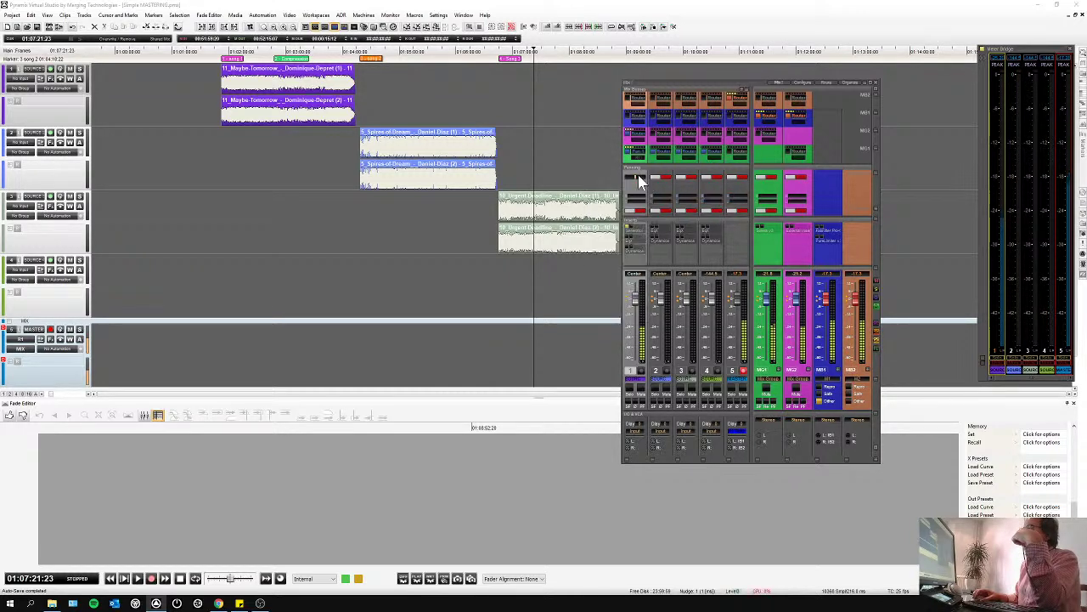
{"action": "mouse_move", "coordinate": [656, 176]}
{"action": "left_mouse_down"}
{"action": "mouse_move", "coordinate": [606, 177]}
{"action": "mouse_move", "coordinate": [655, 187]}
{"action": "mouse_move", "coordinate": [613, 196]}
{"action": "mouse_move", "coordinate": [658, 194]}
{"action": "left_mouse_up"}
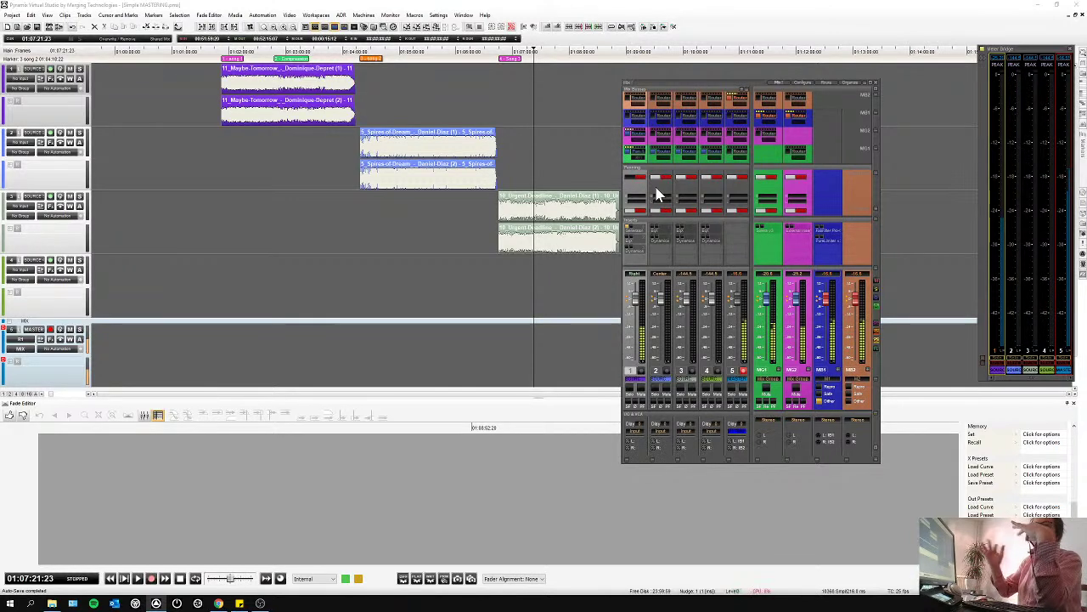
{"action": "left_click", "coordinate": [636, 175], "text": "ctrl"}
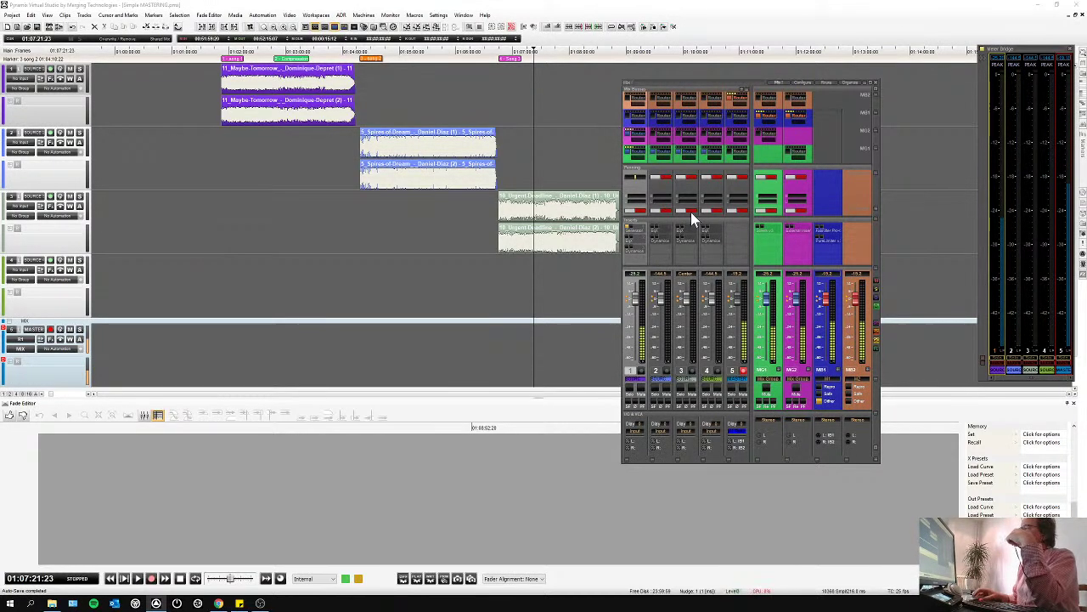
Examine the channel mappings offered when creating a new multi-channel strip, from stereo to Dolby Atmos and Ambisonic, and leave without creating one.
{"action": "left_click", "coordinate": [773, 320]}
{"action": "left_click", "coordinate": [719, 313]}
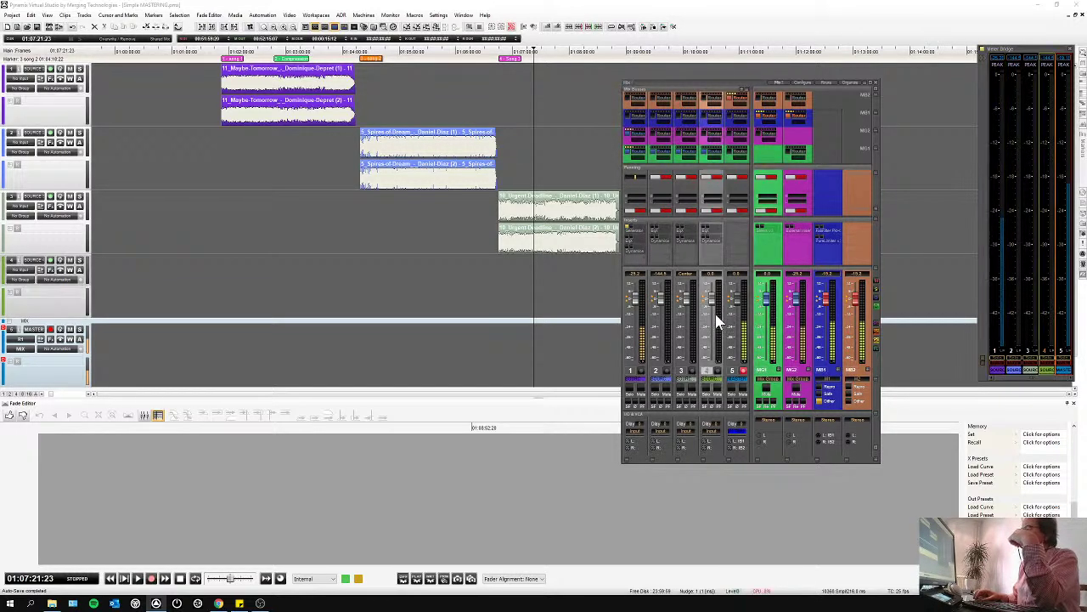
{"action": "right_click", "coordinate": [711, 320]}
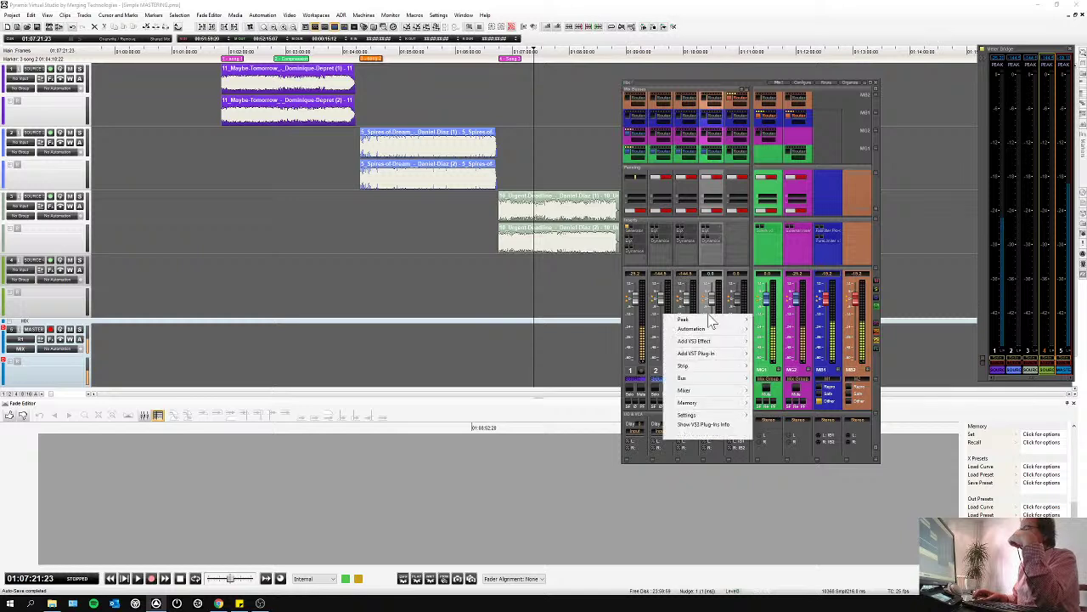
{"action": "mouse_move", "coordinate": [705, 367]}
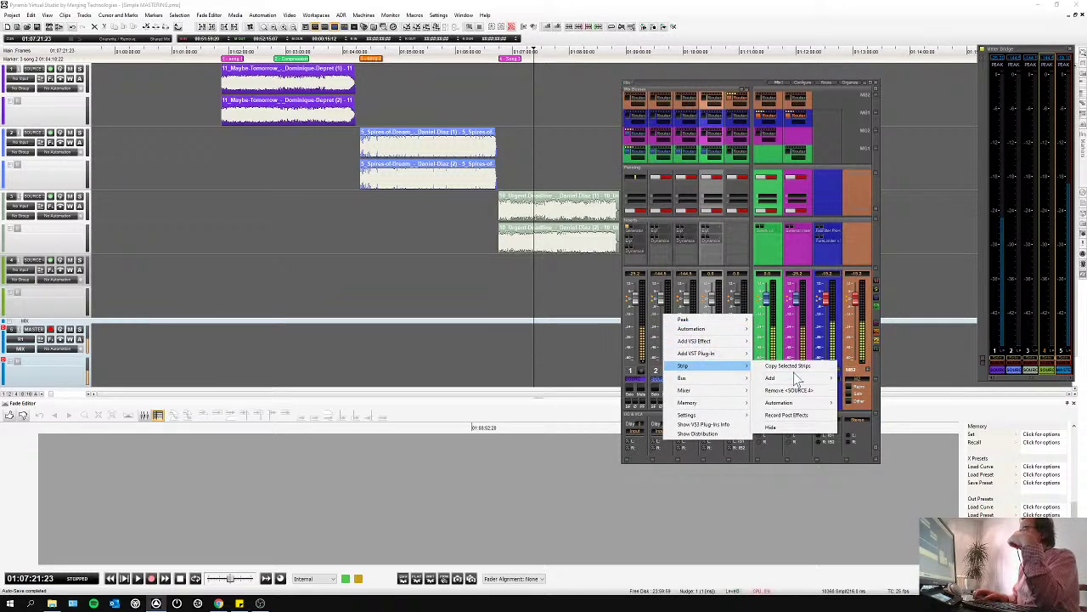
{"action": "mouse_move", "coordinate": [794, 377]}
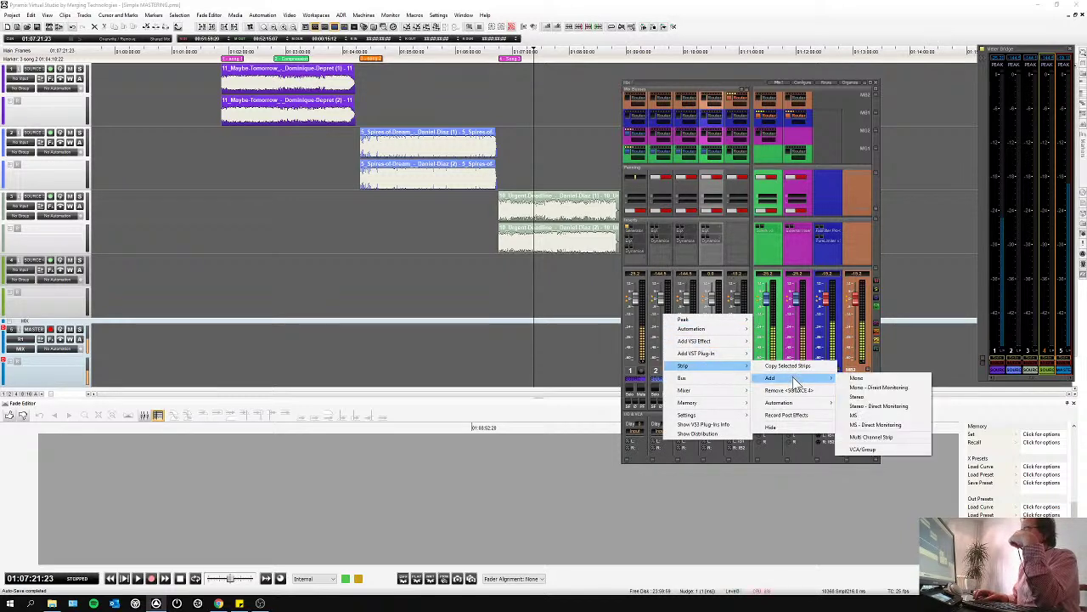
{"action": "left_click", "coordinate": [870, 438]}
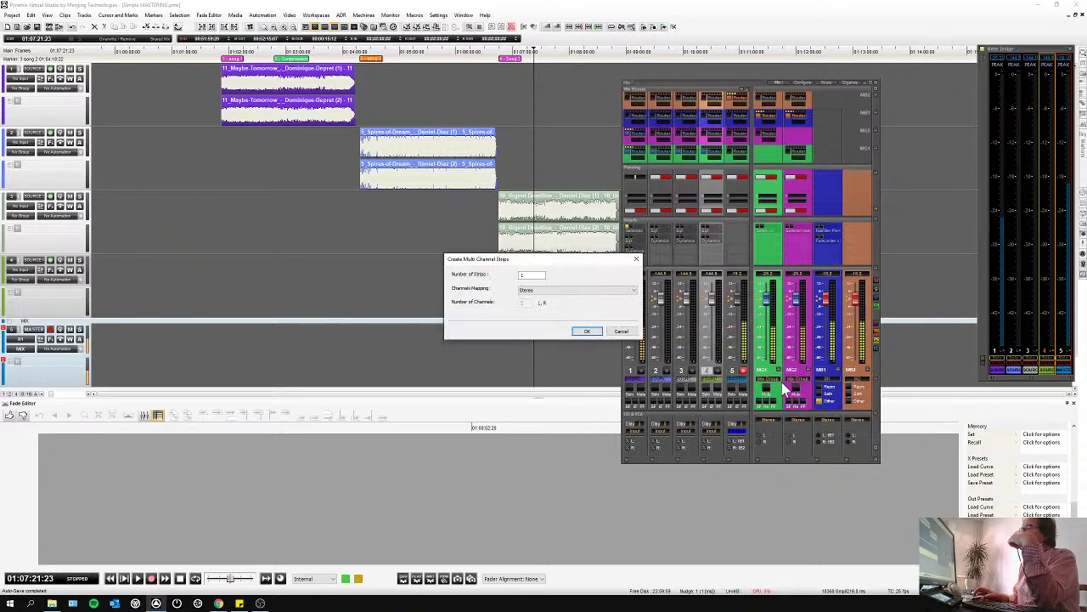
{"action": "left_click", "coordinate": [603, 293]}
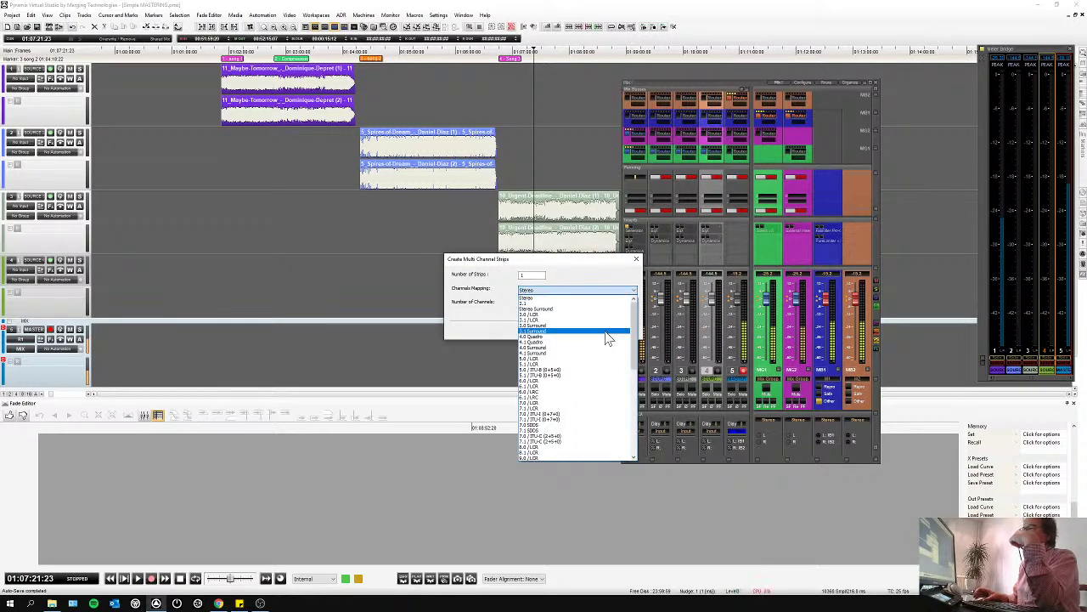
{"action": "scroll", "coordinate": [607, 338], "scroll_direction": "up", "scroll_amount": 1}
{"action": "scroll", "coordinate": [607, 338], "scroll_direction": "down", "scroll_amount": 7}
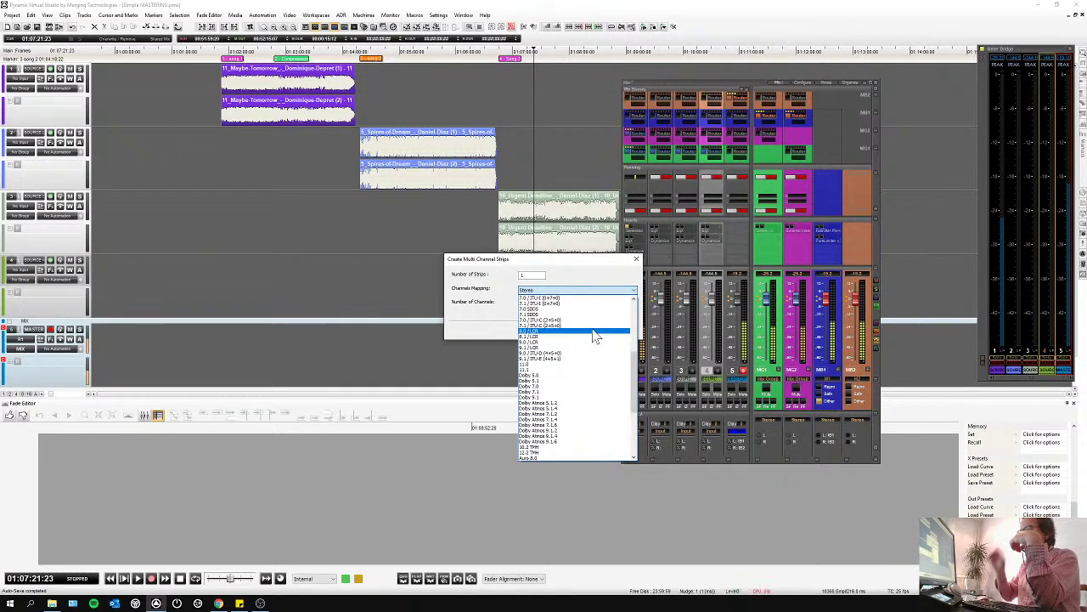
{"action": "scroll", "coordinate": [574, 395], "scroll_direction": "down", "scroll_amount": 1}
{"action": "scroll", "coordinate": [575, 395], "scroll_direction": "down", "scroll_amount": 6}
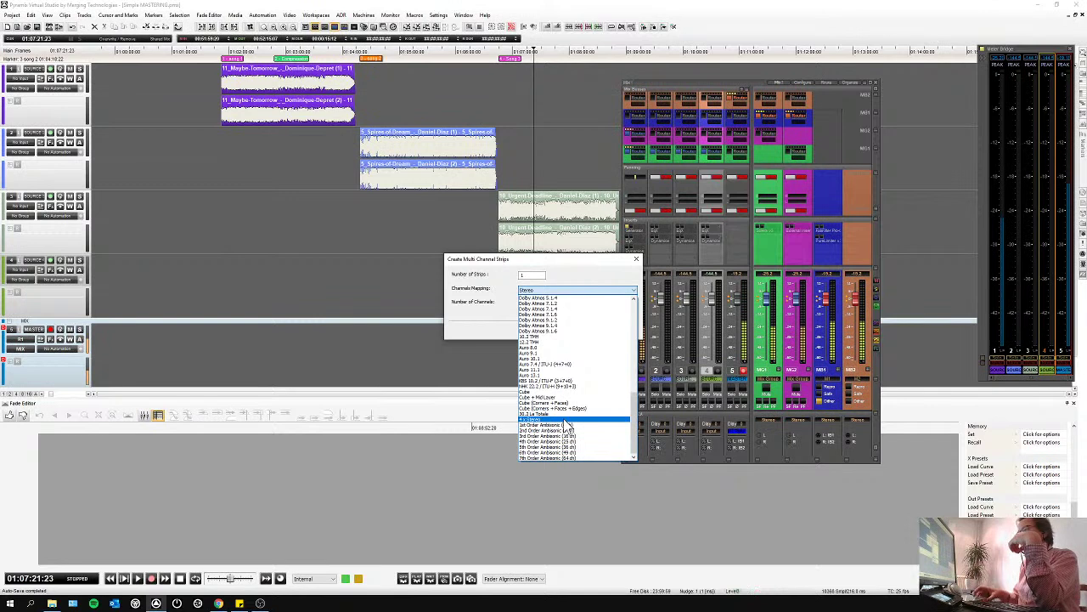
{"action": "left_click", "coordinate": [639, 264]}
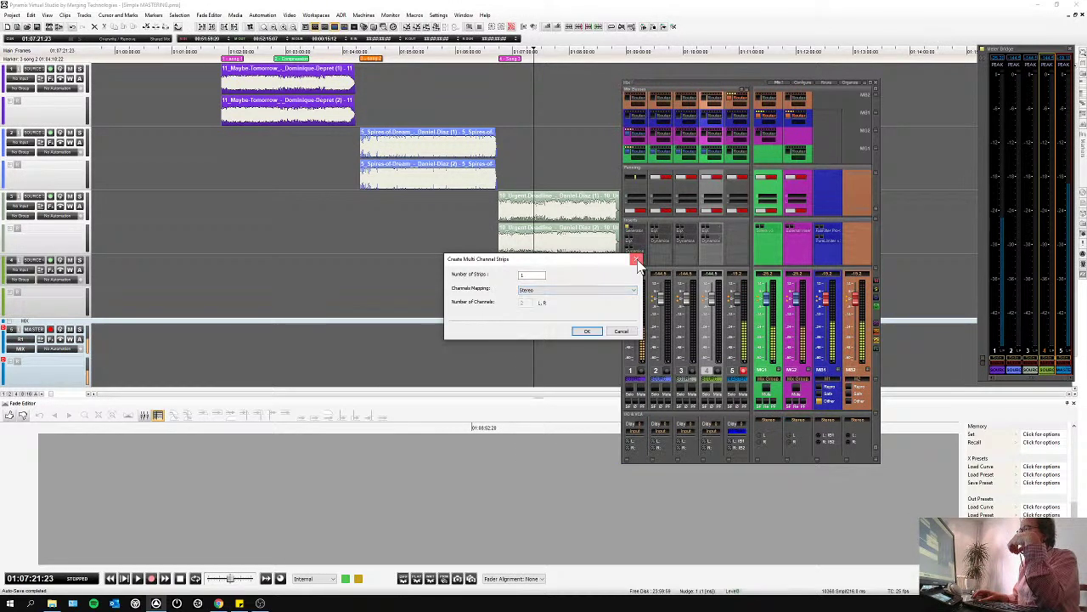
{"action": "left_click", "coordinate": [638, 262]}
Examine the bus types available for a new general mixing bus, and open the channel mapping choices for a Mix Bus.
{"action": "left_click", "coordinate": [803, 340]}
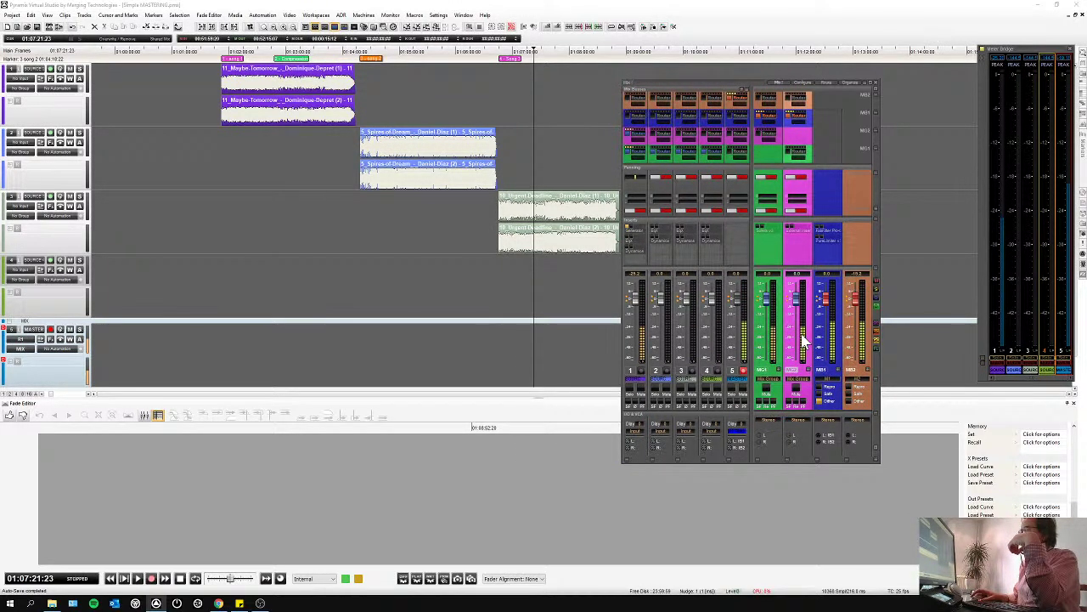
{"action": "right_click", "coordinate": [803, 340]}
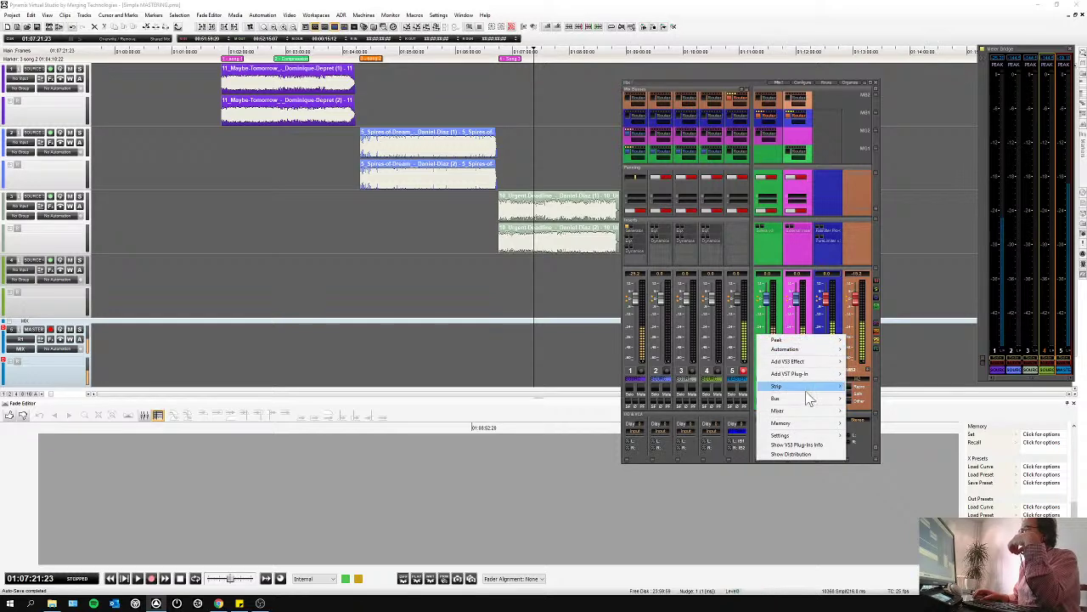
{"action": "mouse_move", "coordinate": [806, 399]}
{"action": "mouse_move", "coordinate": [864, 399]}
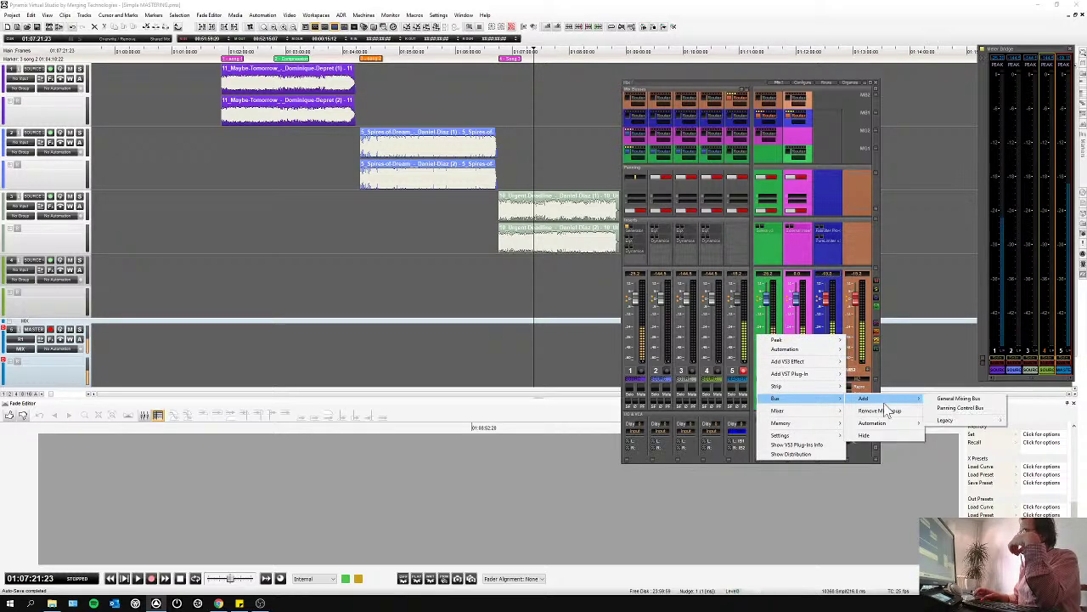
{"action": "left_click", "coordinate": [947, 399]}
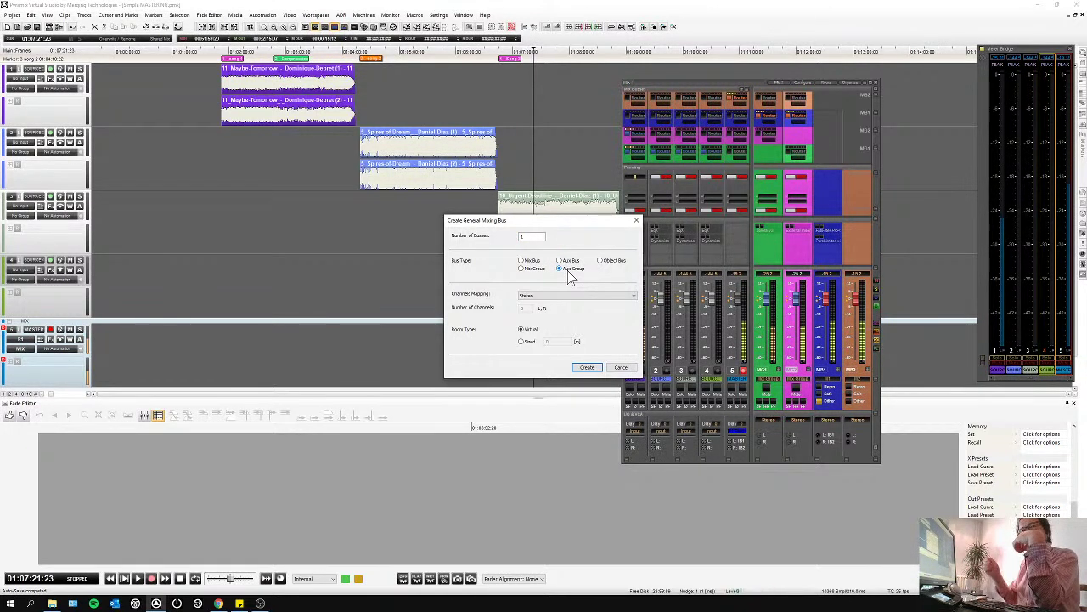
{"action": "left_click", "coordinate": [605, 262]}
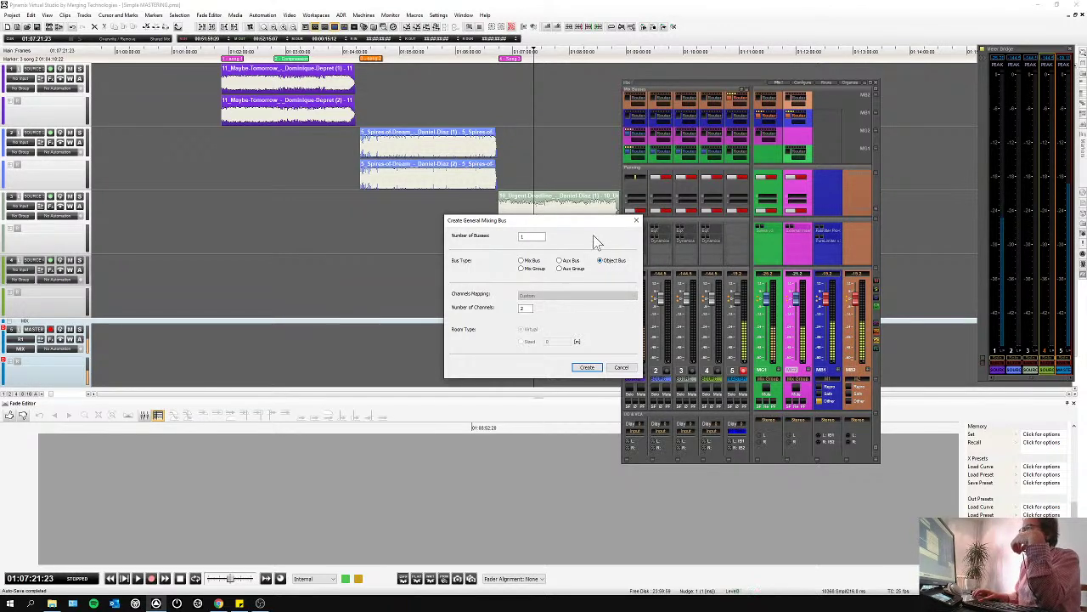
{"action": "left_click", "coordinate": [522, 261]}
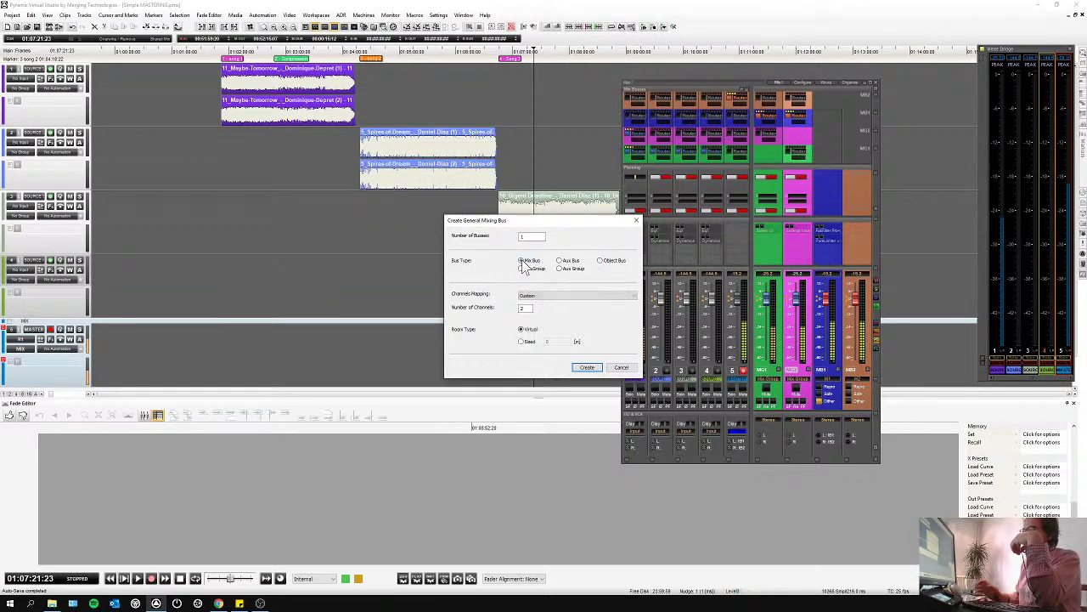
{"action": "left_click", "coordinate": [554, 297]}
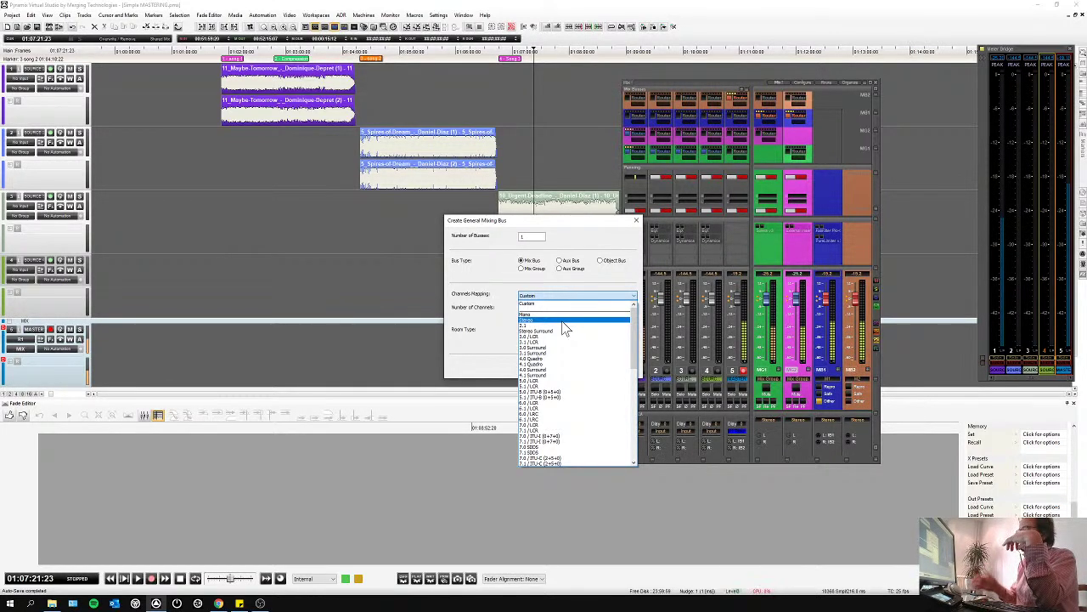
Review the channel mappings offered for a new general mixing bus, from stereo to ambisonic, without creating the bus.
{"action": "scroll", "coordinate": [568, 357], "scroll_direction": "down", "scroll_amount": 2}
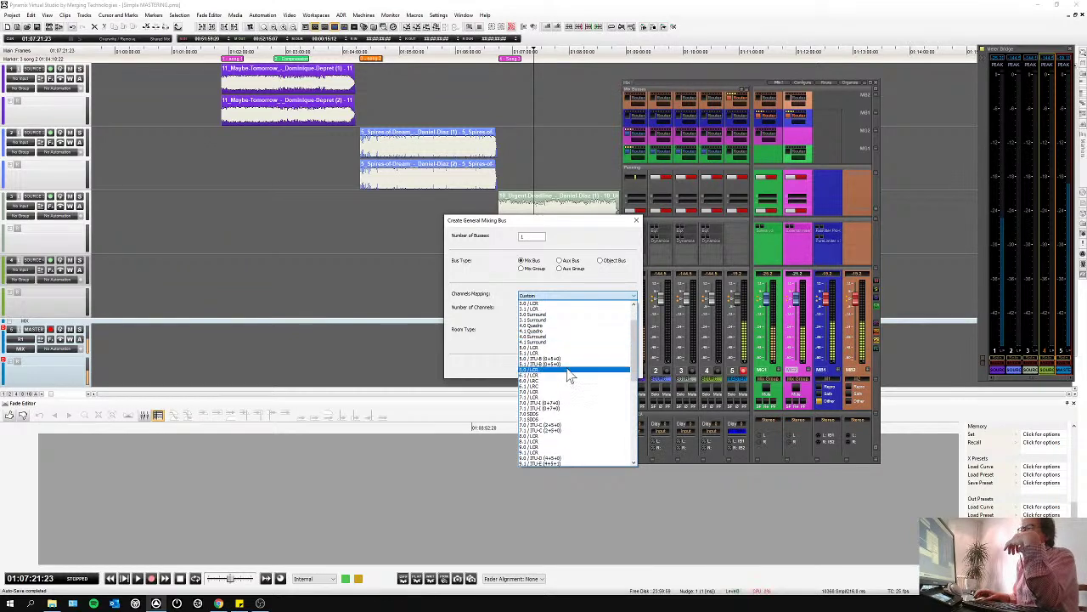
{"action": "scroll", "coordinate": [569, 377], "scroll_direction": "down", "scroll_amount": 7}
{"action": "scroll", "coordinate": [569, 377], "scroll_direction": "down", "scroll_amount": 1}
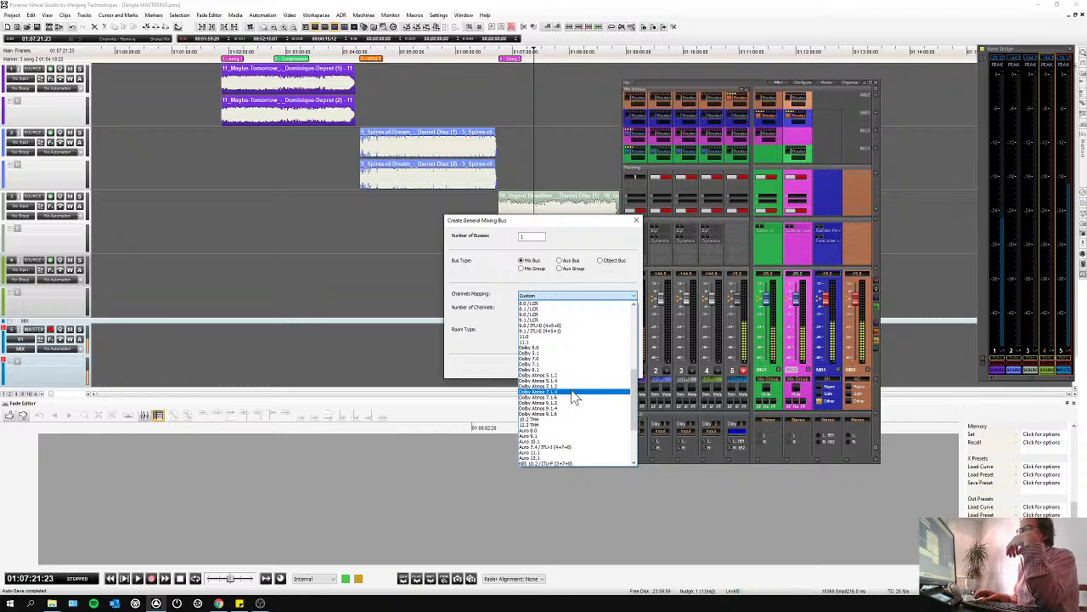
{"action": "scroll", "coordinate": [575, 397], "scroll_direction": "down", "scroll_amount": 3}
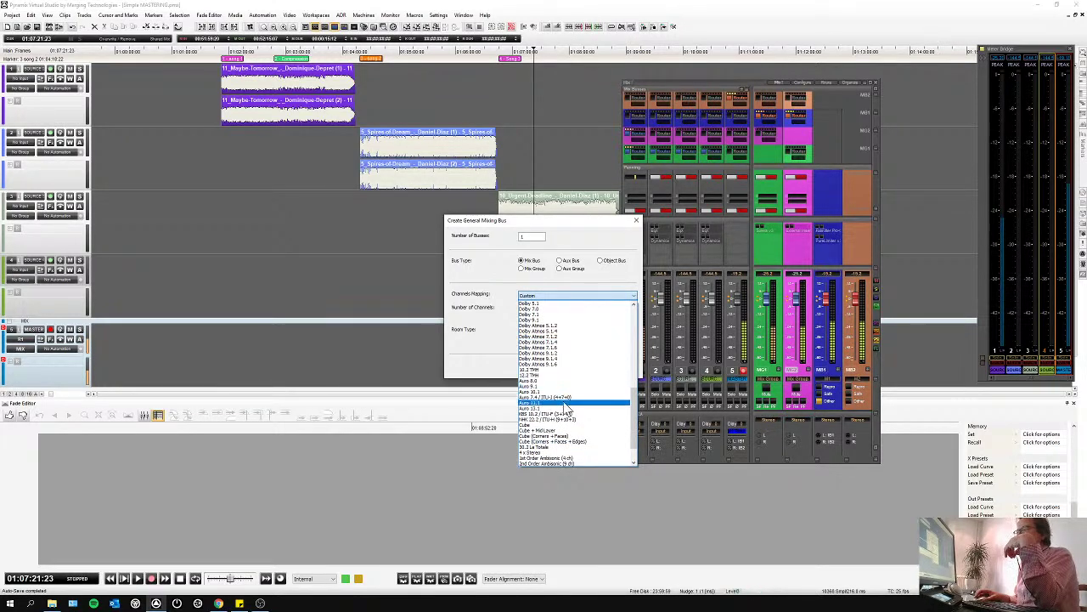
{"action": "scroll", "coordinate": [568, 410], "scroll_direction": "down", "scroll_amount": 2}
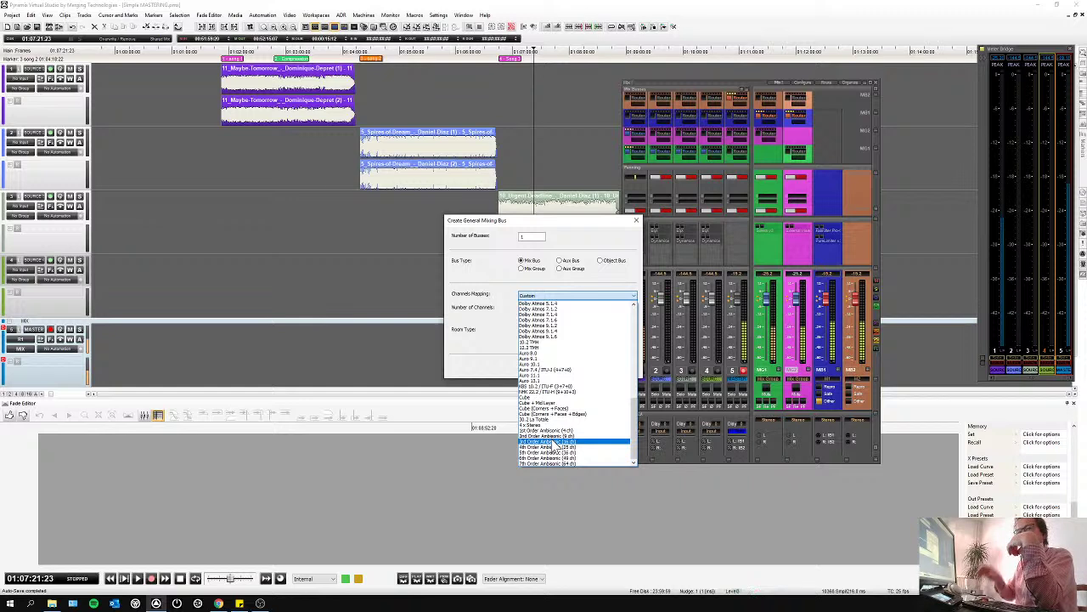
{"action": "left_click", "coordinate": [638, 221]}
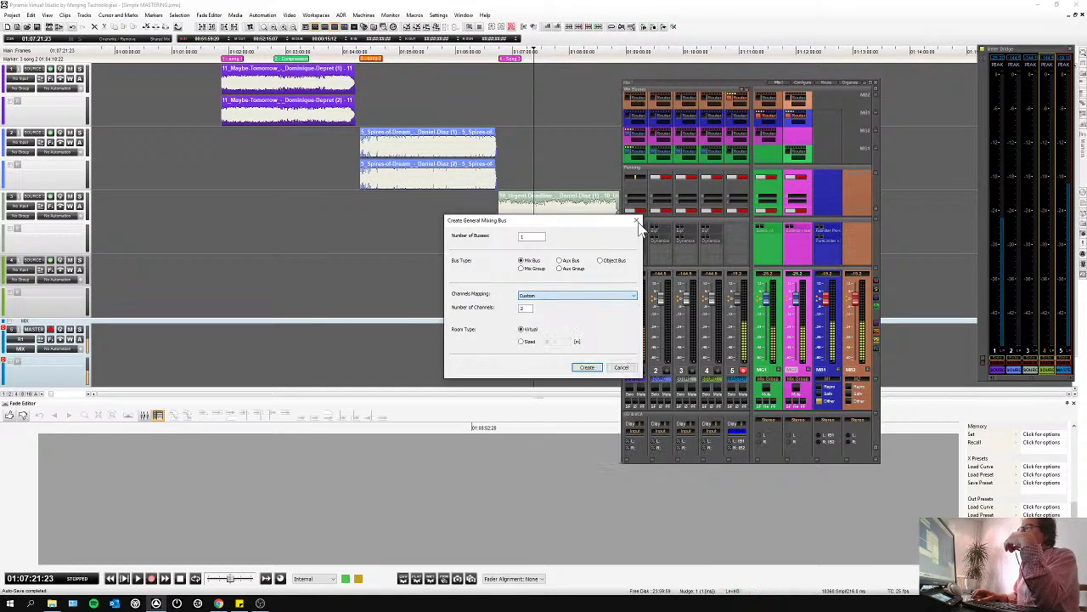
{"action": "left_click", "coordinate": [638, 221]}
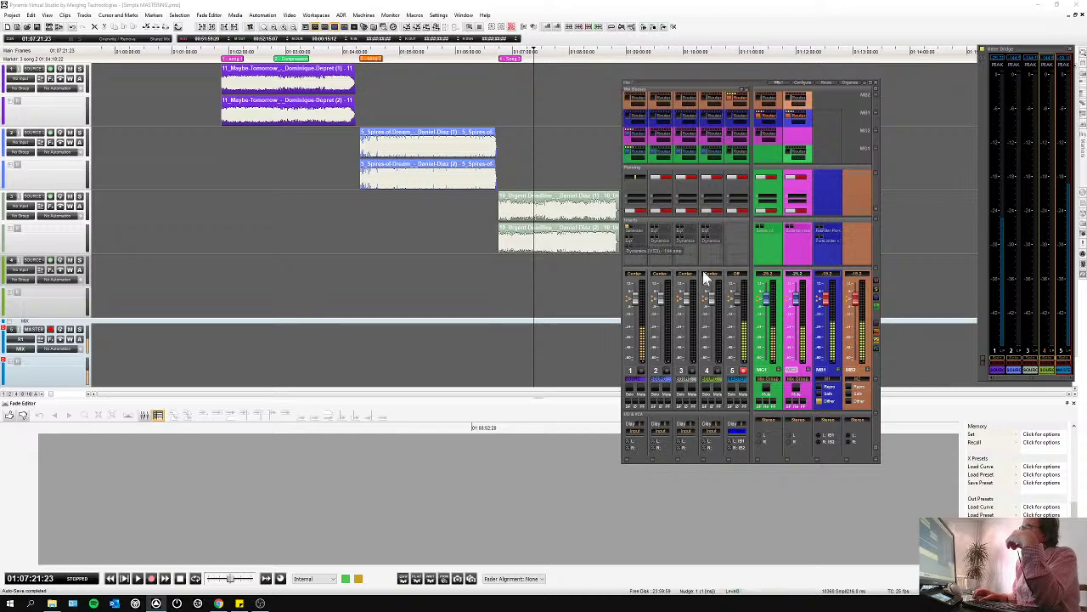
Collapse the mixer's bus routing section and view the Generator effect settings of strip 1.
{"action": "left_click", "coordinate": [744, 100]}
{"action": "left_click_drag", "start_coordinate": [707, 84], "coordinate": [705, 79]}
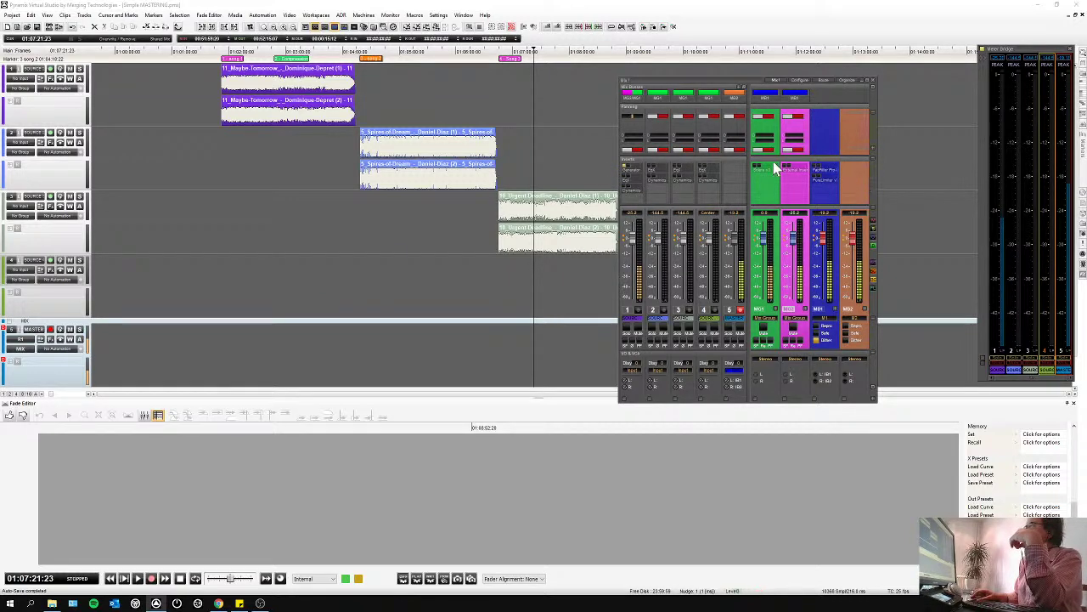
{"action": "left_click", "coordinate": [626, 173]}
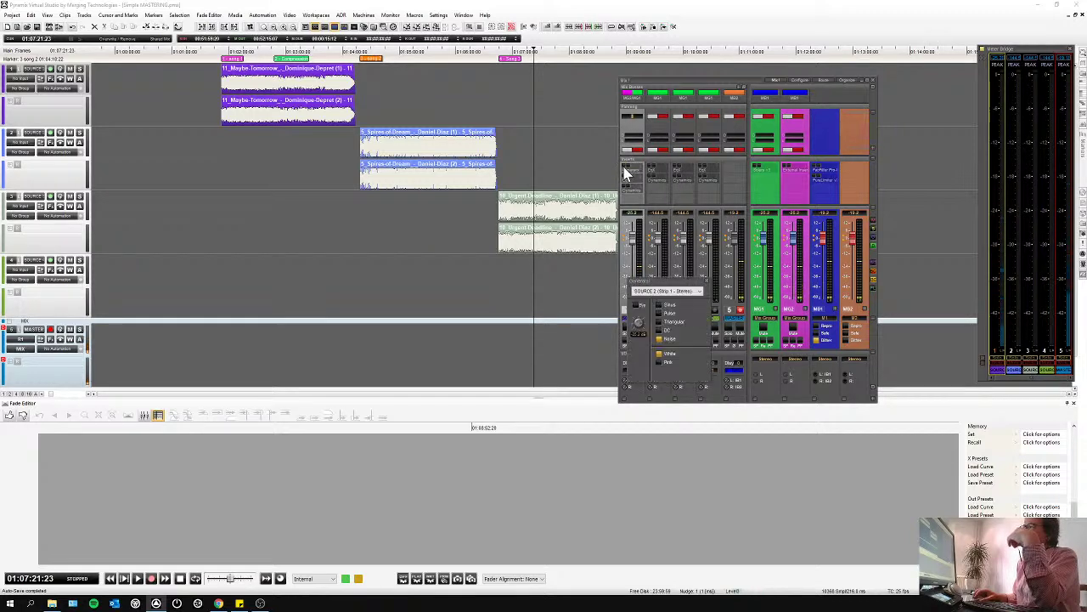
{"action": "left_click", "coordinate": [708, 289]}
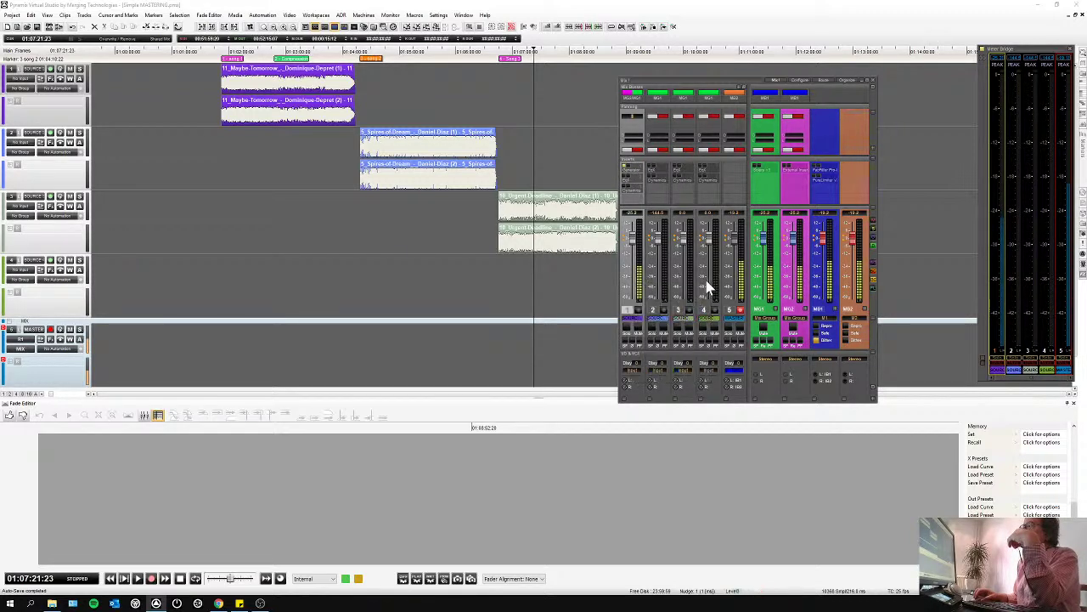
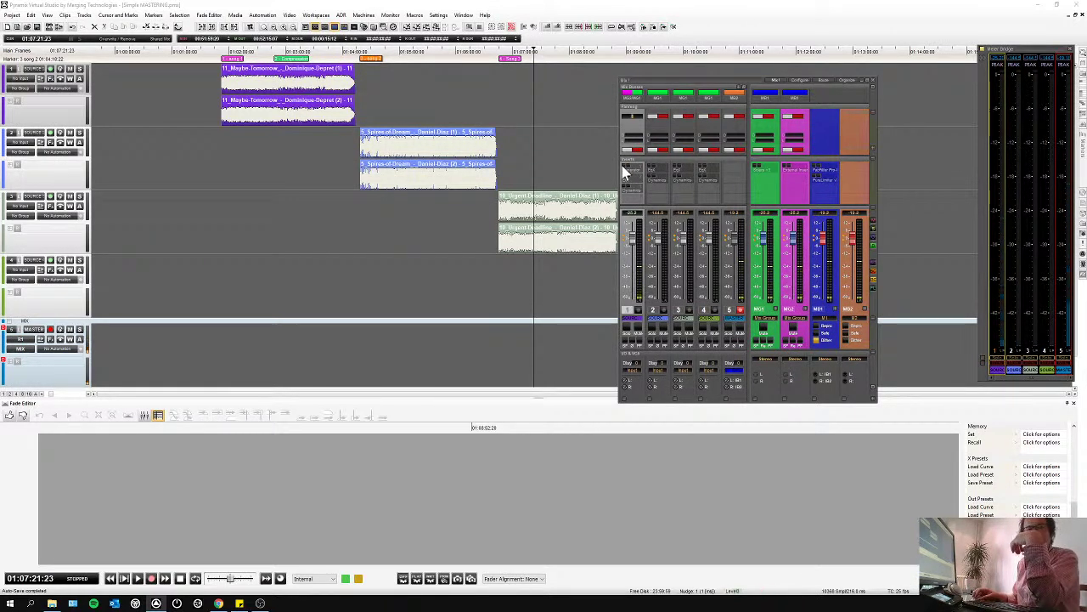
Look through the VS3 effects and VST plug-in vendors available for insertion on mixer strip 2.
{"action": "right_click", "coordinate": [657, 196]}
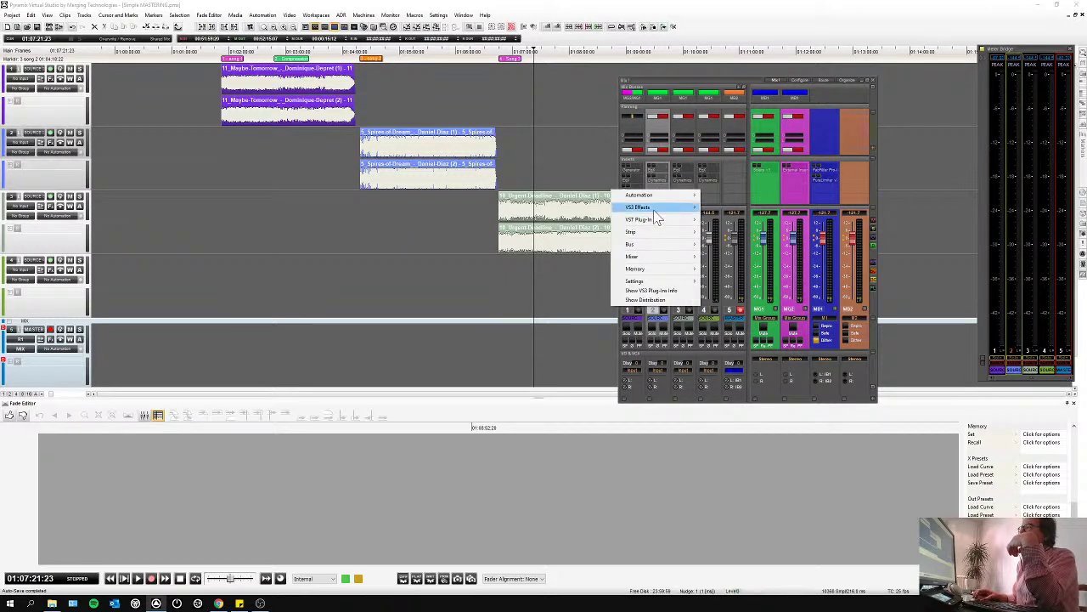
{"action": "mouse_move", "coordinate": [655, 211]}
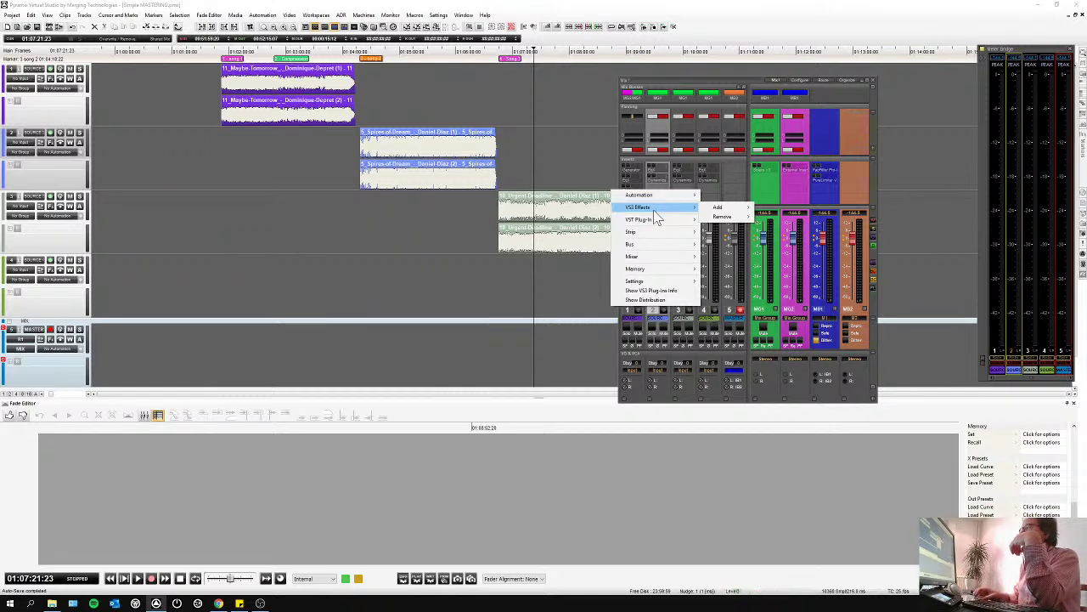
{"action": "mouse_move", "coordinate": [718, 208]}
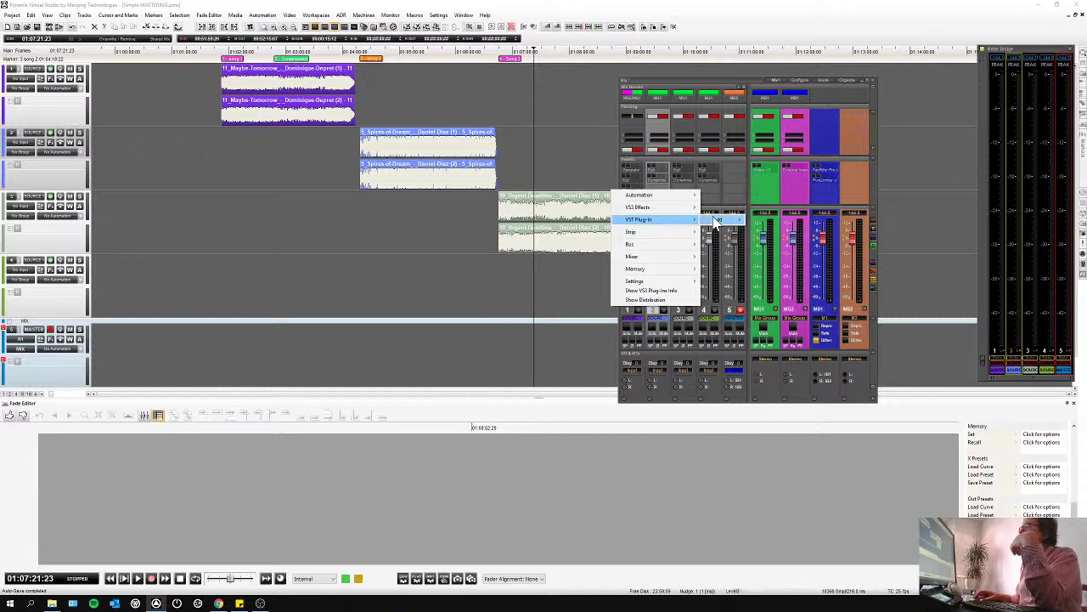
{"action": "mouse_move", "coordinate": [779, 222]}
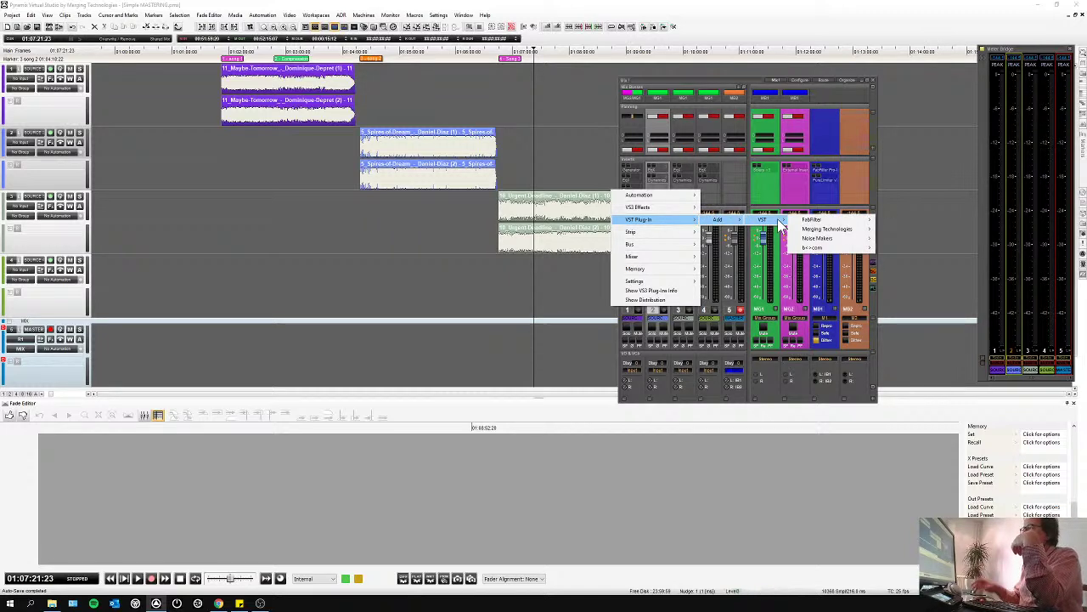
{"action": "left_click", "coordinate": [698, 81]}
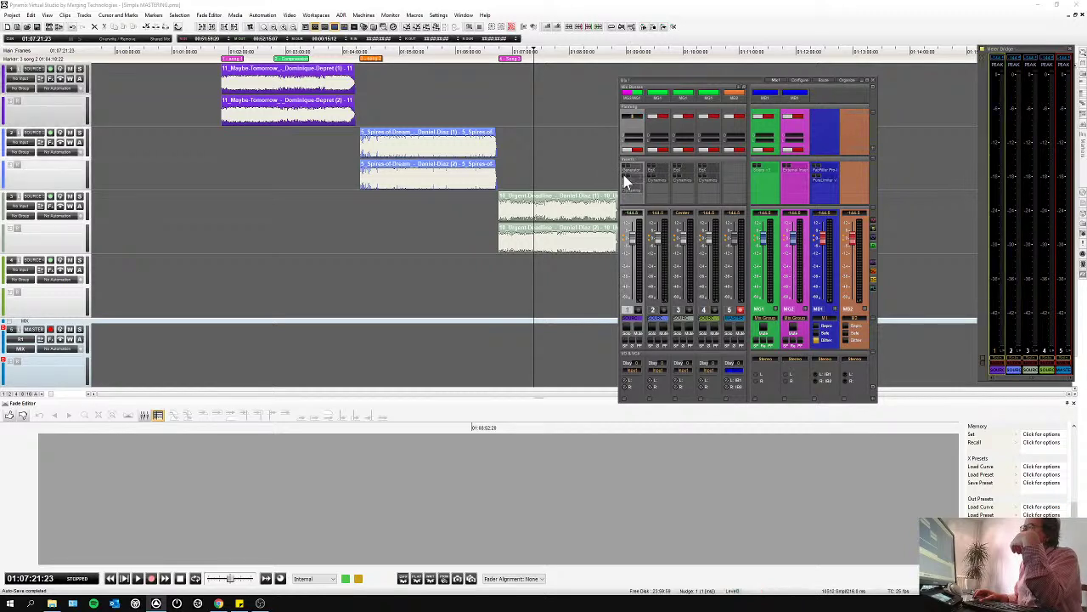
Turn the third EQ-X band of strip 1 into a cut near 200 Hz, and view the Solera dynamics plug-in on mix group MG1.
{"action": "left_click", "coordinate": [633, 185]}
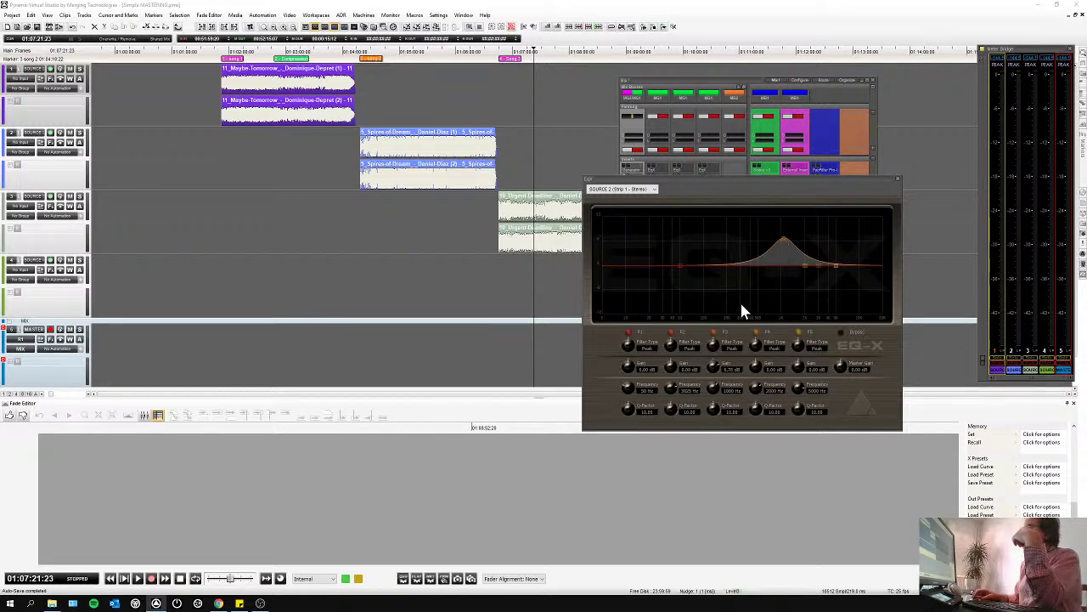
{"action": "left_click_drag", "start_coordinate": [777, 236], "coordinate": [712, 291]}
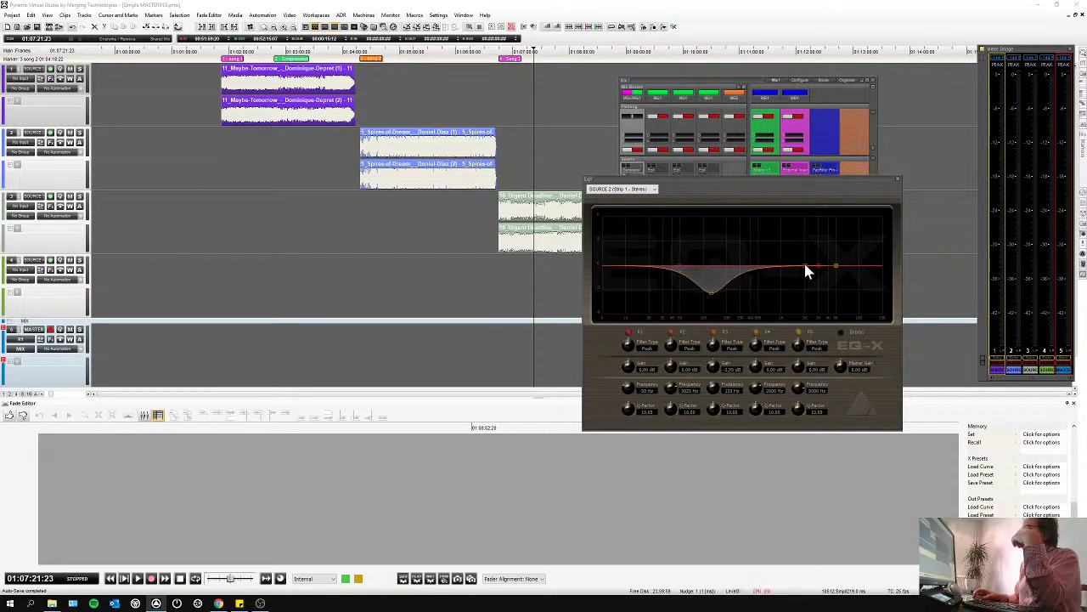
{"action": "left_click", "coordinate": [897, 178]}
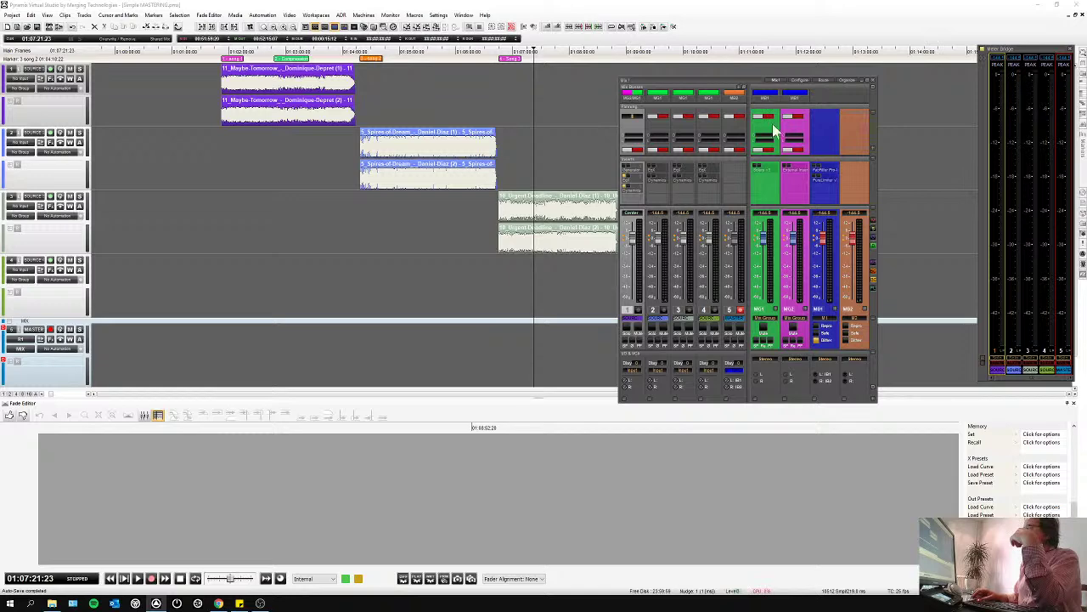
{"action": "left_click", "coordinate": [759, 170]}
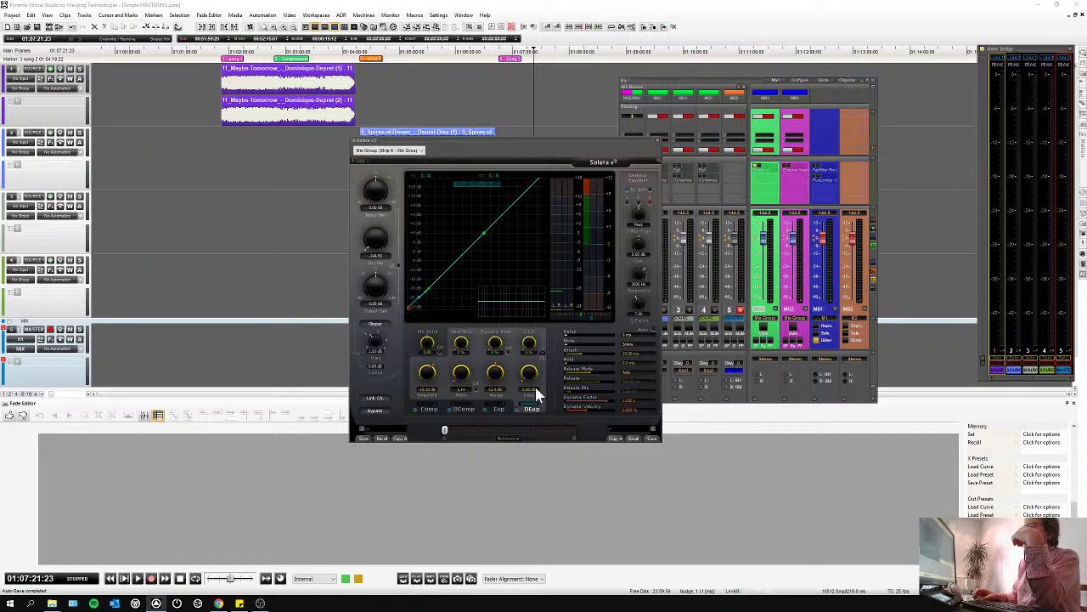
{"action": "left_click", "coordinate": [656, 141]}
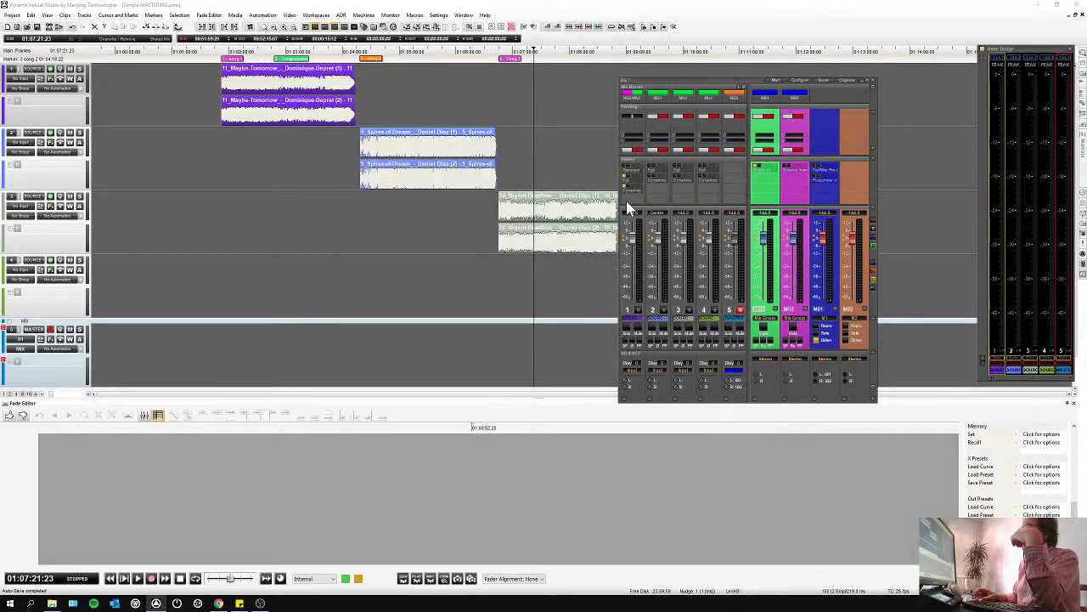
Play the first song from 01:02:29:02 and deepen the FabFilter Pro-Q 3 band on mix bus MB1 to about -24 dB.
{"action": "left_click", "coordinate": [814, 172]}
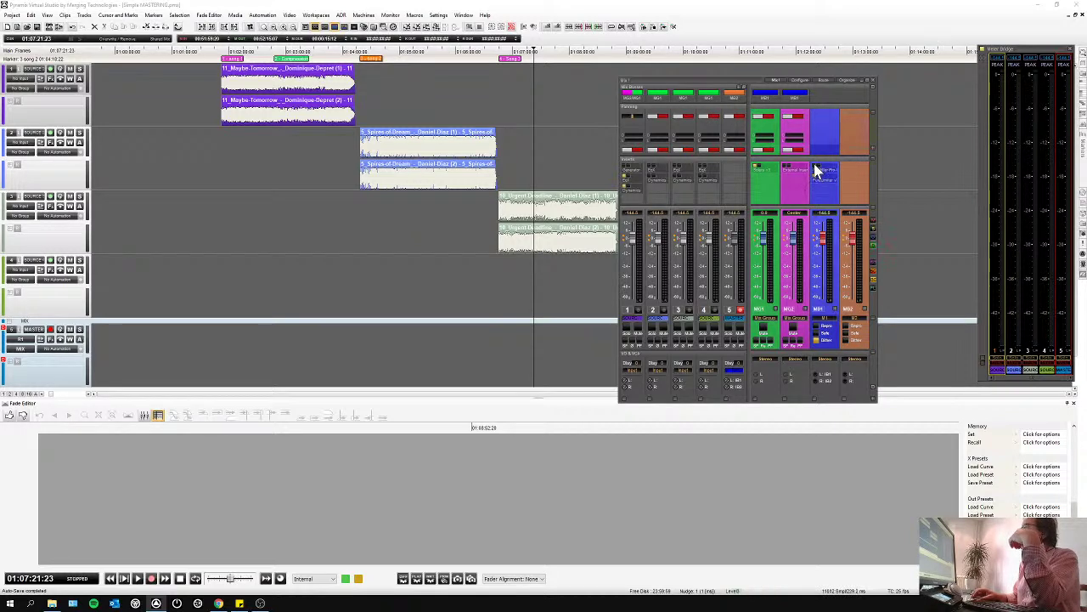
{"action": "double_click", "coordinate": [828, 175]}
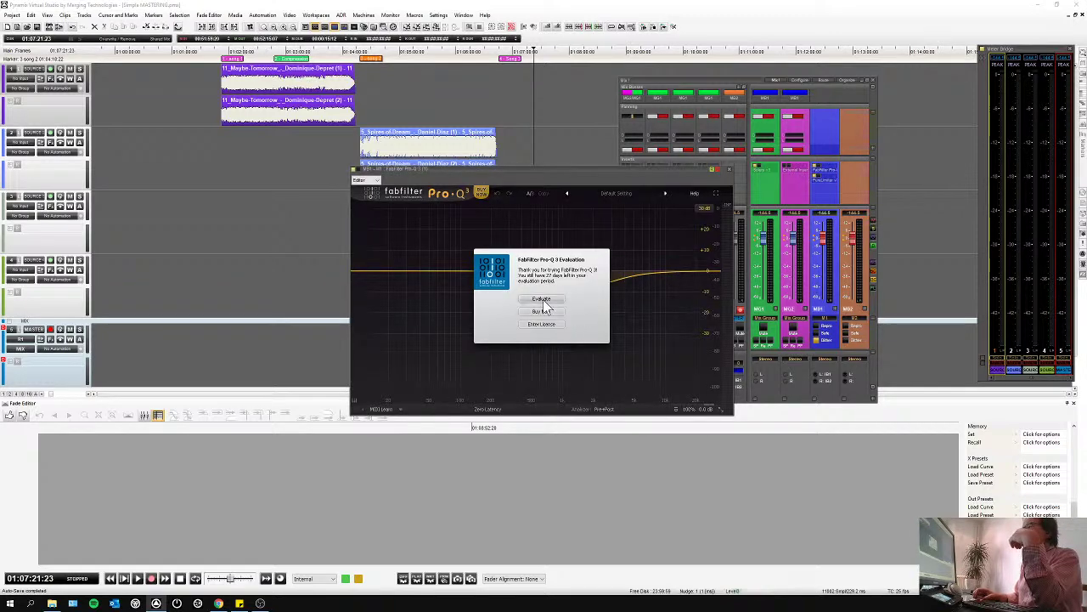
{"action": "left_click", "coordinate": [542, 300]}
{"action": "left_click", "coordinate": [256, 51]}
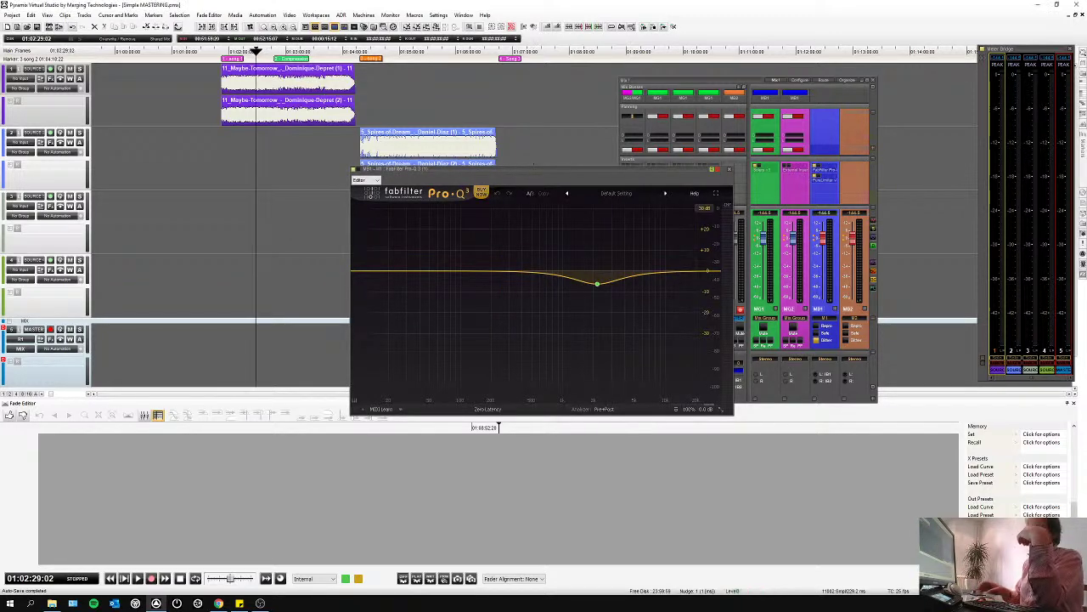
{"action": "key", "text": "space"}
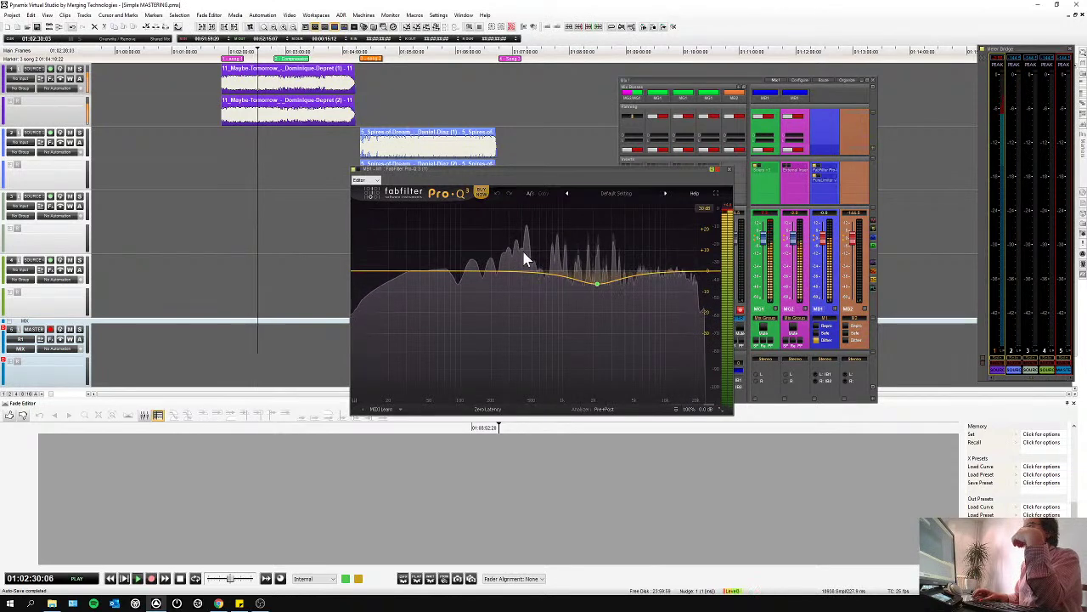
{"action": "left_click_drag", "start_coordinate": [599, 284], "coordinate": [588, 320]}
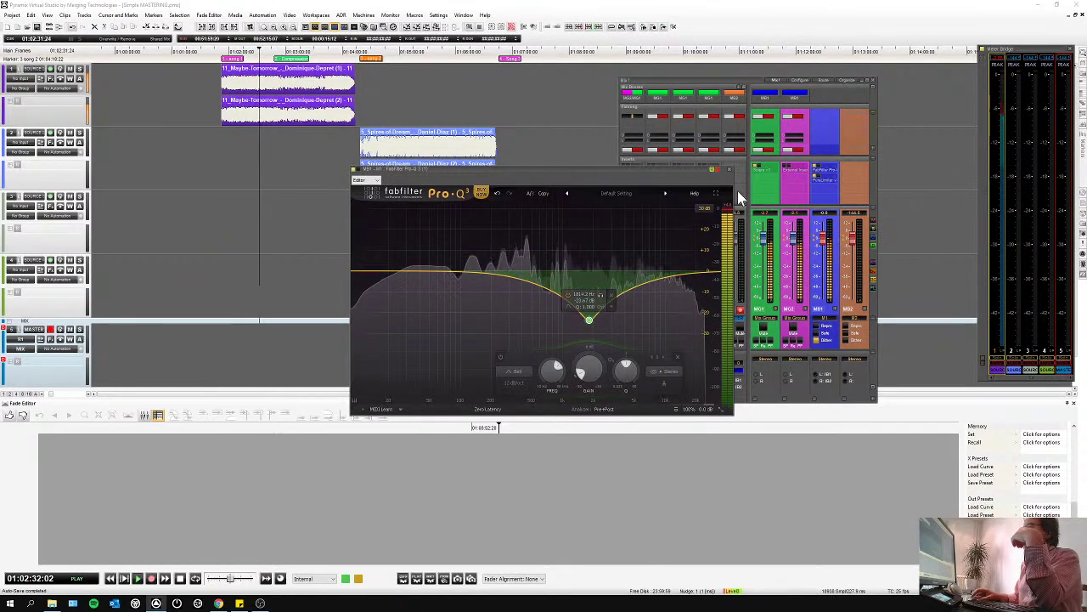
{"action": "left_click", "coordinate": [729, 169]}
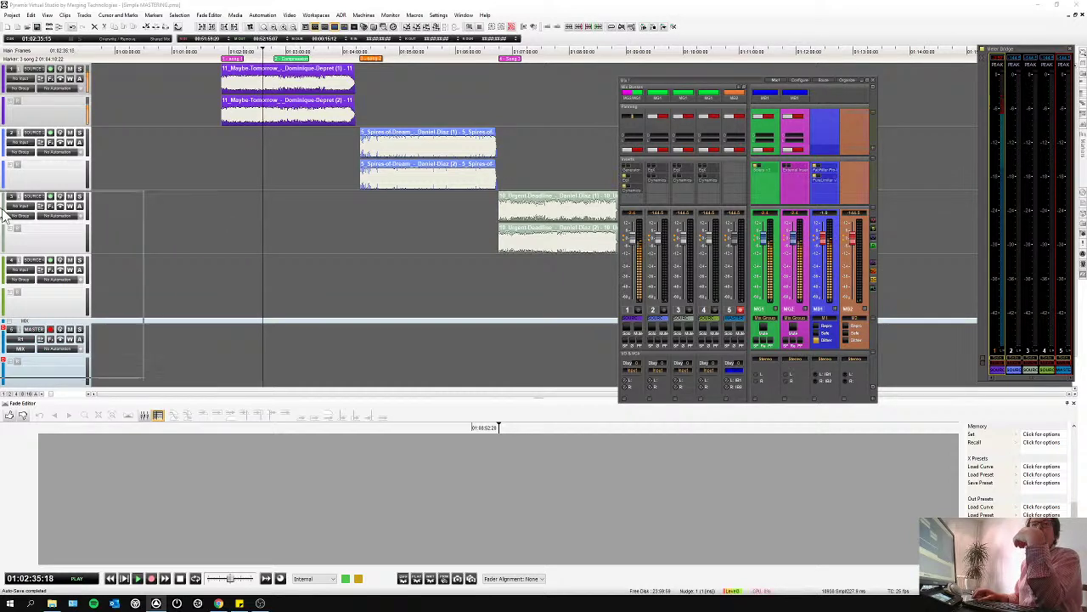
Lower the threshold slightly in the Pure Limiter on the mix bus and close the plug-in.
{"action": "left_click_drag", "start_coordinate": [309, 211], "coordinate": [423, 211]}
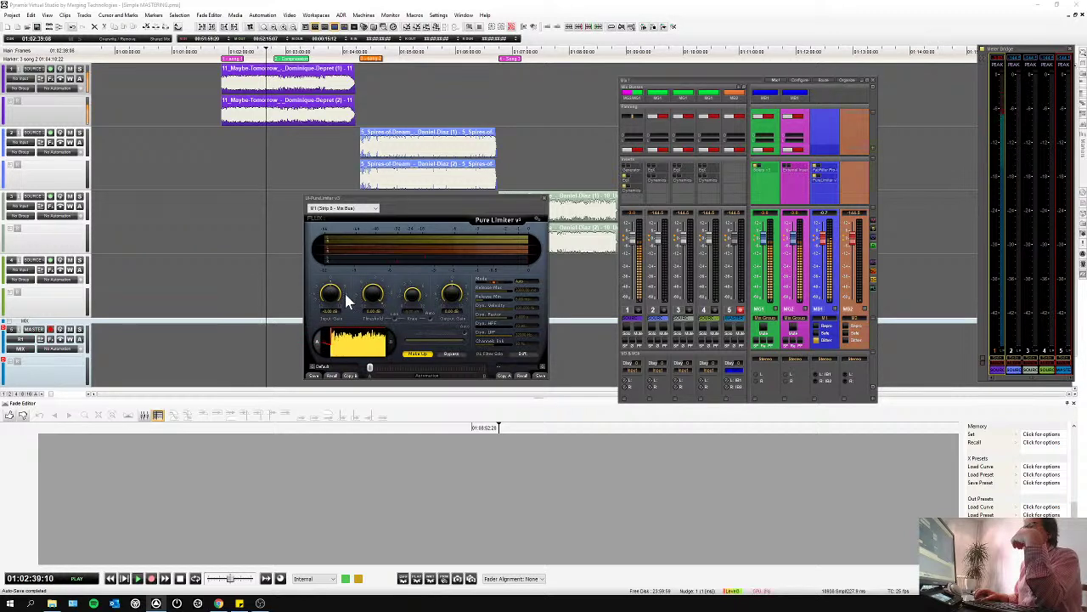
{"action": "left_click_drag", "start_coordinate": [372, 297], "coordinate": [358, 299]}
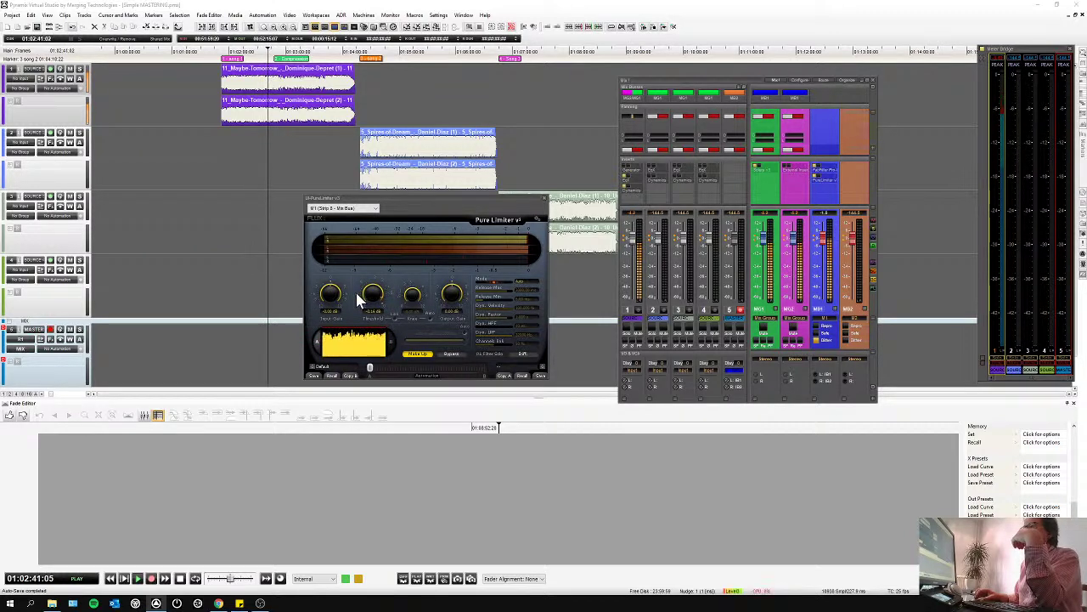
{"action": "left_click", "coordinate": [544, 197]}
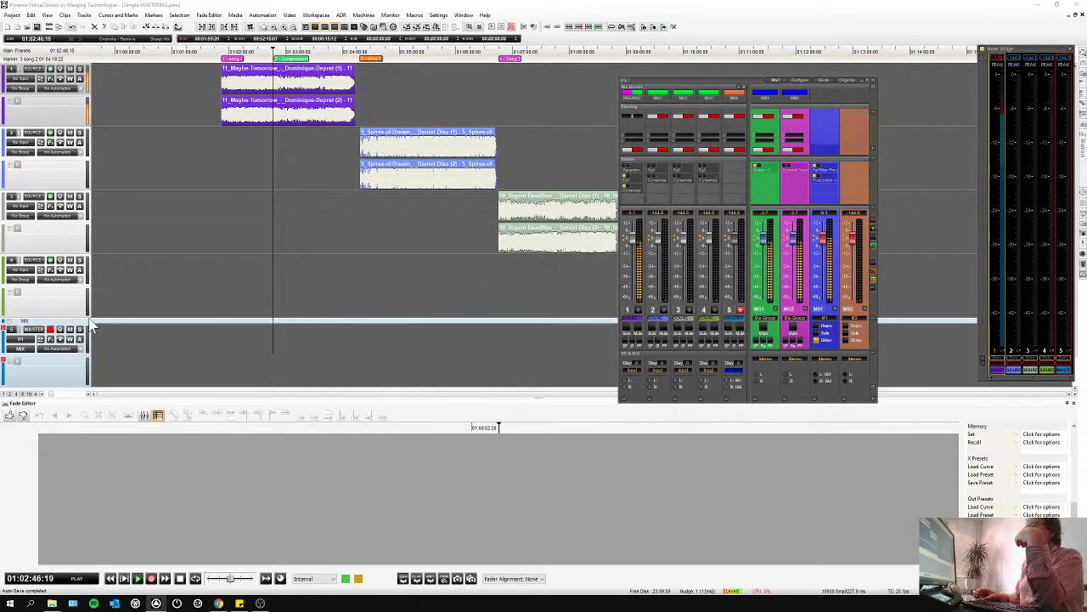
Select the Master track, set the Final Check metering to mix bus MB1, and place the metering window beside the mixer.
{"action": "left_click", "coordinate": [62, 338]}
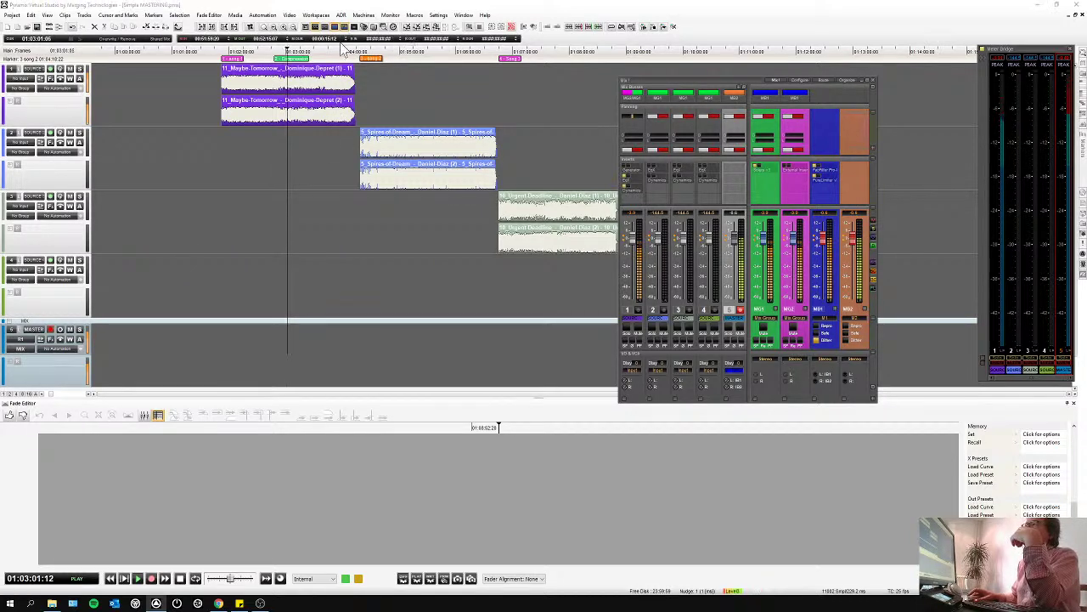
{"action": "left_click_drag", "start_coordinate": [57, 162], "coordinate": [928, 173]}
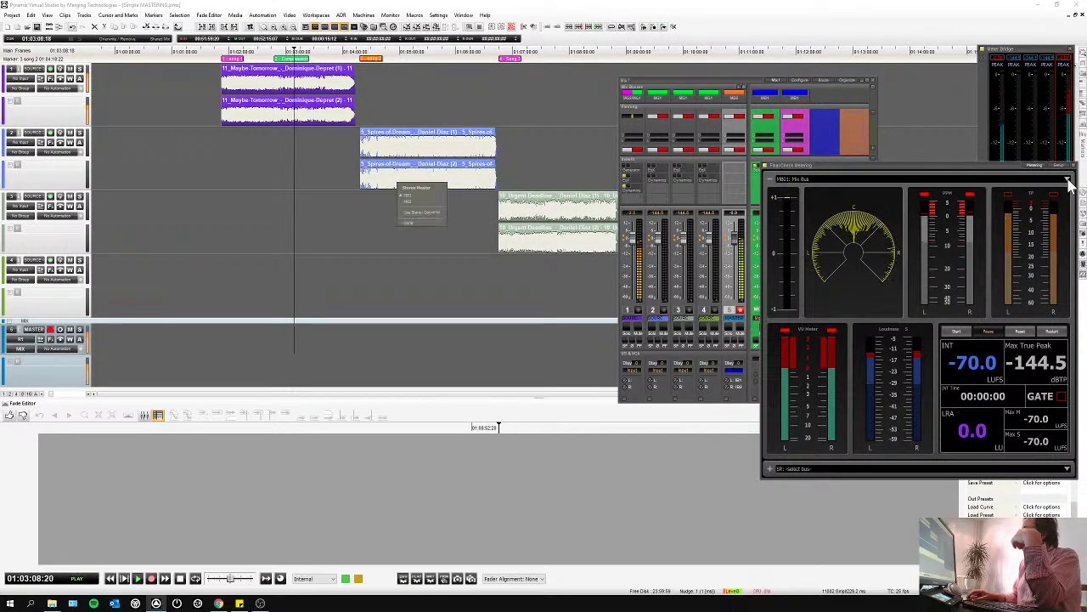
{"action": "left_click", "coordinate": [410, 197]}
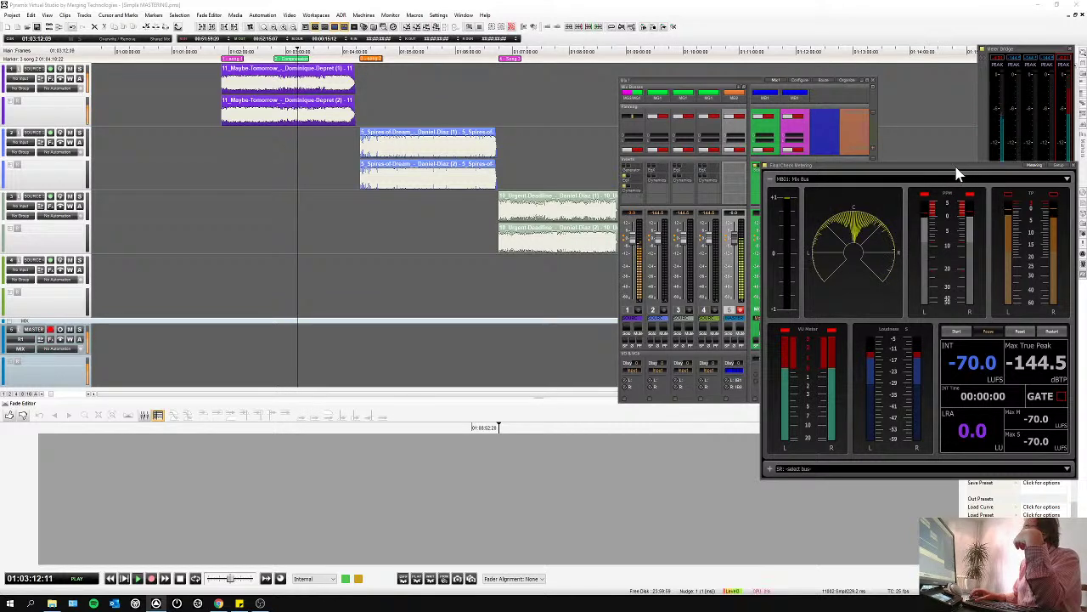
{"action": "left_click_drag", "start_coordinate": [959, 169], "coordinate": [945, 169]}
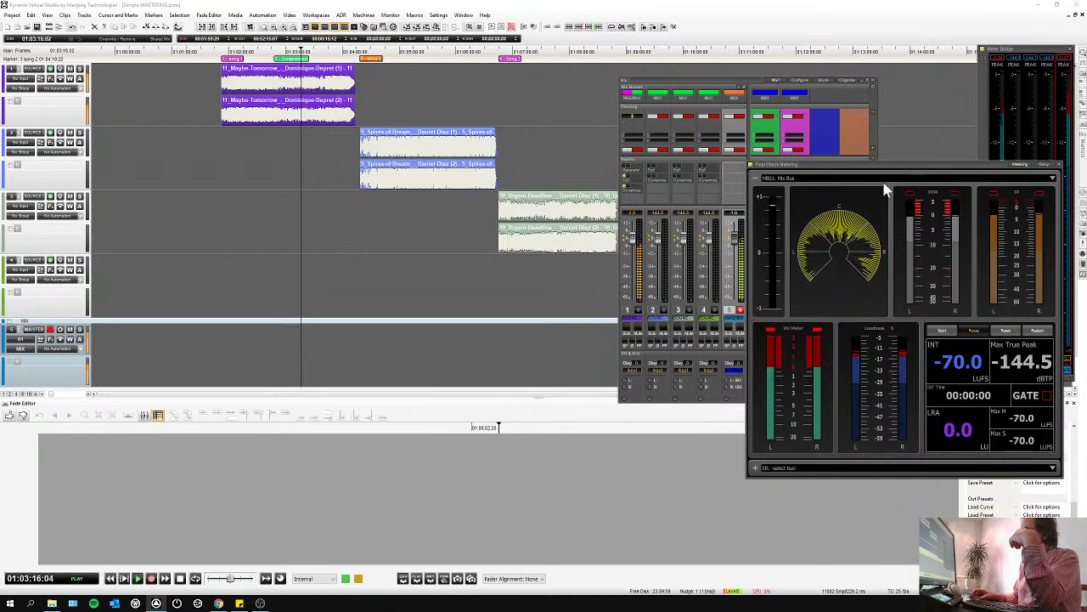
{"action": "left_click_drag", "start_coordinate": [877, 174], "coordinate": [320, 258]}
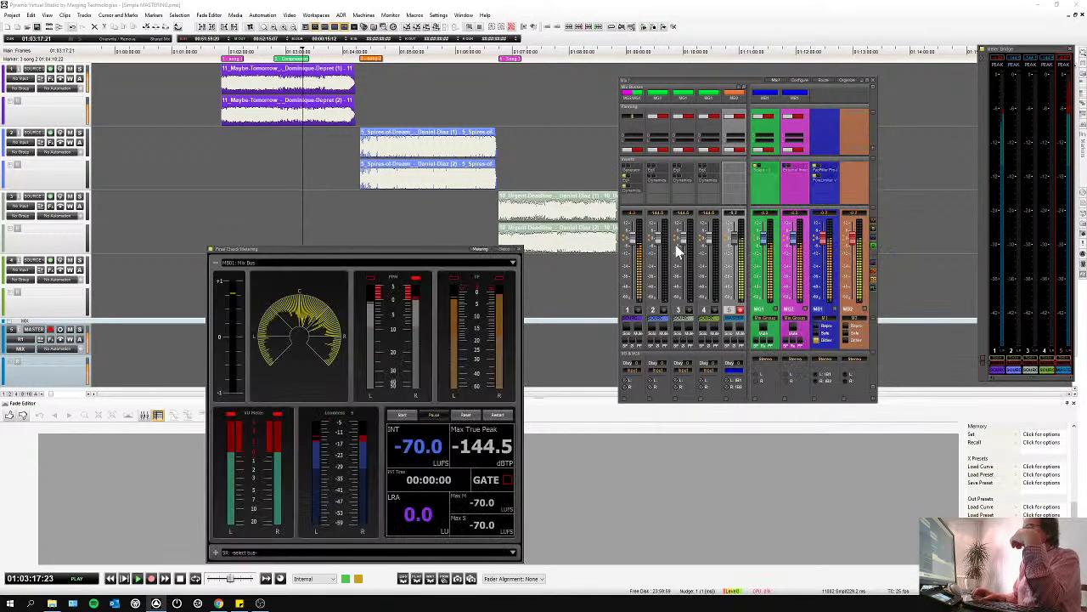
Lower the fader of mixer strip 1, shift the Final Check window up slightly, and start its integrated loudness measurement.
{"action": "left_click_drag", "start_coordinate": [633, 240], "coordinate": [633, 261]}
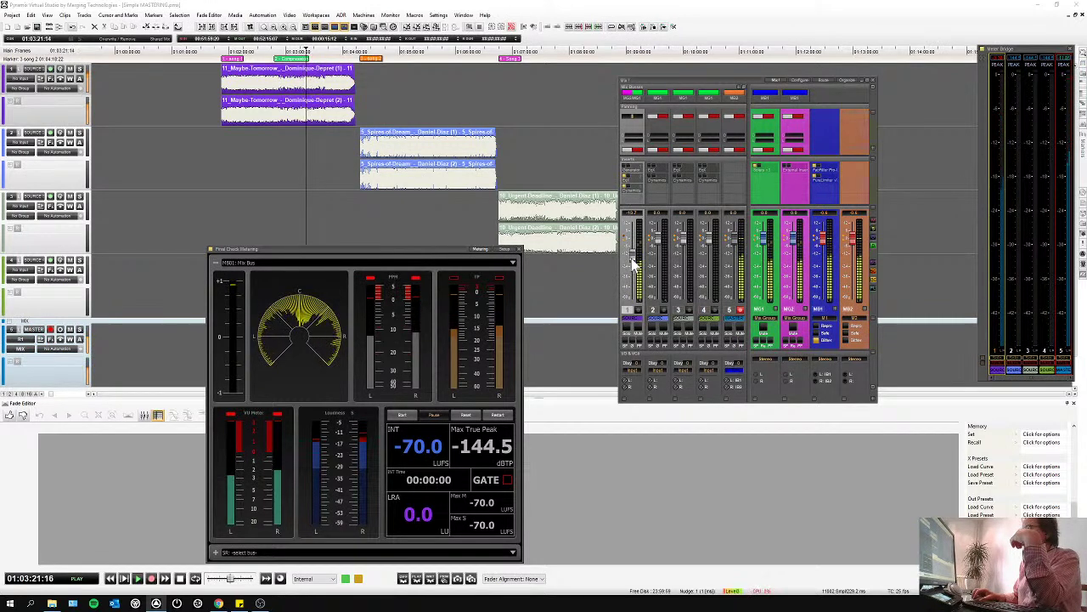
{"action": "left_click_drag", "start_coordinate": [404, 255], "coordinate": [397, 224]}
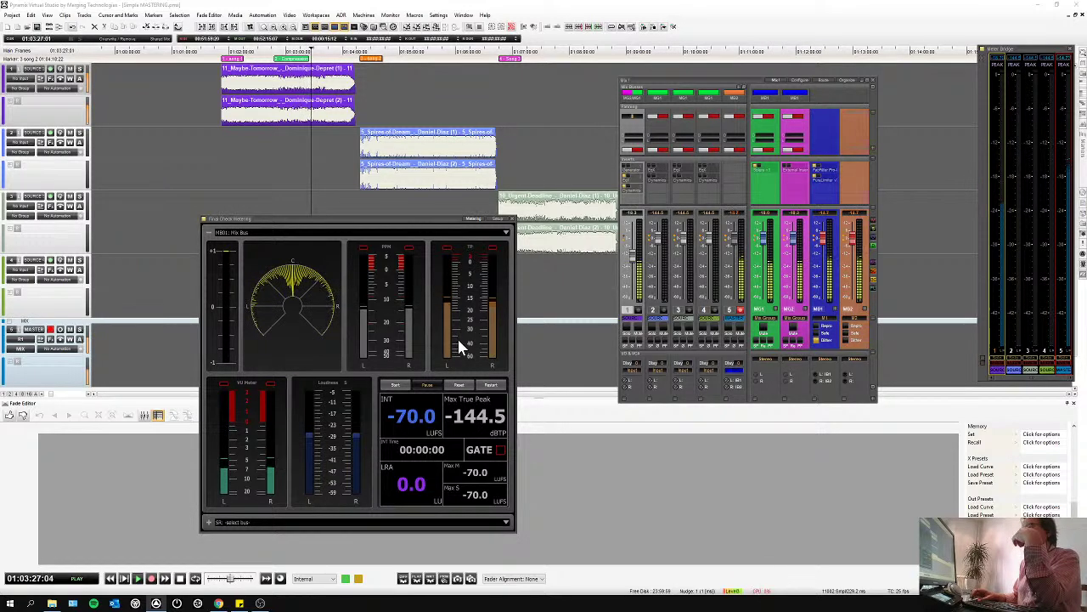
{"action": "left_click", "coordinate": [466, 416]}
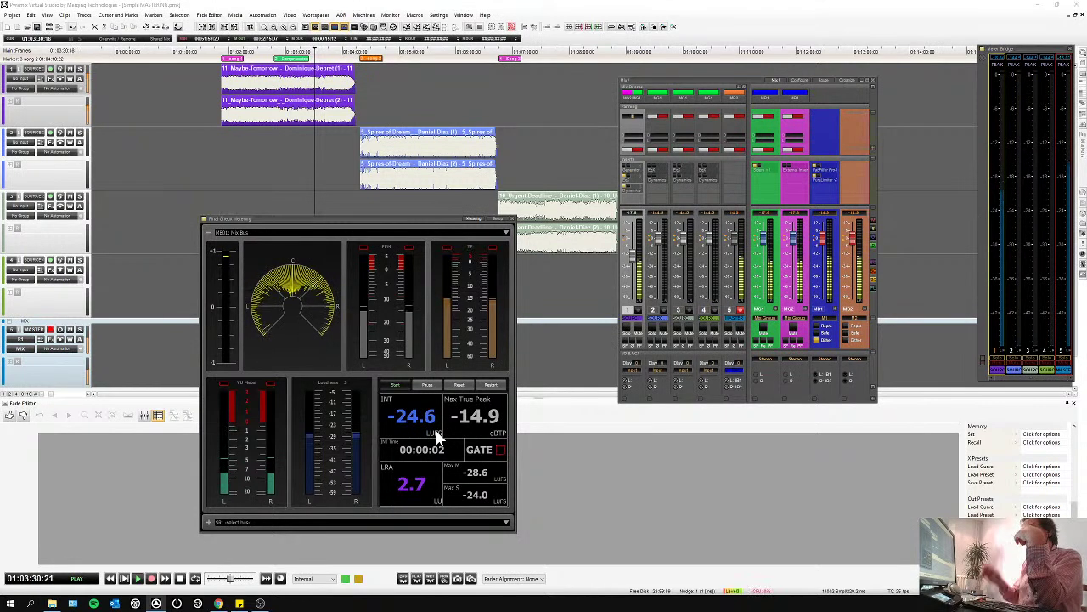
Disable the PPM meter in the Final Check setup, review the remaining meter options, and return to the metering view.
{"action": "left_click", "coordinate": [498, 220]}
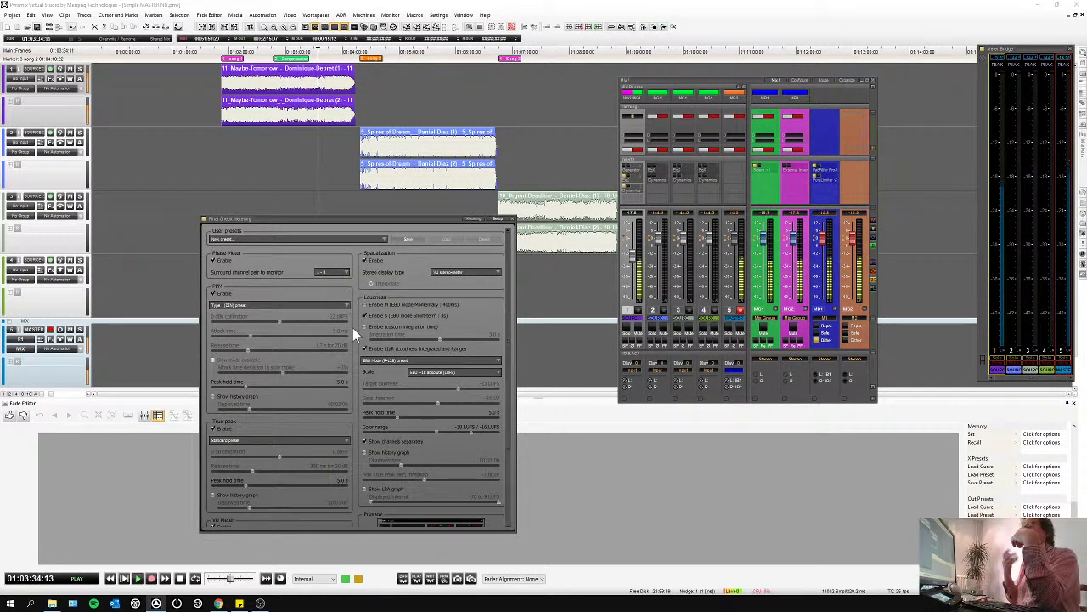
{"action": "scroll", "coordinate": [352, 329], "scroll_direction": "down", "scroll_amount": 3}
{"action": "scroll", "coordinate": [352, 328], "scroll_direction": "up", "scroll_amount": 3}
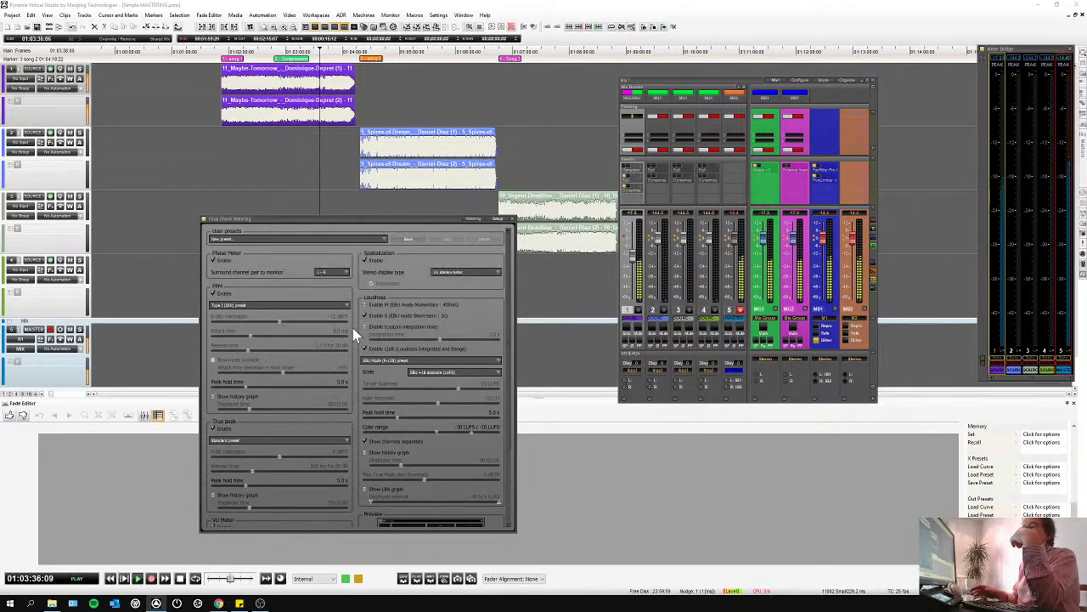
{"action": "left_click", "coordinate": [215, 294]}
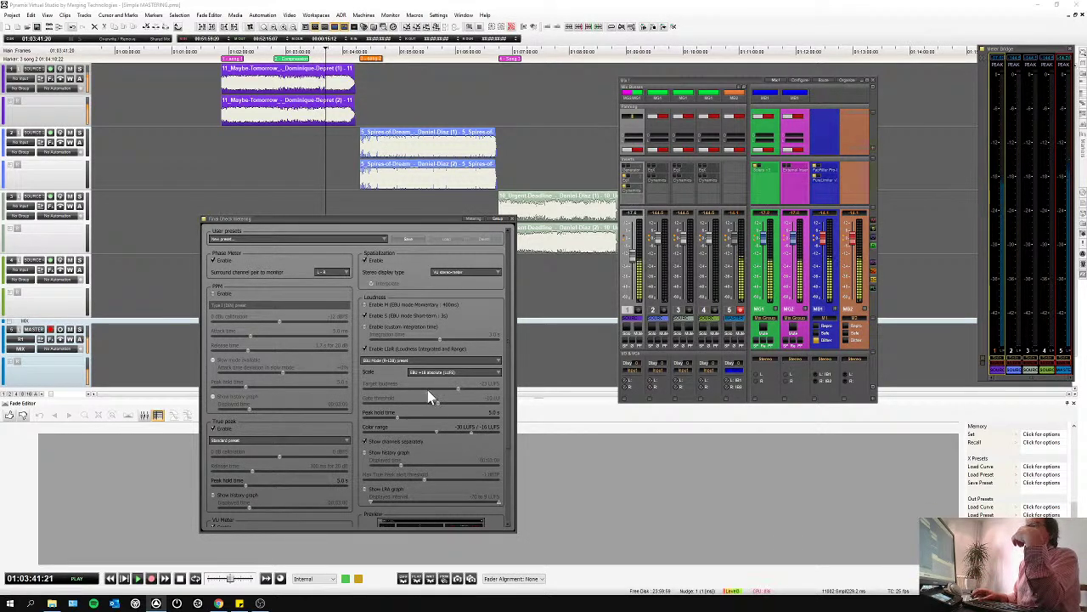
{"action": "scroll", "coordinate": [429, 396], "scroll_direction": "down", "scroll_amount": 1}
{"action": "scroll", "coordinate": [433, 438], "scroll_direction": "down", "scroll_amount": 3}
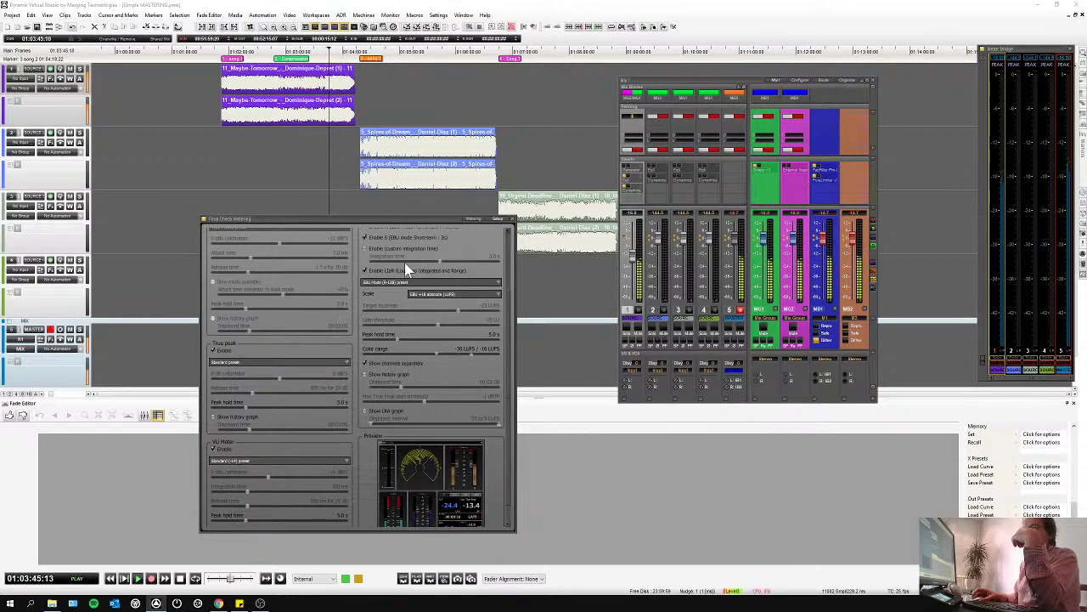
{"action": "scroll", "coordinate": [412, 363], "scroll_direction": "down", "scroll_amount": 1}
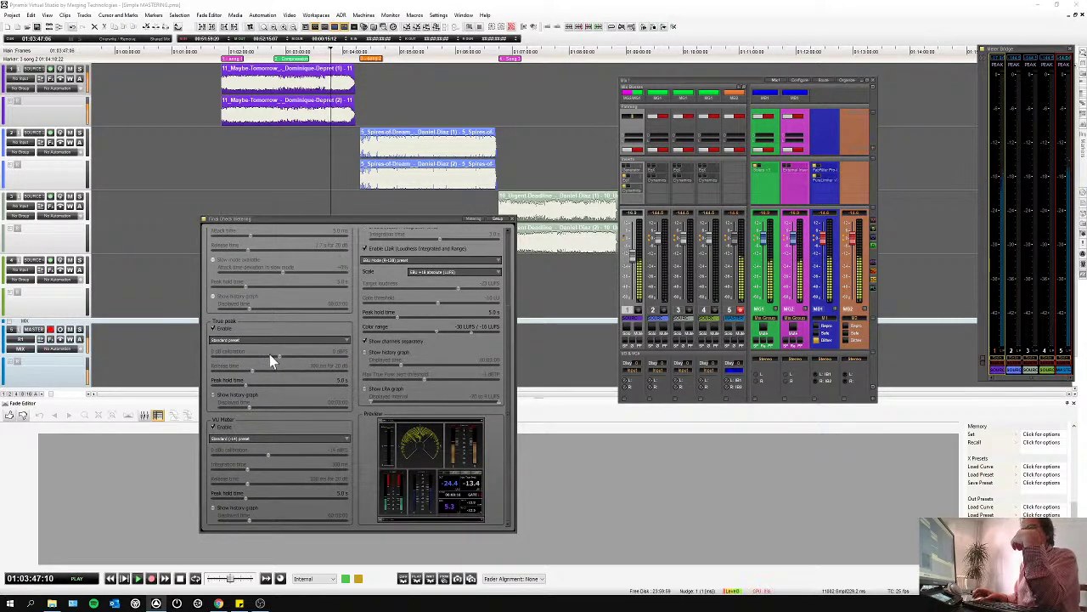
{"action": "left_click", "coordinate": [474, 218]}
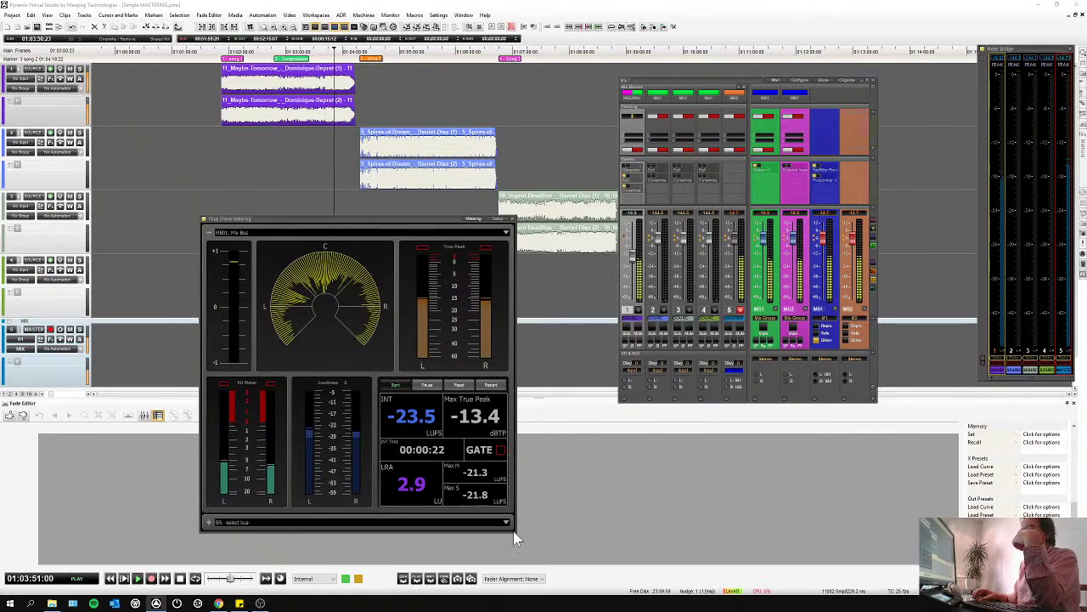
Shrink the Final Check window, then expand its second bus meter section and collapse it again.
{"action": "left_click_drag", "start_coordinate": [516, 534], "coordinate": [403, 371]}
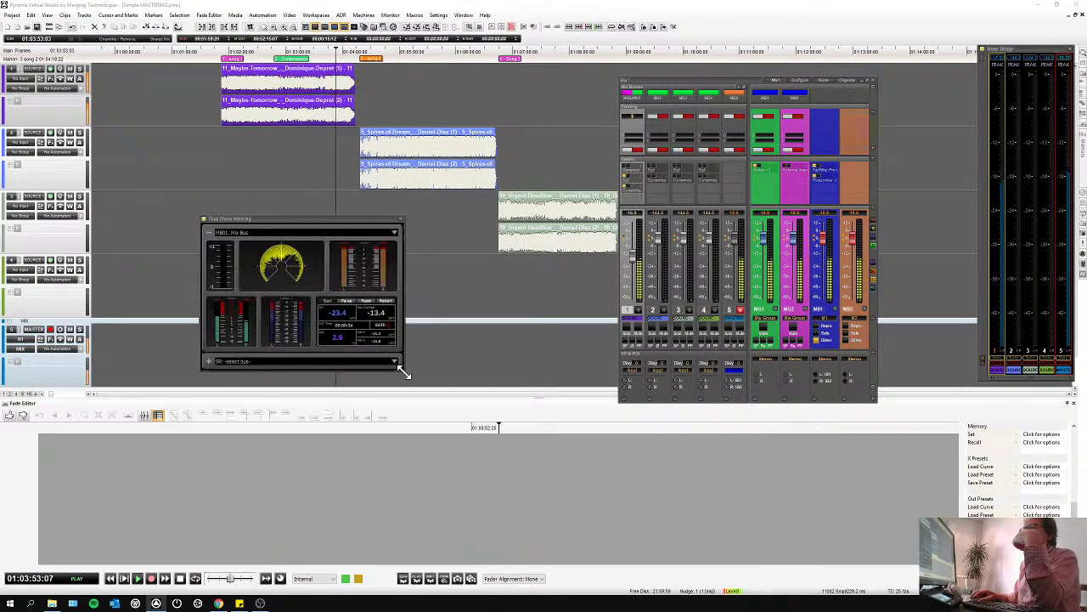
{"action": "left_click", "coordinate": [209, 361]}
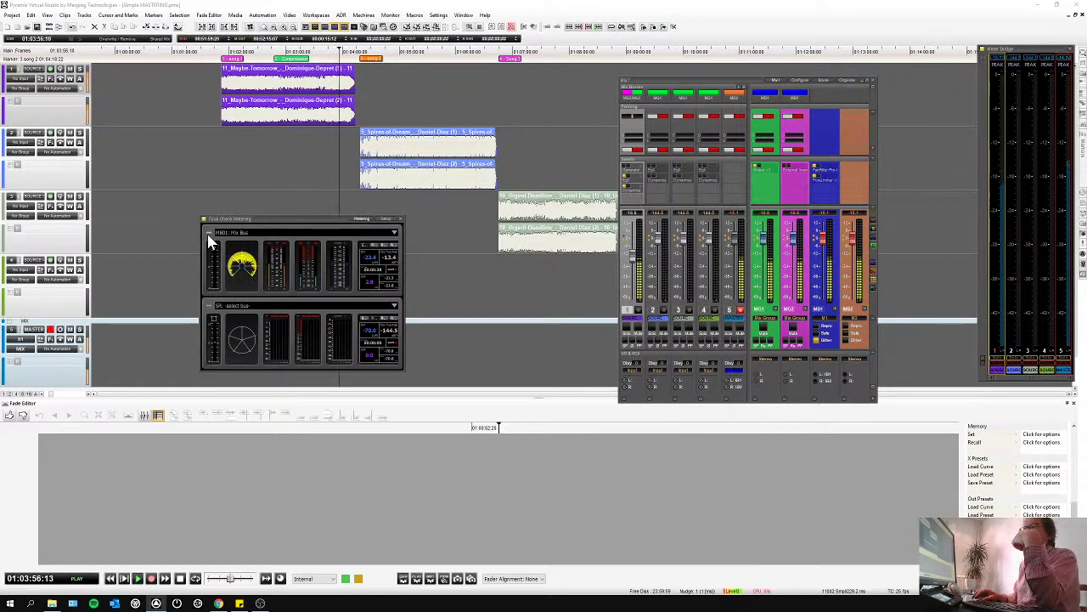
{"action": "left_click", "coordinate": [208, 305]}
Enlarge the Final Check setup, disable the VU meter and the short-term, integrated and range loudness meters, and return to the metering view.
{"action": "left_click", "coordinate": [383, 221]}
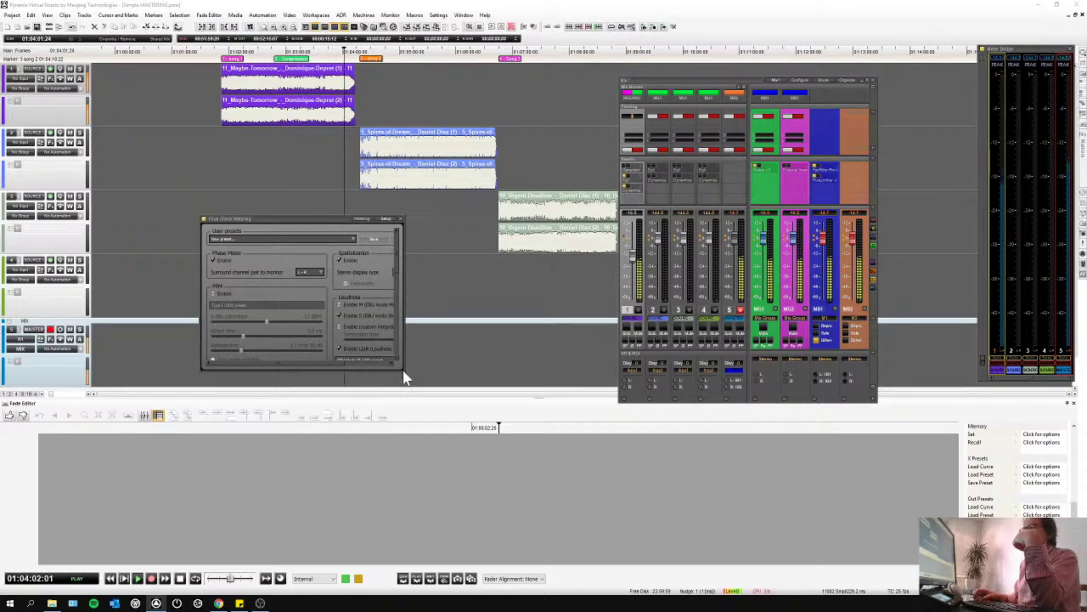
{"action": "left_click_drag", "start_coordinate": [403, 374], "coordinate": [593, 435]}
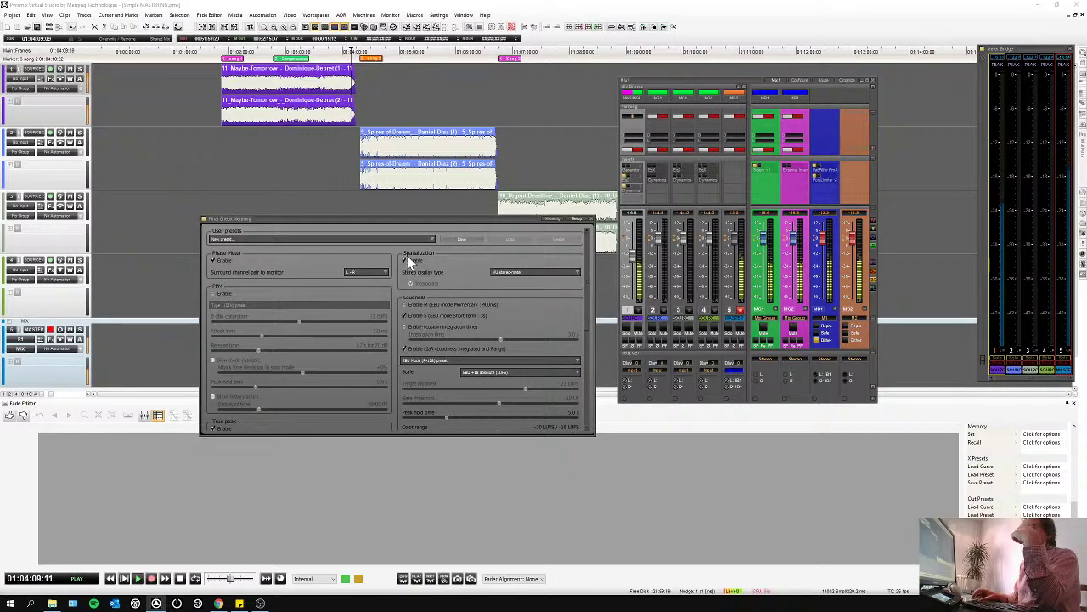
{"action": "scroll", "coordinate": [261, 322], "scroll_direction": "down", "scroll_amount": 3}
{"action": "scroll", "coordinate": [261, 328], "scroll_direction": "down", "scroll_amount": 2}
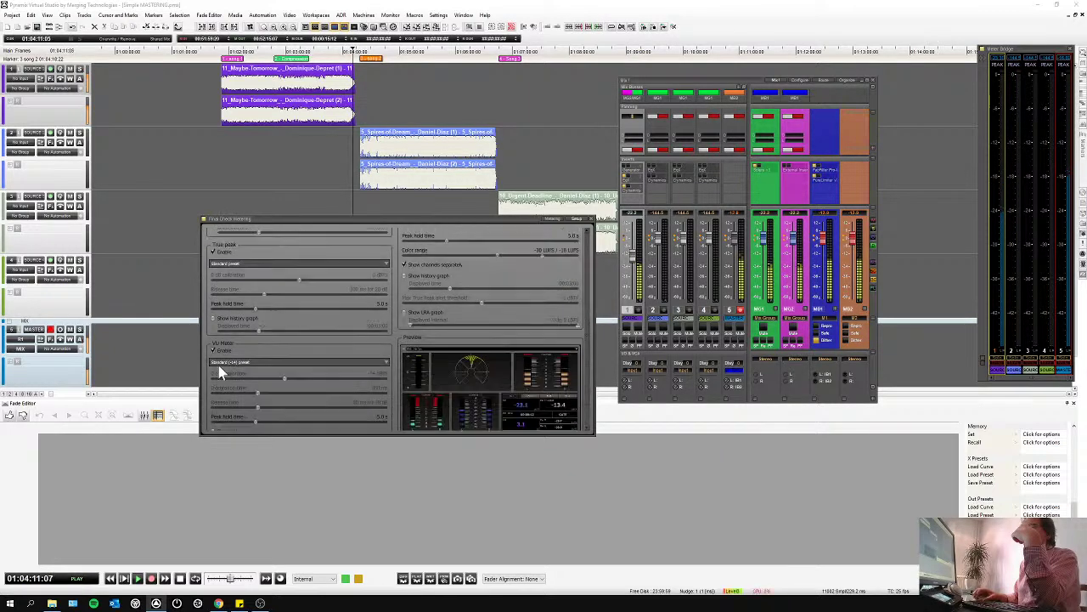
{"action": "scroll", "coordinate": [345, 358], "scroll_direction": "up", "scroll_amount": 2}
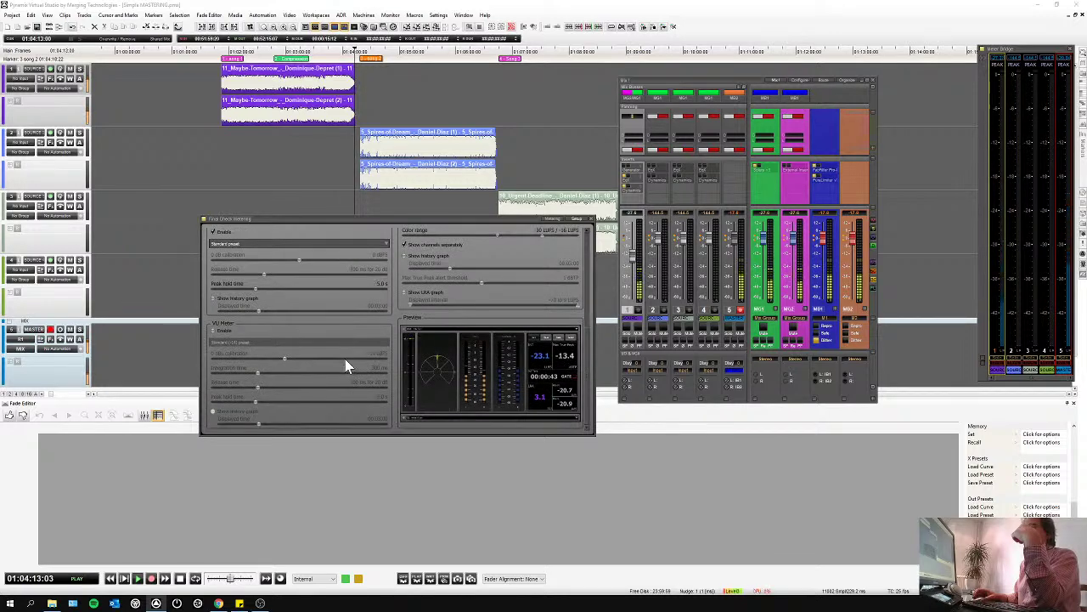
{"action": "scroll", "coordinate": [424, 323], "scroll_direction": "up", "scroll_amount": 1}
{"action": "scroll", "coordinate": [423, 323], "scroll_direction": "up", "scroll_amount": 2}
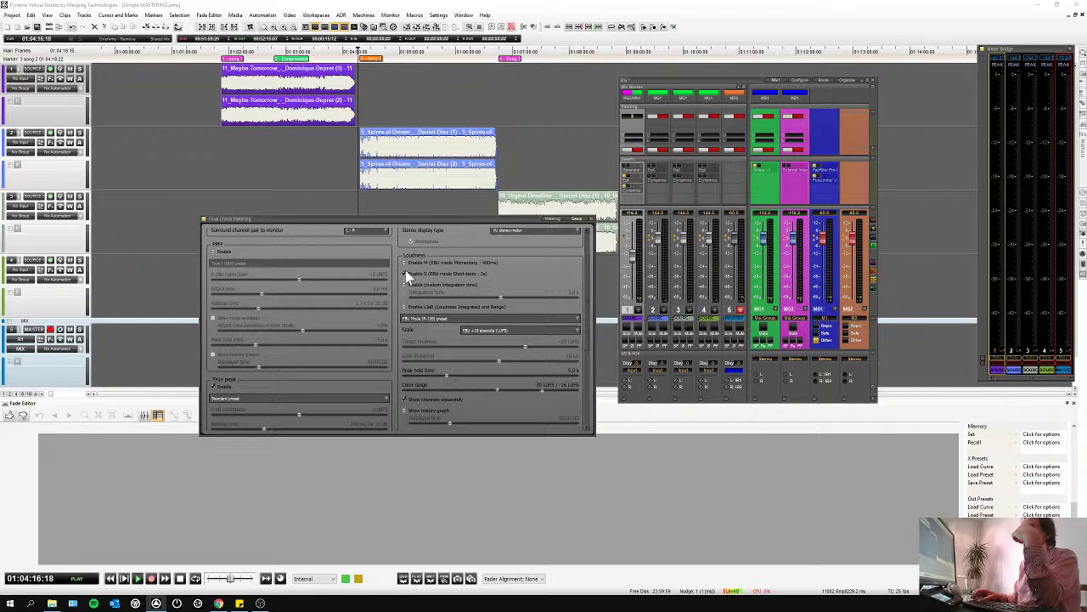
{"action": "left_click", "coordinate": [552, 219]}
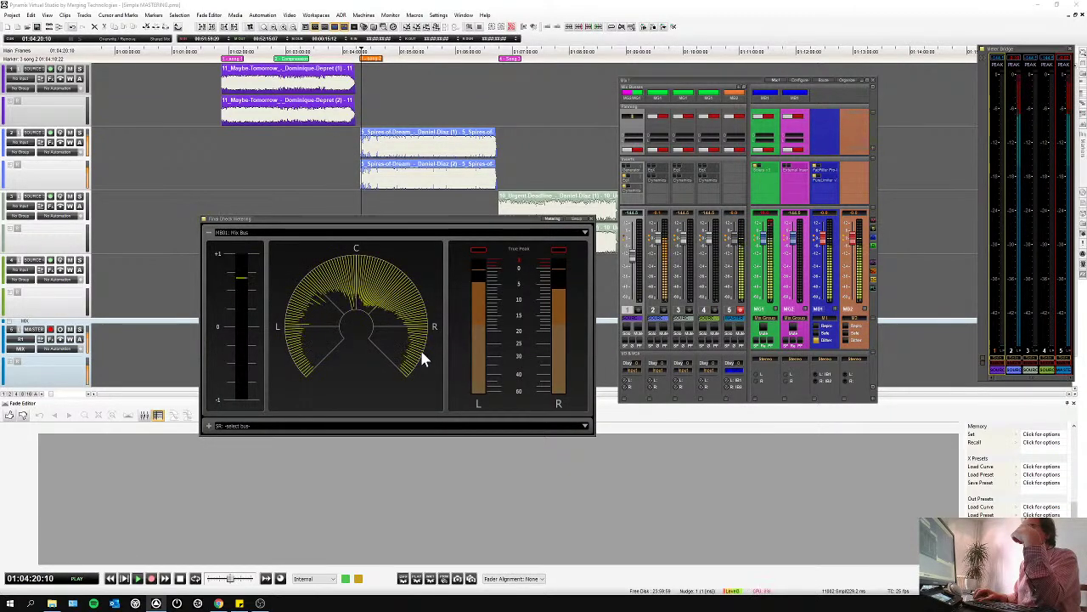
Shrink the Final Check window, move it over the track headers, close it, and stop playback.
{"action": "left_click_drag", "start_coordinate": [593, 433], "coordinate": [490, 414]}
{"action": "left_click_drag", "start_coordinate": [343, 219], "coordinate": [189, 201]}
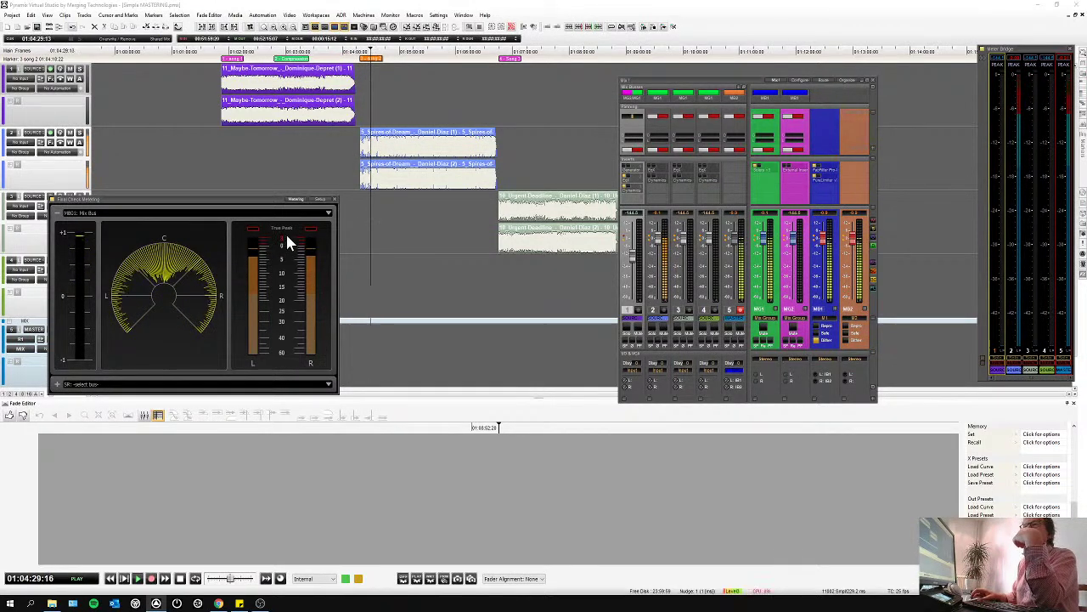
{"action": "left_click", "coordinate": [335, 199]}
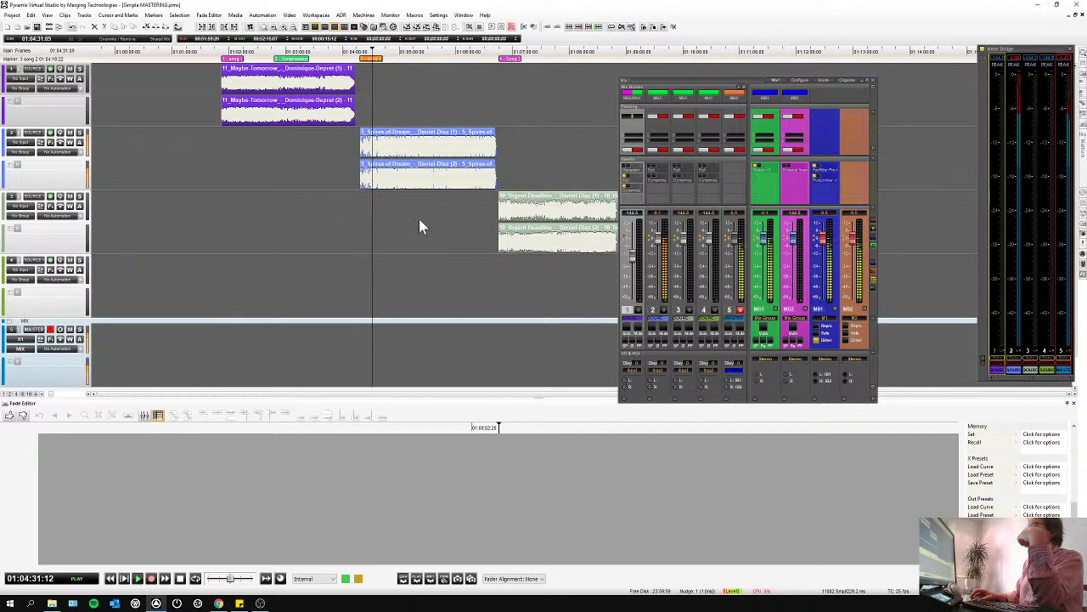
{"action": "key", "text": "space"}
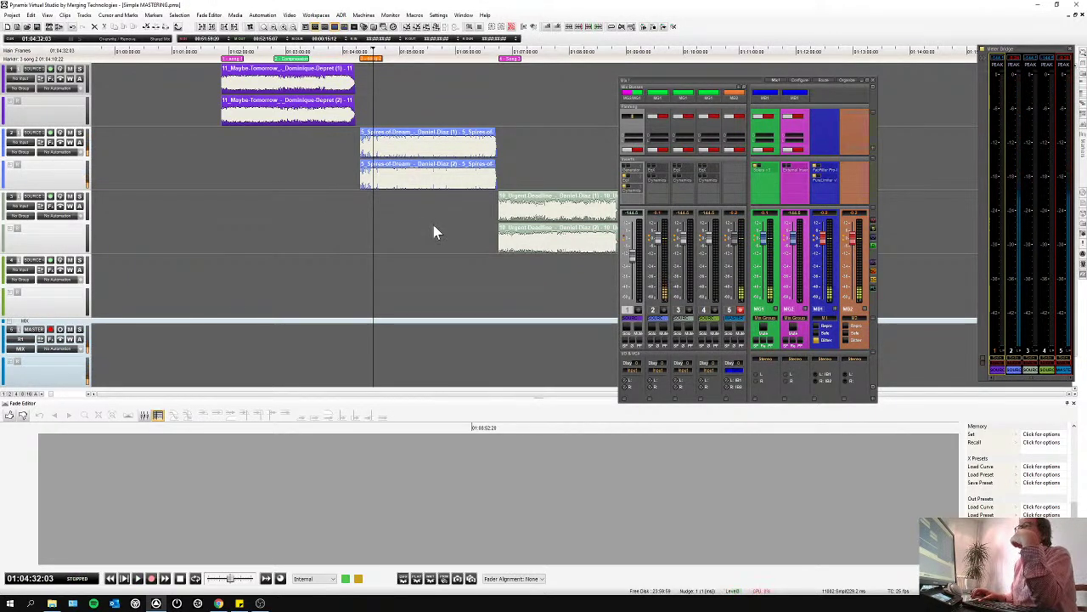
Open the Monitor window, place it beside the mixer, unmute its output, and select mix bus MB2 as the source.
{"action": "left_click", "coordinate": [324, 27]}
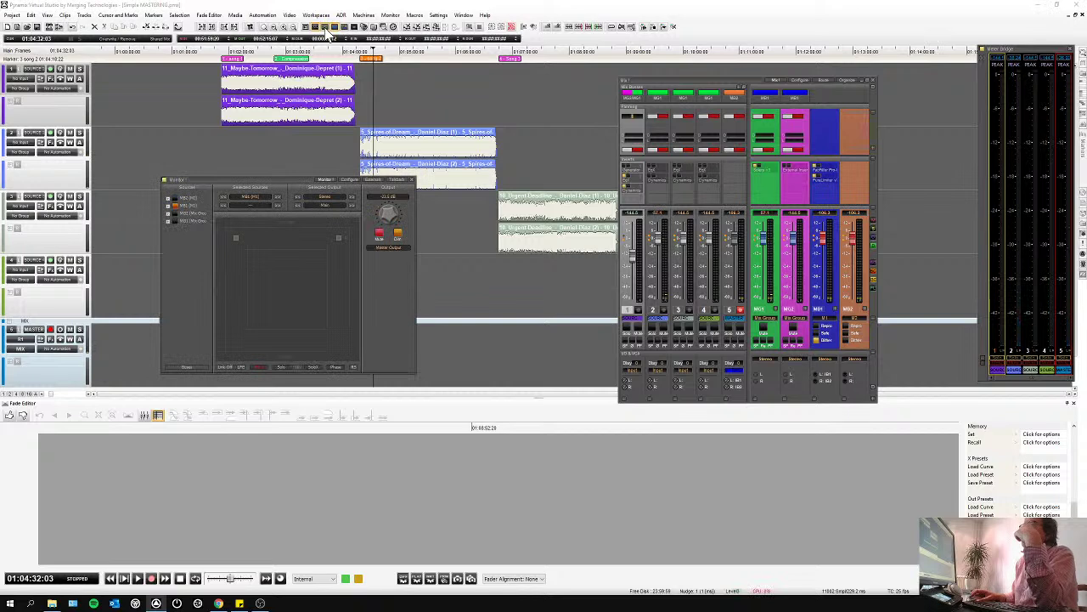
{"action": "left_click_drag", "start_coordinate": [301, 180], "coordinate": [399, 218]}
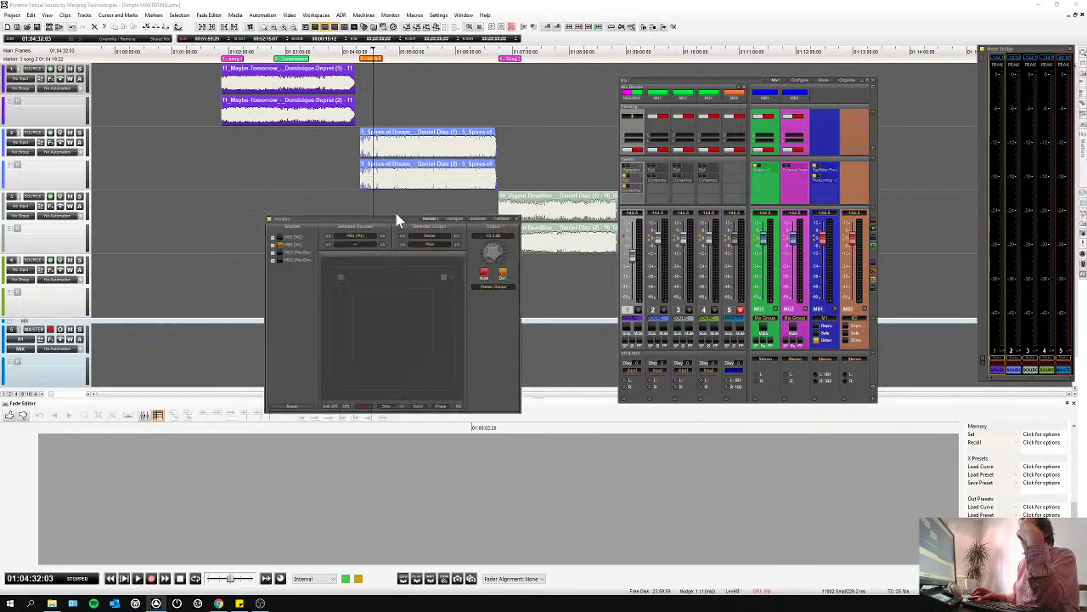
{"action": "left_click", "coordinate": [480, 273]}
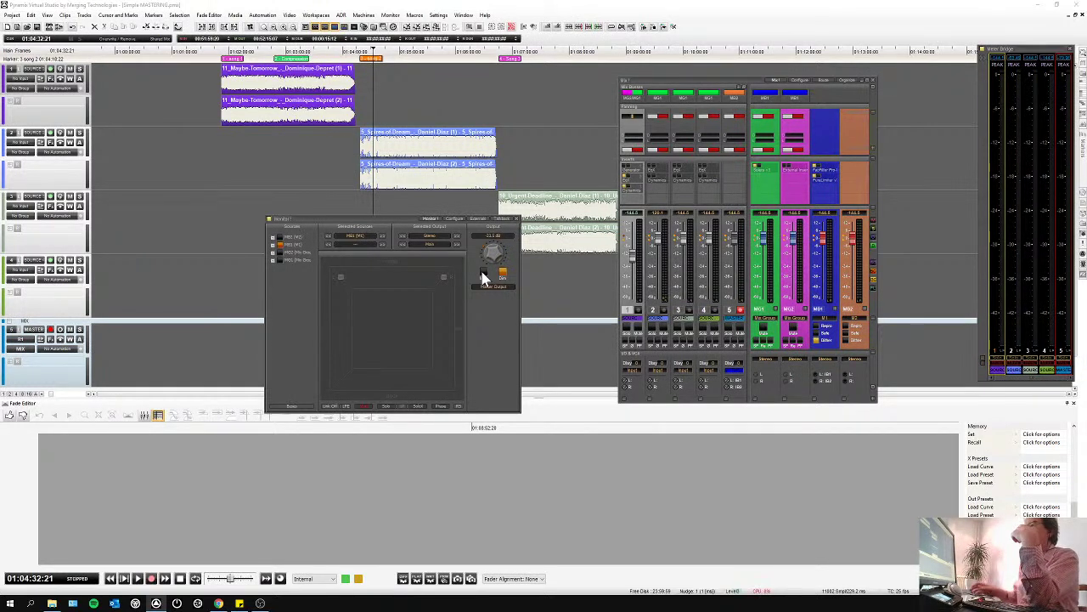
{"action": "left_click_drag", "start_coordinate": [387, 216], "coordinate": [379, 213]}
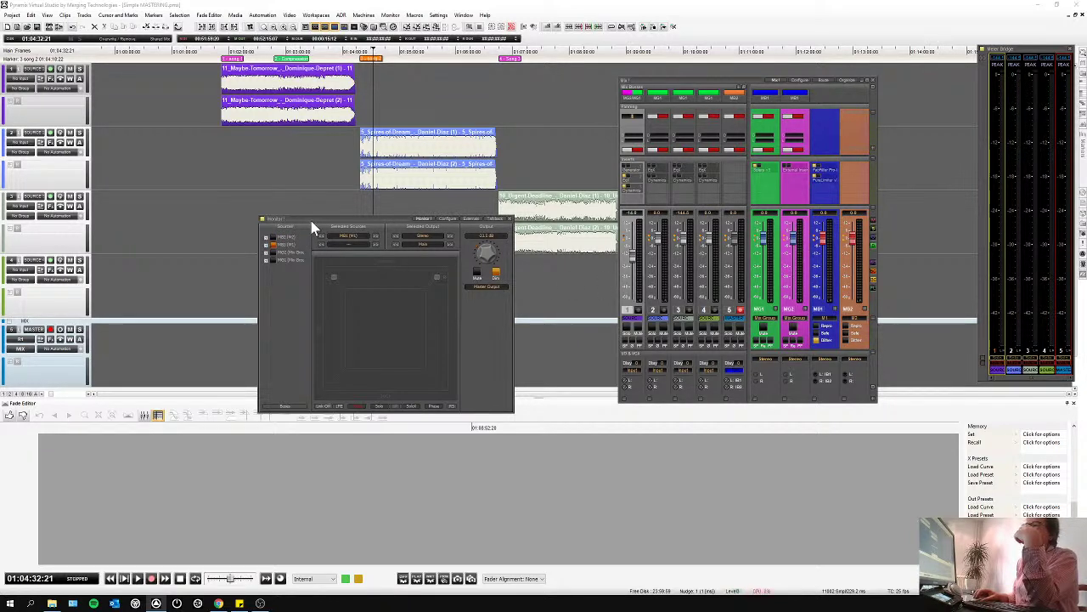
{"action": "left_click_drag", "start_coordinate": [311, 222], "coordinate": [310, 219]}
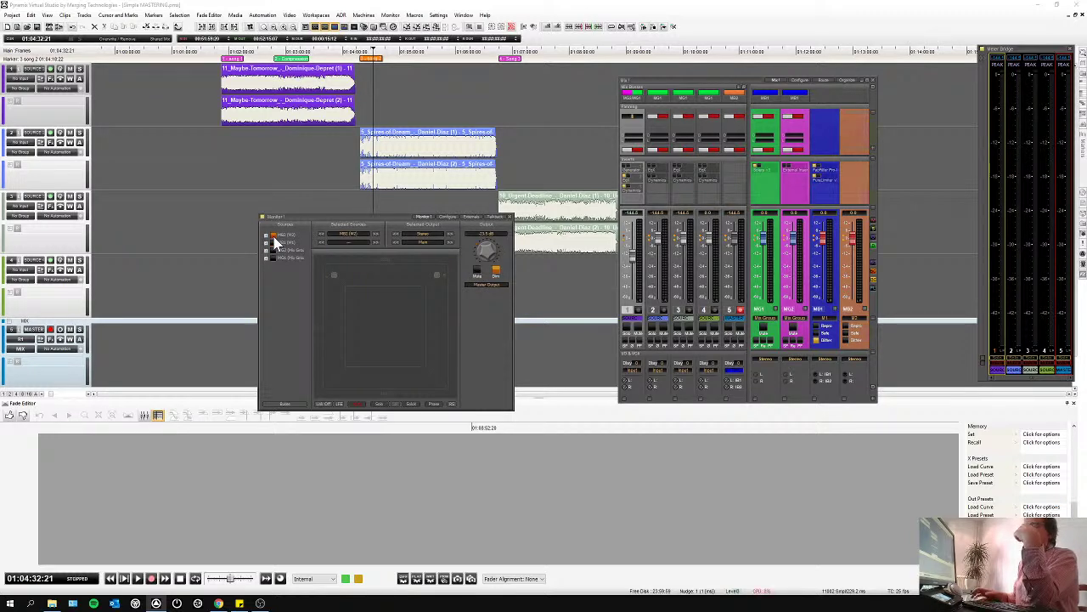
Start playback and switch the monitor source between the two mix groups MG1 and MG2.
{"action": "key", "text": "space"}
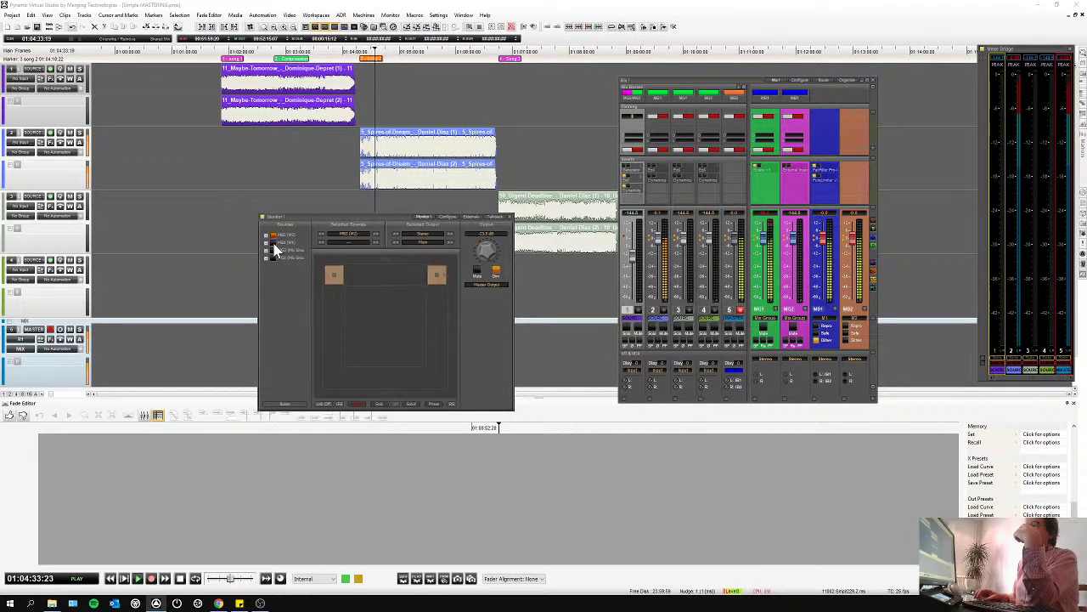
{"action": "left_click", "coordinate": [271, 257]}
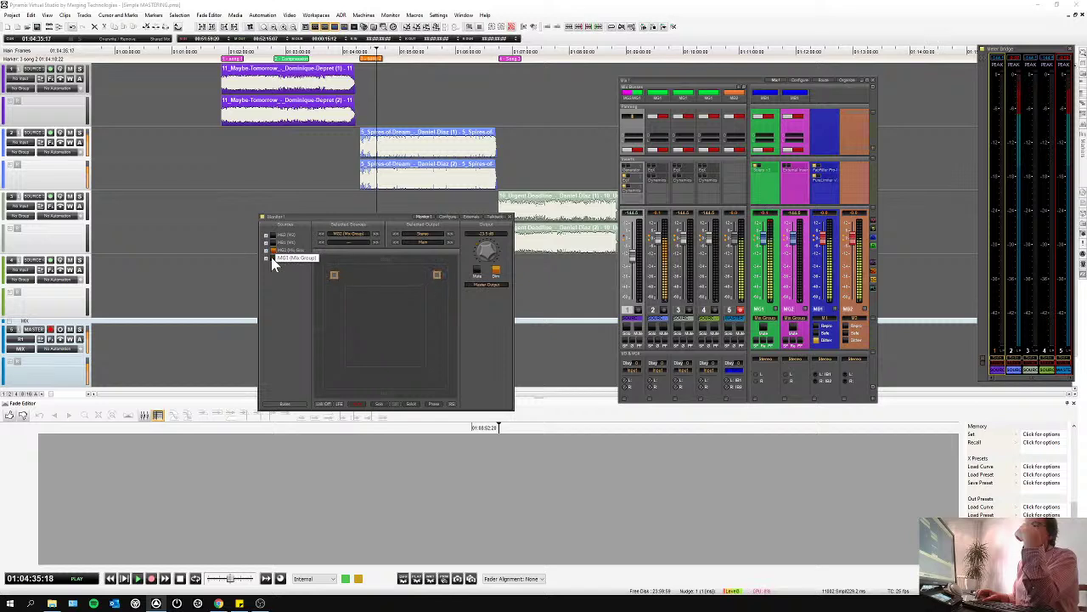
{"action": "left_click", "coordinate": [272, 250]}
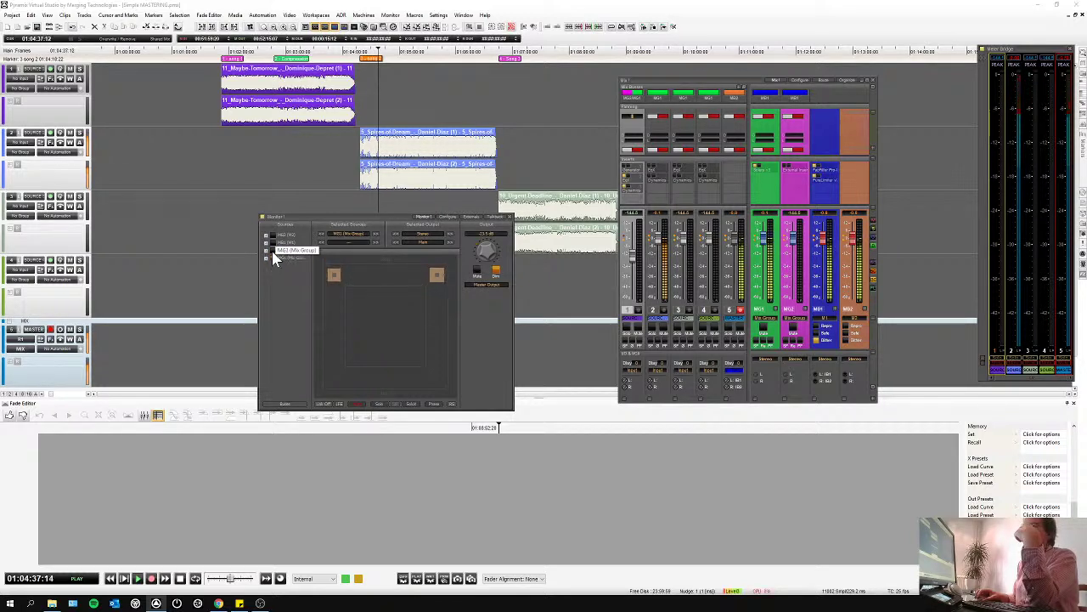
Monitor the left channel of MB2 together with the right channel of MB1, then return to the full MB2 source and collapse both buses.
{"action": "left_click", "coordinate": [269, 236]}
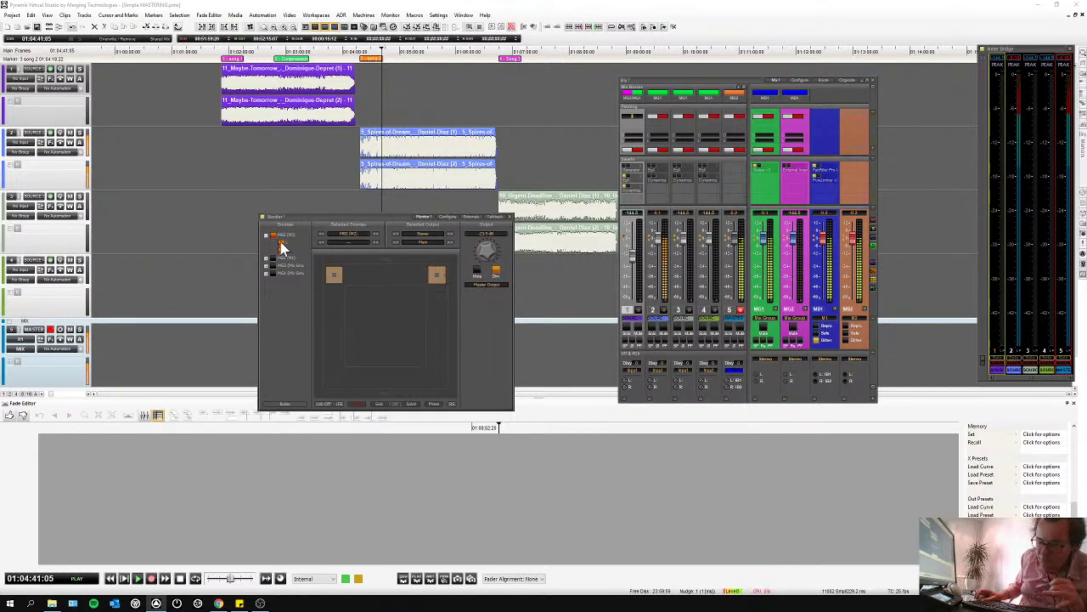
{"action": "left_click", "coordinate": [281, 246]}
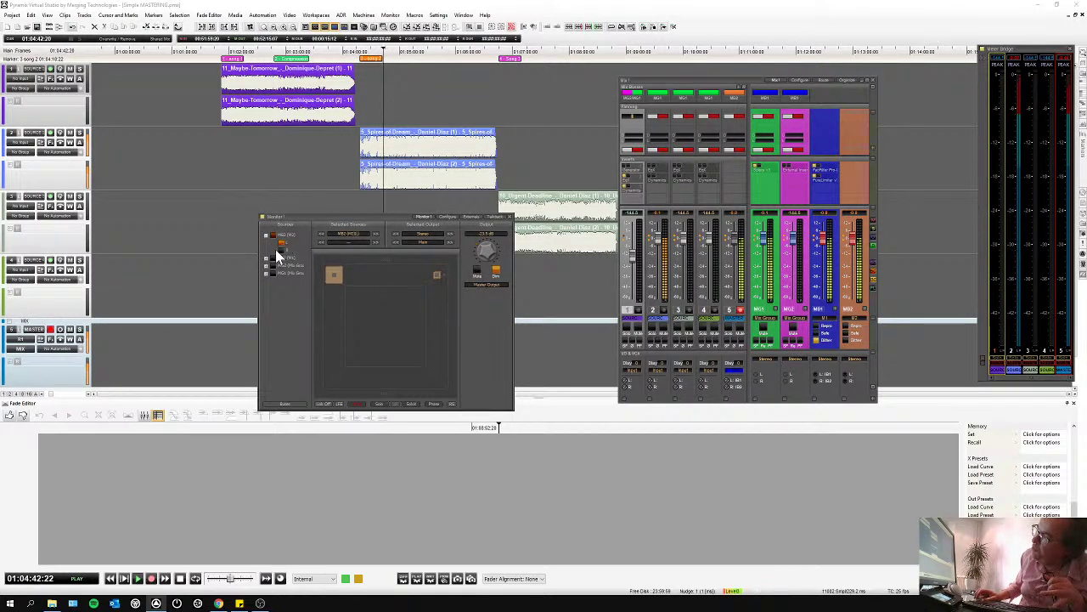
{"action": "left_click", "coordinate": [283, 279]}
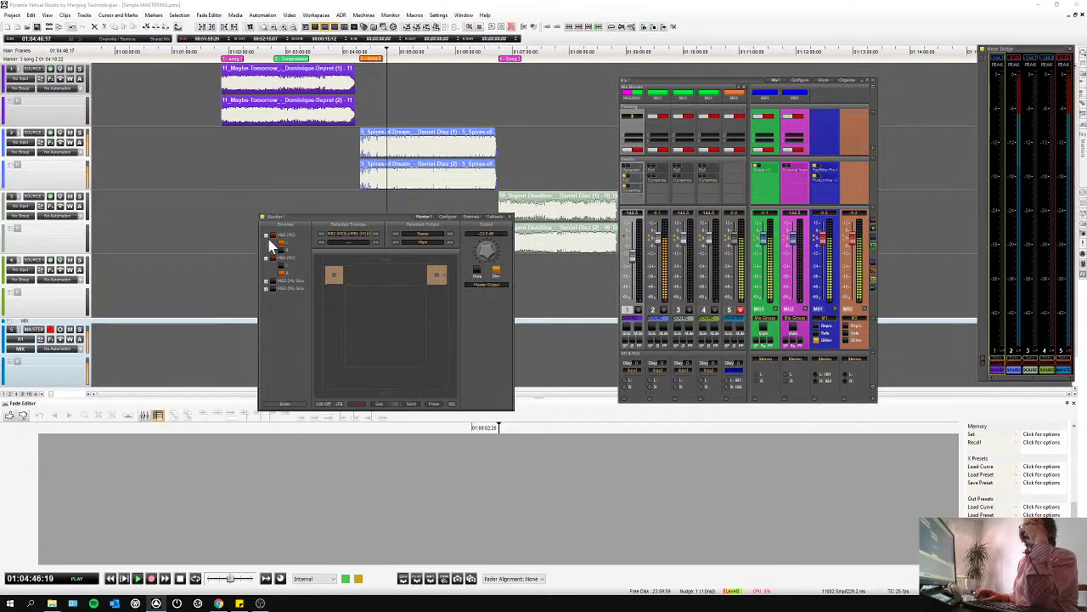
{"action": "left_click", "coordinate": [266, 235]}
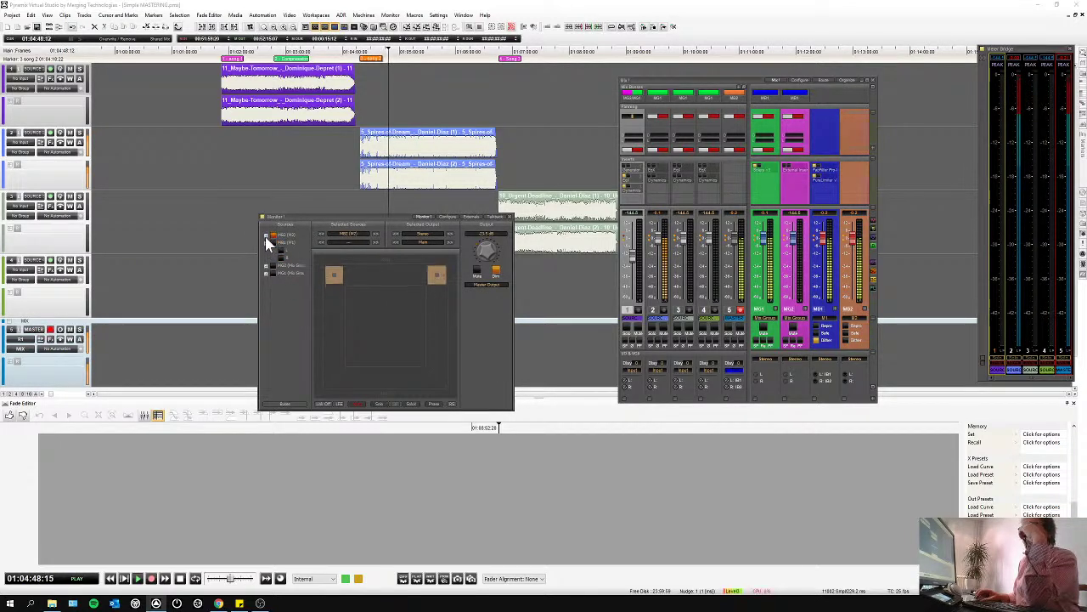
{"action": "left_click", "coordinate": [266, 243]}
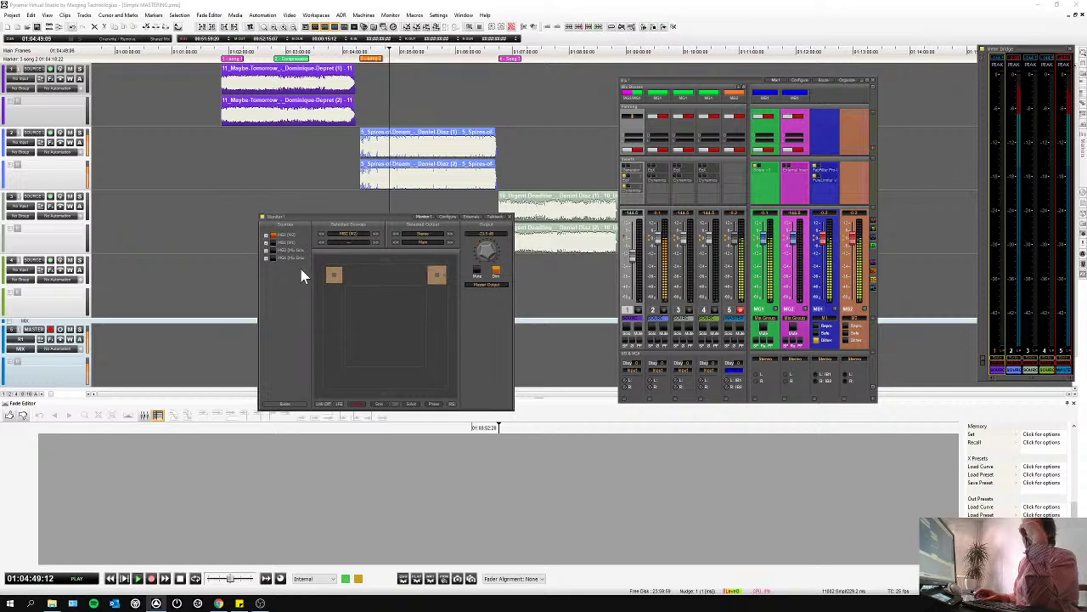
Stop playback and view the available speaker sets and their down-mix grids in the monitor configuration.
{"action": "key", "text": "space"}
{"action": "left_click", "coordinate": [450, 218]}
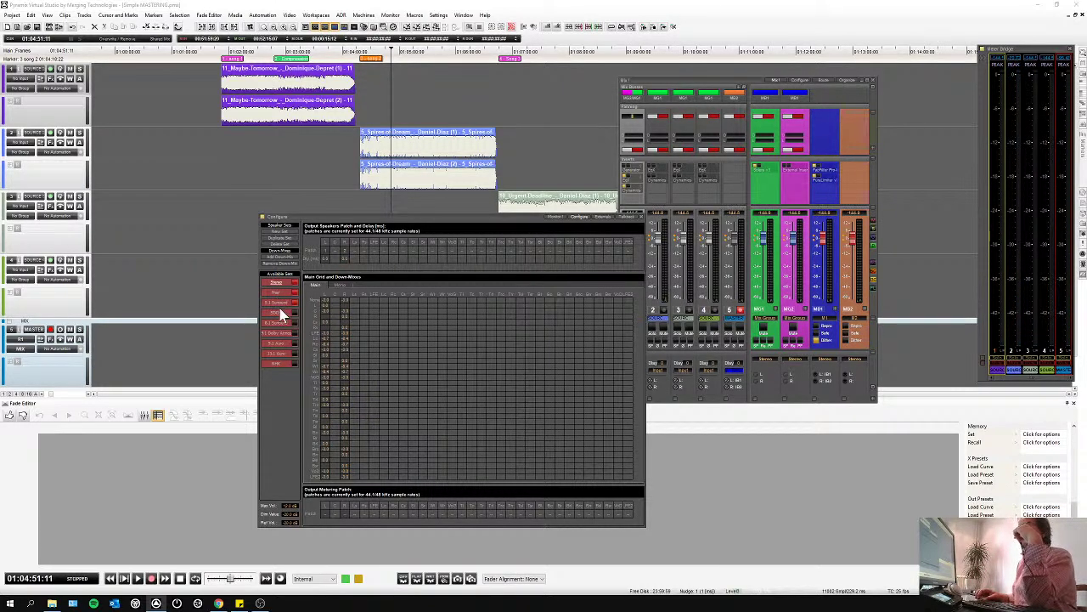
{"action": "left_click", "coordinate": [280, 313]}
{"action": "left_click", "coordinate": [279, 292]}
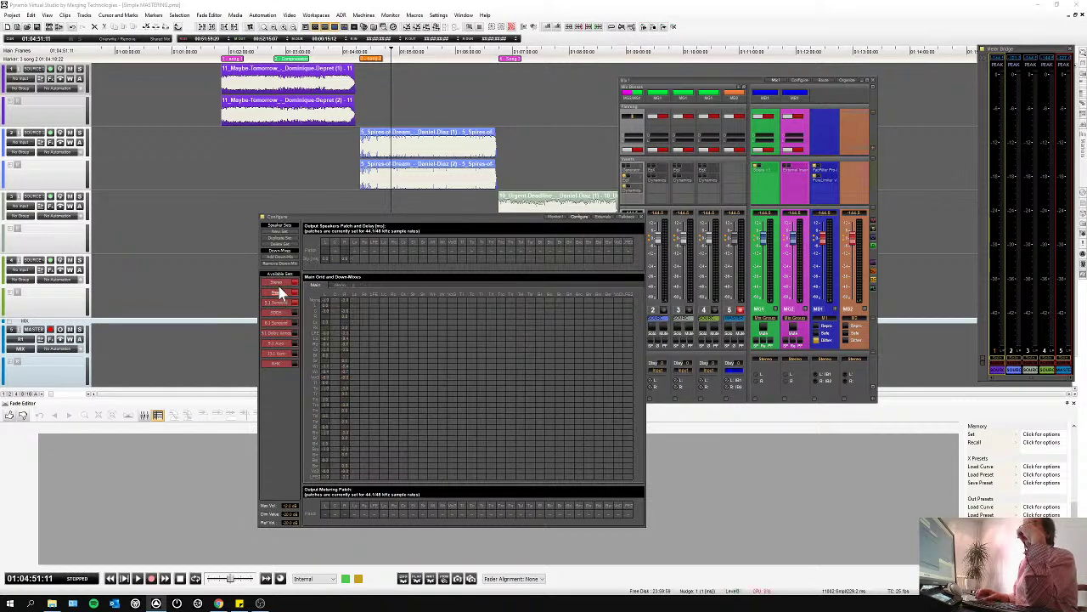
View the Stereo speaker set's configuration, then add an external machine named DVD.
{"action": "left_click", "coordinate": [279, 283]}
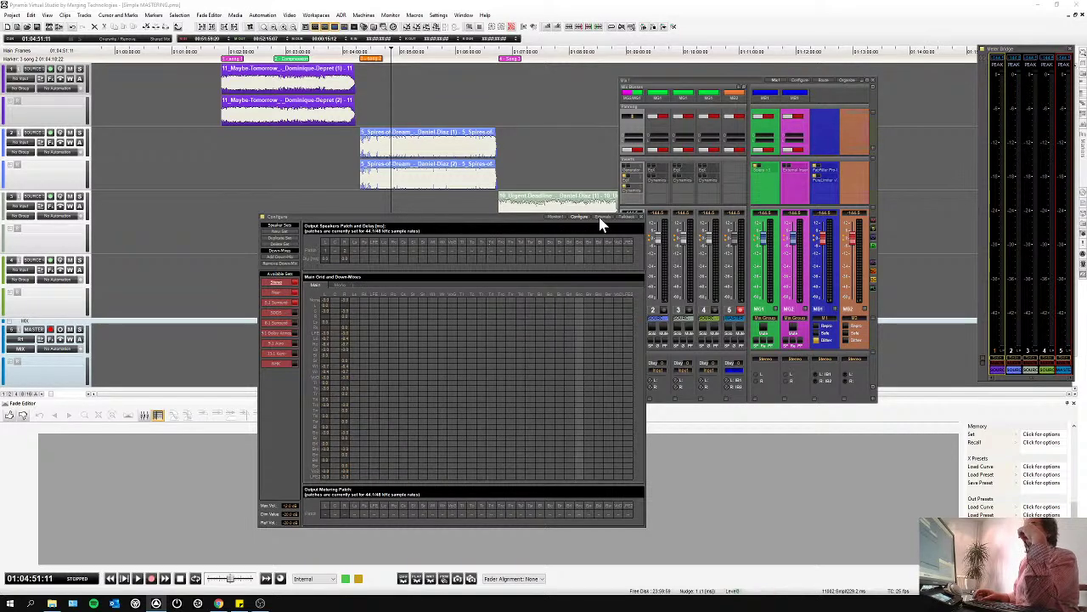
{"action": "left_click", "coordinate": [599, 218]}
{"action": "left_click", "coordinate": [282, 233]}
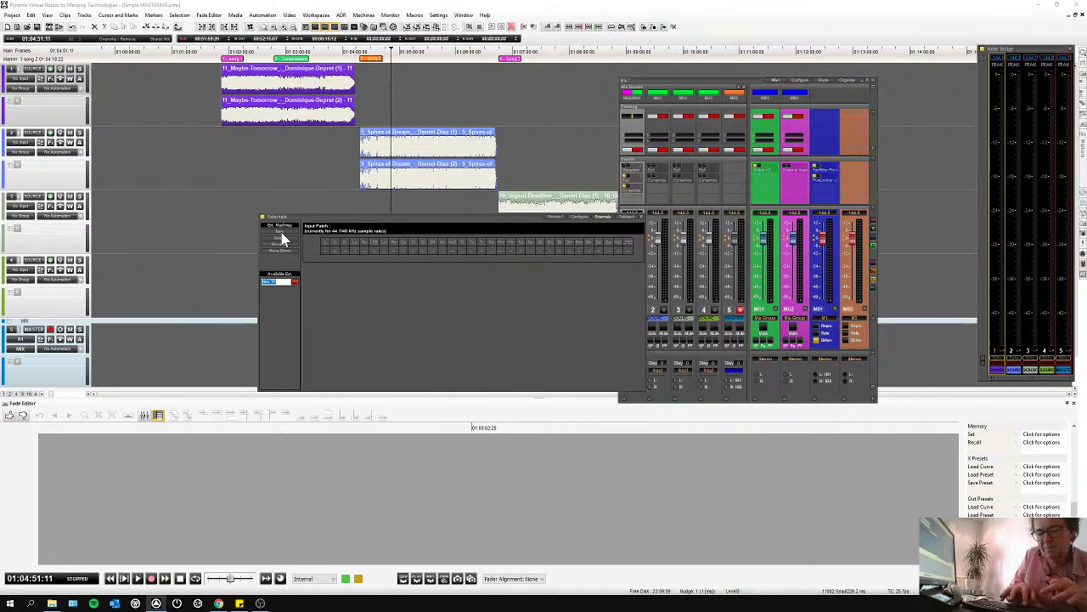
{"action": "key", "text": "Return"}
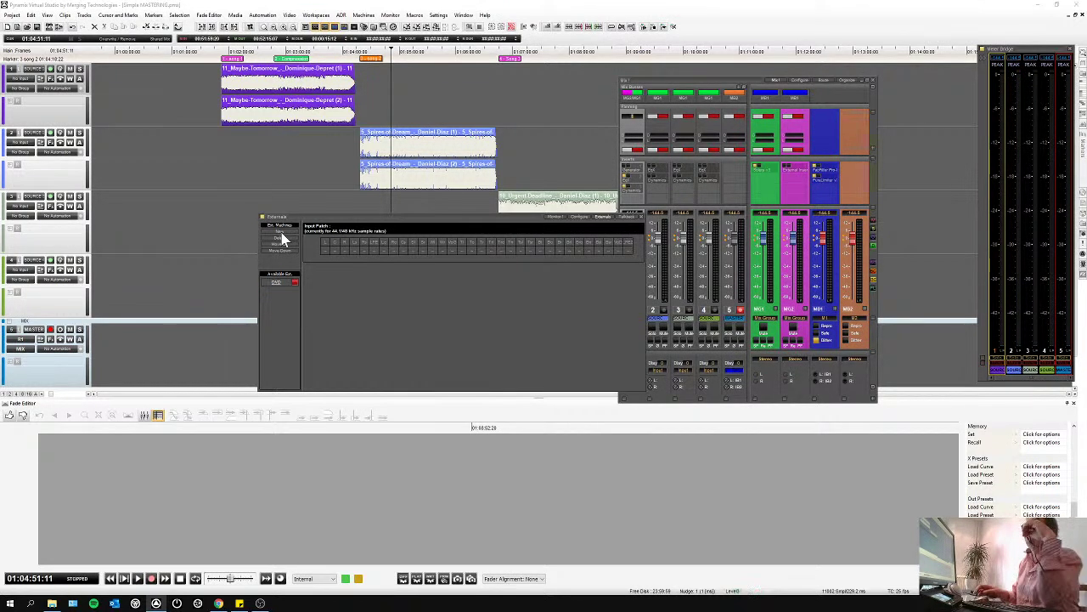
Show the external sources in the Monitor's source list, switch monitoring to DVD, and return to mix bus MB2.
{"action": "left_click", "coordinate": [554, 217]}
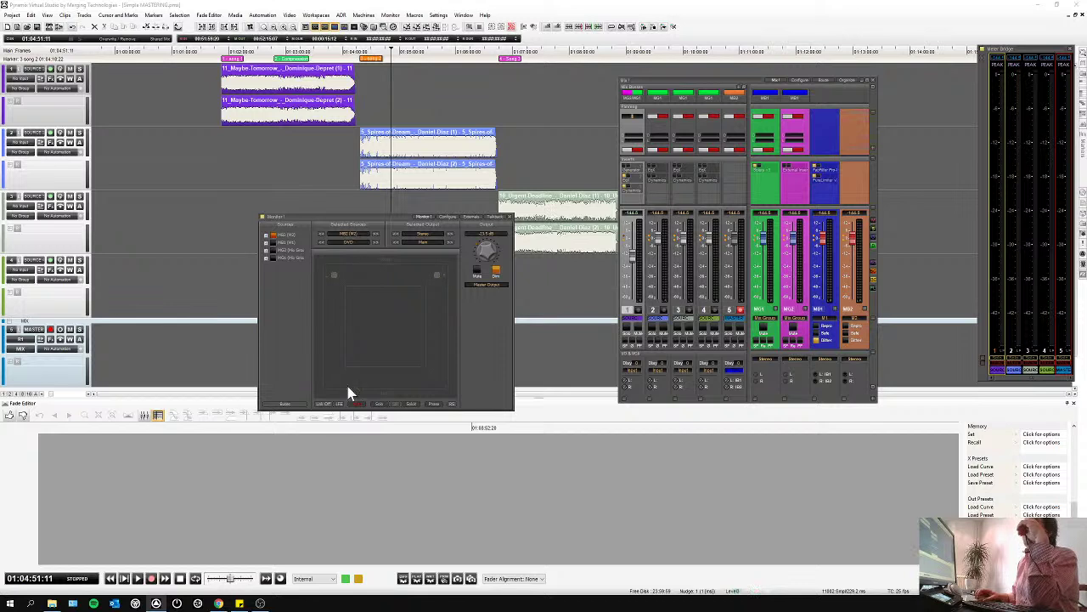
{"action": "left_click", "coordinate": [289, 405]}
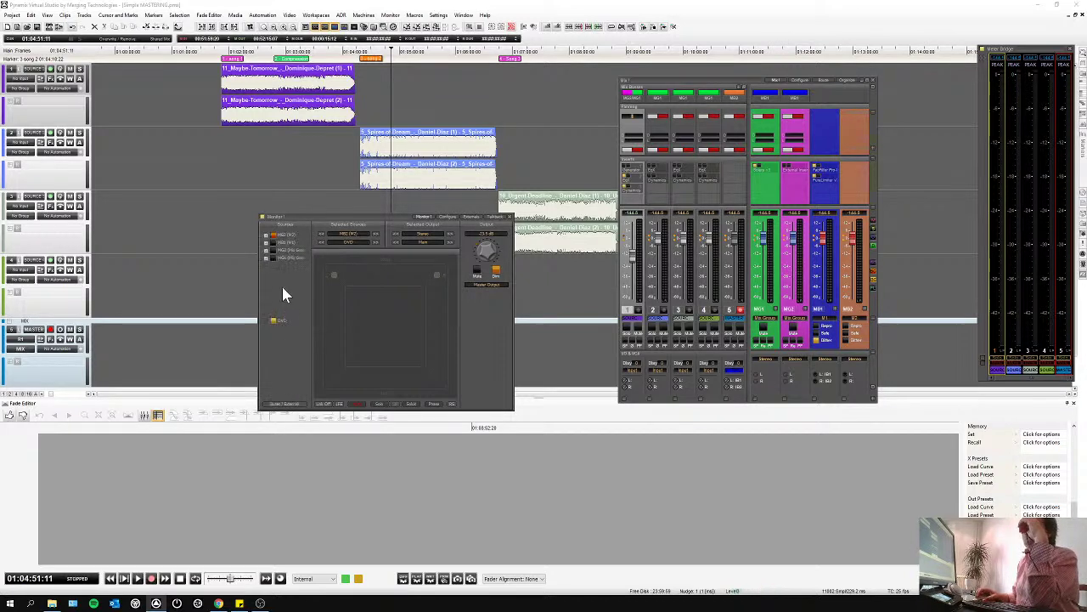
{"action": "left_click", "coordinate": [271, 322]}
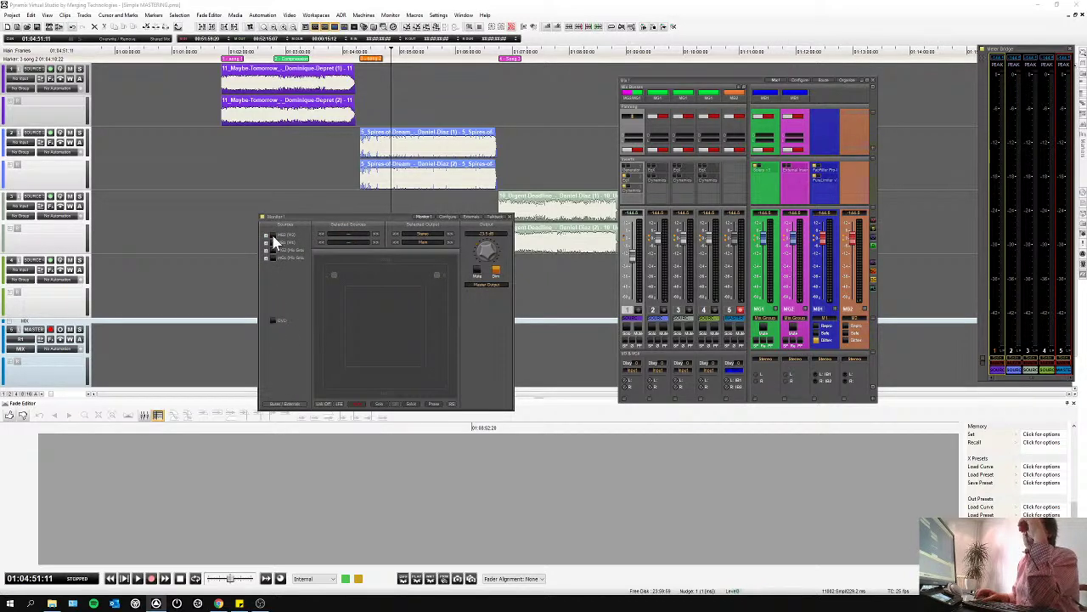
{"action": "left_click", "coordinate": [274, 320]}
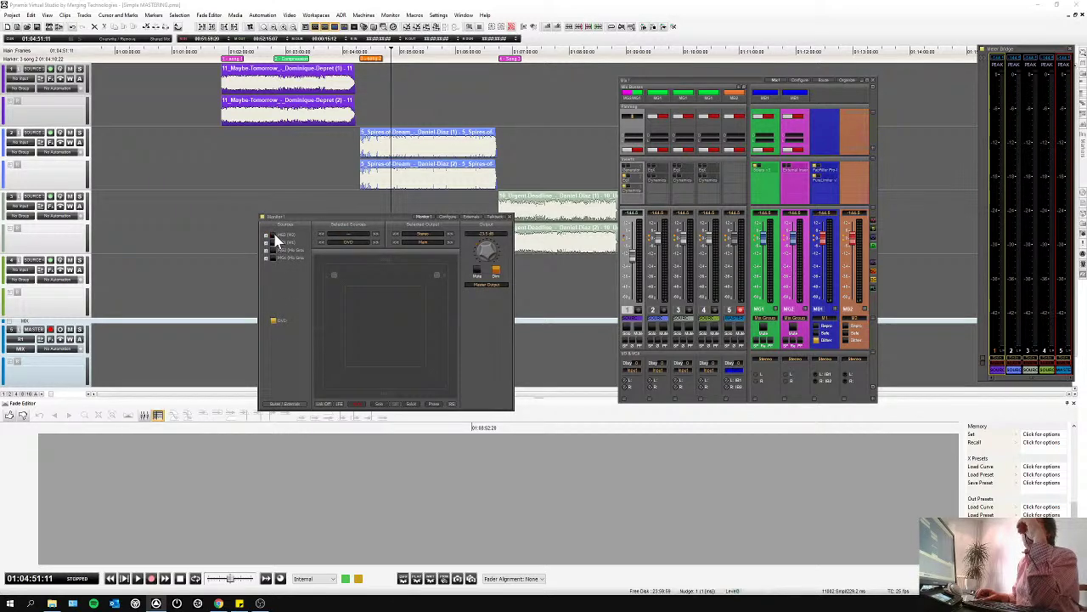
{"action": "left_click", "coordinate": [270, 319]}
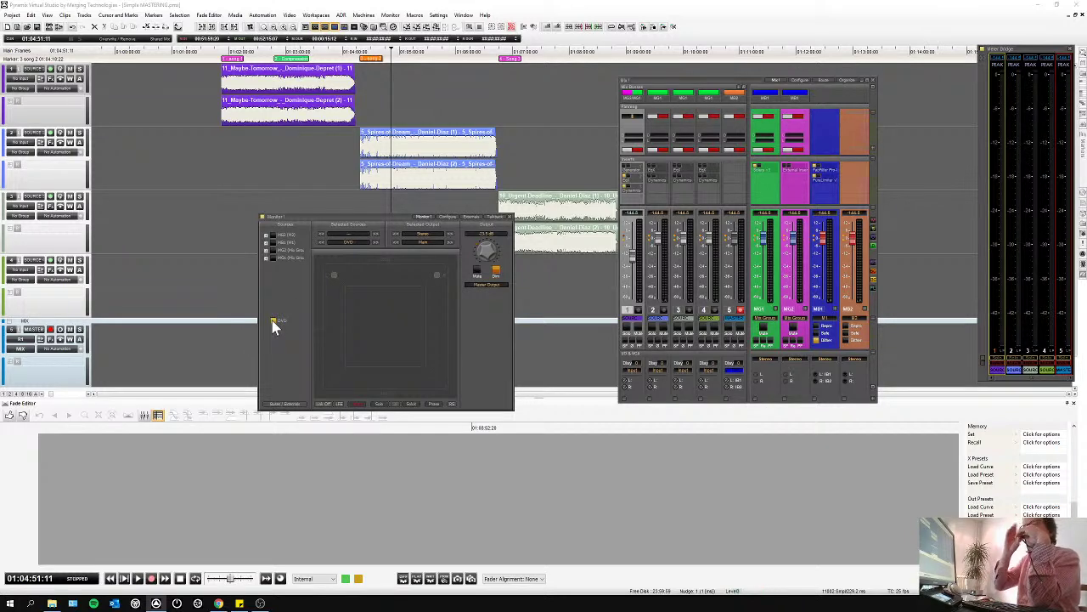
{"action": "left_click", "coordinate": [270, 234]}
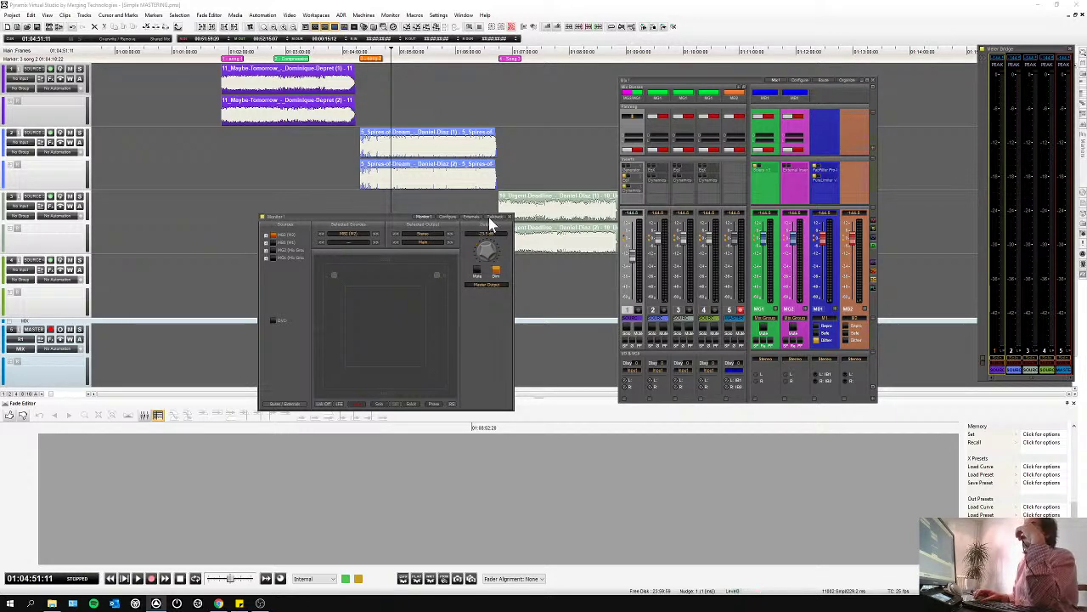
View the Monitor's talkback settings, then close the Monitor window.
{"action": "left_click", "coordinate": [488, 218]}
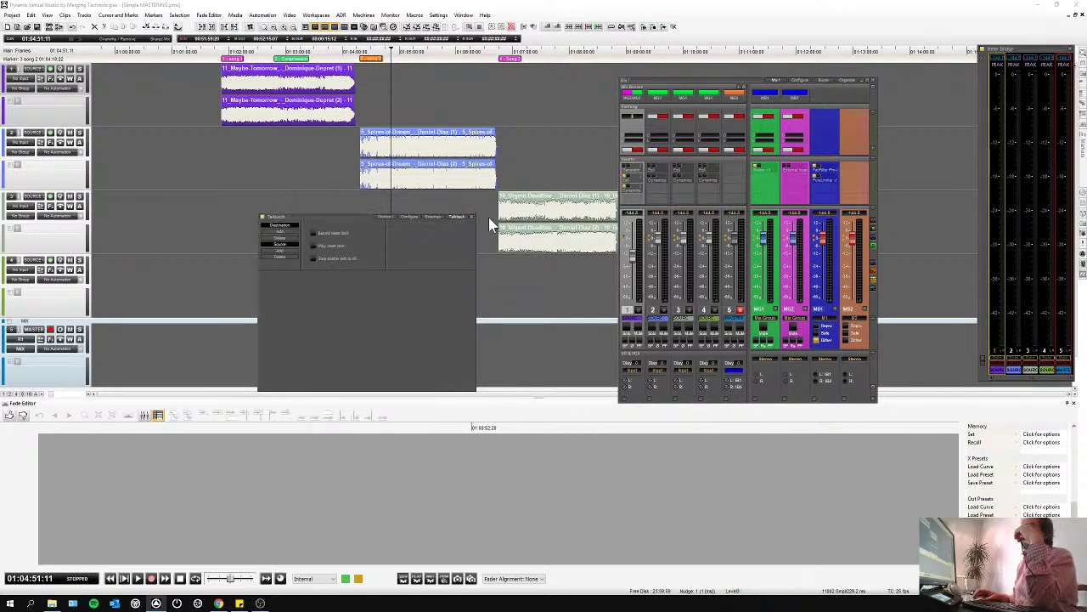
{"action": "left_click", "coordinate": [385, 218]}
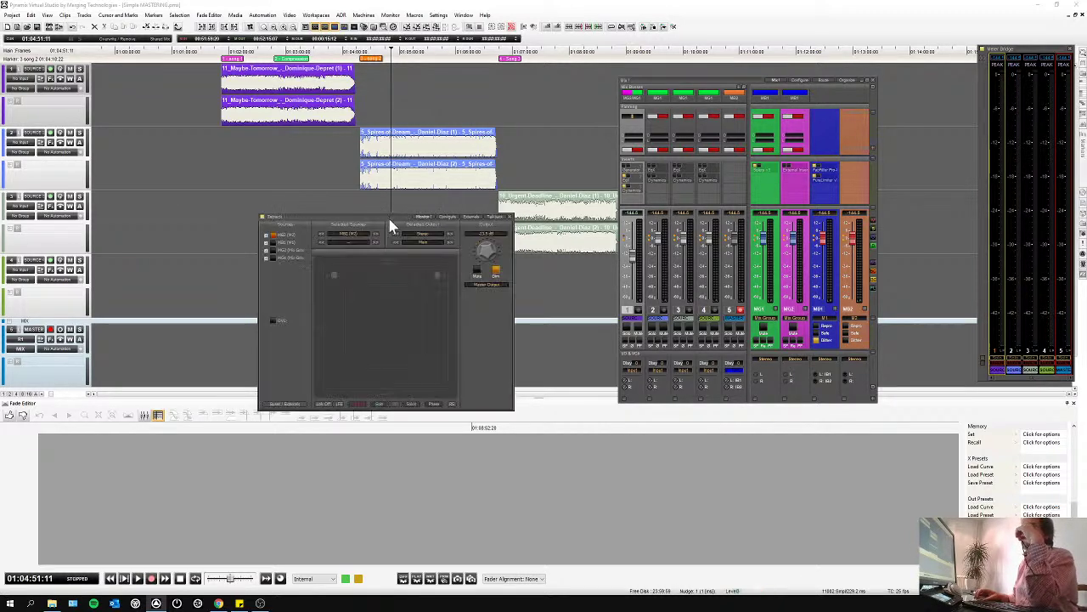
{"action": "left_click", "coordinate": [510, 218]}
Place the playhead at 01:03:40:12, move the mixer clear of the clips, and select the Maybe-Tomorrow clip on the first track.
{"action": "left_click", "coordinate": [324, 53]}
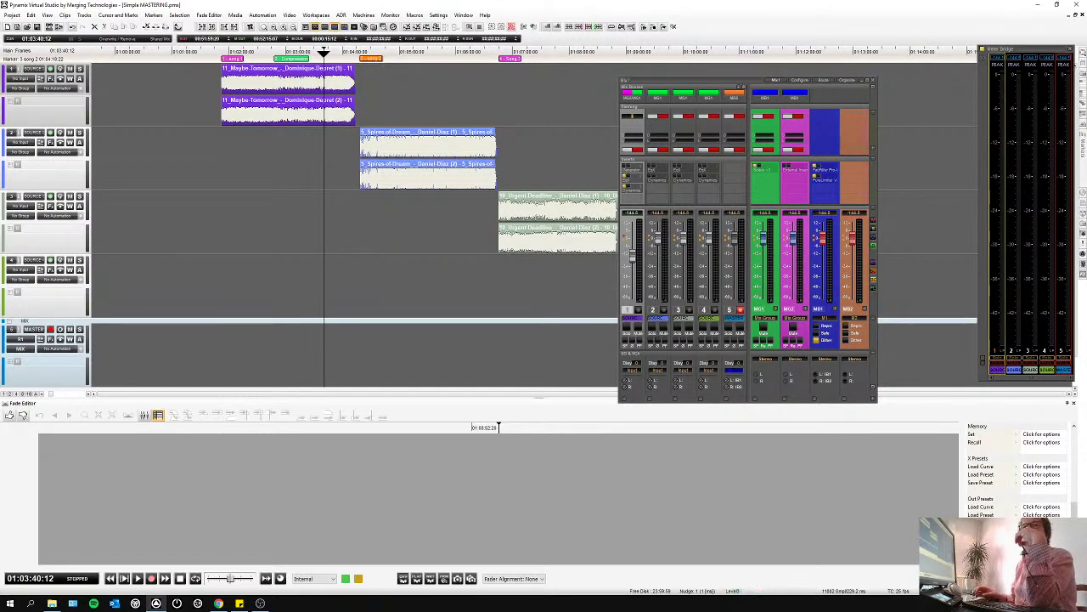
{"action": "left_click_drag", "start_coordinate": [703, 82], "coordinate": [791, 126]}
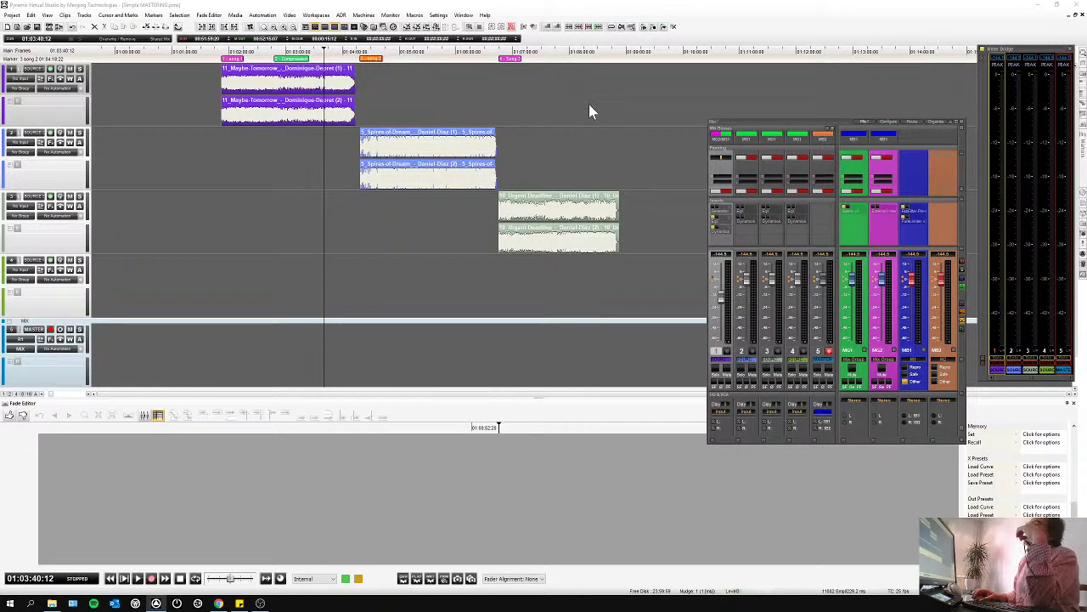
{"action": "left_click", "coordinate": [277, 92]}
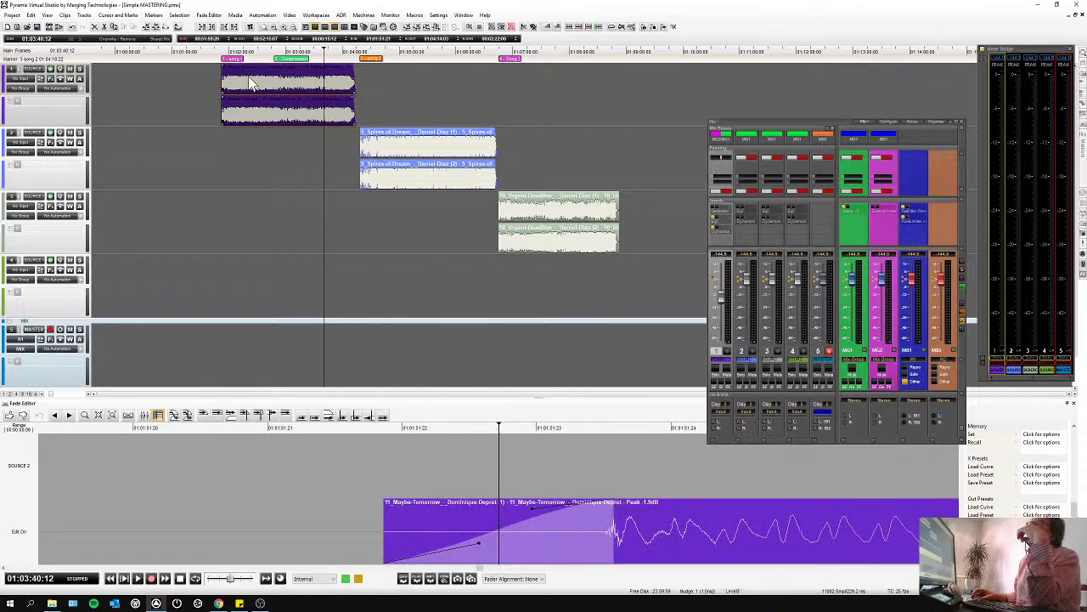
Open Mix Down for the selected clip, replace the mix down name, and set the output to one file per Bus/Stem.
{"action": "left_click", "coordinate": [13, 15]}
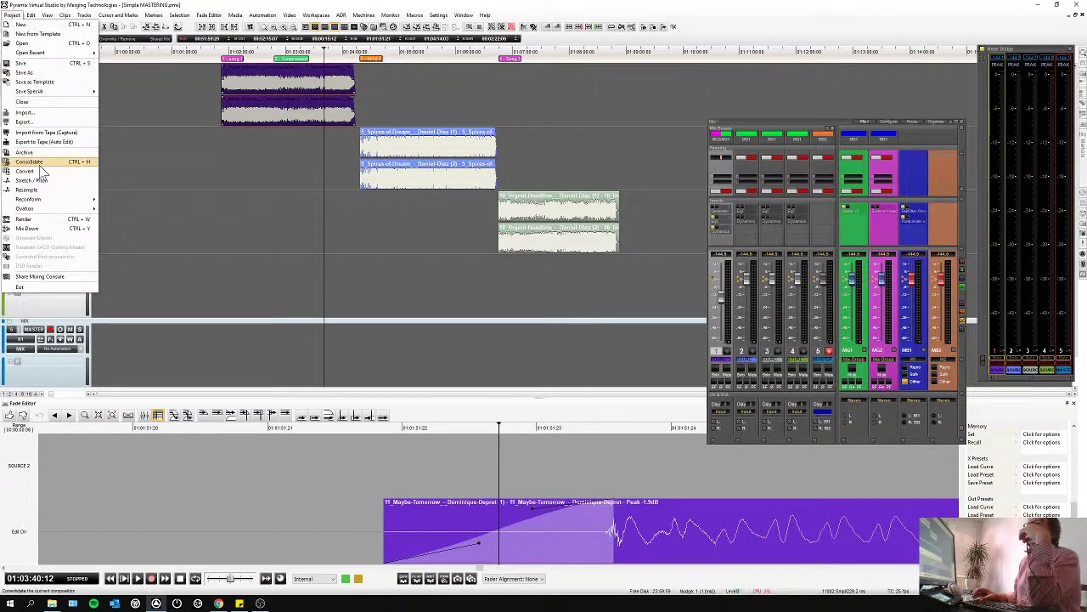
{"action": "left_click", "coordinate": [34, 228]}
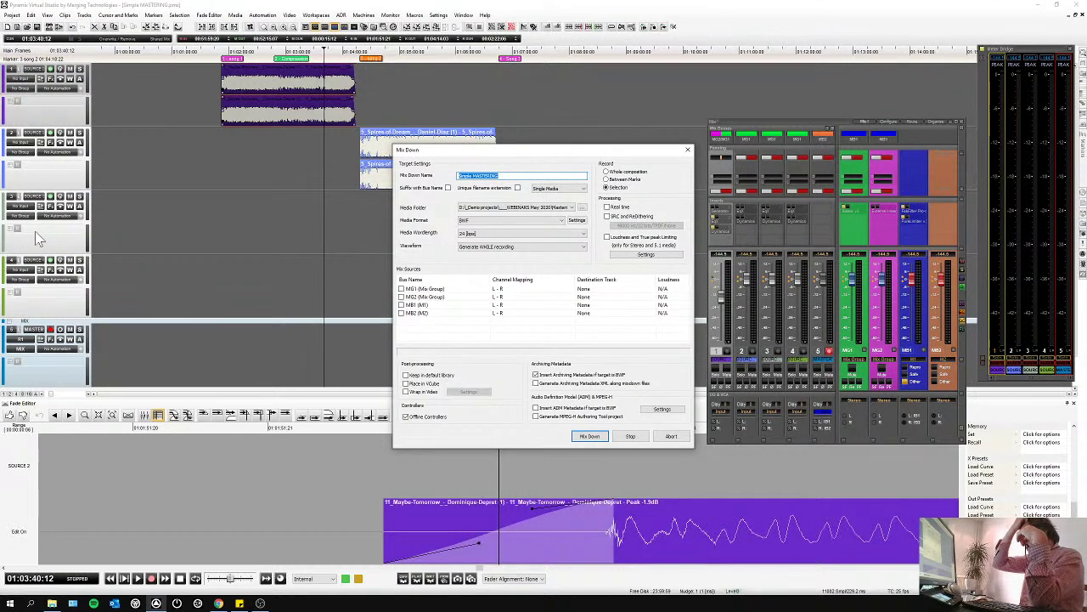
{"action": "key", "text": "BackSpace"}
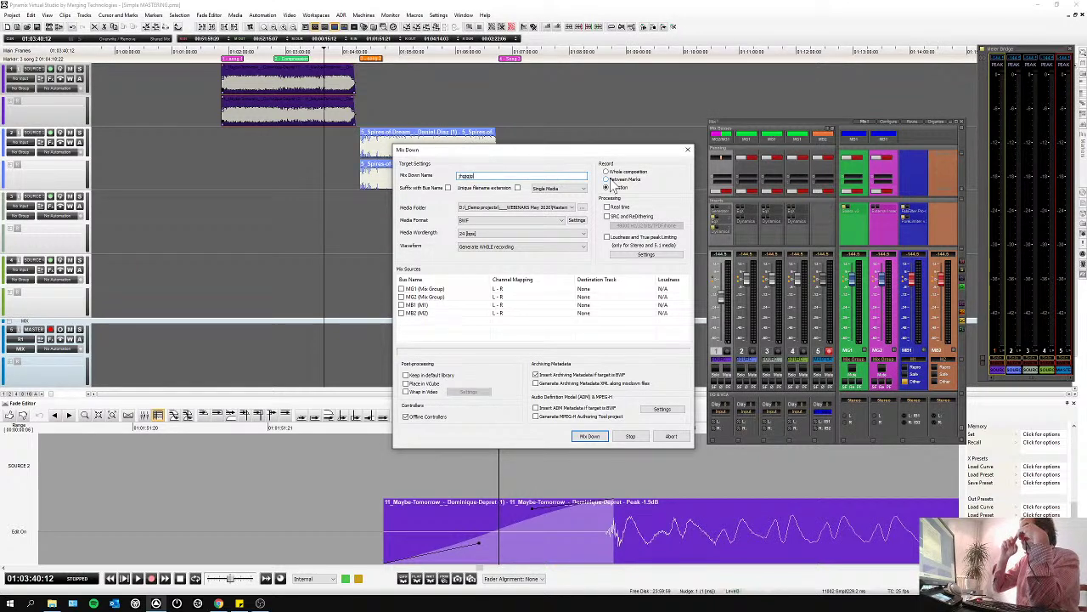
{"action": "left_click", "coordinate": [567, 195]}
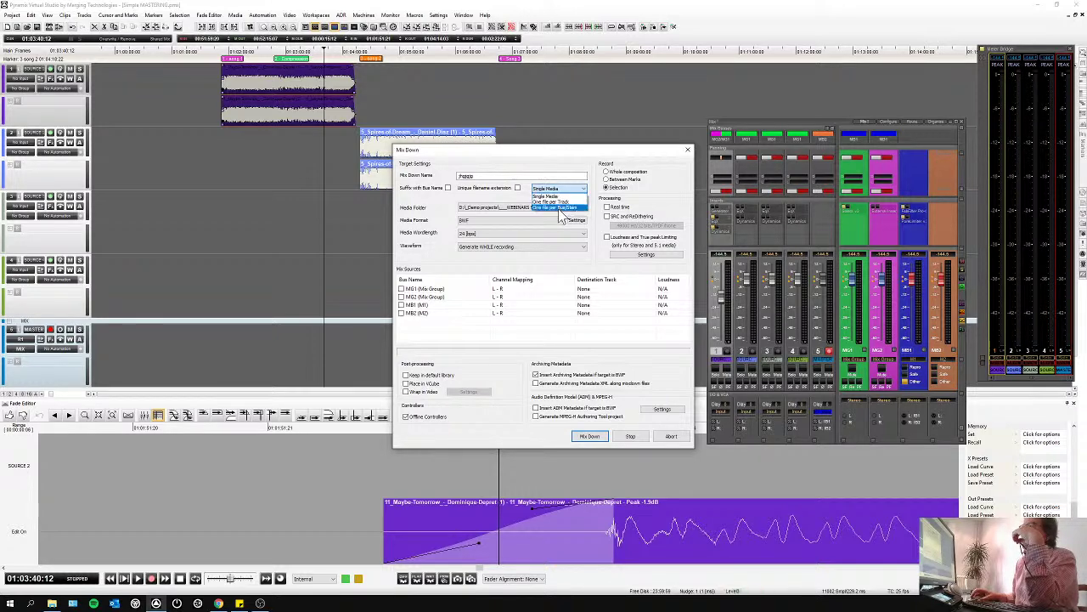
{"action": "left_click", "coordinate": [559, 208]}
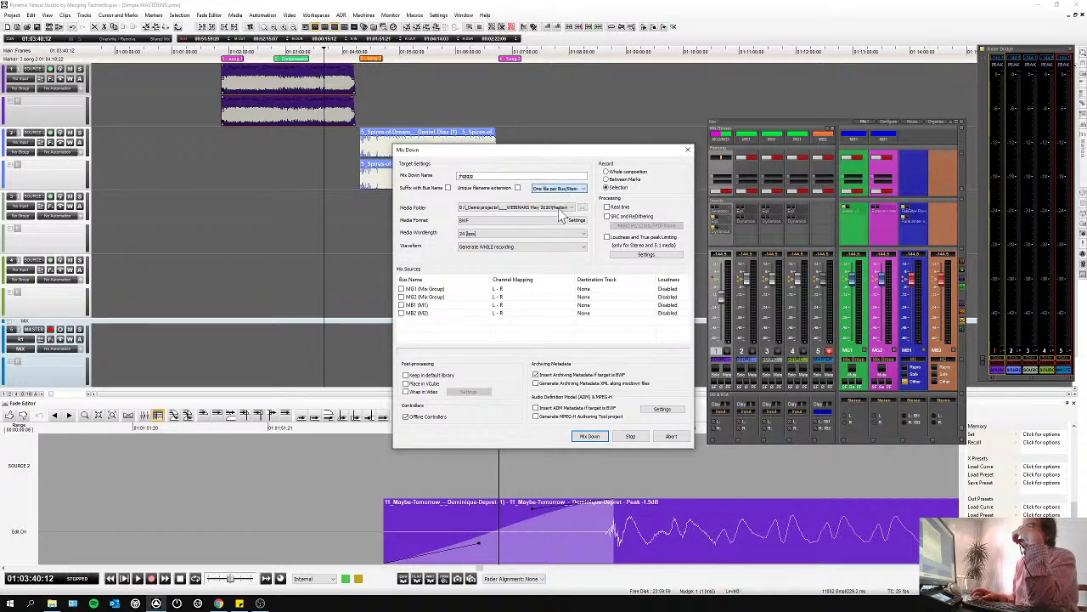
Choose mix buses MB1 and MB2 as the only mix down sources, then leave the Mix Down dialog.
{"action": "left_click", "coordinate": [402, 289]}
{"action": "left_click", "coordinate": [402, 297]}
{"action": "left_click", "coordinate": [402, 289]}
{"action": "left_click", "coordinate": [402, 297]}
{"action": "left_click", "coordinate": [402, 305]}
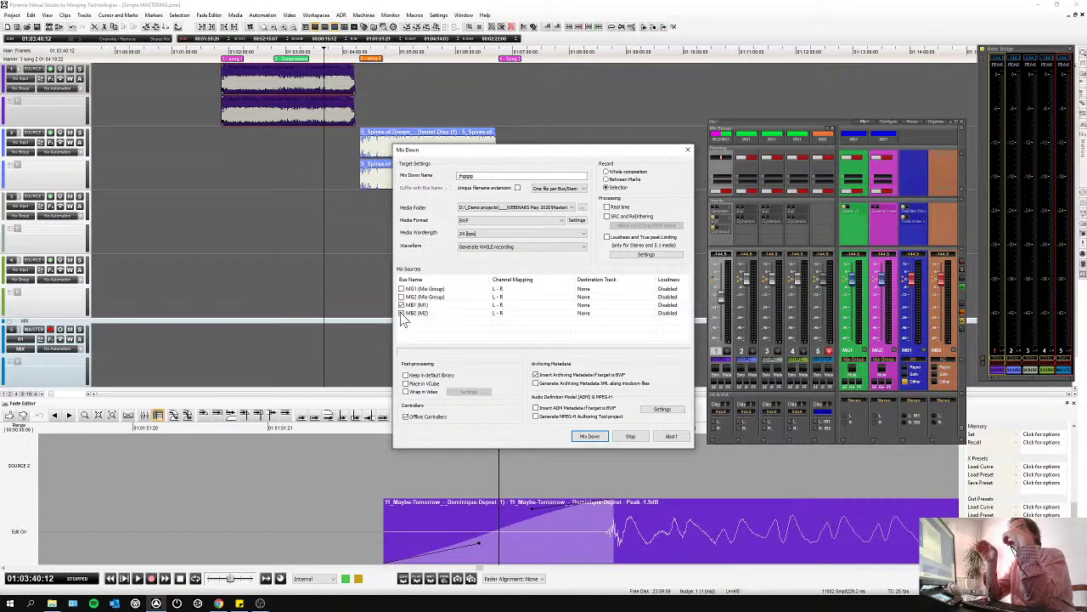
{"action": "left_click", "coordinate": [595, 435]}
View the strip options of the MB2 bus and the MASTER strip in the mixer.
{"action": "right_click", "coordinate": [904, 442]}
{"action": "key", "text": "Escape"}
{"action": "right_click", "coordinate": [814, 436]}
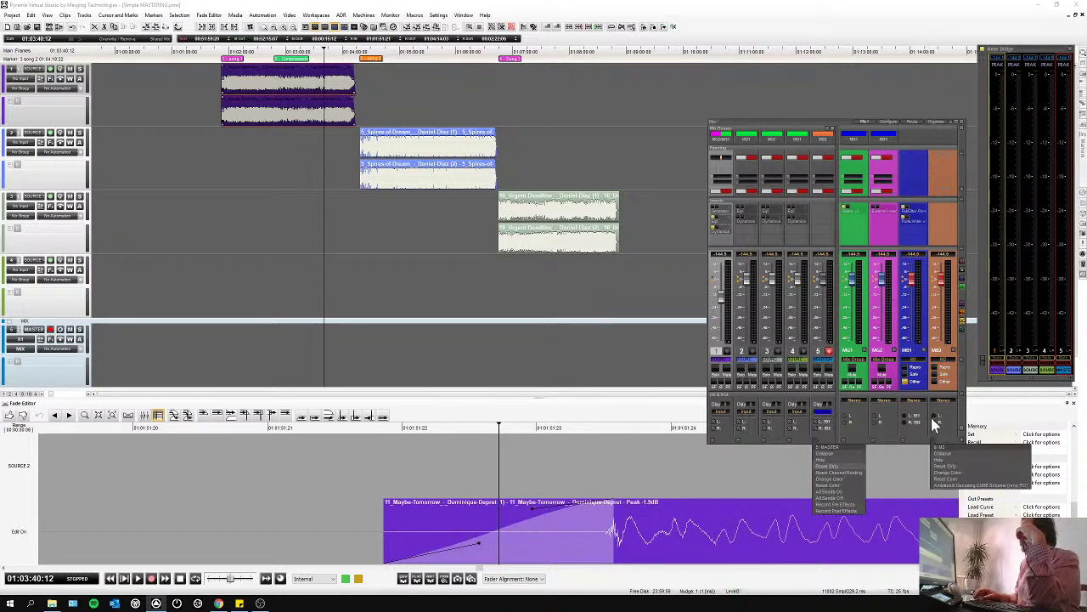
{"action": "key", "text": "Escape"}
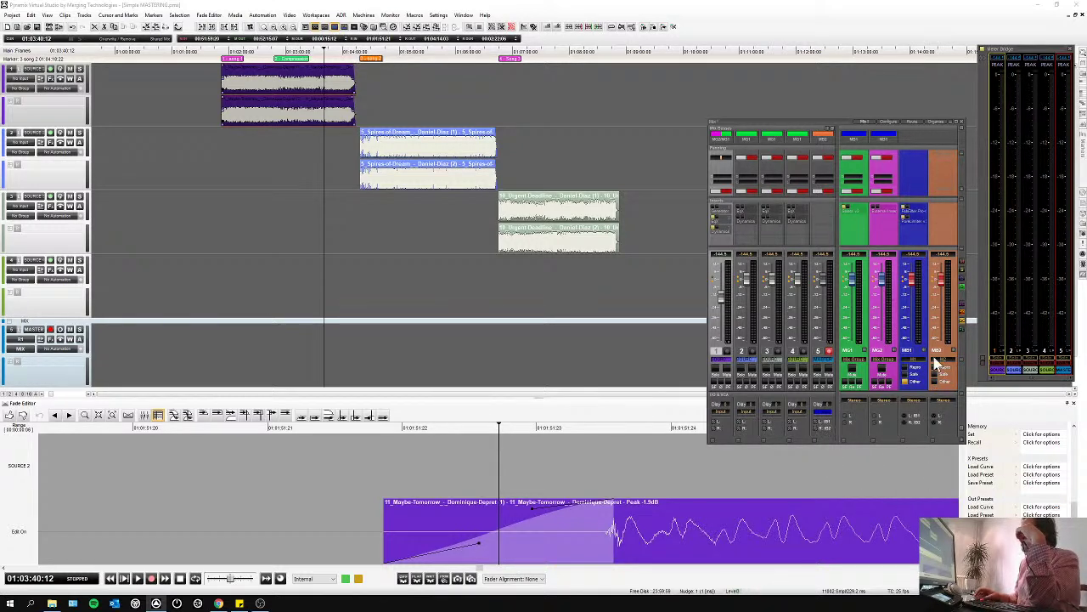
Inspect the External Insert on mix group MG2, declining the increase of the mixer delay compensation, then close its window.
{"action": "left_click", "coordinate": [879, 212]}
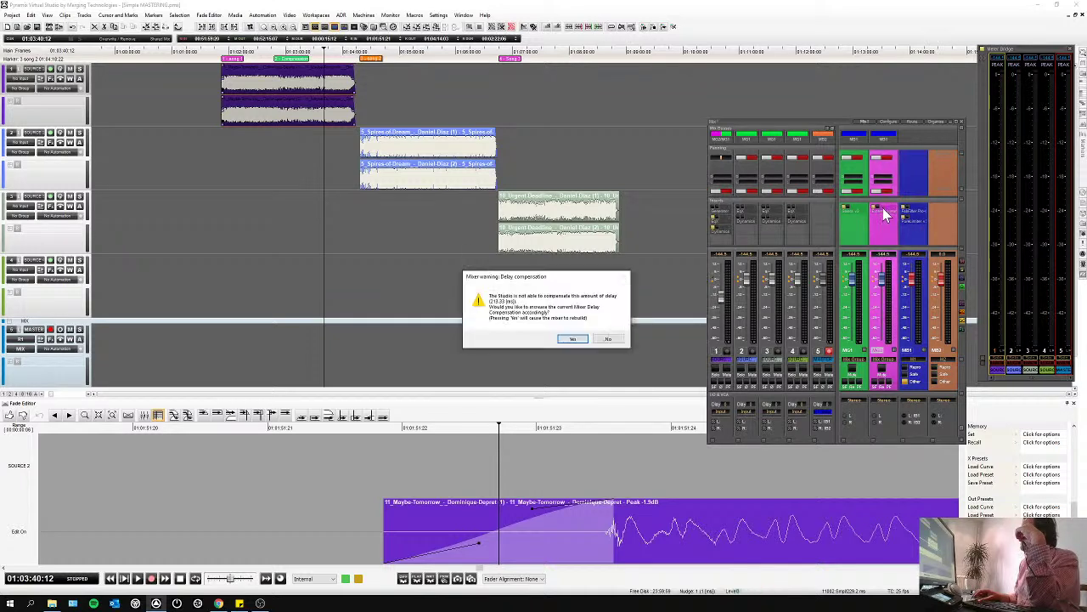
{"action": "left_click", "coordinate": [615, 341]}
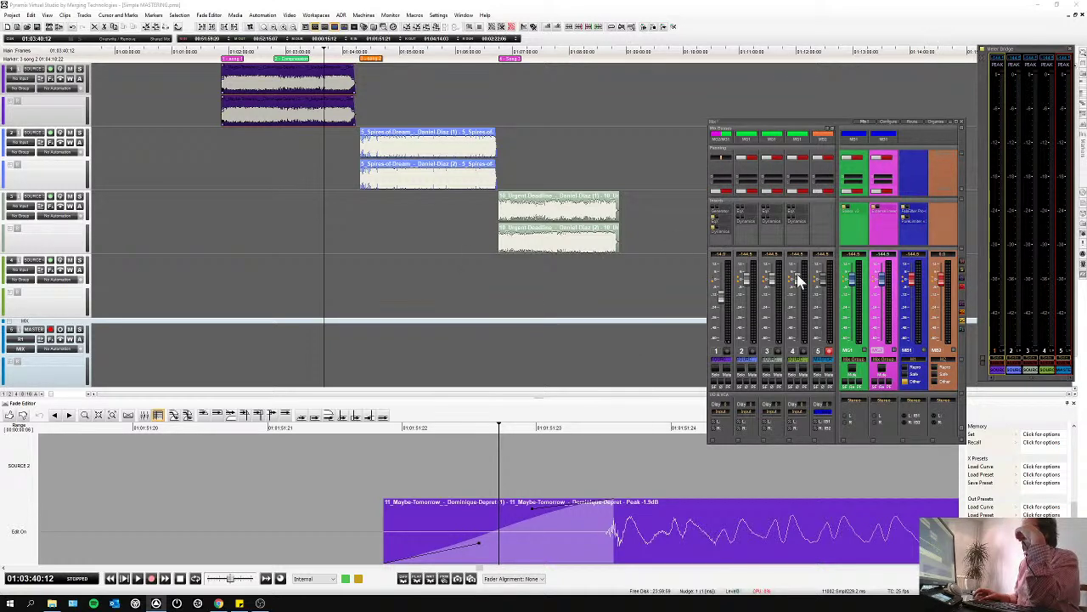
{"action": "left_click", "coordinate": [879, 212]}
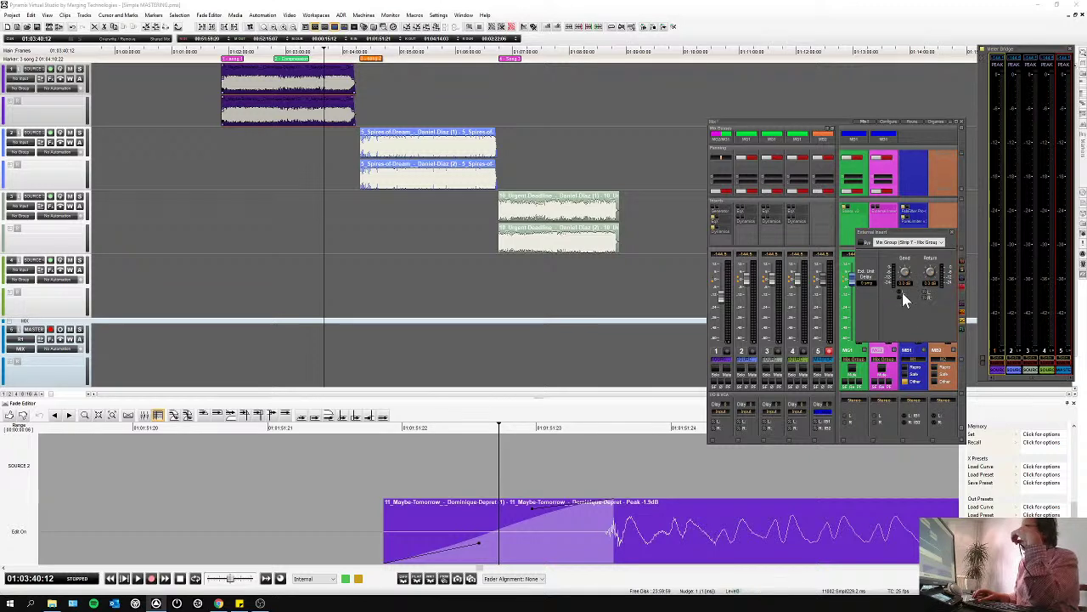
{"action": "left_click", "coordinate": [952, 234]}
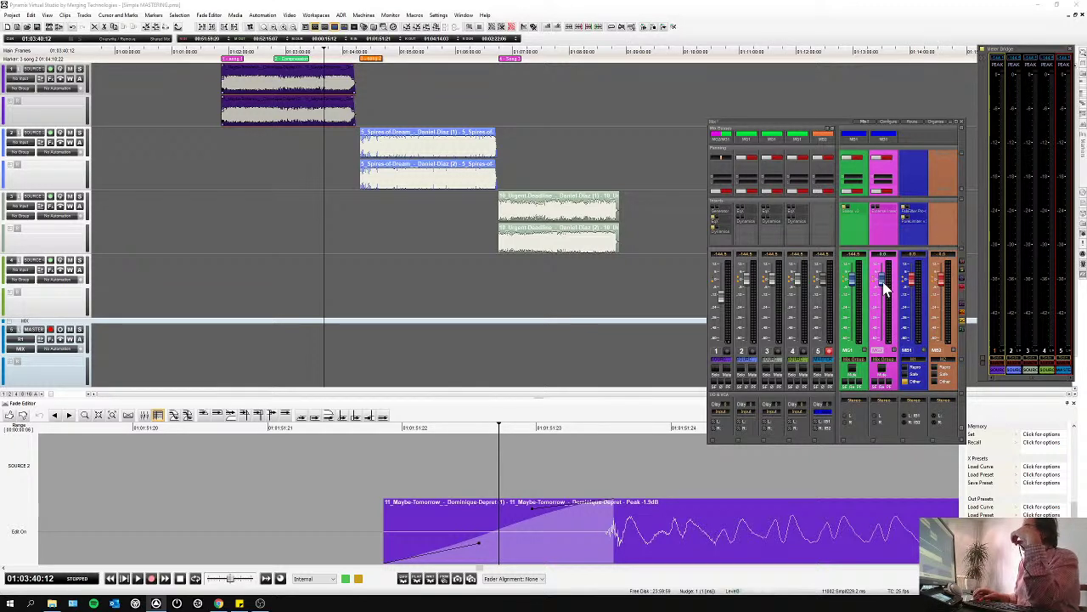
Reopen Mix Down and view the available media formats along with the wordlength and waveform settings.
{"action": "left_click", "coordinate": [12, 15]}
{"action": "left_click", "coordinate": [40, 229]}
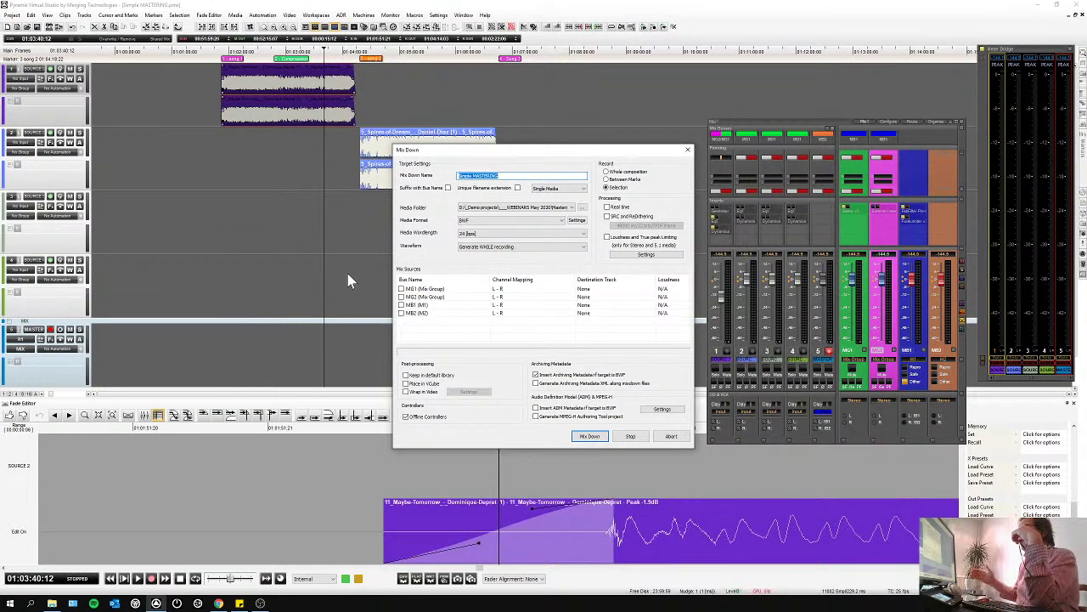
{"action": "left_click", "coordinate": [516, 221]}
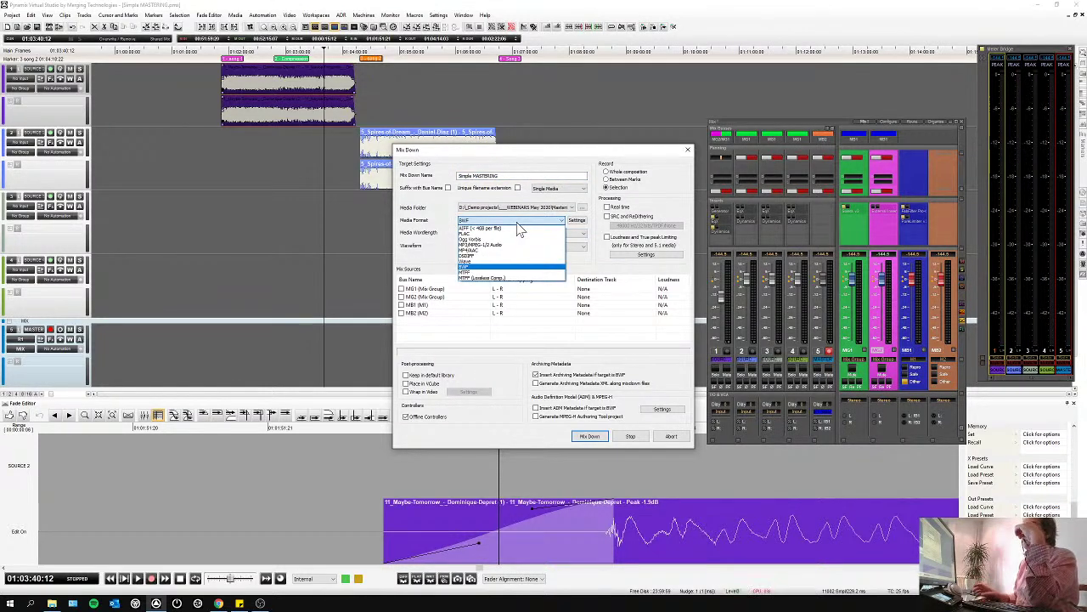
{"action": "left_click", "coordinate": [524, 224]}
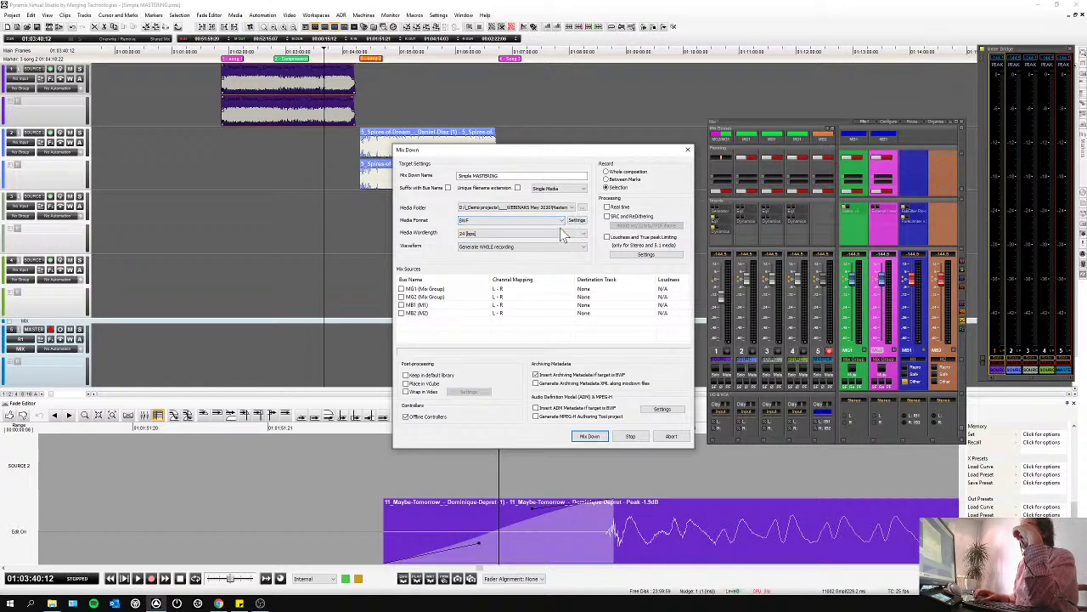
{"action": "left_click", "coordinate": [548, 233]}
{"action": "left_click", "coordinate": [551, 245]}
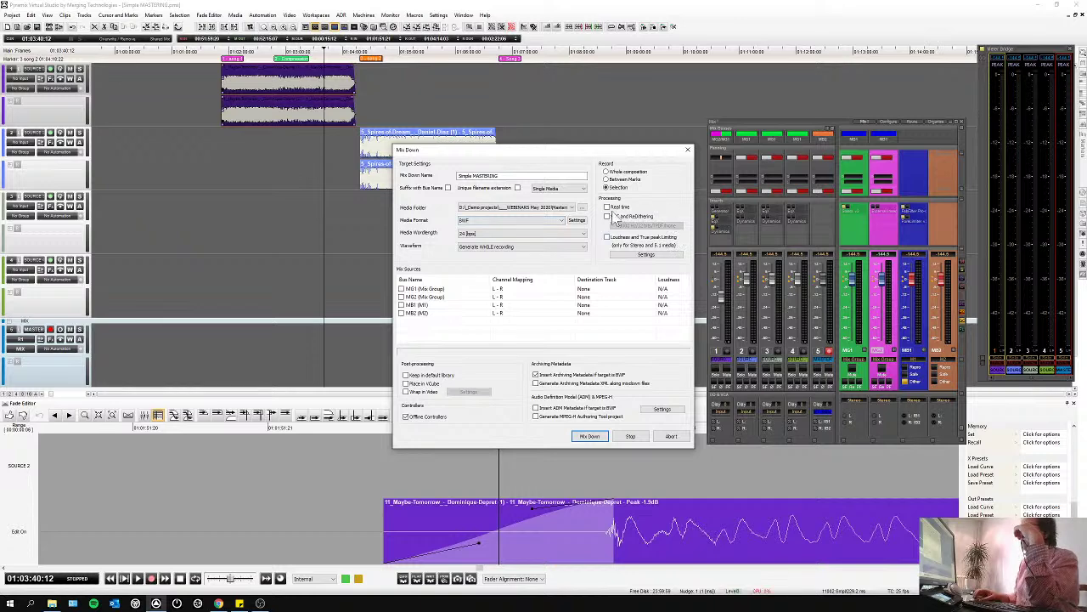
View the loudness and true peak limiting settings, then cancel them and close the Mix Down dialog.
{"action": "left_click", "coordinate": [628, 254]}
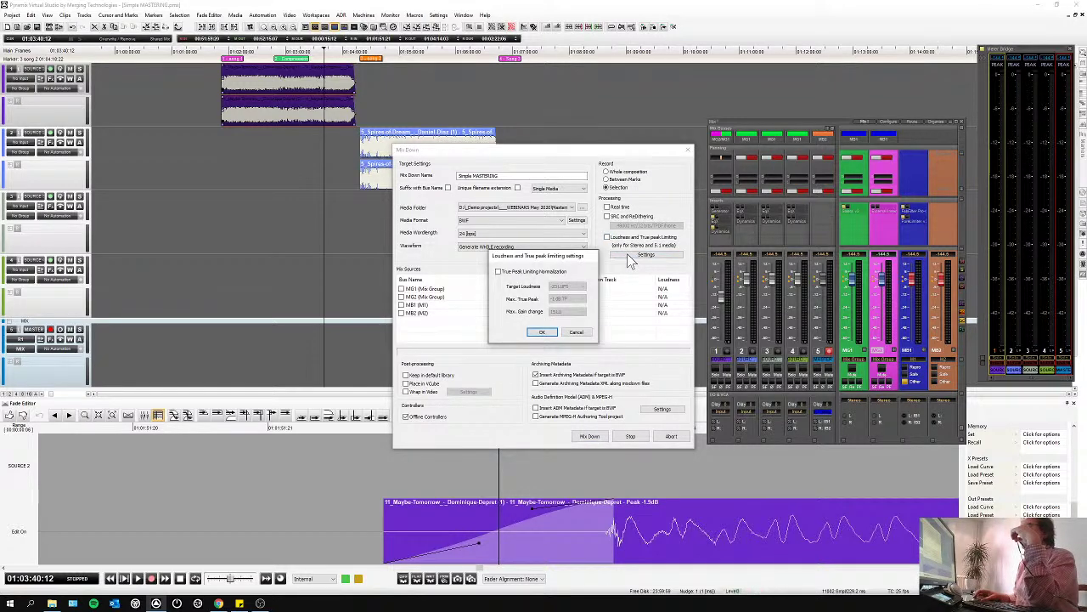
{"action": "left_click", "coordinate": [577, 333]}
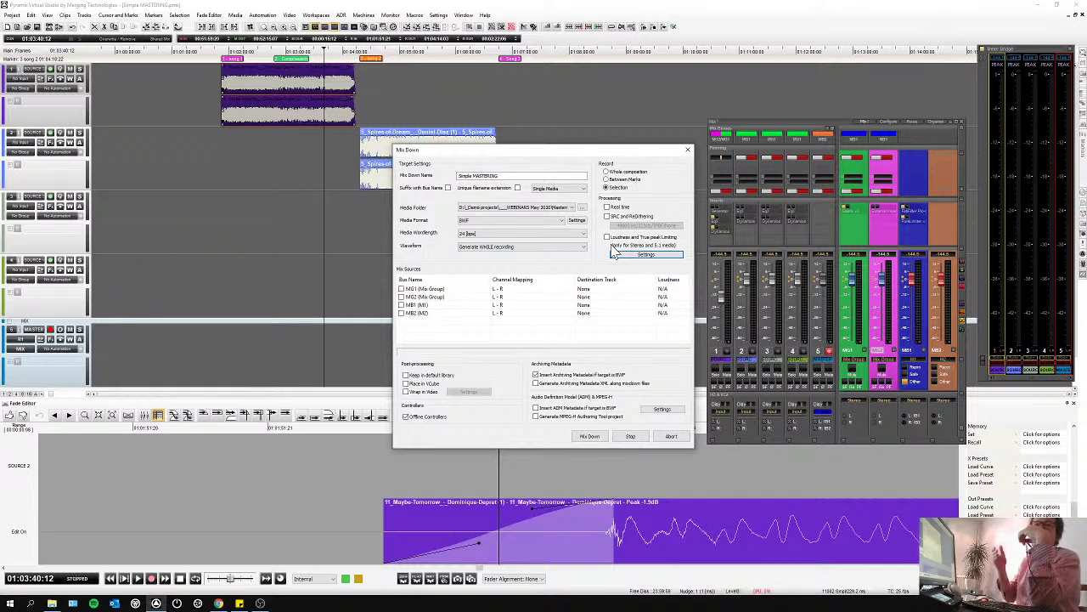
{"action": "left_click", "coordinate": [689, 154]}
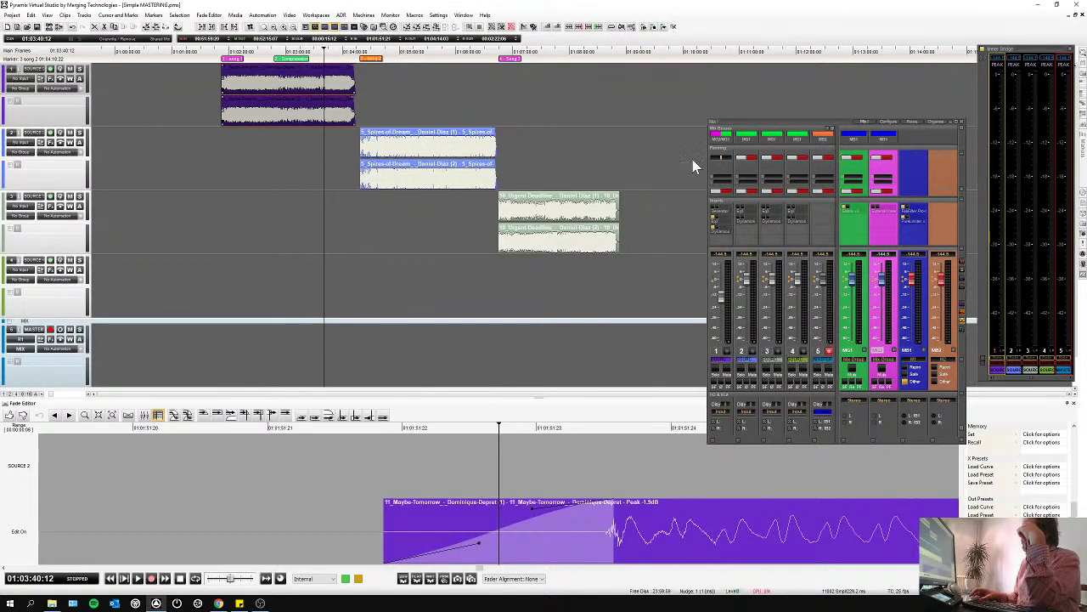
Close the mixer and show the Markers window.
{"action": "left_click", "coordinate": [961, 122]}
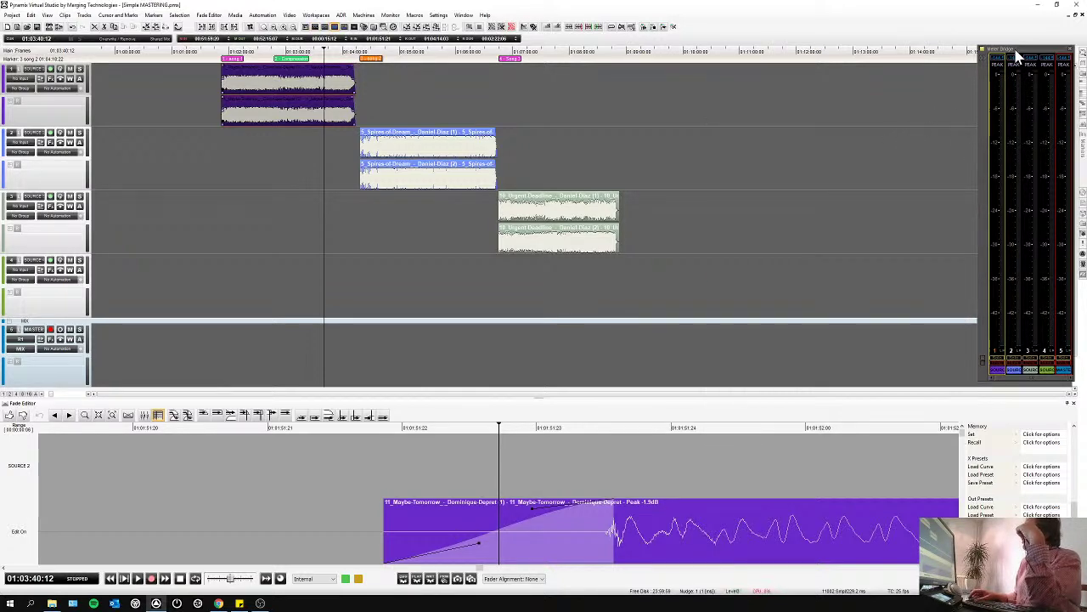
{"action": "key", "text": "alt+m"}
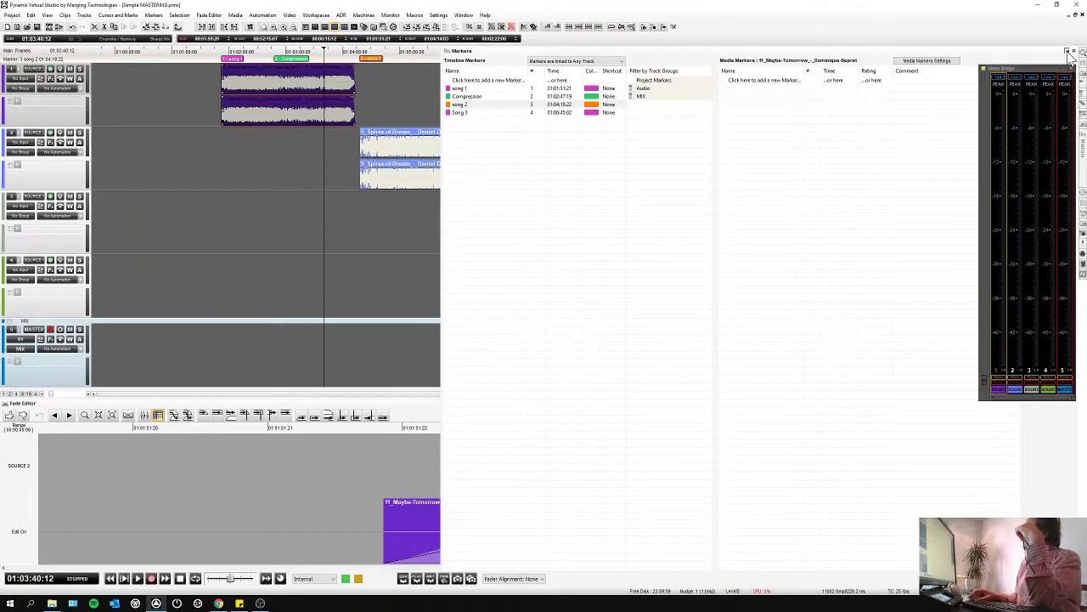
Create a CD disc from all four timeline markers, song 1 through Song 3.
{"action": "left_click", "coordinate": [463, 89]}
{"action": "left_click_drag", "start_coordinate": [463, 97], "coordinate": [459, 114]}
{"action": "right_click", "coordinate": [458, 116]}
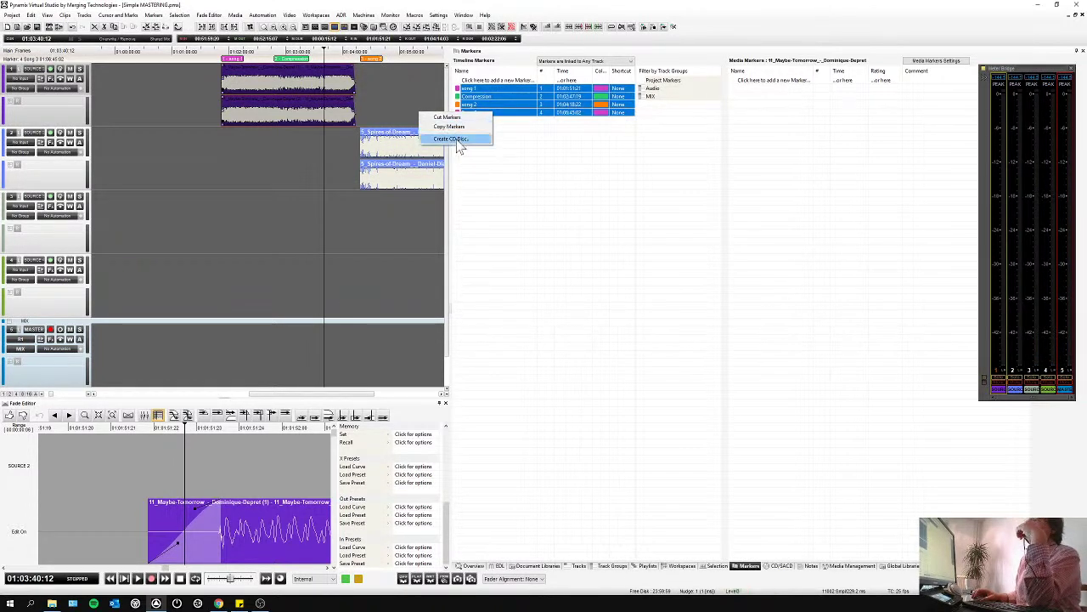
{"action": "left_click", "coordinate": [457, 140]}
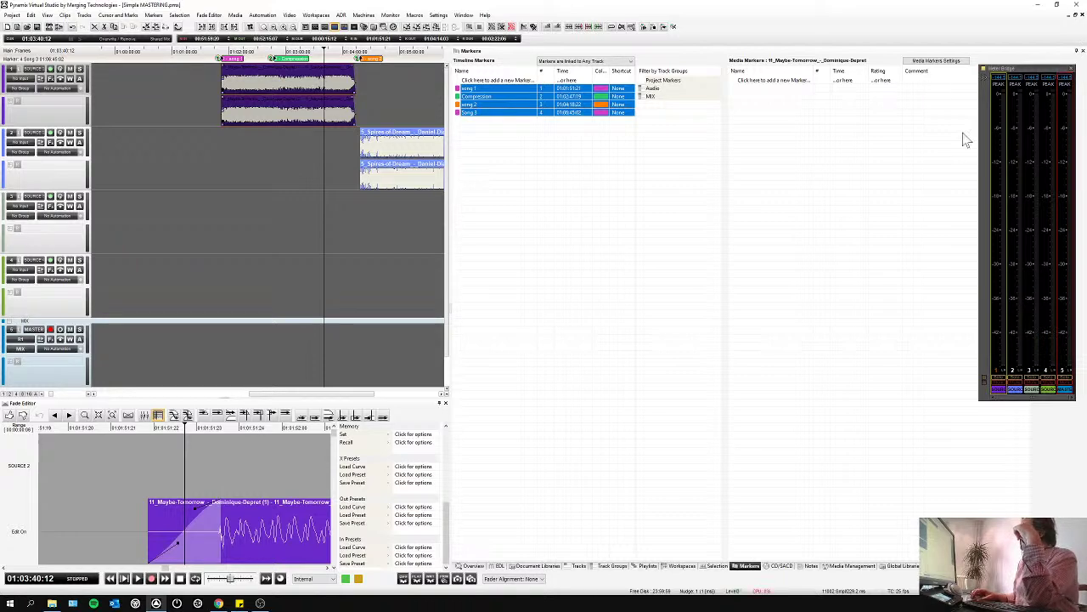
Show the disc in the CD/SACD view and enlarge the CD track list so every track fits.
{"action": "left_click", "coordinate": [781, 565]}
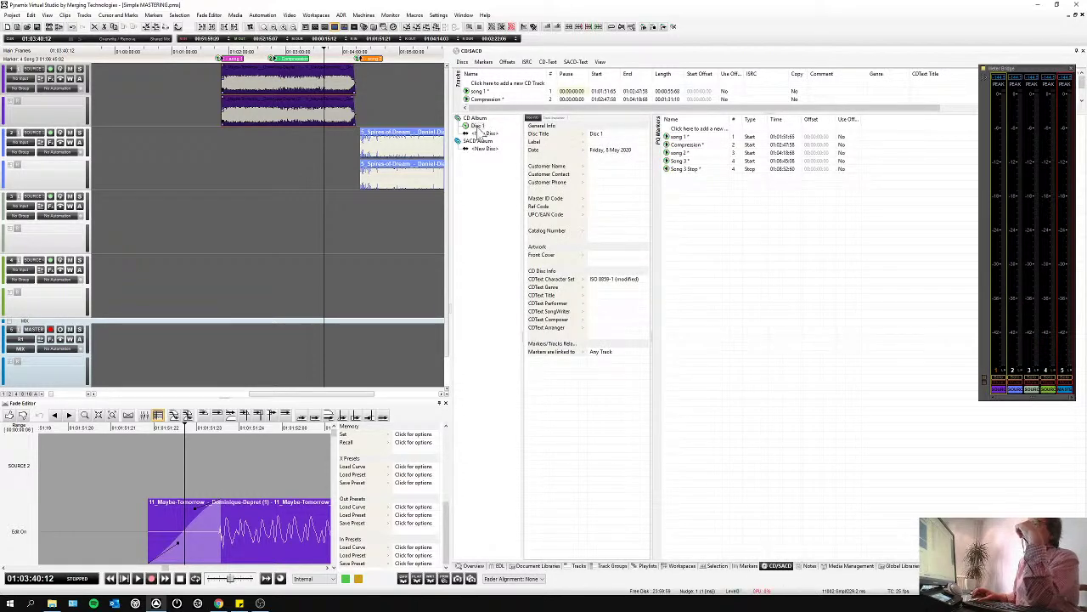
{"action": "left_click", "coordinate": [462, 62]}
{"action": "left_click", "coordinate": [395, 243]}
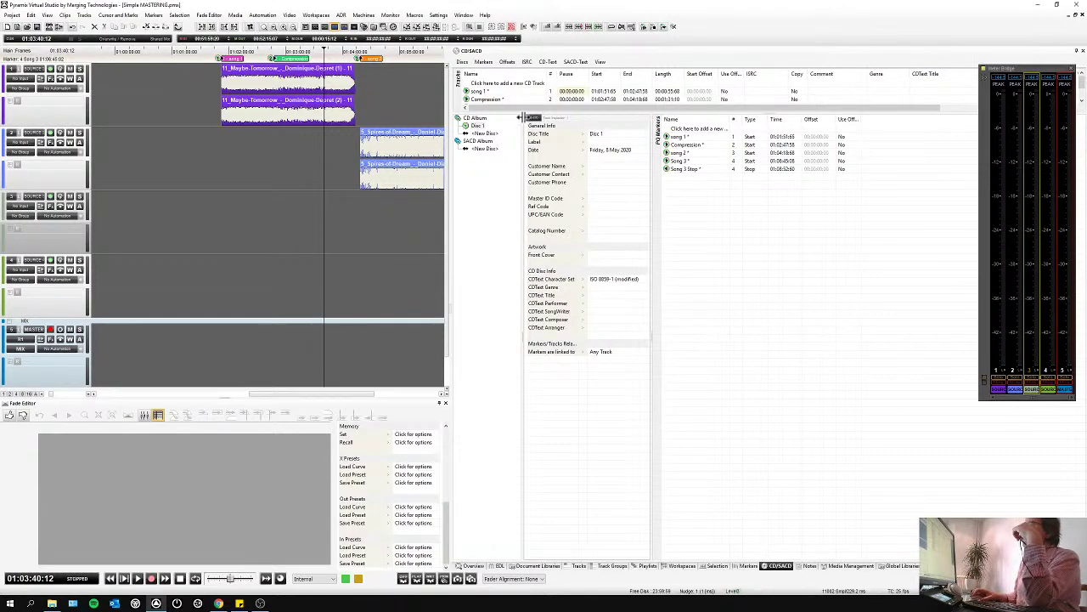
{"action": "left_click_drag", "start_coordinate": [513, 111], "coordinate": [513, 179]}
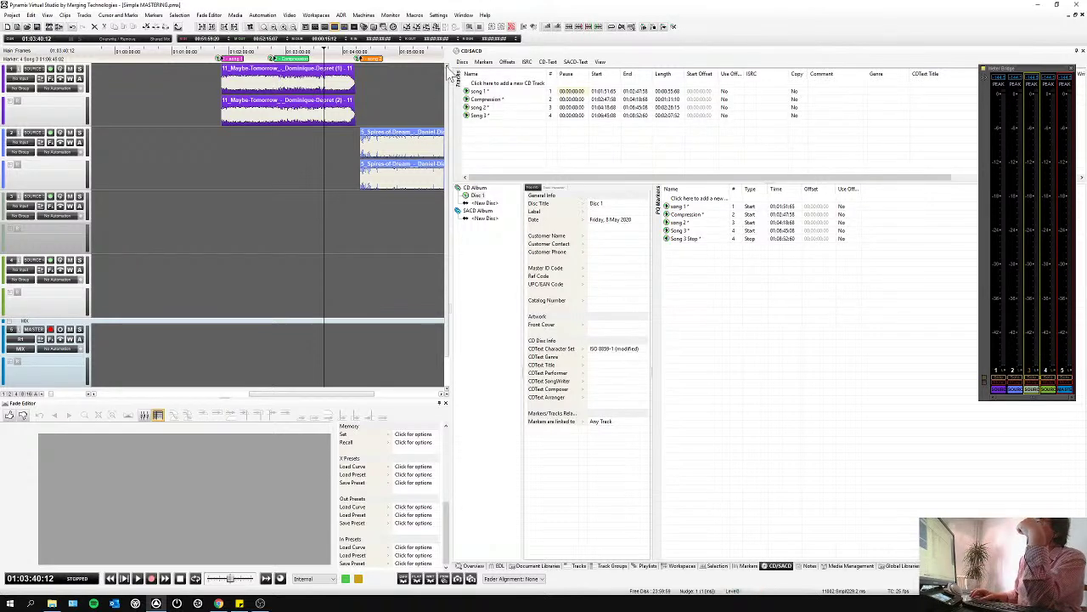
Delete the Compression marker from the disc's PQ markers.
{"action": "left_click", "coordinate": [667, 216]}
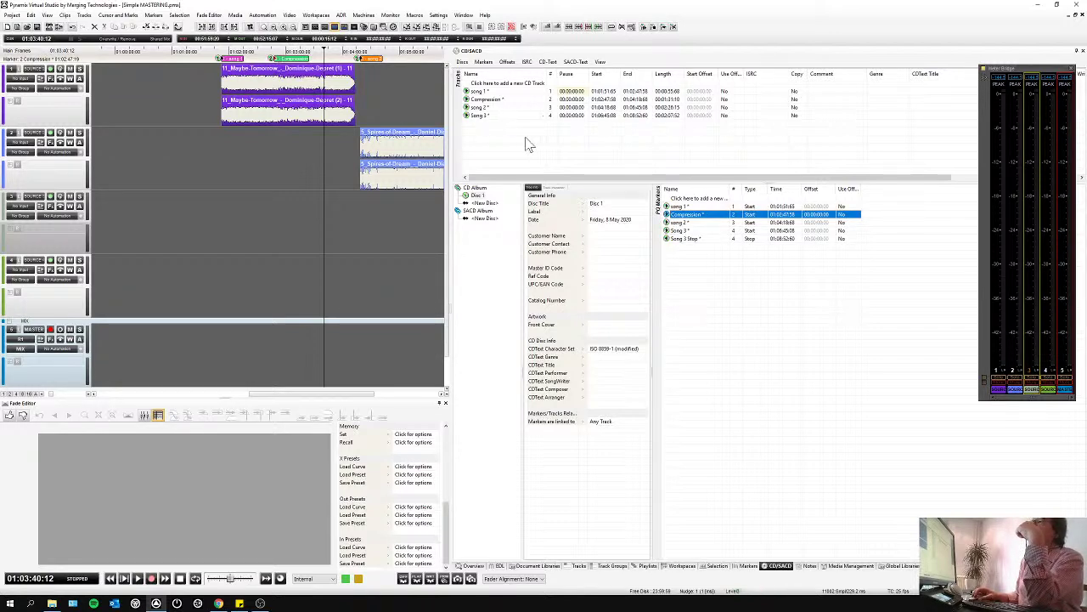
{"action": "right_click", "coordinate": [670, 222]}
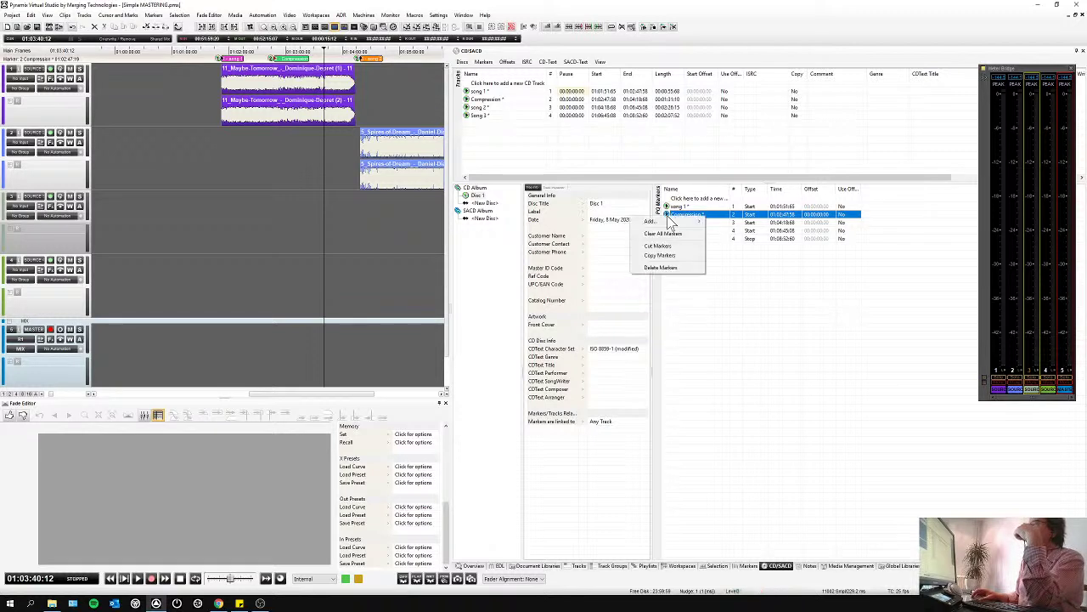
{"action": "left_click", "coordinate": [674, 268]}
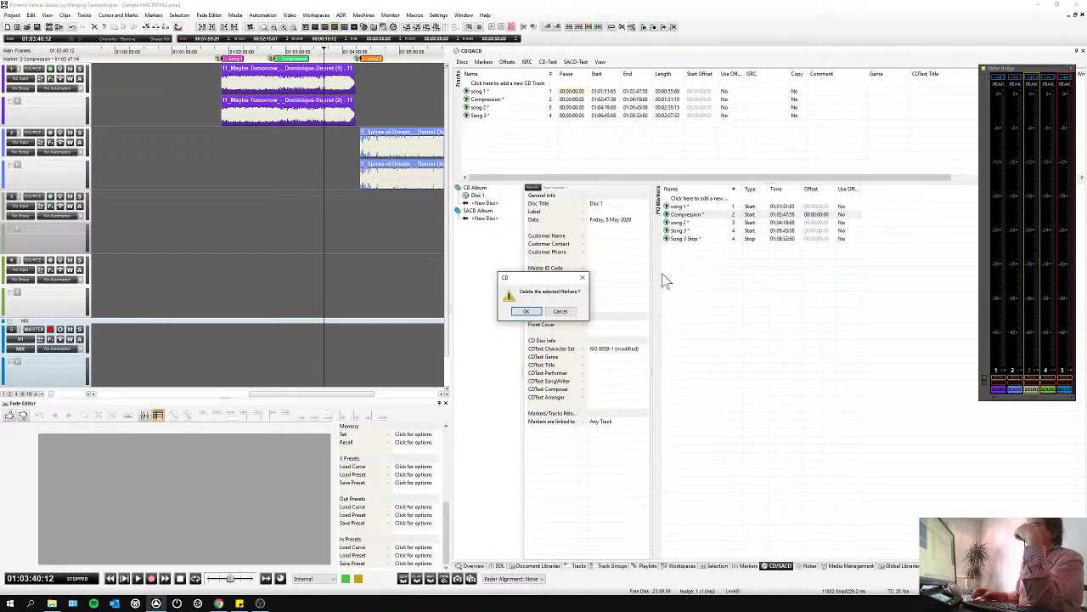
{"action": "left_click", "coordinate": [526, 311]}
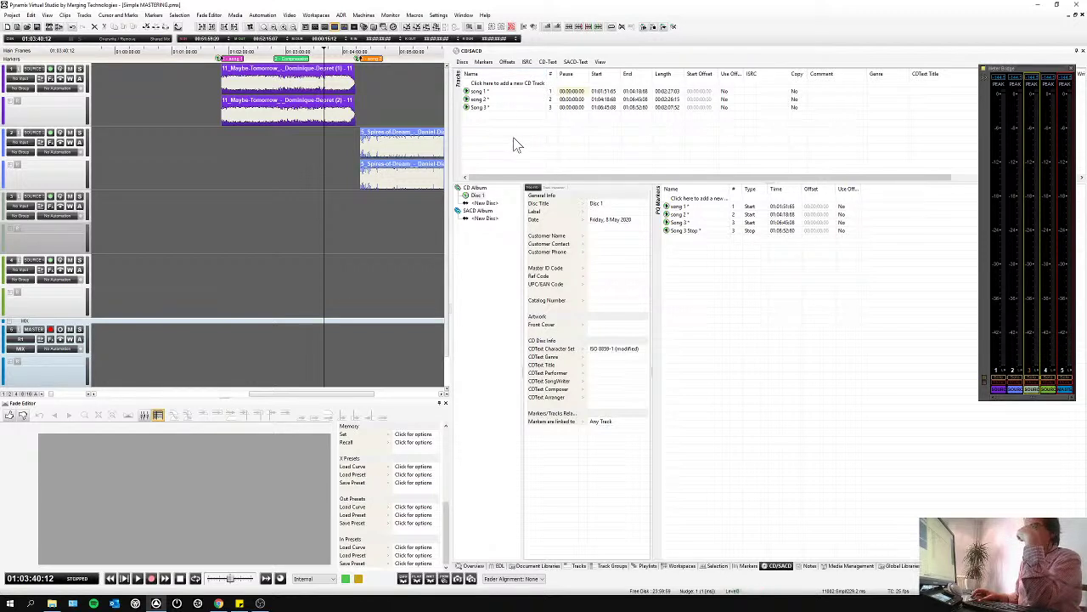
Widen the disc info area and move the song 2 marker slightly earlier on the timeline, to about 01:04:16:30.
{"action": "left_click_drag", "start_coordinate": [652, 251], "coordinate": [697, 251]}
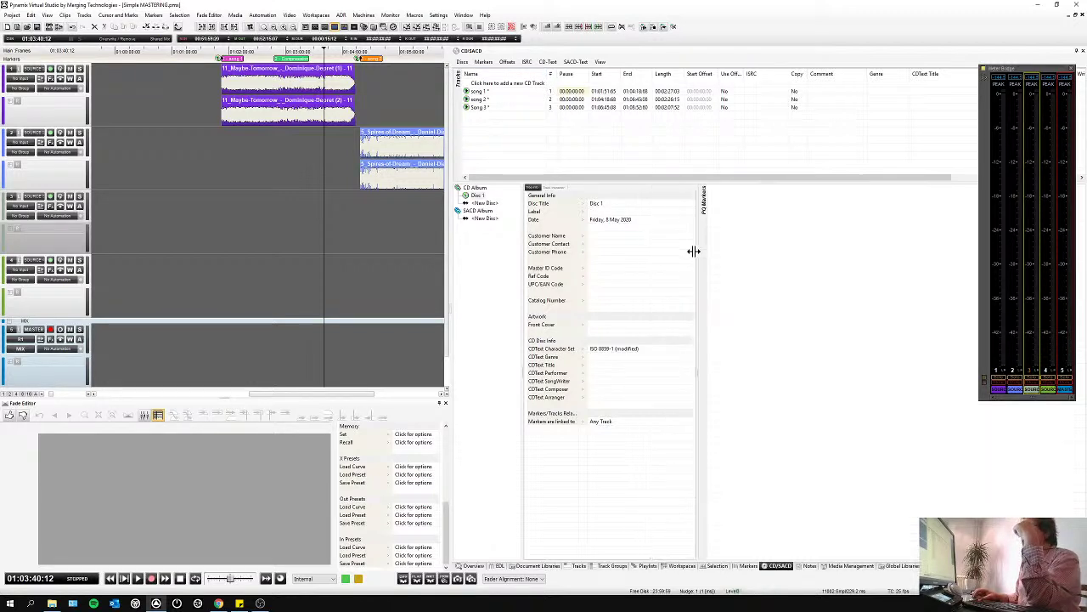
{"action": "mouse_move", "coordinate": [358, 56]}
{"action": "left_mouse_down"}
{"action": "mouse_move", "coordinate": [386, 58]}
{"action": "mouse_move", "coordinate": [357, 57]}
{"action": "left_mouse_up"}
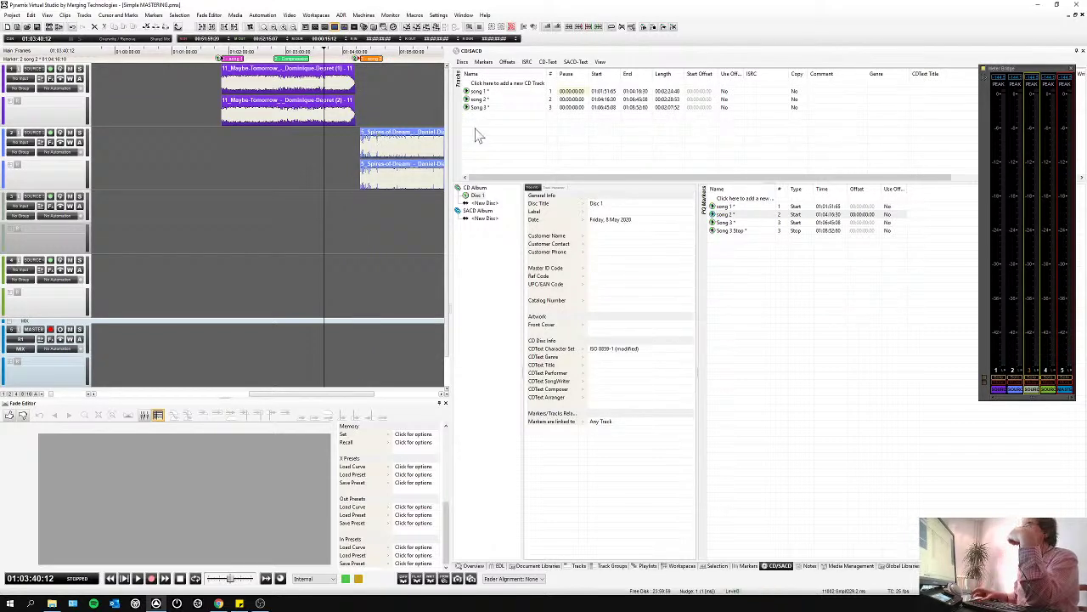
Try a length of 00:00:04:00 for the song 2 CD track and undo the change.
{"action": "left_click", "coordinate": [667, 99]}
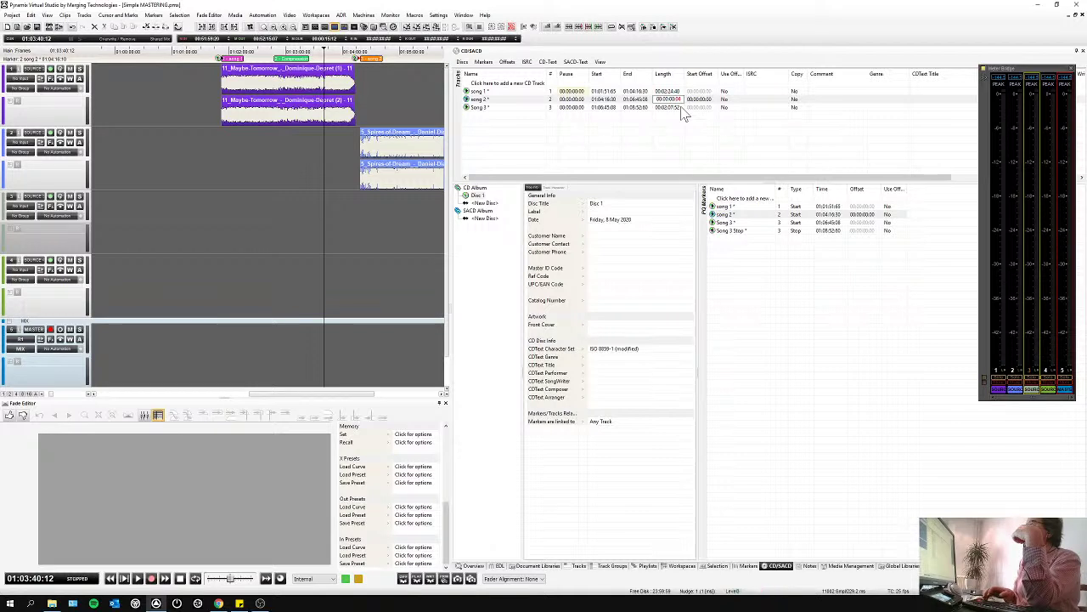
{"action": "key", "text": "ctrl+z"}
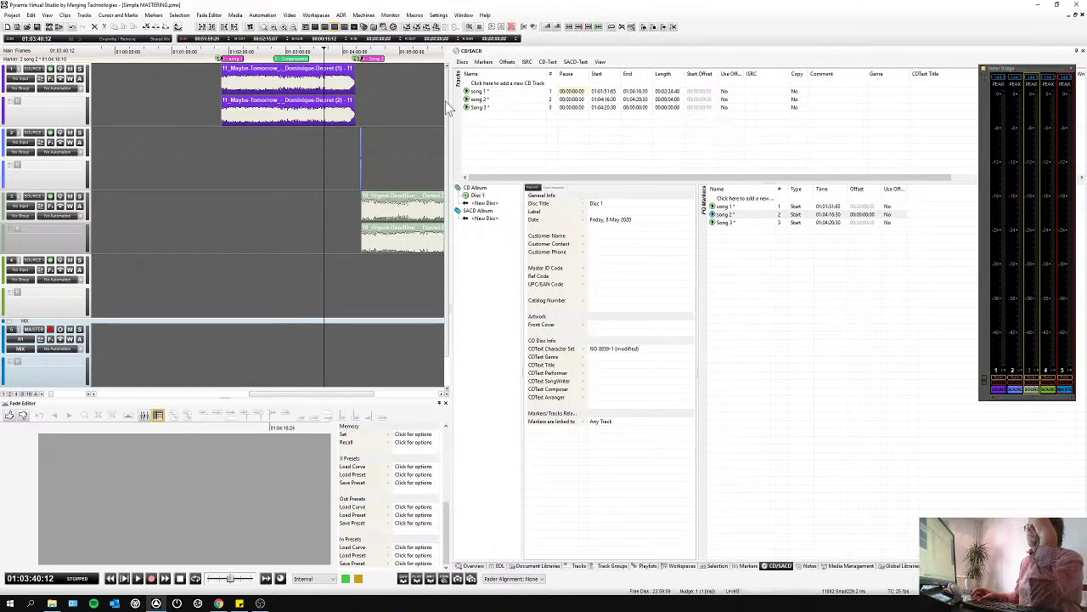
{"action": "left_click", "coordinate": [428, 121]}
{"action": "key", "text": "ctrl+y"}
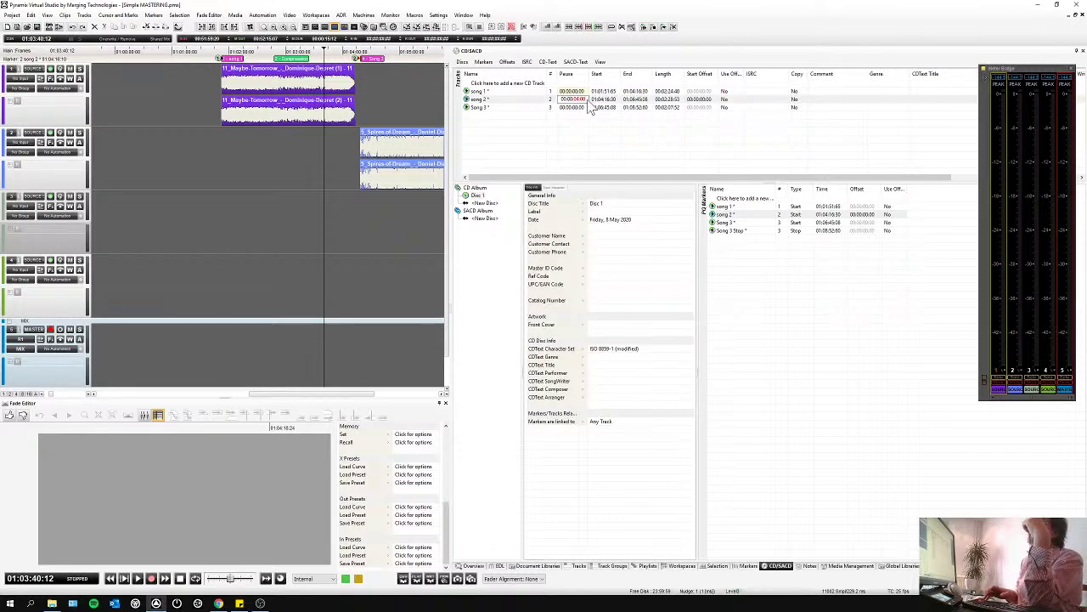
Set the pauses of the song 2 and Song 3 CD tracks to 00:00:04:00 each.
{"action": "key", "text": "Return"}
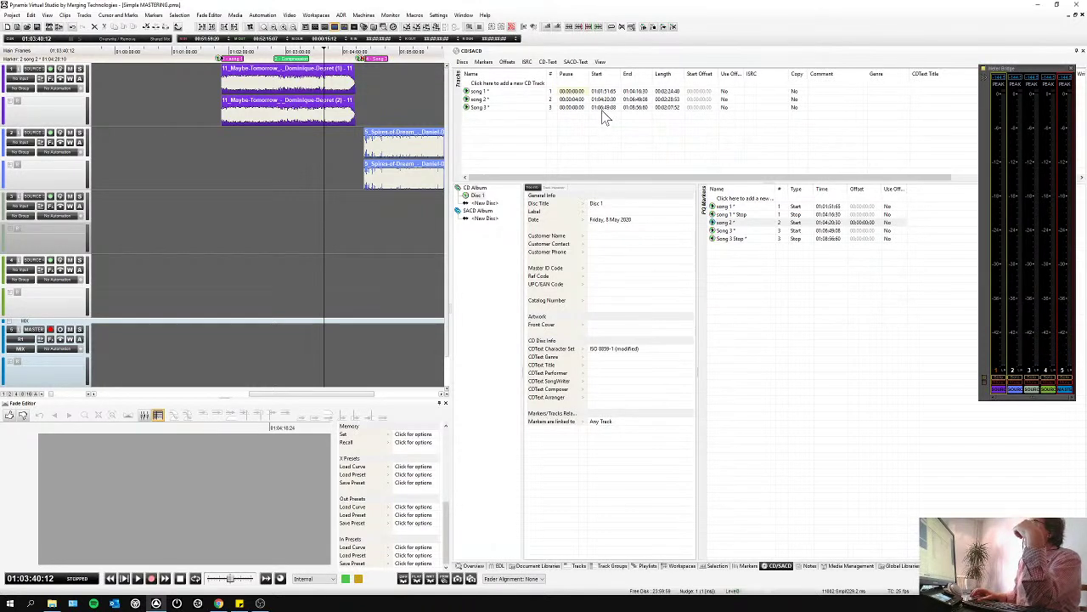
{"action": "left_click", "coordinate": [571, 108]}
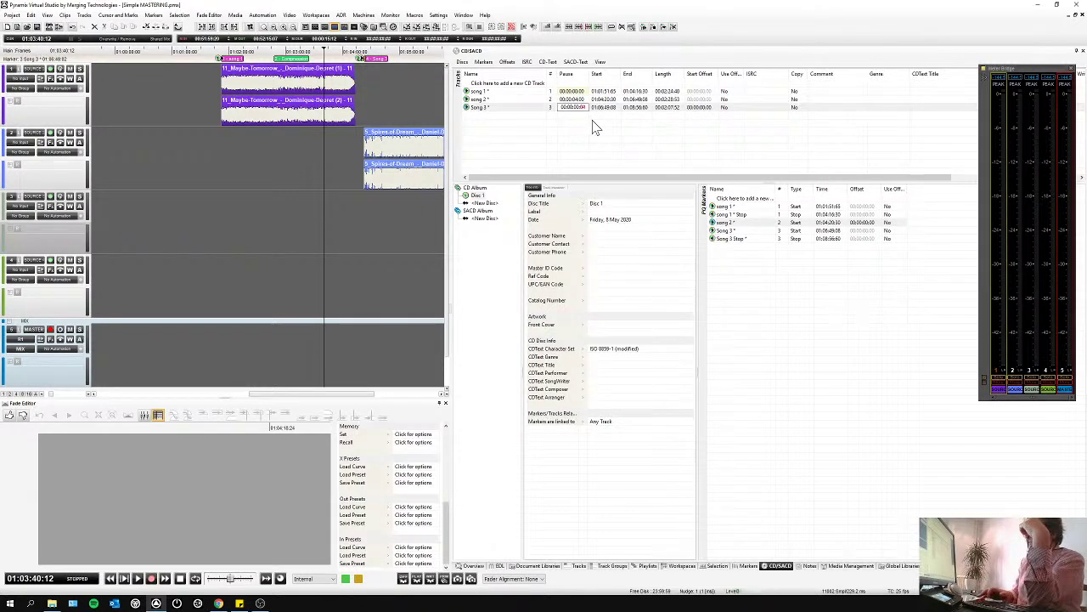
{"action": "key", "text": "Return"}
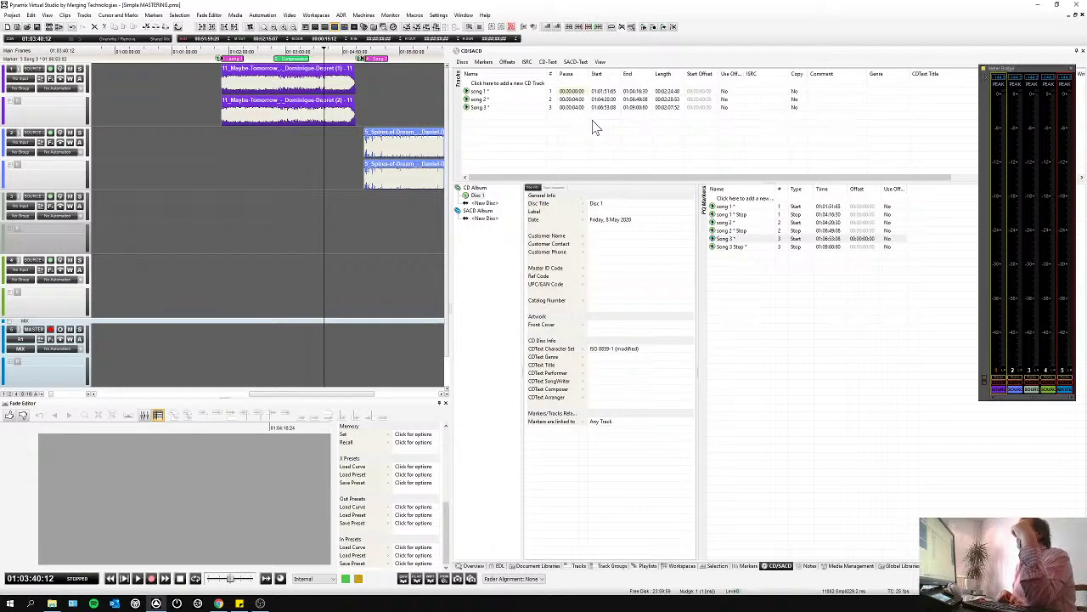
Set the disc title to "hgfhgfhf".
{"action": "left_click", "coordinate": [607, 204]}
{"action": "type", "text": "hgfhgfhf"}
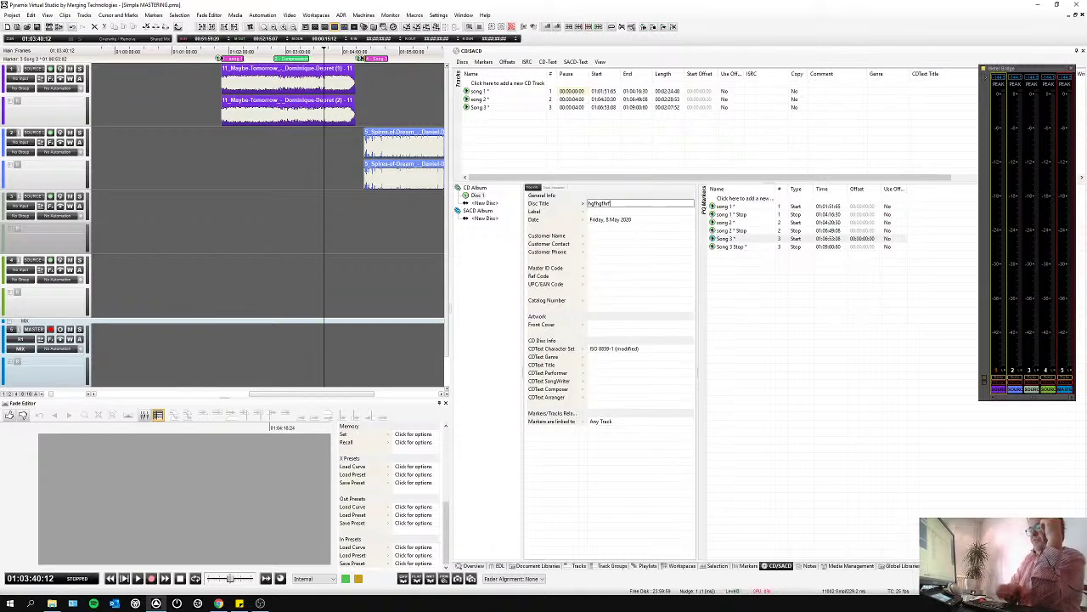
{"action": "key", "text": "Return"}
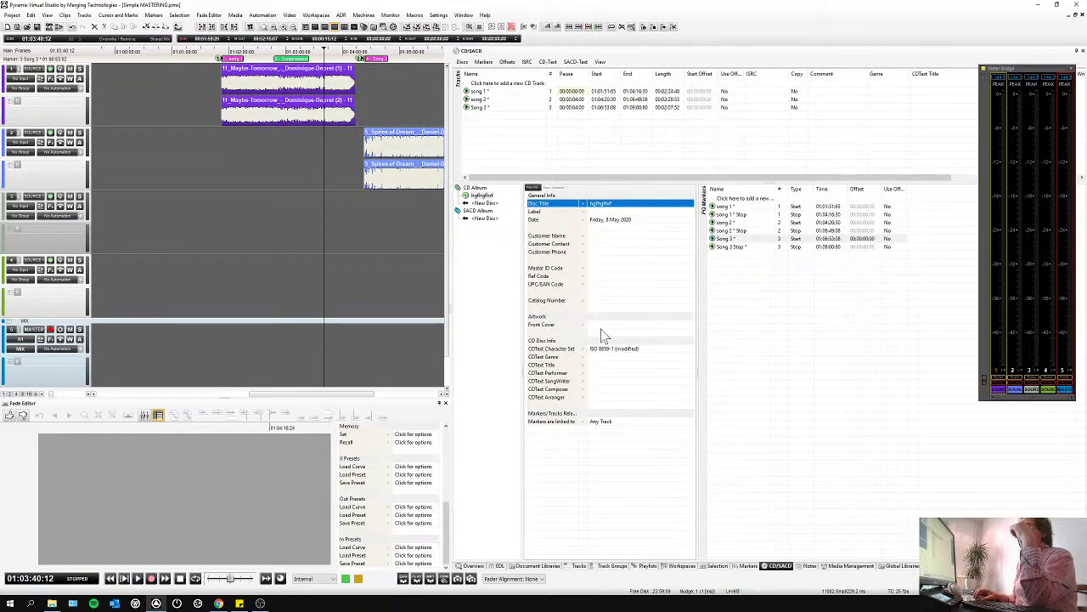
Fill in the disc's CD-Text with songwriter "moi", composer "pas moi" and arranger "moi et pas moi".
{"action": "left_click", "coordinate": [599, 381]}
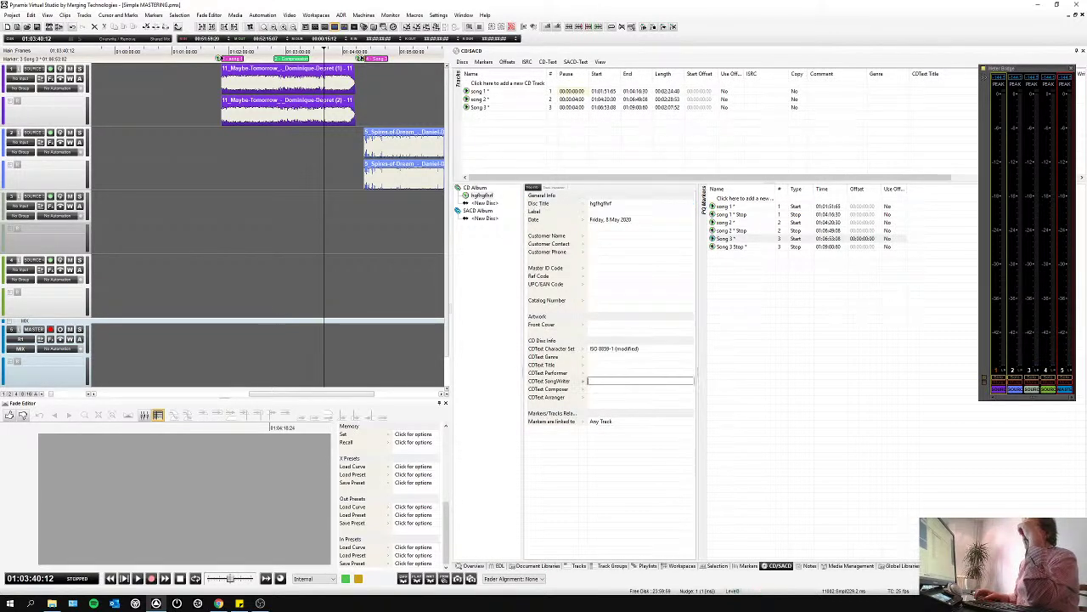
{"action": "key", "text": "Return"}
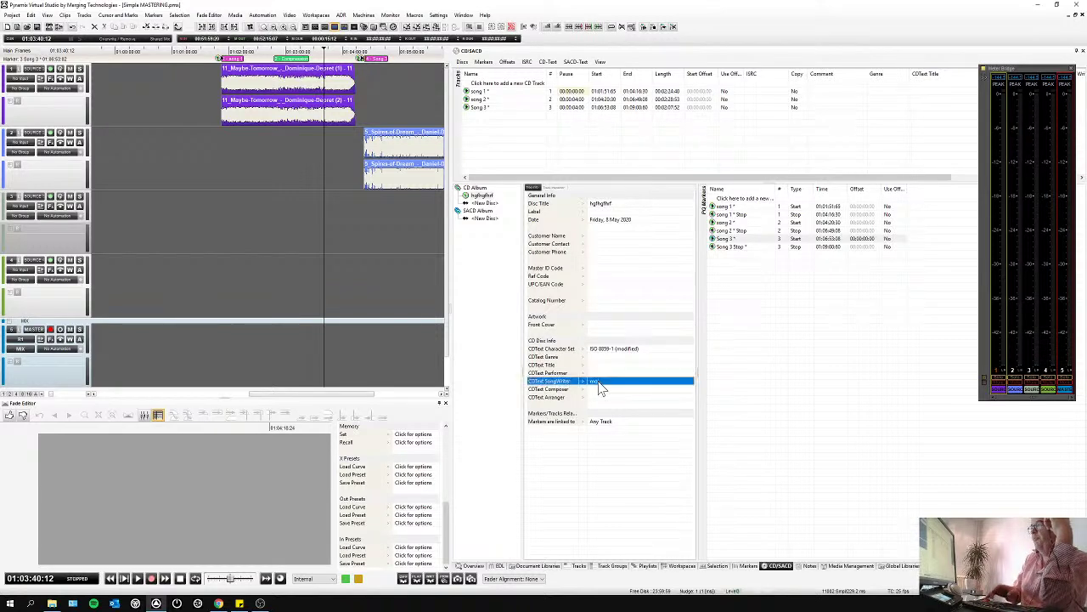
{"action": "left_click", "coordinate": [600, 389]}
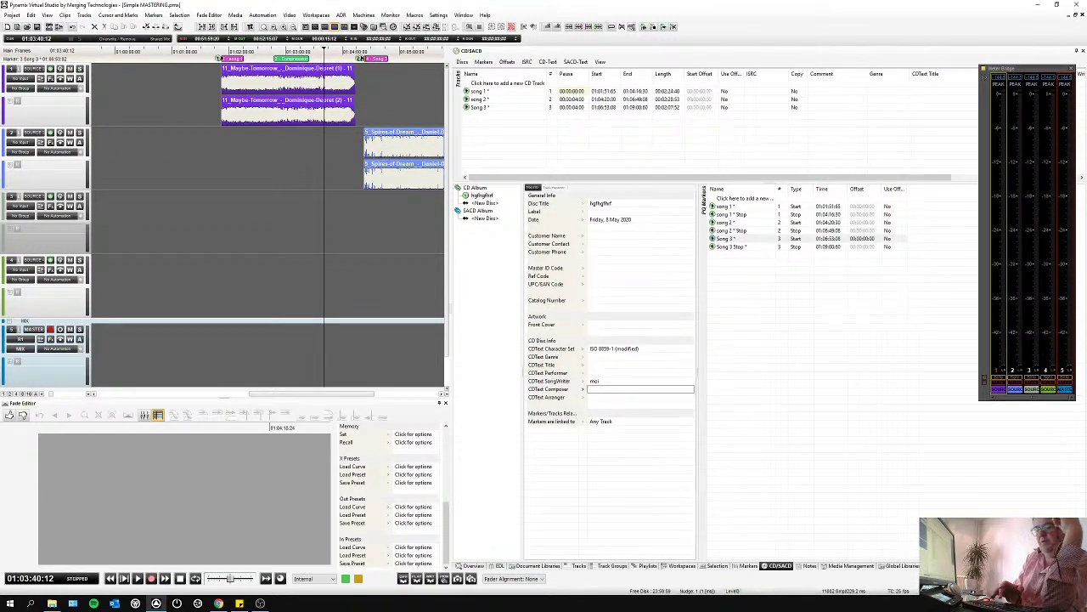
{"action": "type", "text": "pas"}
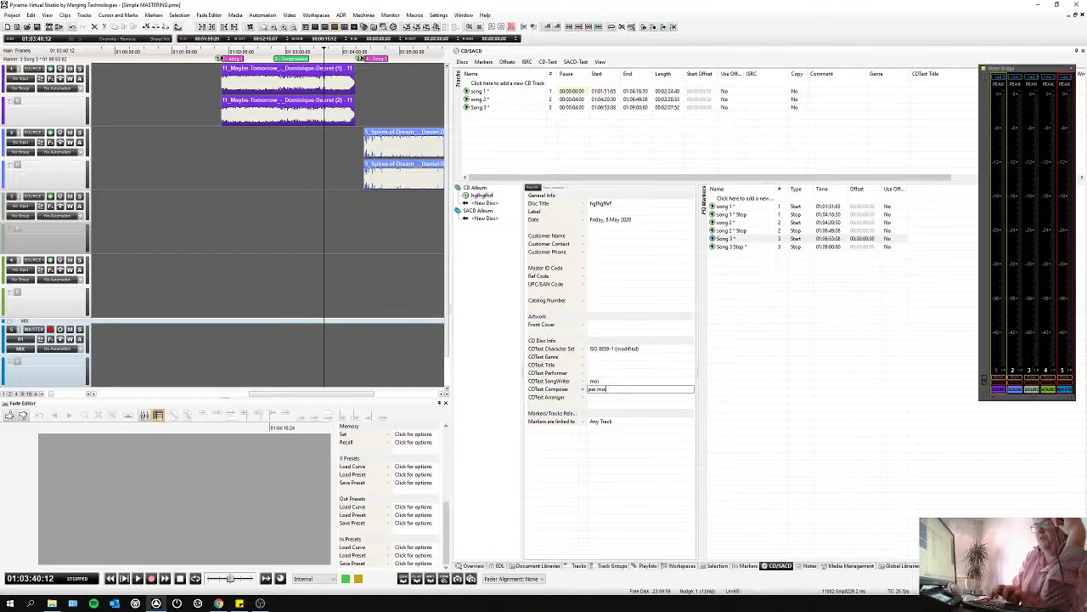
{"action": "type", "text": " mo"}
{"action": "key", "text": "Return"}
{"action": "left_click", "coordinate": [599, 398]}
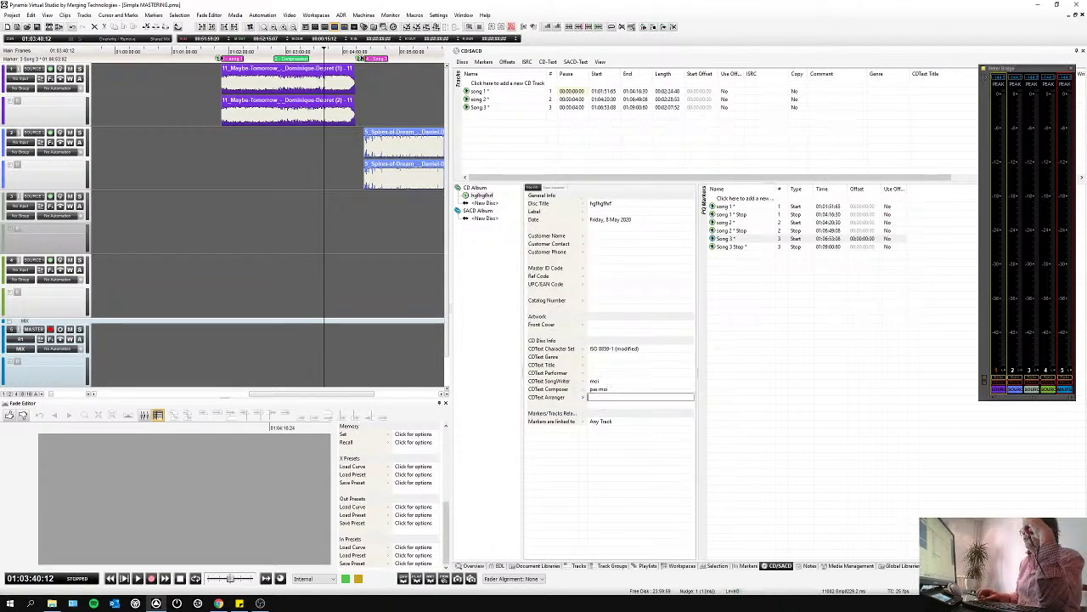
{"action": "type", "text": "moi et"}
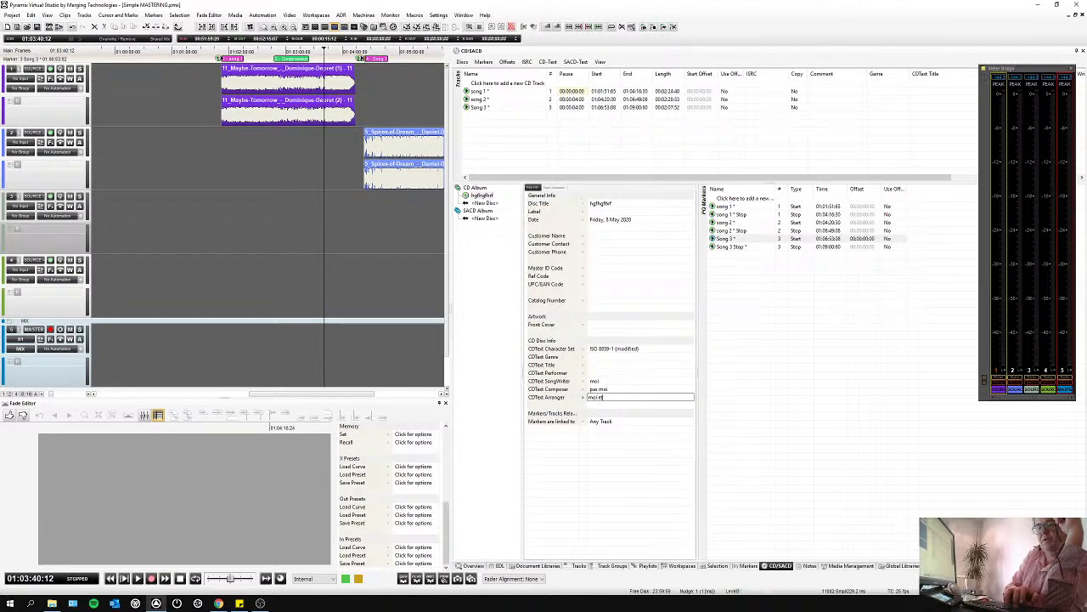
{"action": "type", "text": " pas moi"}
{"action": "key", "text": "Return"}
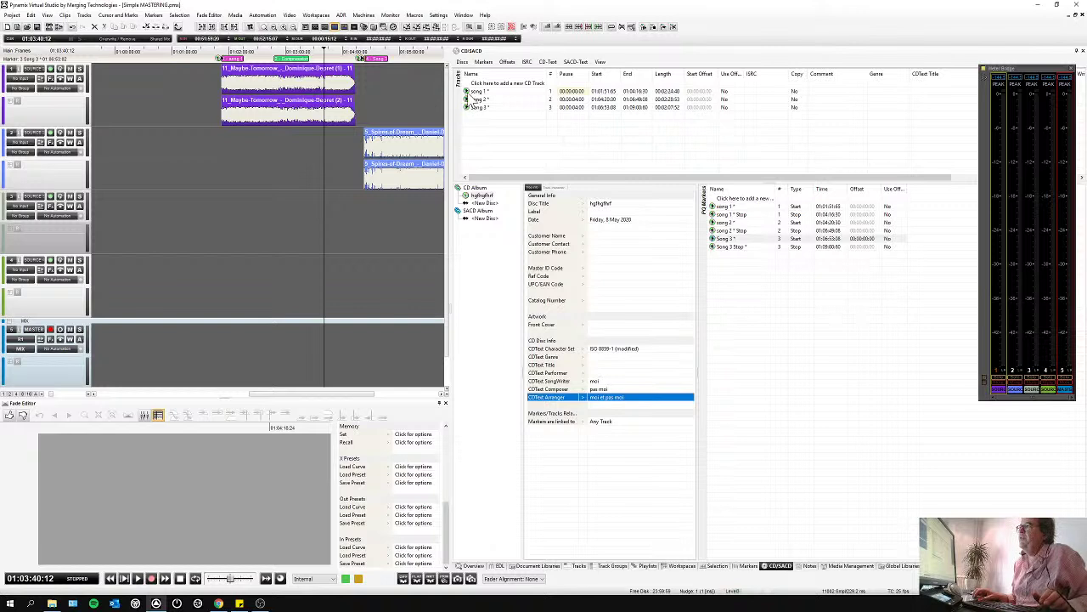
Apply all CD-Text from the disc info to the three CD tracks, and move the meter bridge down to check the CD-Text columns.
{"action": "left_click", "coordinate": [473, 91]}
{"action": "left_click", "coordinate": [469, 108]}
{"action": "right_click", "coordinate": [469, 108]}
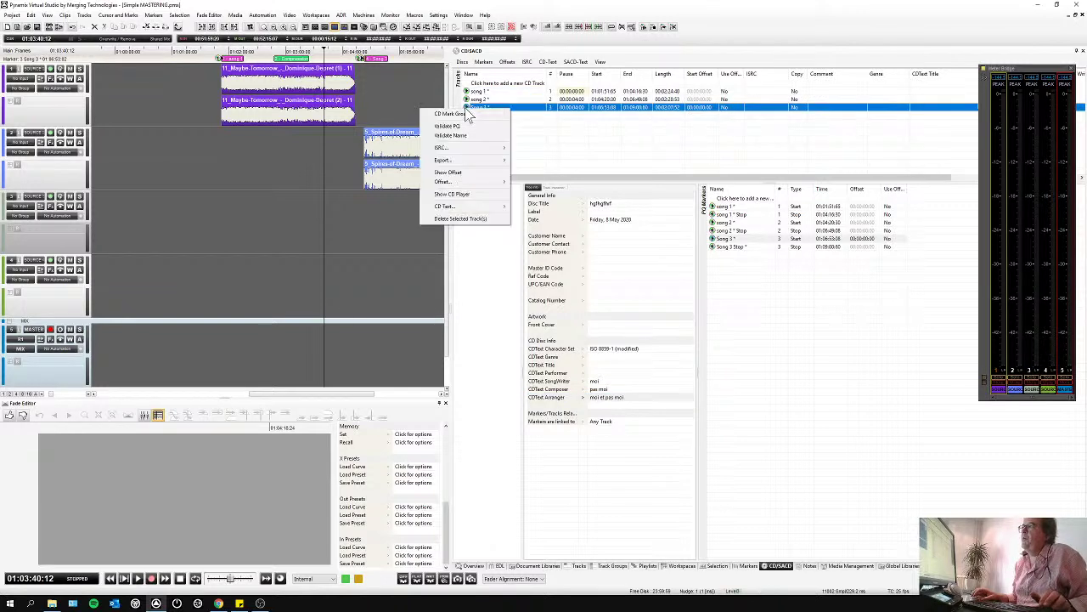
{"action": "left_click", "coordinate": [466, 96]}
{"action": "left_click", "coordinate": [467, 91], "text": "shift"}
{"action": "right_click", "coordinate": [468, 107]}
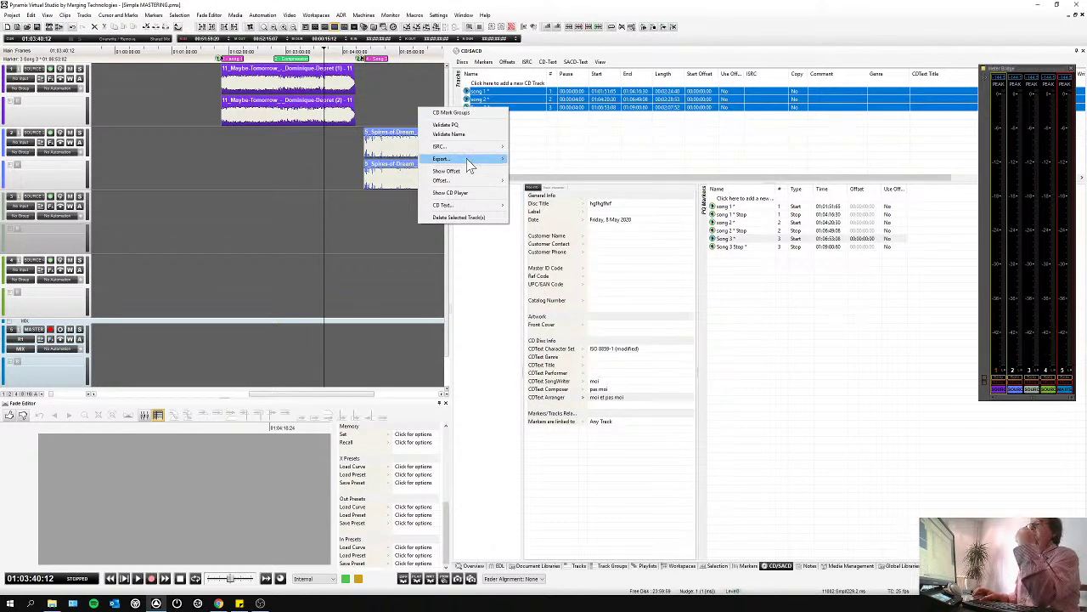
{"action": "mouse_move", "coordinate": [487, 208]}
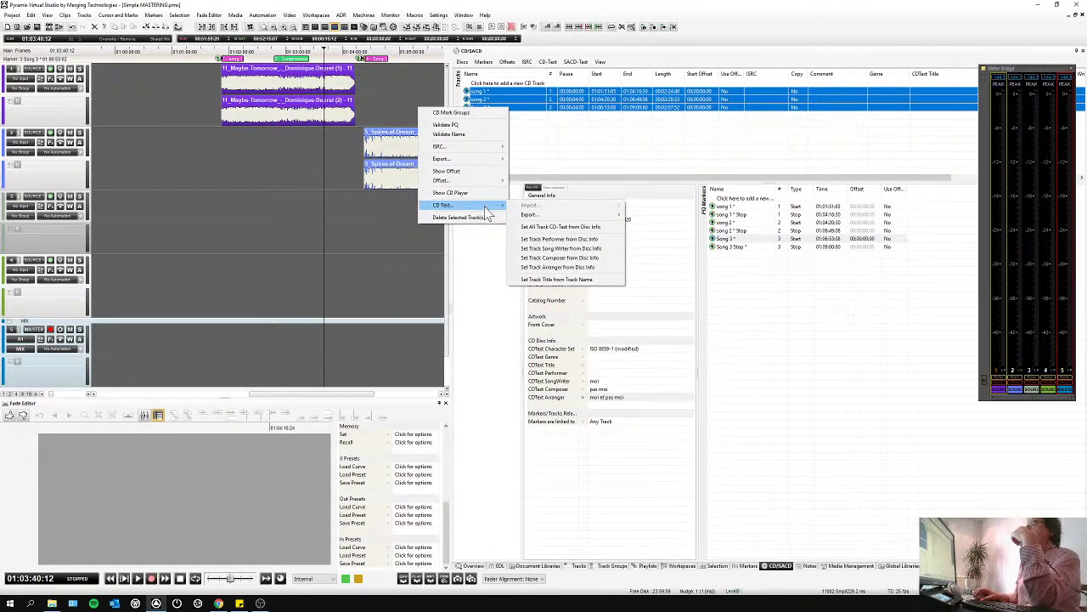
{"action": "left_click", "coordinate": [552, 228]}
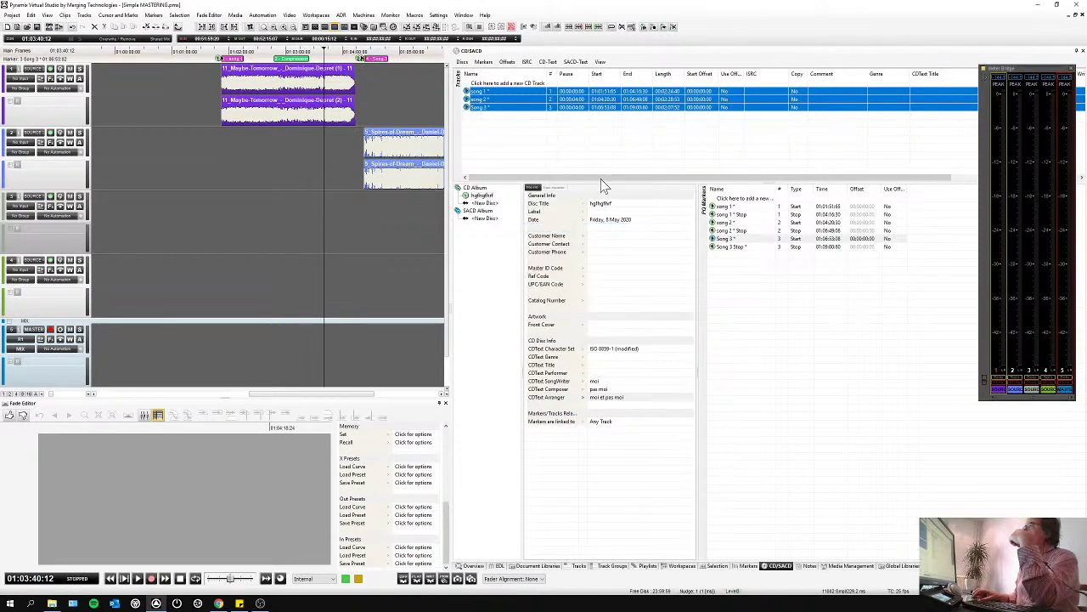
{"action": "left_click_drag", "start_coordinate": [1014, 68], "coordinate": [1019, 125]}
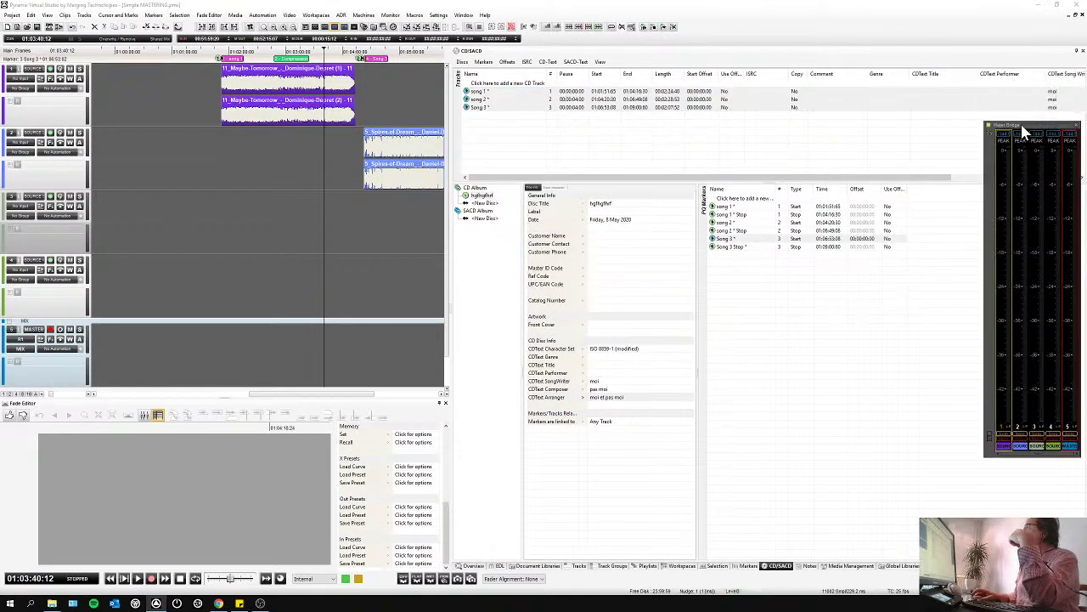
{"action": "left_click_drag", "start_coordinate": [905, 178], "coordinate": [939, 177]}
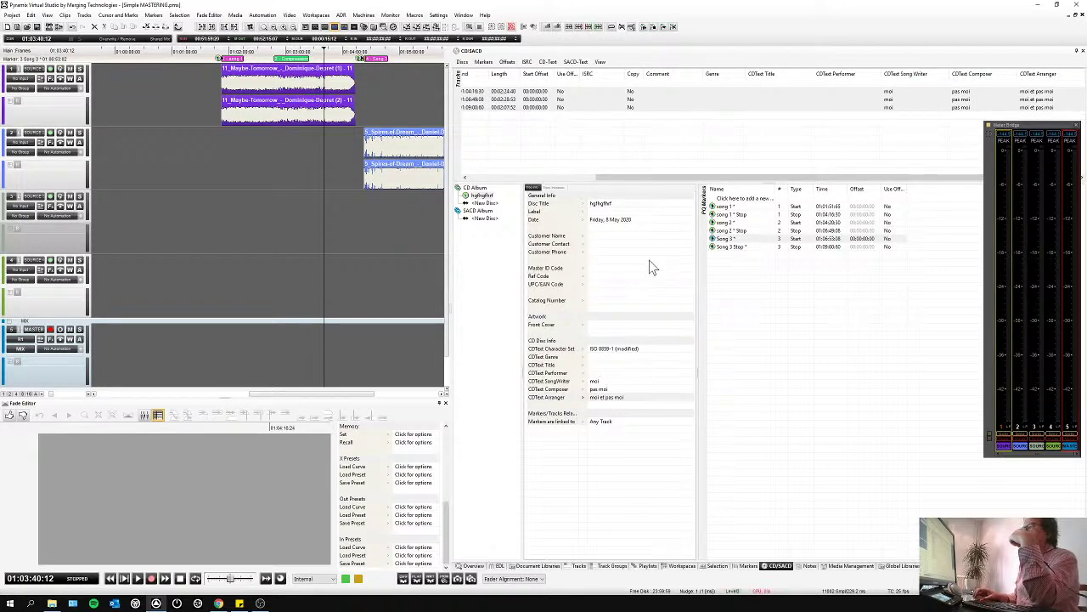
{"action": "left_click_drag", "start_coordinate": [638, 177], "coordinate": [537, 177]}
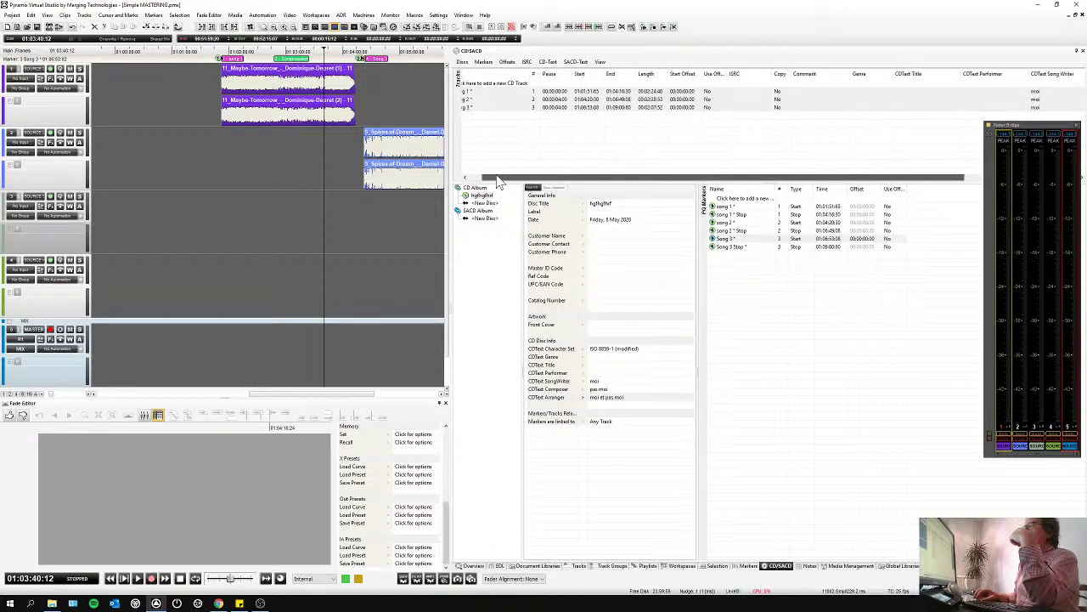
Set the CD-Text titles of all three CD tracks from their track names and check the CD-Text title column.
{"action": "key", "text": "ctrl+a"}
{"action": "right_click", "coordinate": [469, 92]}
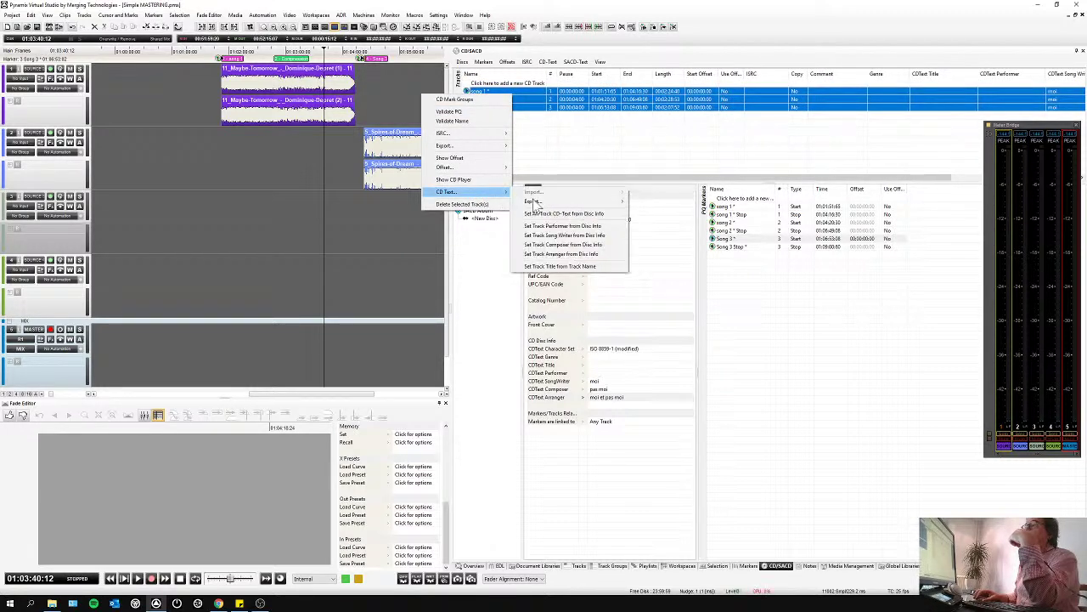
{"action": "left_click", "coordinate": [565, 267]}
{"action": "left_click_drag", "start_coordinate": [548, 183], "coordinate": [752, 121]}
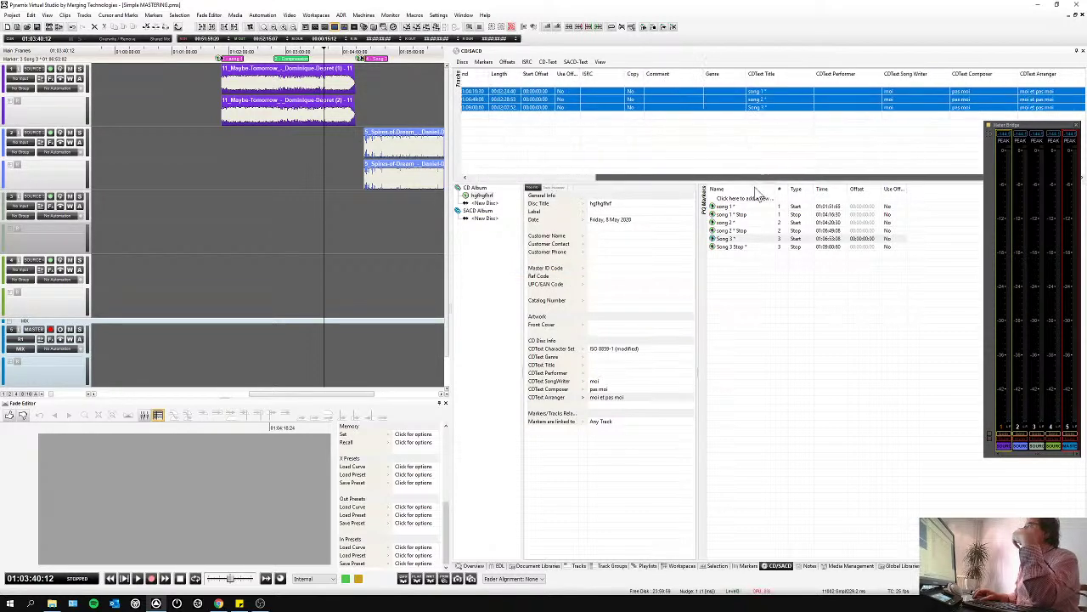
Set the genre of all three CD tracks to Celtic.
{"action": "left_click", "coordinate": [765, 100]}
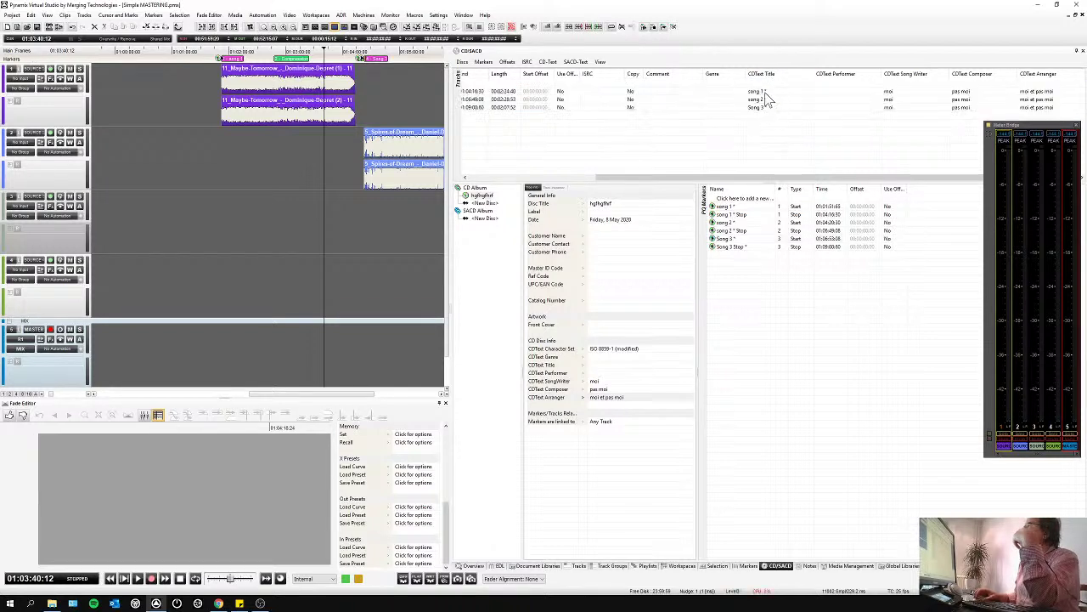
{"action": "key", "text": "F2"}
{"action": "key", "text": "Down"}
{"action": "left_click_drag", "start_coordinate": [638, 178], "coordinate": [474, 108]}
{"action": "left_click", "coordinate": [886, 95]}
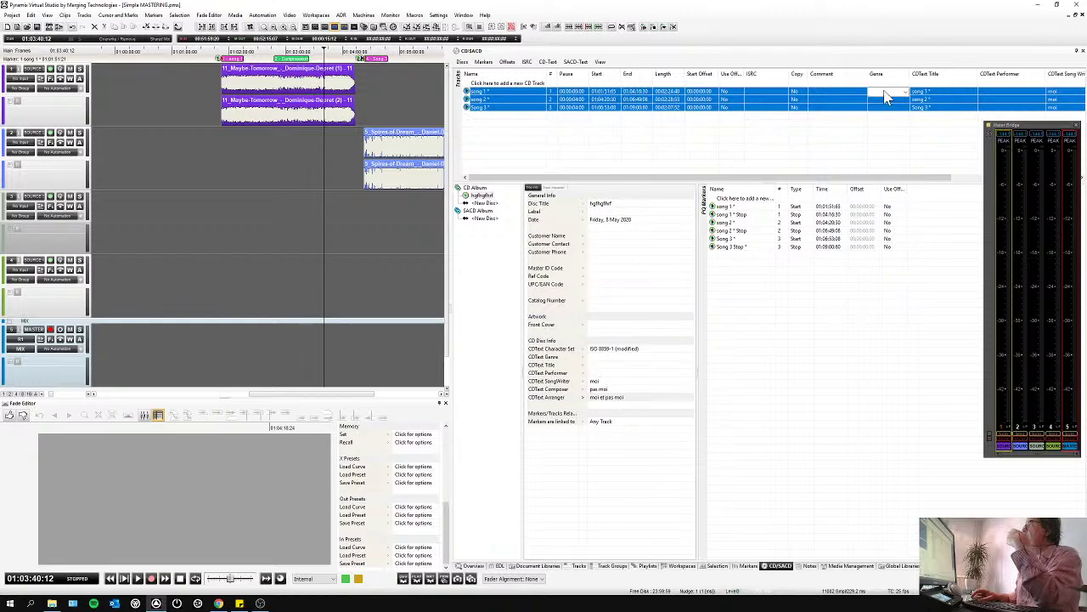
{"action": "left_click", "coordinate": [886, 93]}
{"action": "scroll", "coordinate": [896, 246], "scroll_direction": "down", "scroll_amount": 9}
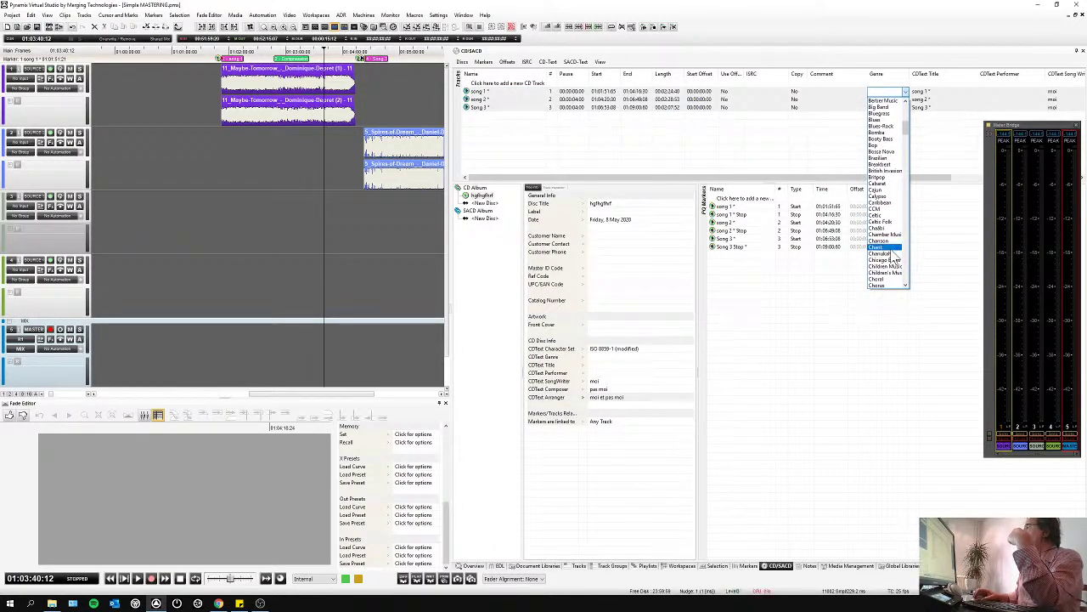
{"action": "left_click", "coordinate": [882, 215]}
Set the CD-Text performer of song 2 to "454545" and its composer to "pas moi et vous".
{"action": "left_click_drag", "start_coordinate": [818, 176], "coordinate": [853, 165]}
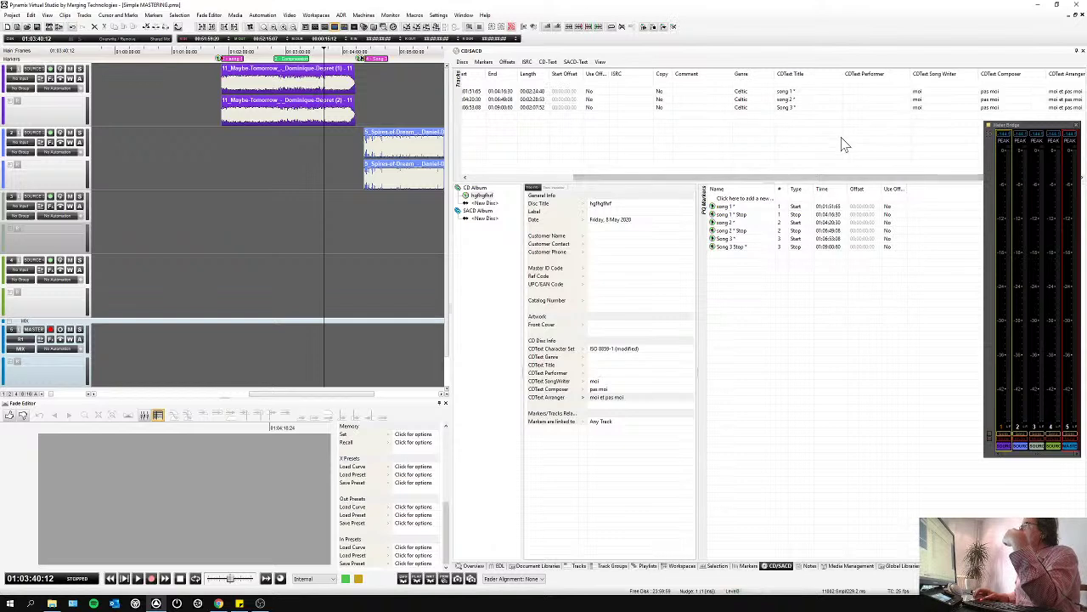
{"action": "double_click", "coordinate": [858, 100]}
{"action": "type", "text": "454545"}
{"action": "key", "text": "Return"}
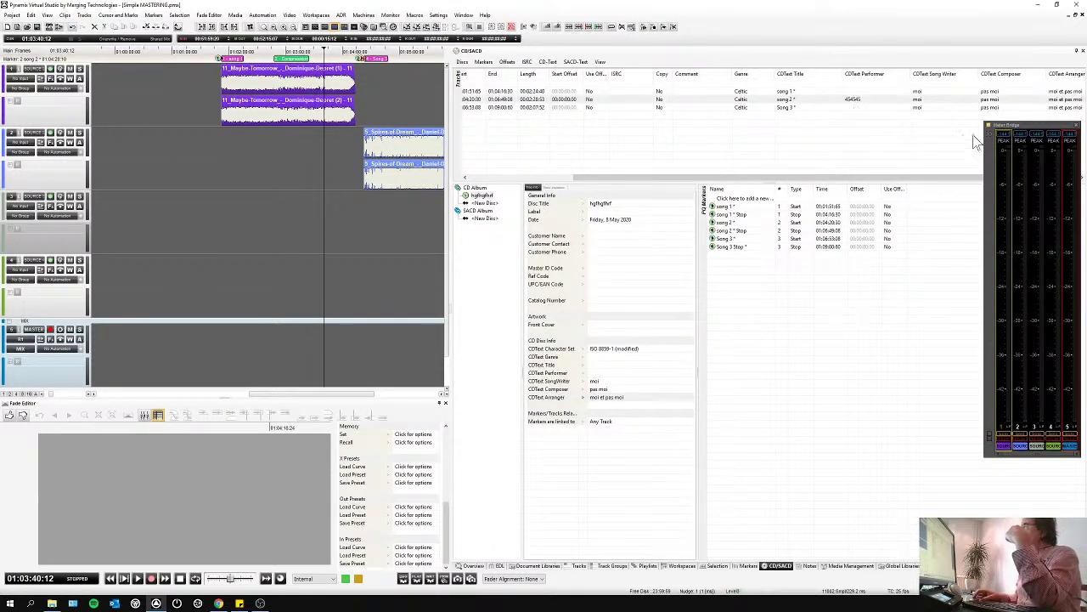
{"action": "double_click", "coordinate": [994, 99]}
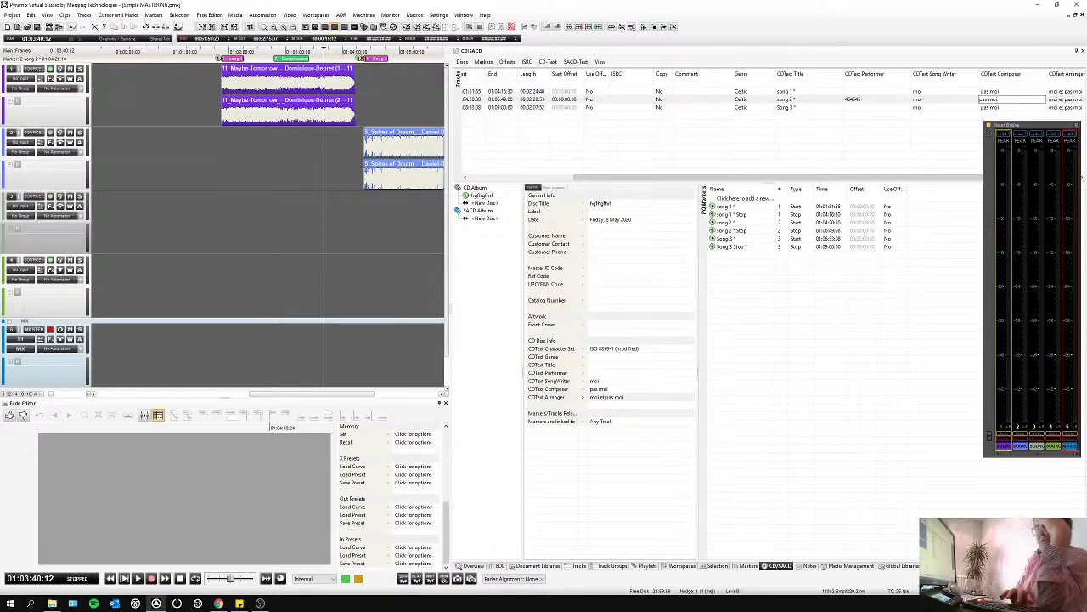
{"action": "key", "text": "Return"}
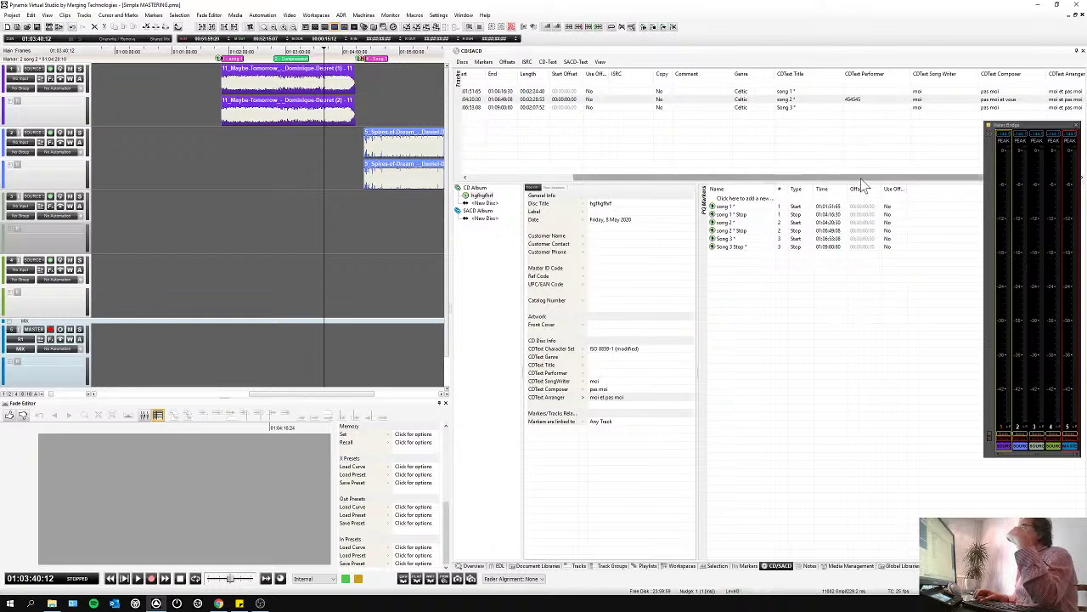
Create ISRC codes for all three CD tracks, and clear the track selection.
{"action": "left_click_drag", "start_coordinate": [861, 179], "coordinate": [723, 176]}
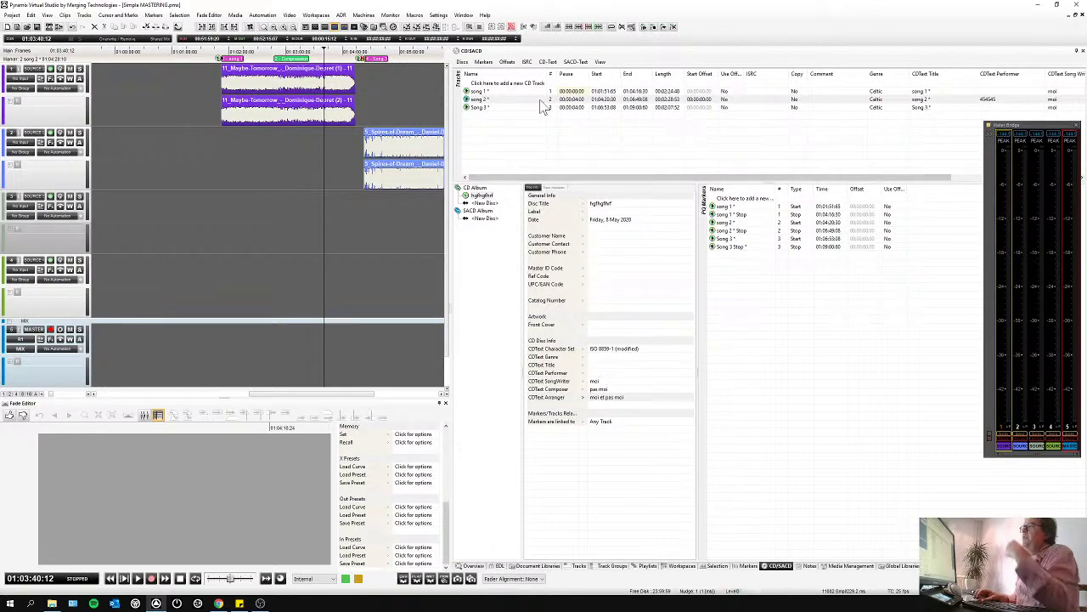
{"action": "left_click", "coordinate": [473, 91]}
{"action": "left_click", "coordinate": [473, 109], "text": "shift"}
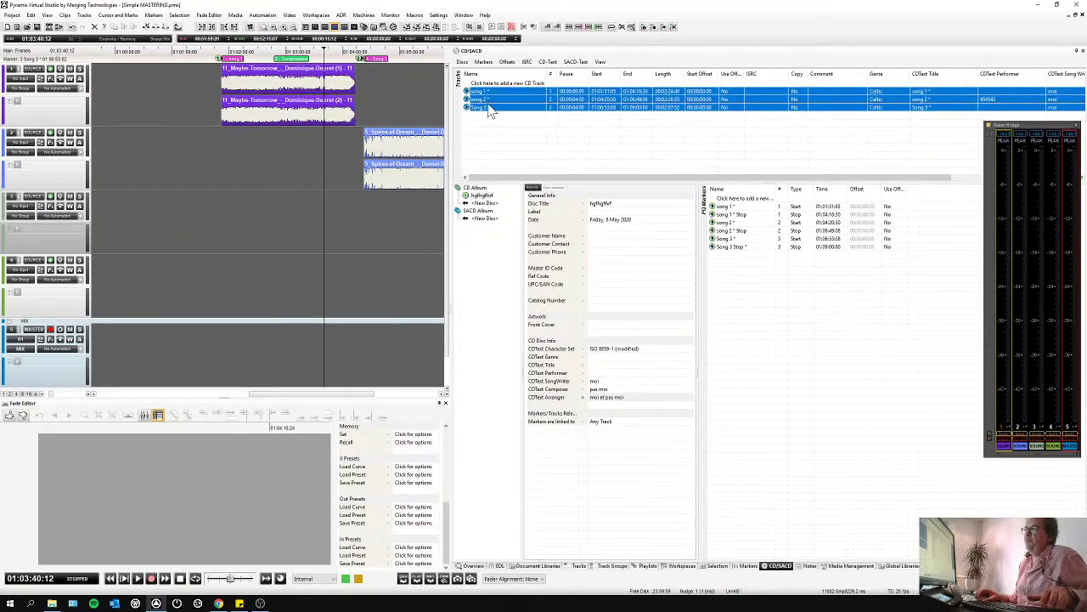
{"action": "right_click", "coordinate": [759, 94]}
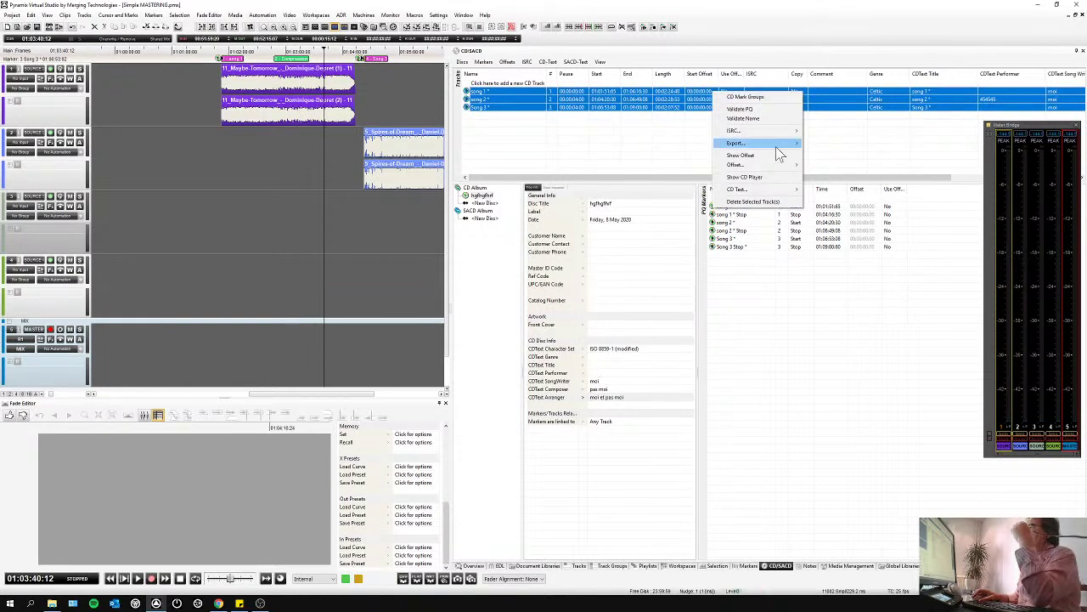
{"action": "mouse_move", "coordinate": [776, 130]}
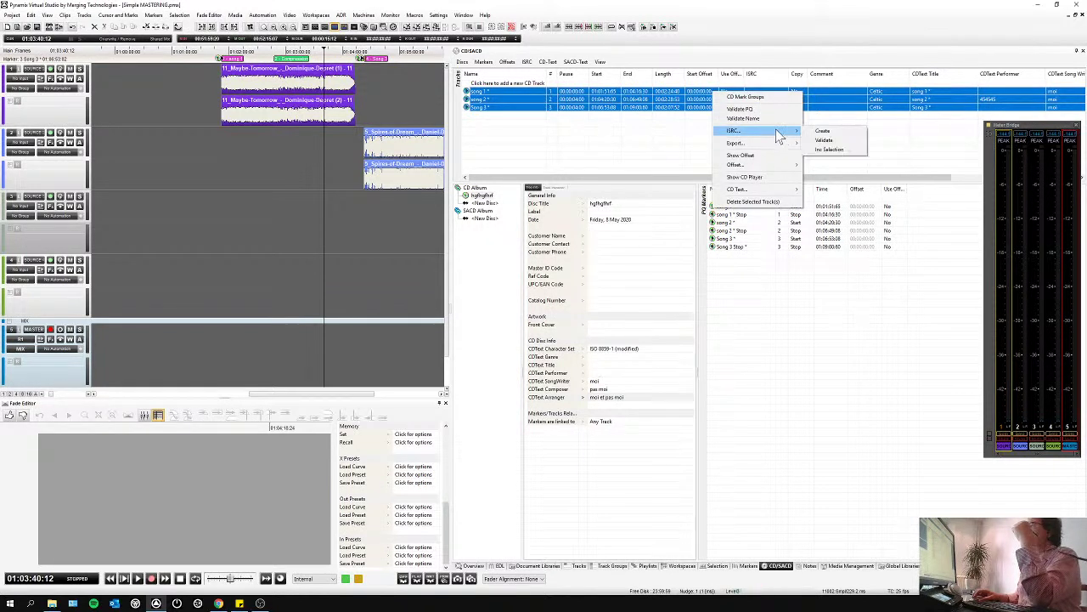
{"action": "left_click", "coordinate": [826, 132]}
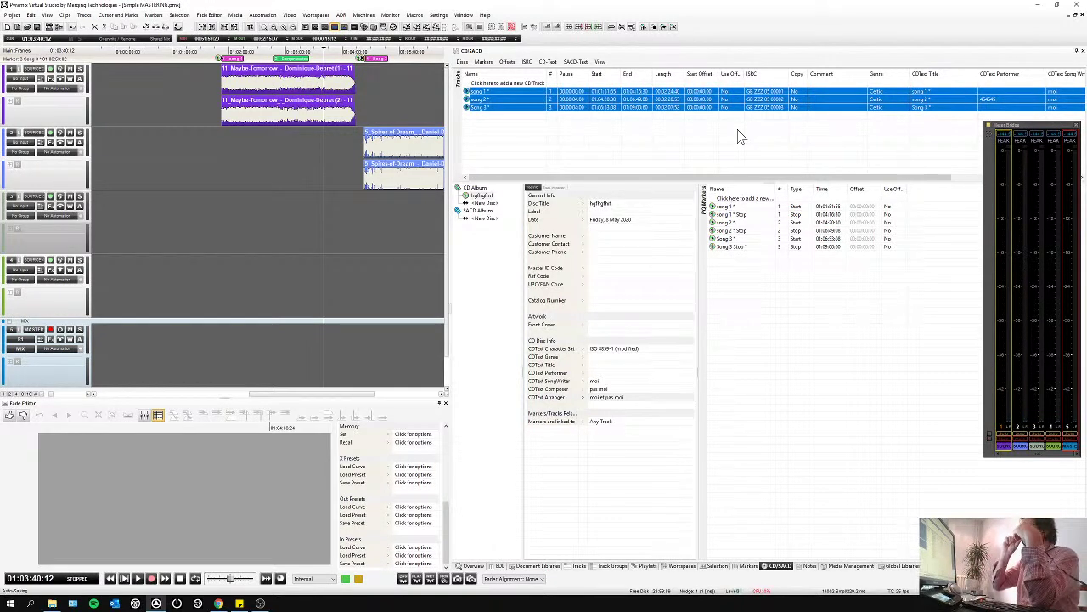
{"action": "left_click", "coordinate": [739, 136]}
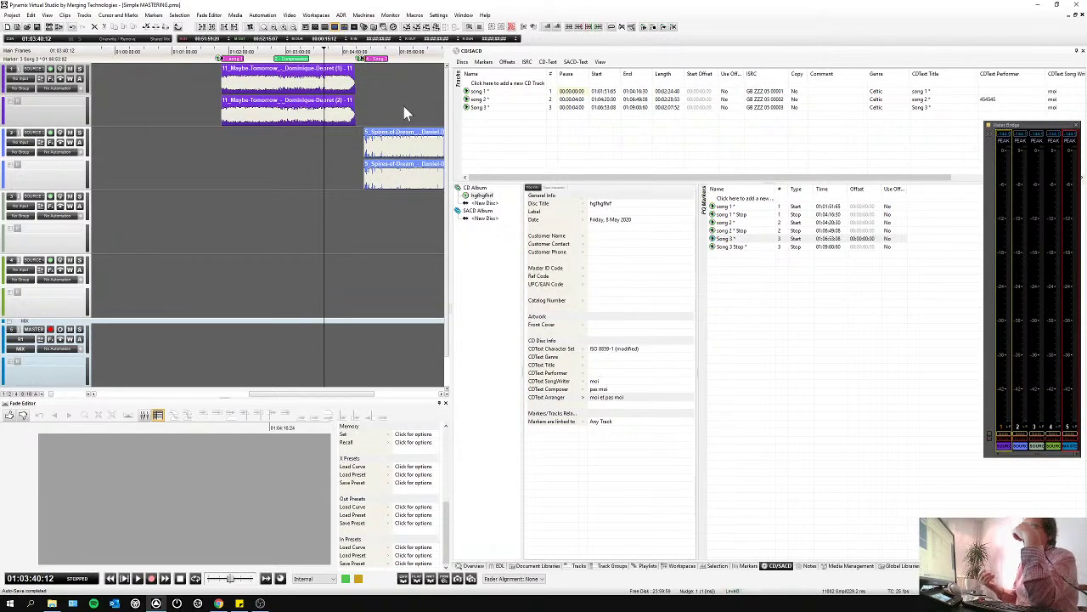
Open the Generate Master settings for the disc and keep PCM Digital Release (MTFF) as the master type.
{"action": "left_click", "coordinate": [16, 18]}
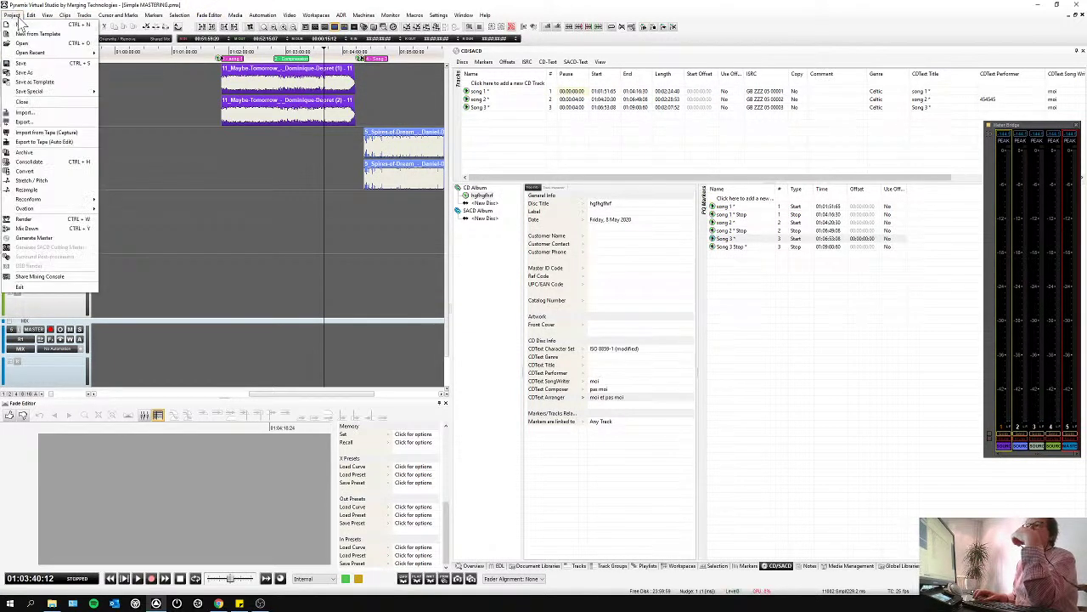
{"action": "left_click", "coordinate": [29, 241]}
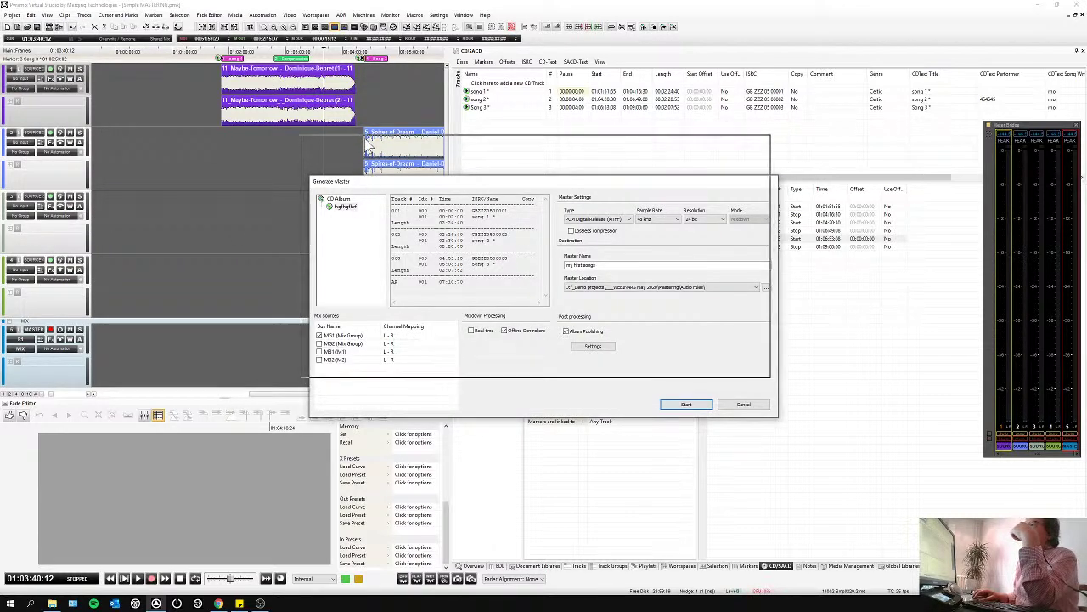
{"action": "left_click_drag", "start_coordinate": [376, 185], "coordinate": [368, 144]}
{"action": "left_click", "coordinate": [621, 182]}
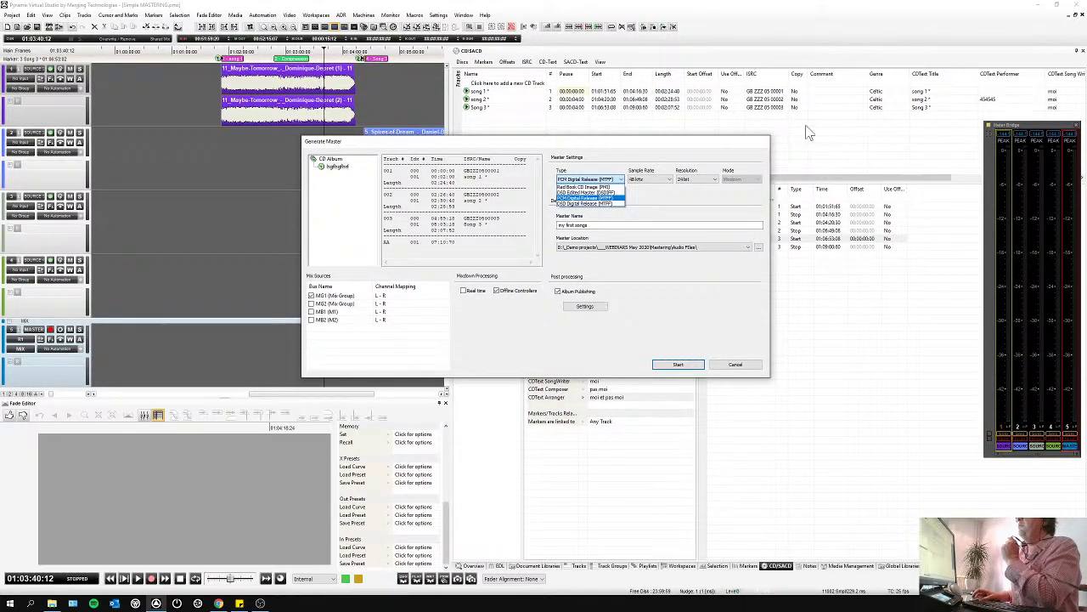
{"action": "left_click", "coordinate": [586, 198]}
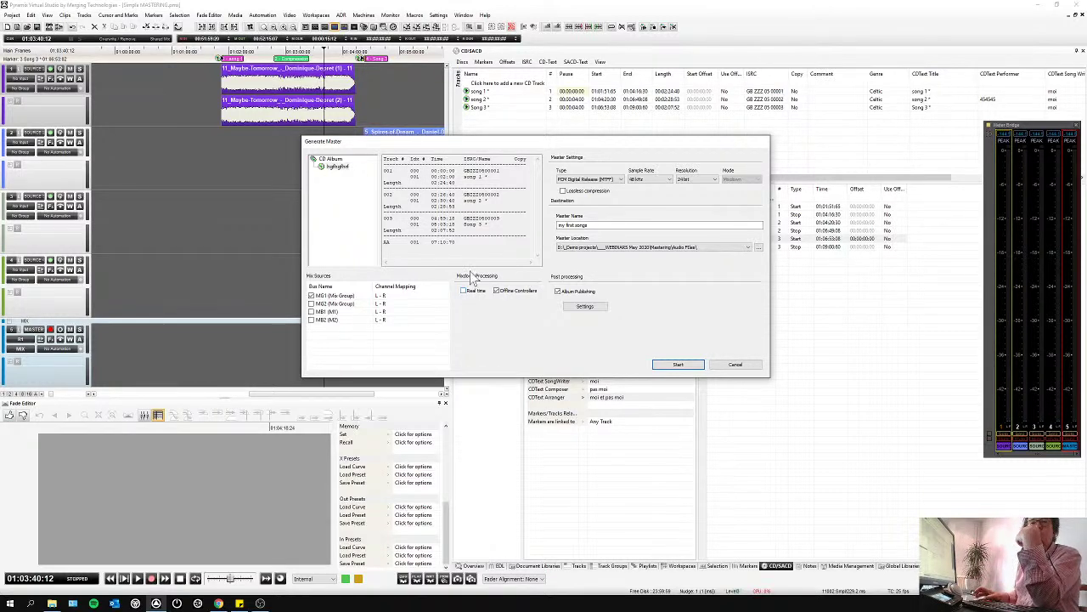
Try the Red Book CD Image master type, look through the other types, and return to PCM Digital Release (MTFF).
{"action": "left_click", "coordinate": [621, 179]}
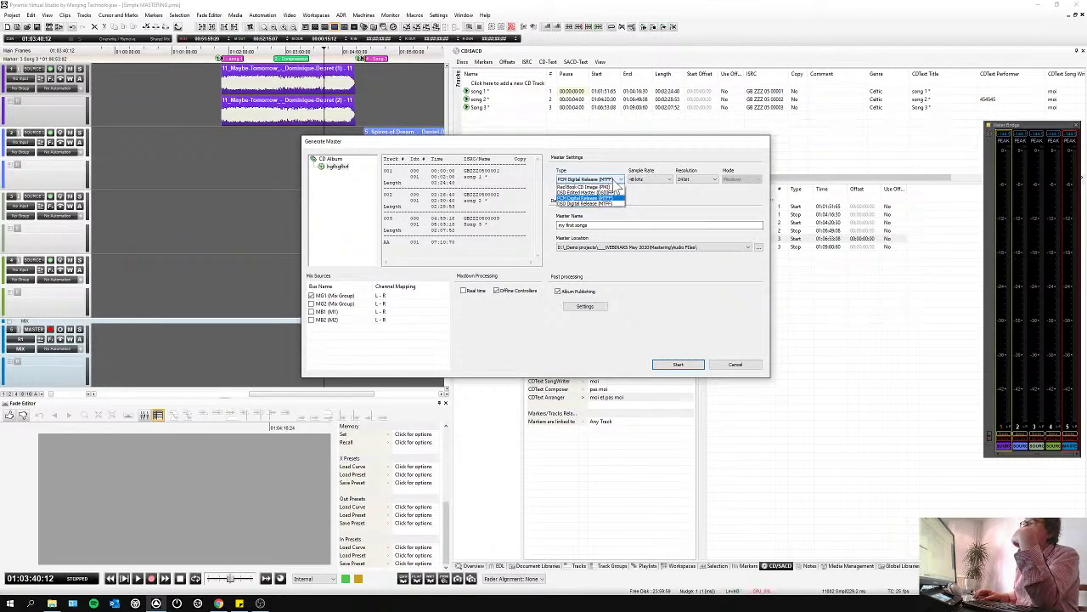
{"action": "left_click", "coordinate": [610, 187]}
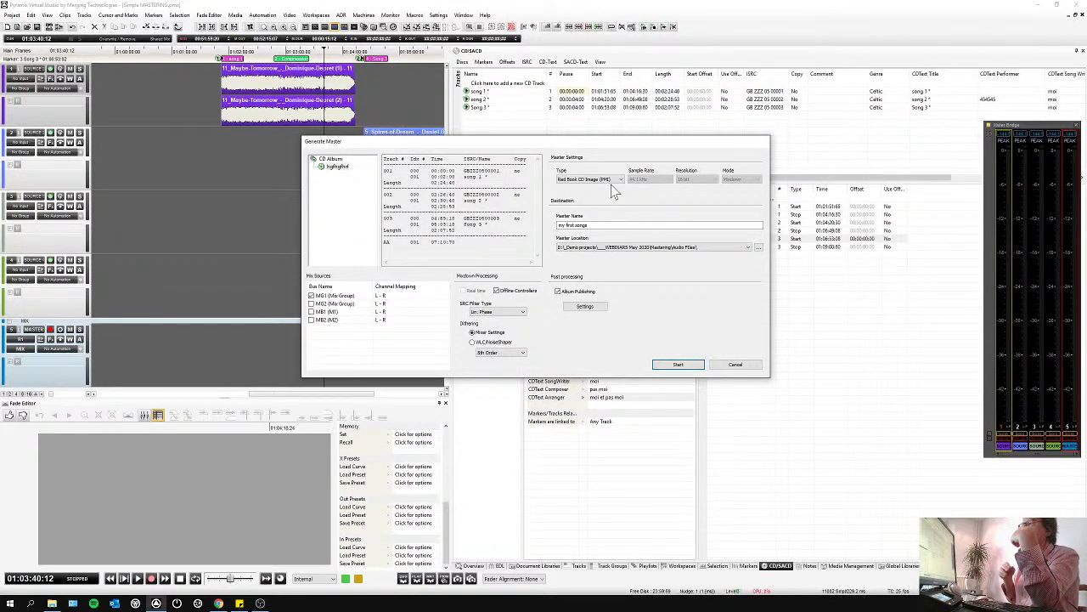
{"action": "left_click", "coordinate": [610, 181]}
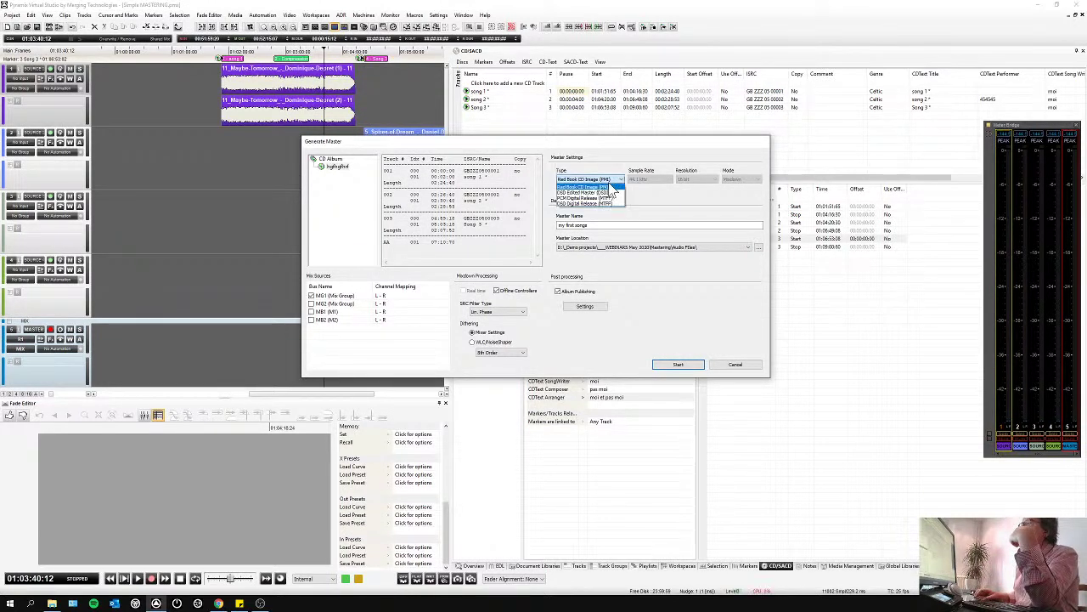
{"action": "left_click", "coordinate": [605, 198]}
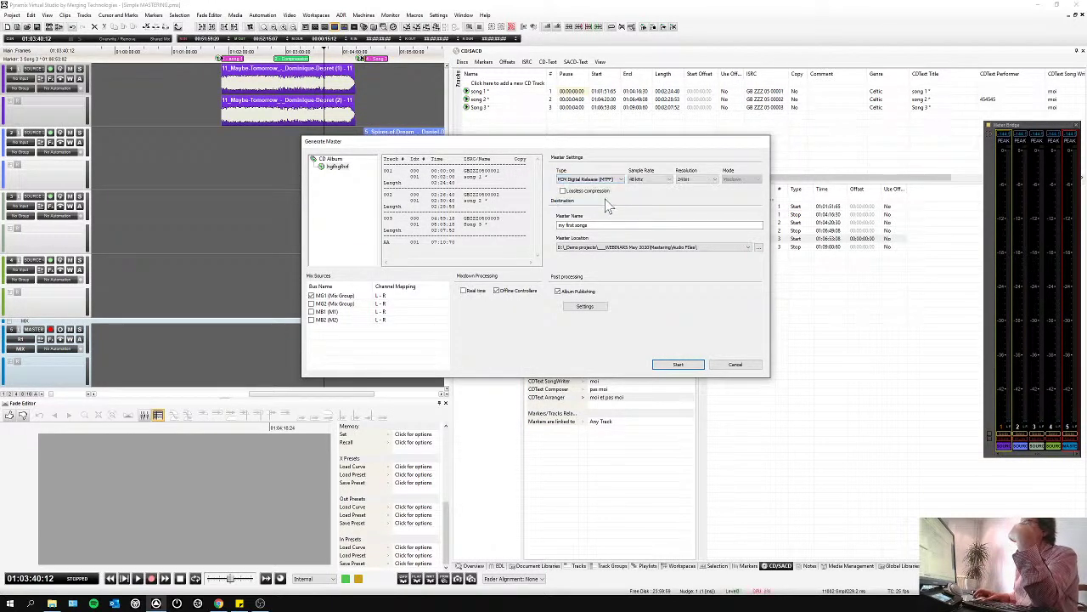
{"action": "left_click", "coordinate": [605, 180]}
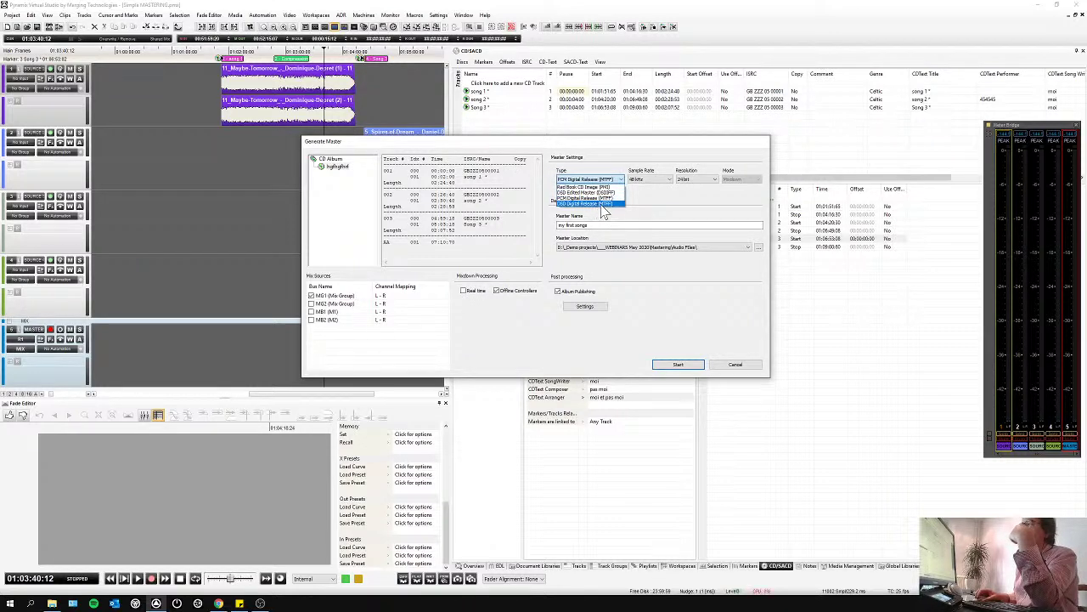
{"action": "left_click", "coordinate": [601, 205]}
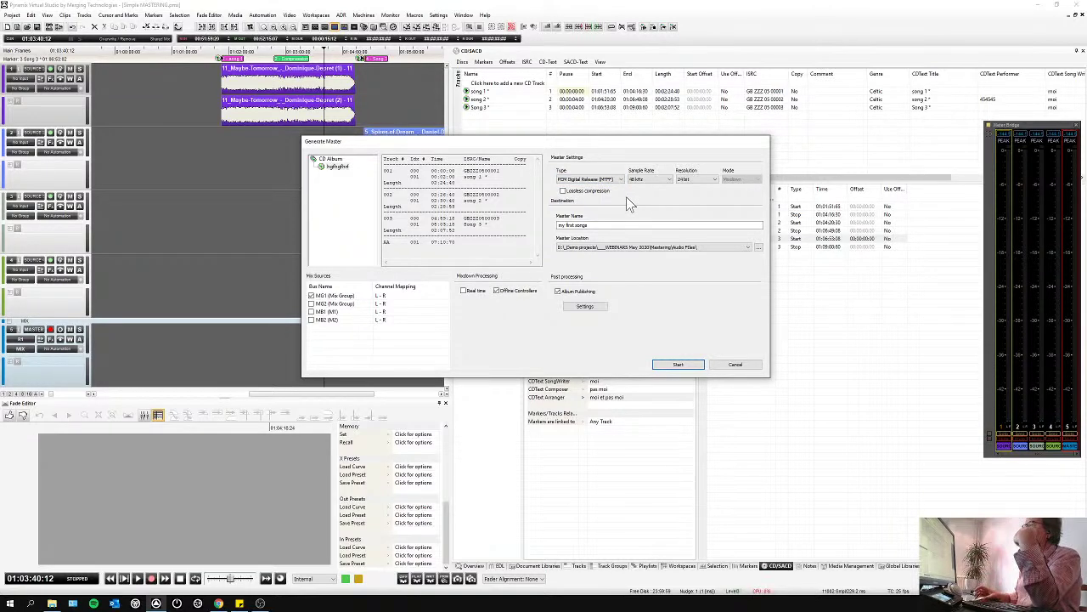
{"action": "left_click", "coordinate": [617, 179]}
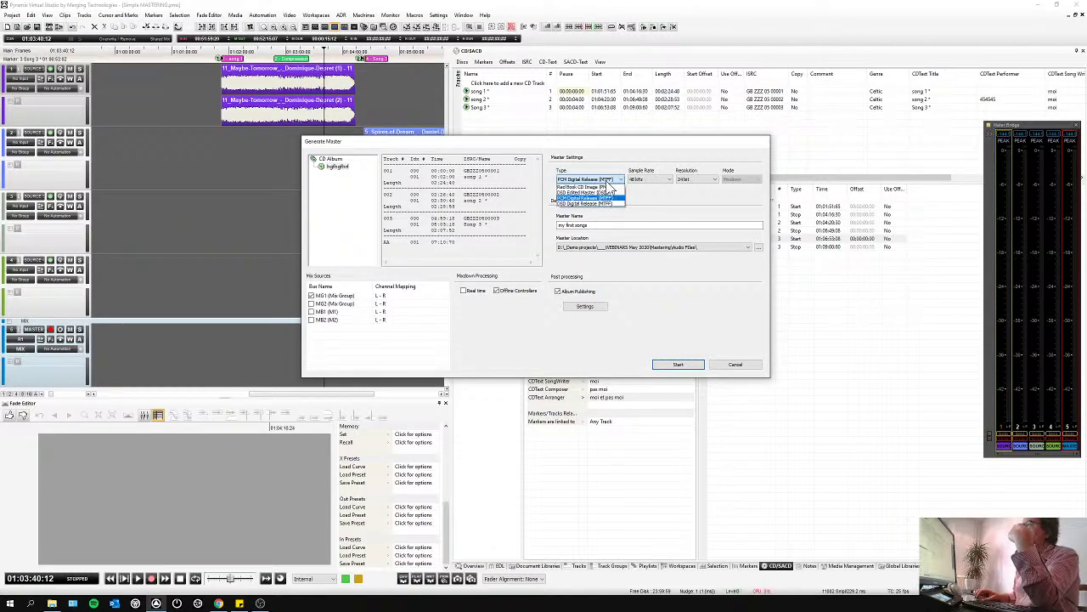
{"action": "left_click", "coordinate": [586, 198]}
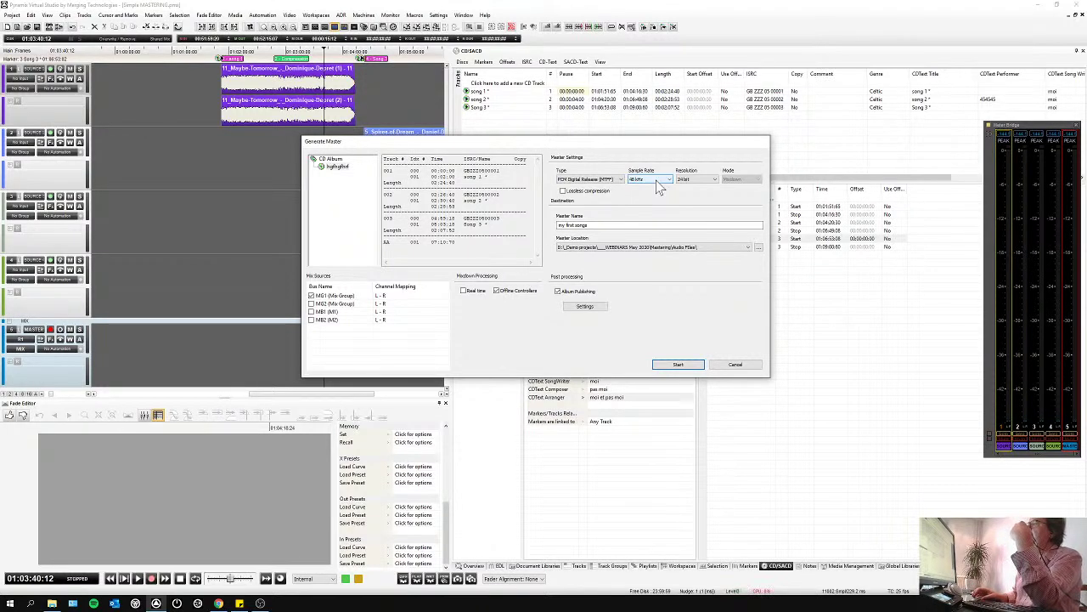
Switch the master's mix source from the MG1 mix group to the MG2 mix group.
{"action": "left_click", "coordinate": [635, 225]}
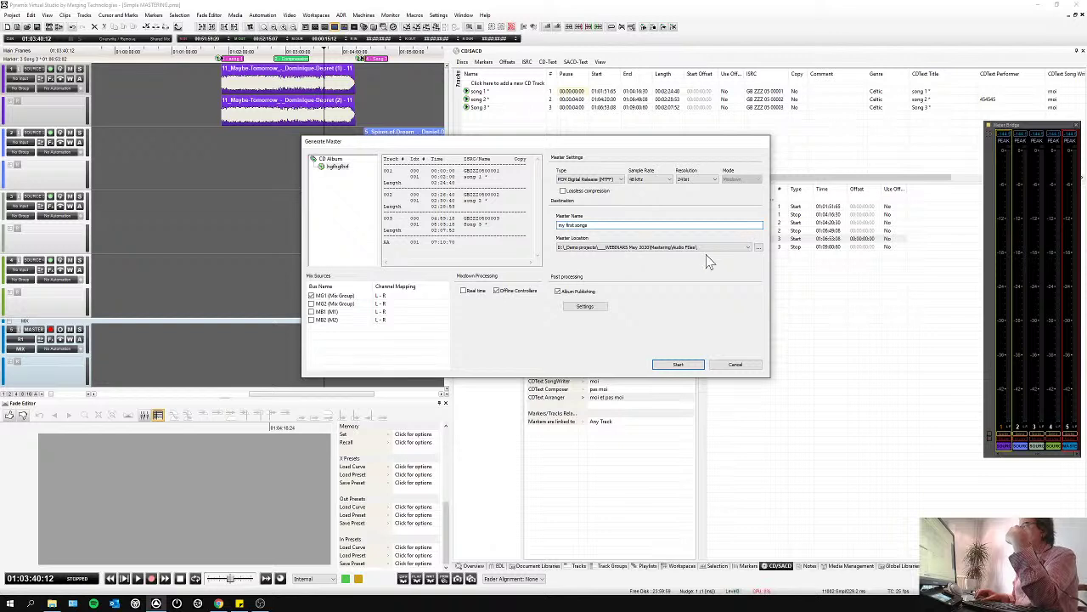
{"action": "left_click", "coordinate": [311, 296]}
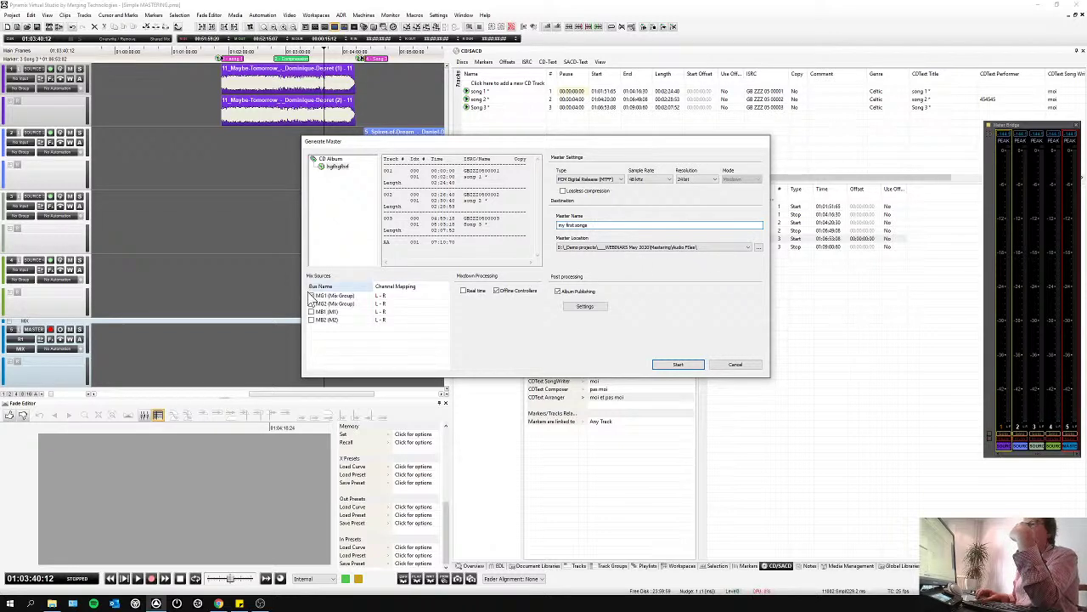
{"action": "left_click", "coordinate": [311, 303]}
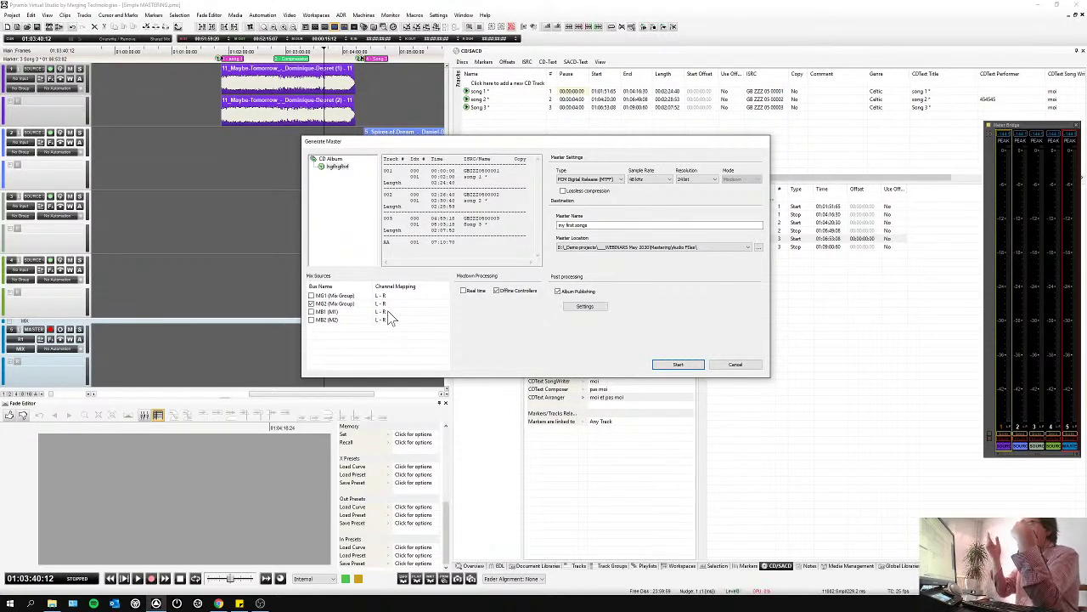
Add an AIFF output format with a 44100 sampling rate and 16-bit wordlength to the album publishing settings.
{"action": "left_click", "coordinate": [584, 306]}
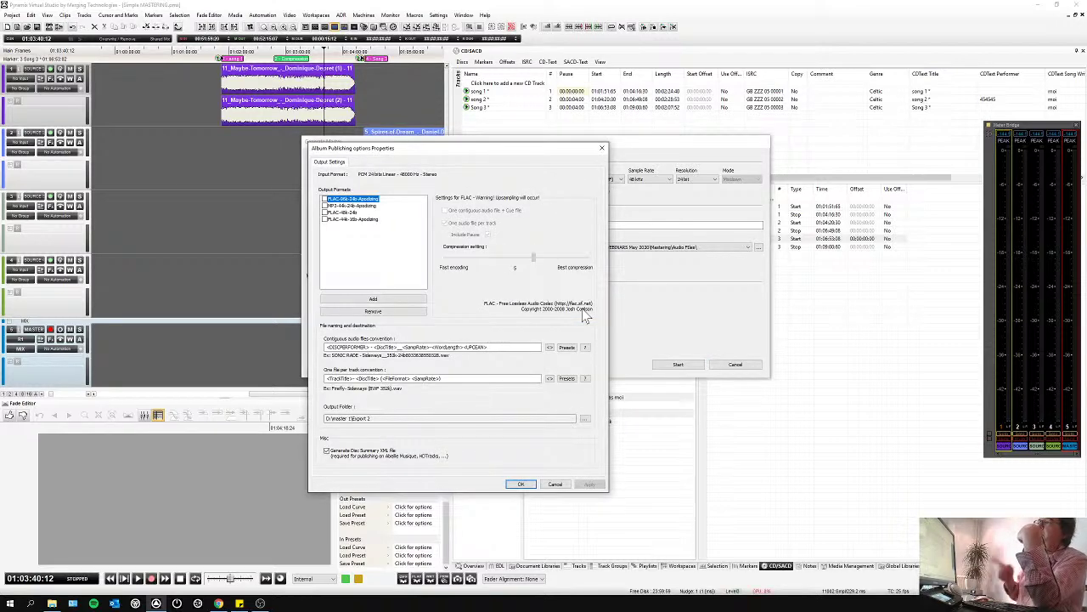
{"action": "left_click", "coordinate": [350, 205]}
{"action": "left_click", "coordinate": [348, 213]}
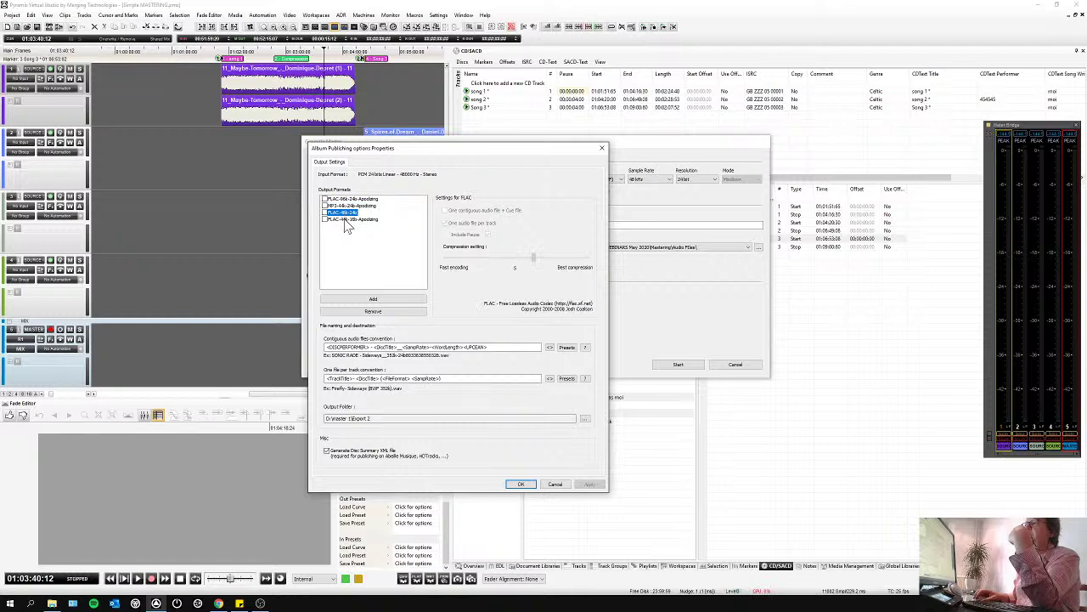
{"action": "left_click", "coordinate": [373, 299]}
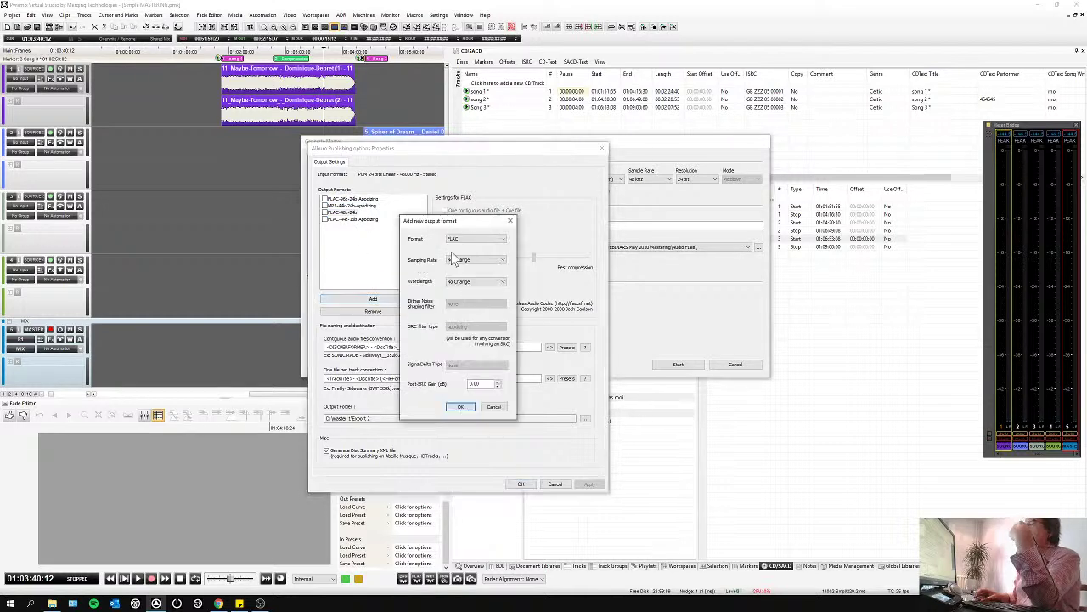
{"action": "left_click", "coordinate": [463, 240]}
{"action": "left_click", "coordinate": [476, 262]}
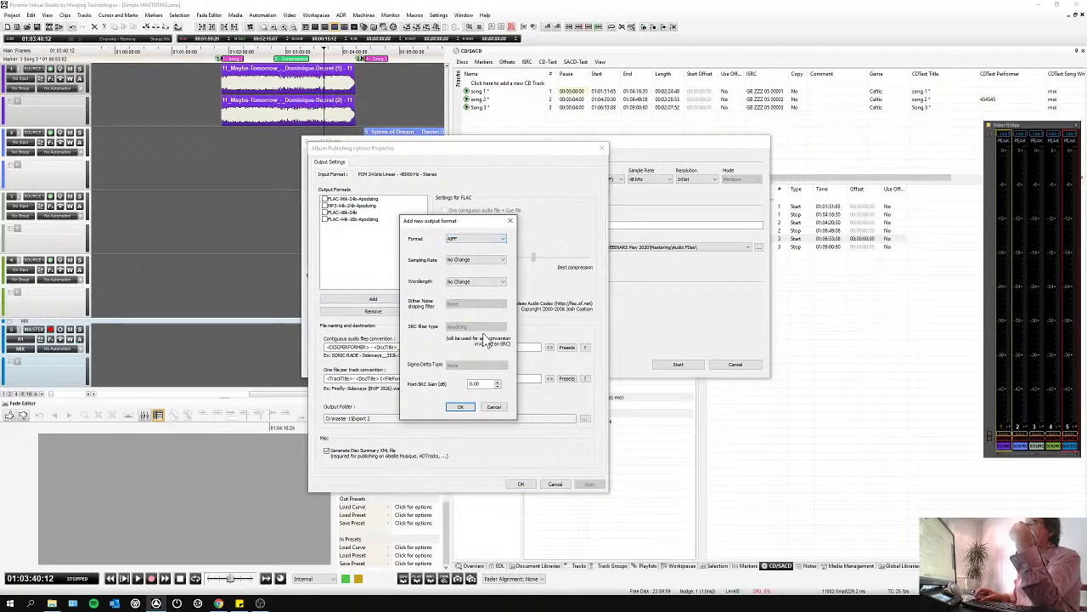
{"action": "left_click", "coordinate": [478, 264]}
{"action": "left_click", "coordinate": [480, 284]}
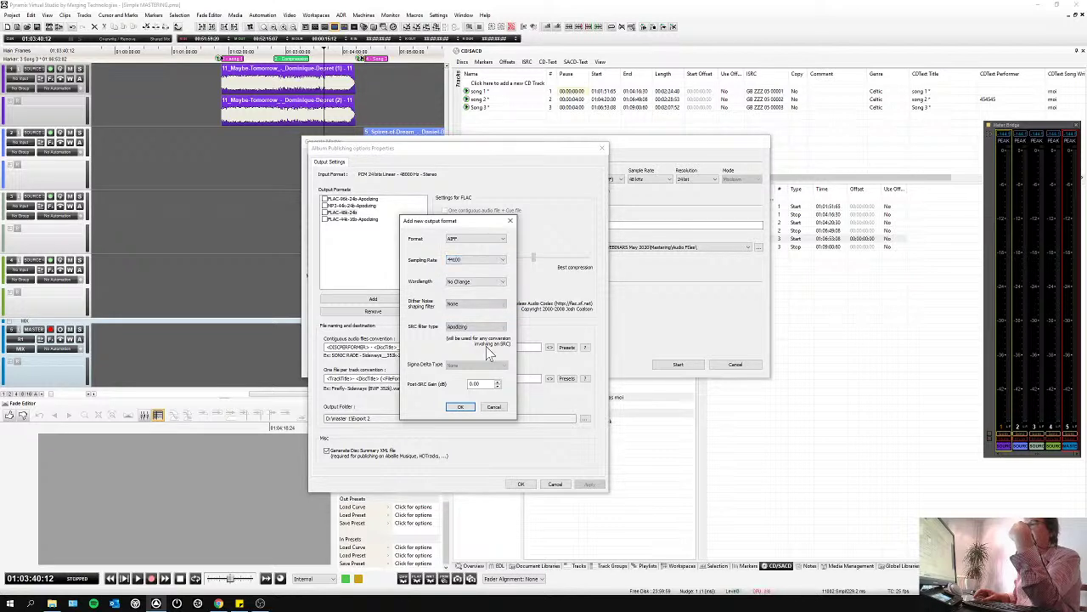
{"action": "left_click", "coordinate": [466, 285]}
{"action": "left_click", "coordinate": [462, 299]}
{"action": "left_click", "coordinate": [460, 406]}
Add an LC-AAC output format with No Change for sampling rate and wordlength to the album publishing settings.
{"action": "left_click", "coordinate": [397, 301]}
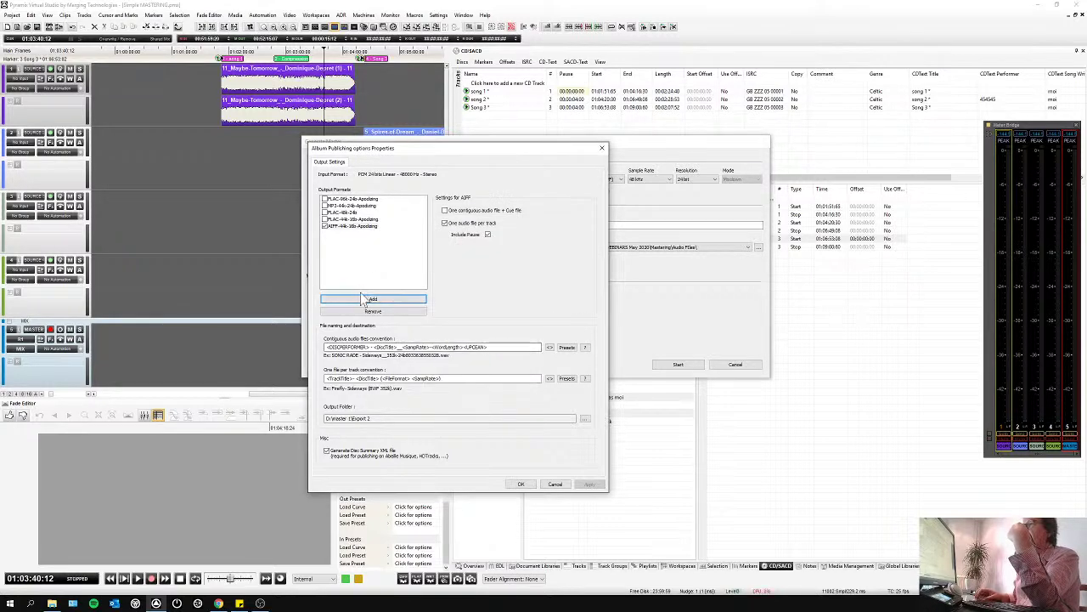
{"action": "left_click", "coordinate": [471, 241]}
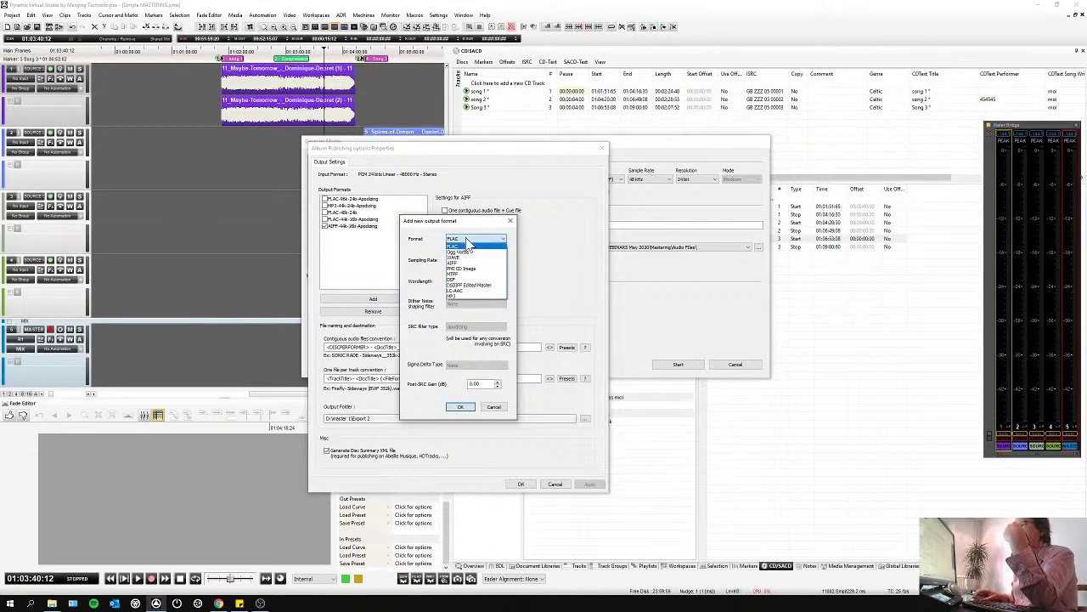
{"action": "left_click", "coordinate": [475, 286]}
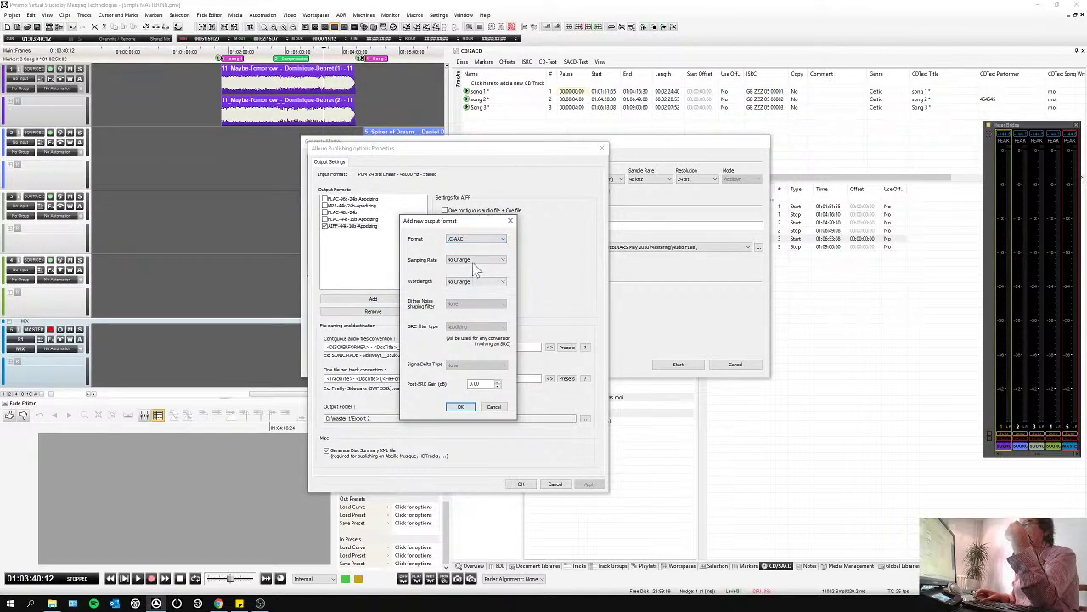
{"action": "left_click", "coordinate": [459, 406]}
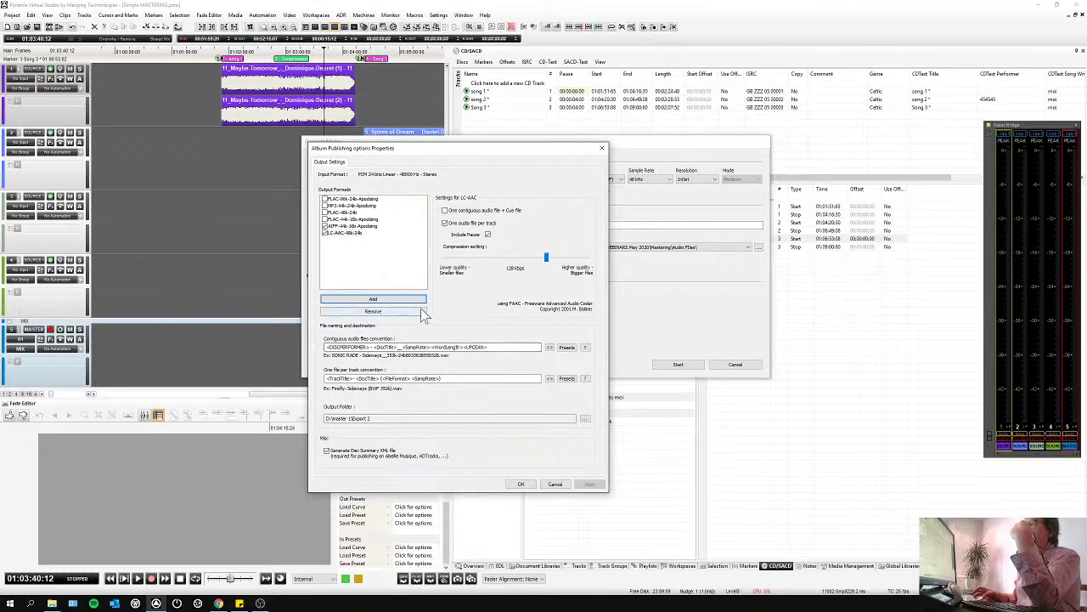
Enable the 96k 24-bit FLAC, MP3 and 44k 16-bit FLAC output formats, and display the MP3 settings.
{"action": "left_click", "coordinate": [349, 206]}
{"action": "left_click", "coordinate": [324, 199]}
{"action": "left_click", "coordinate": [324, 206]}
{"action": "left_click", "coordinate": [333, 213]}
{"action": "left_click", "coordinate": [331, 219]}
{"action": "left_click", "coordinate": [335, 205]}
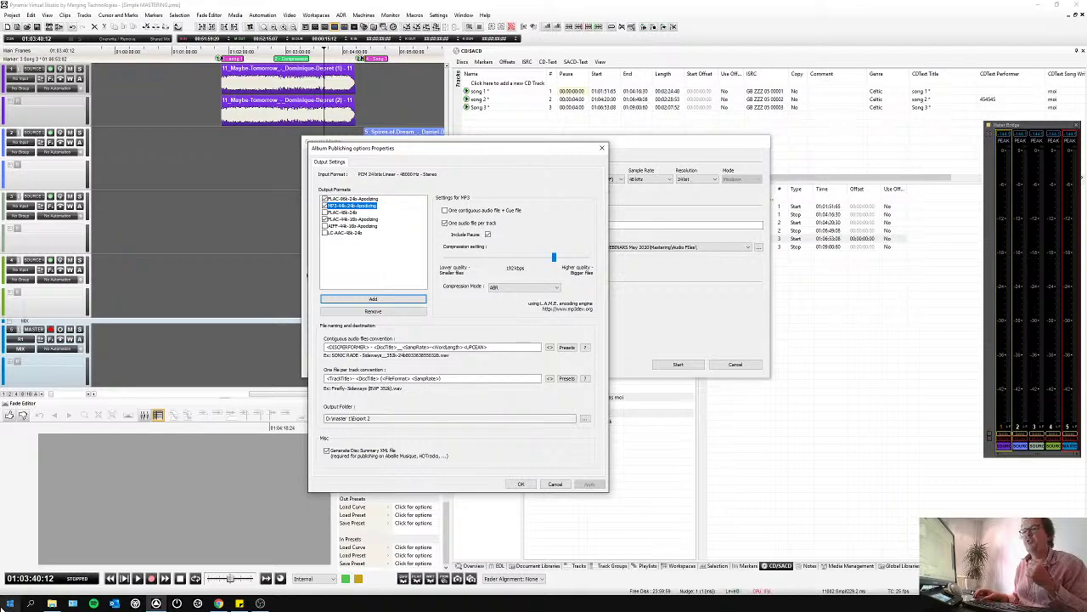
Launch Album Publisher with the Dis Donc 8 CD1 PMI image as master source, view its publishing options, and close it.
{"action": "left_click", "coordinate": [9, 602]}
{"action": "type", "text": "a"}
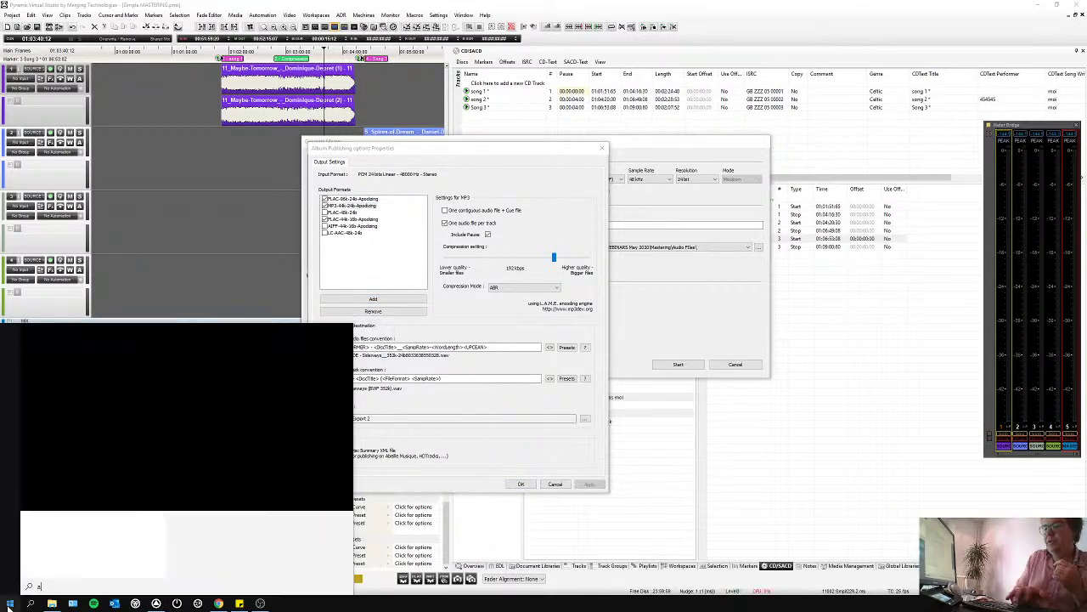
{"action": "type", "text": "lbum"}
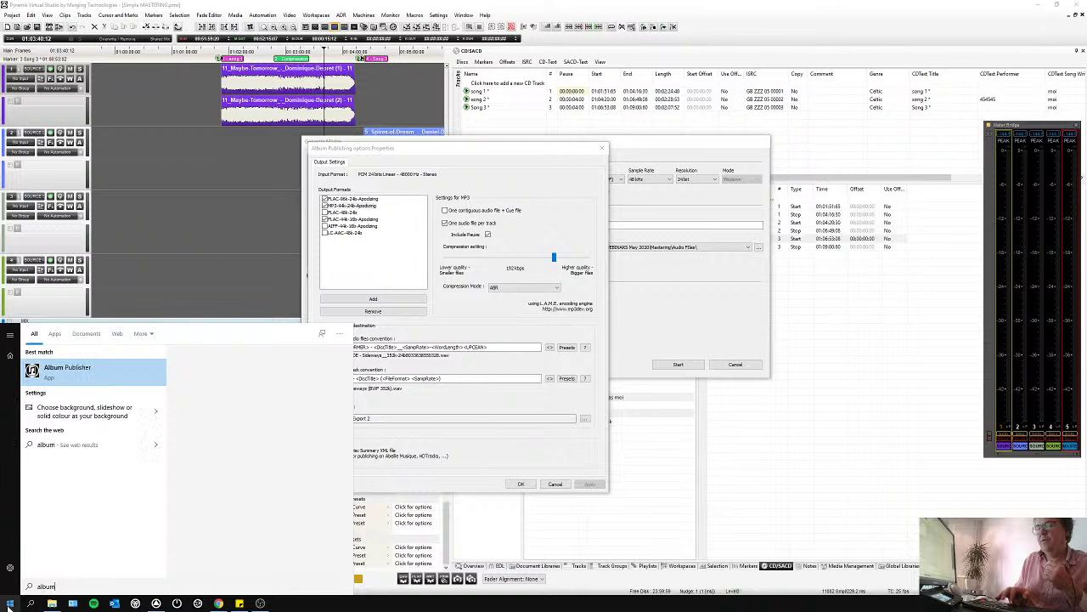
{"action": "key", "text": "Return"}
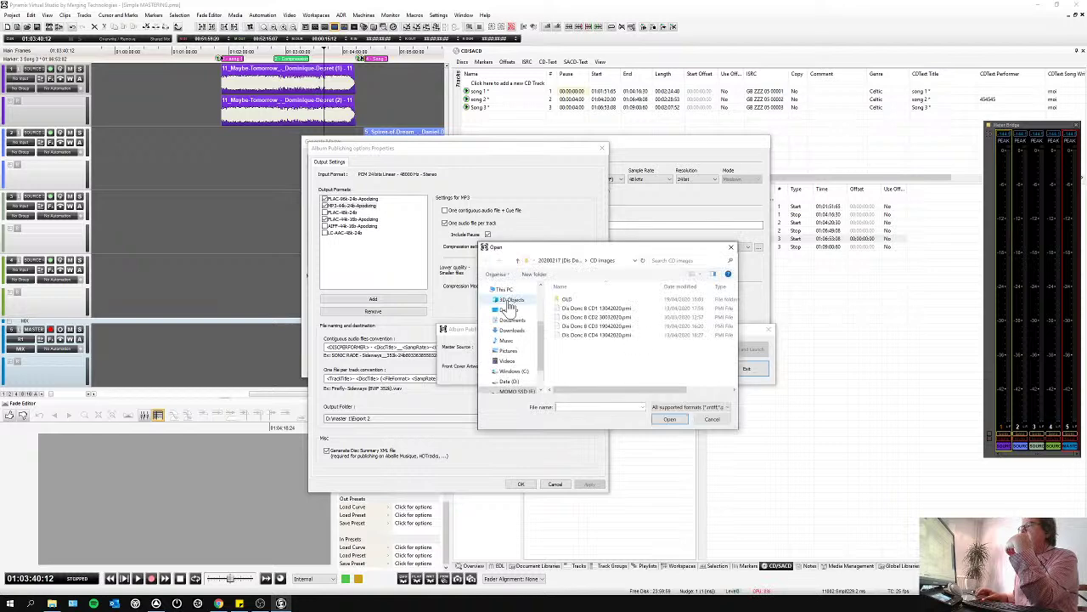
{"action": "left_click", "coordinate": [673, 420]}
{"action": "left_click", "coordinate": [741, 352]}
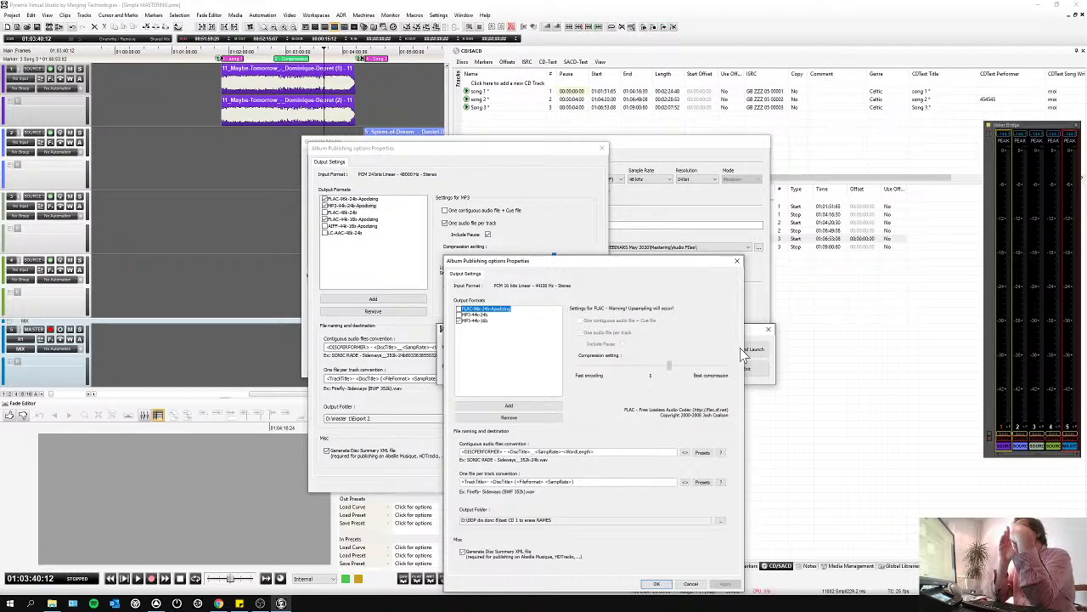
{"action": "left_click", "coordinate": [739, 262]}
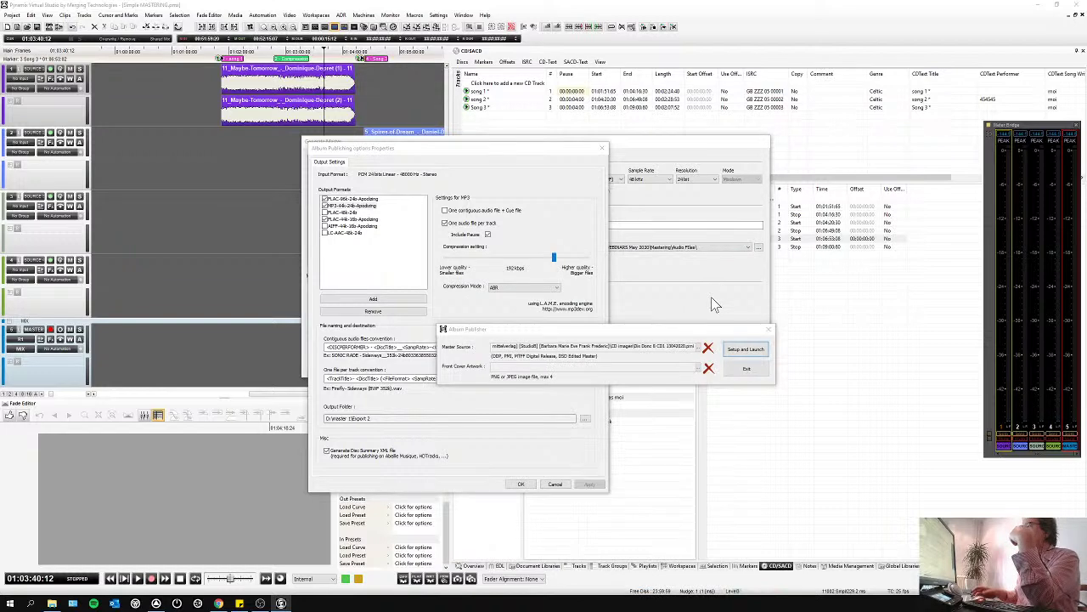
{"action": "left_click", "coordinate": [769, 330]}
Add a PMI CD Image output format at 44100 and 16 bits to the album publishing settings.
{"action": "left_click", "coordinate": [374, 300]}
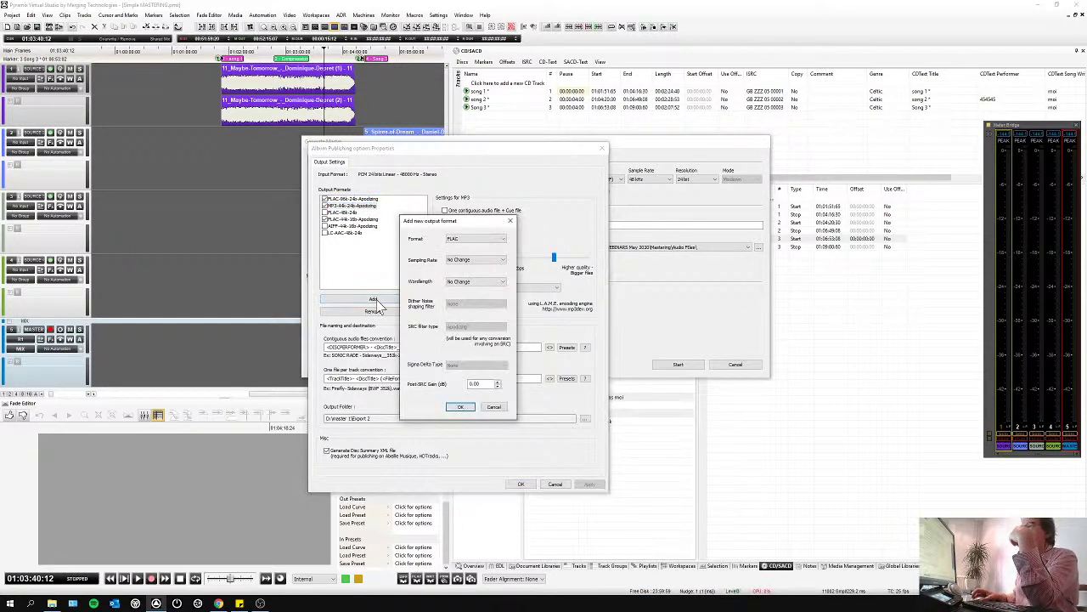
{"action": "left_click", "coordinate": [477, 238]}
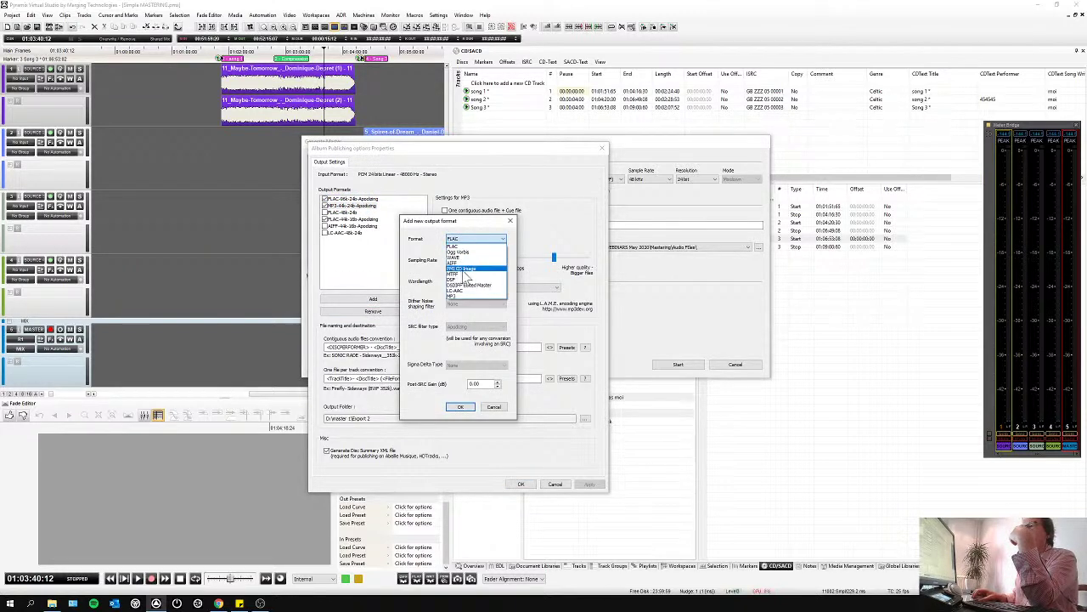
{"action": "left_click", "coordinate": [461, 269]}
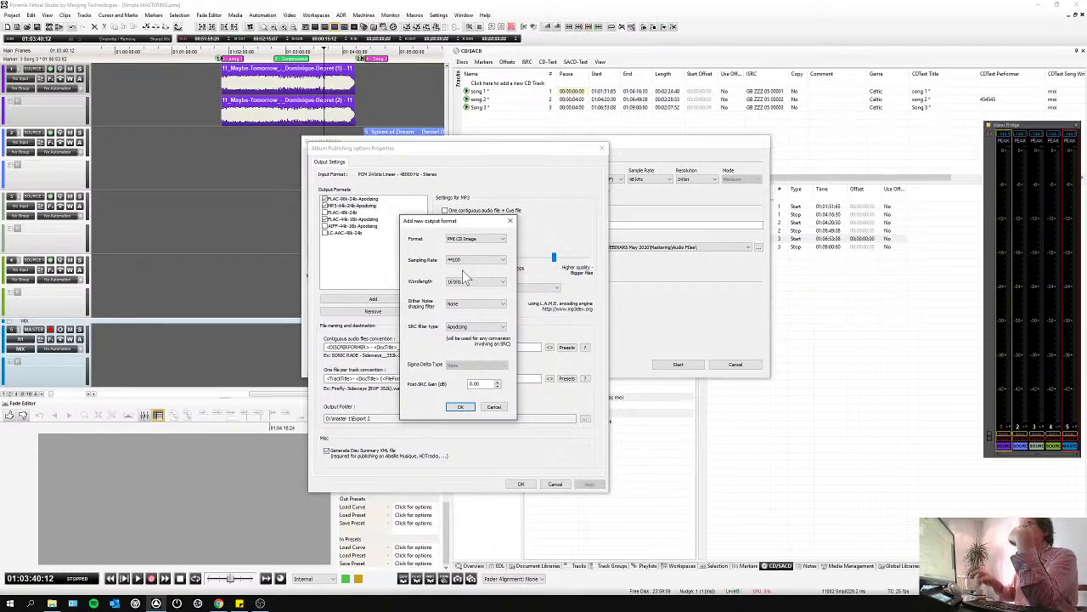
{"action": "left_click", "coordinate": [460, 406]}
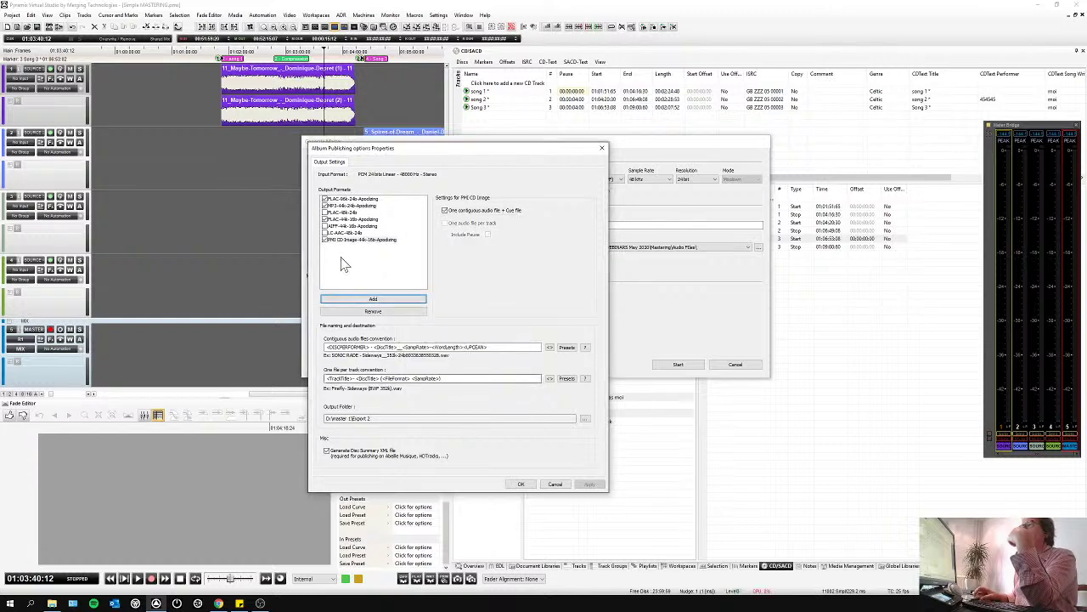
Leave only the MP3 and PMI CD Image output formats enabled, and cancel the album publishing and Generate Master settings.
{"action": "left_click", "coordinate": [329, 240]}
{"action": "left_click", "coordinate": [326, 206]}
{"action": "left_click", "coordinate": [352, 206]}
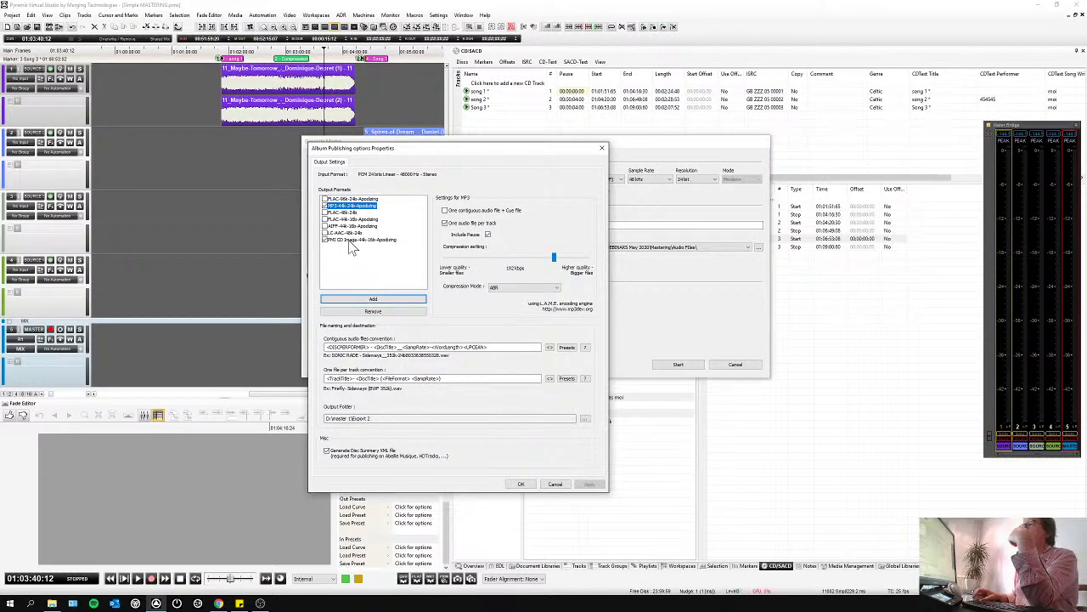
{"action": "left_click", "coordinate": [352, 240]}
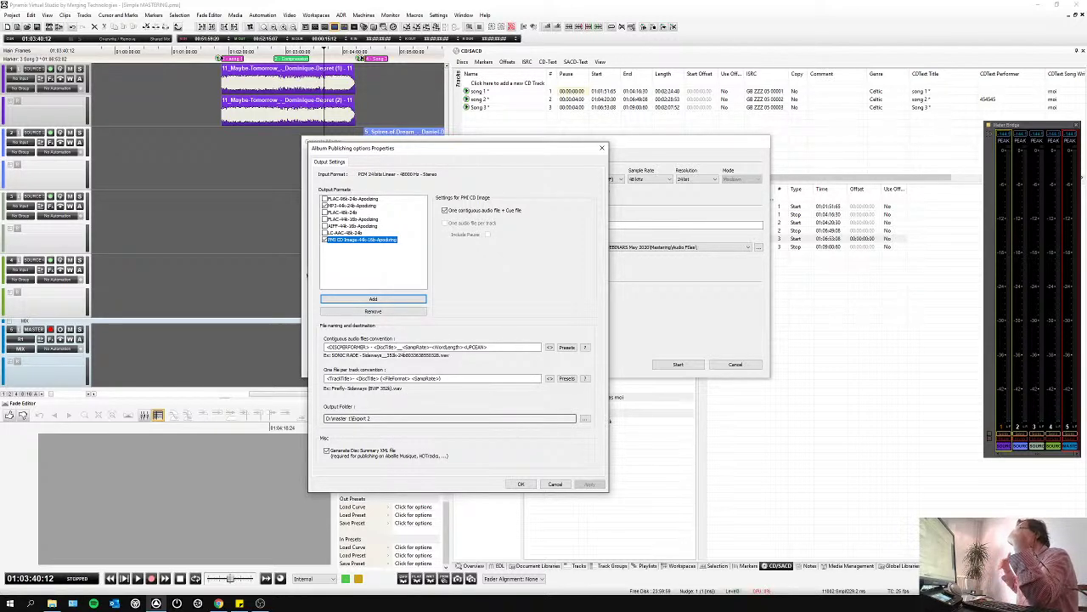
{"action": "left_click", "coordinate": [556, 484]}
{"action": "left_click", "coordinate": [736, 365]}
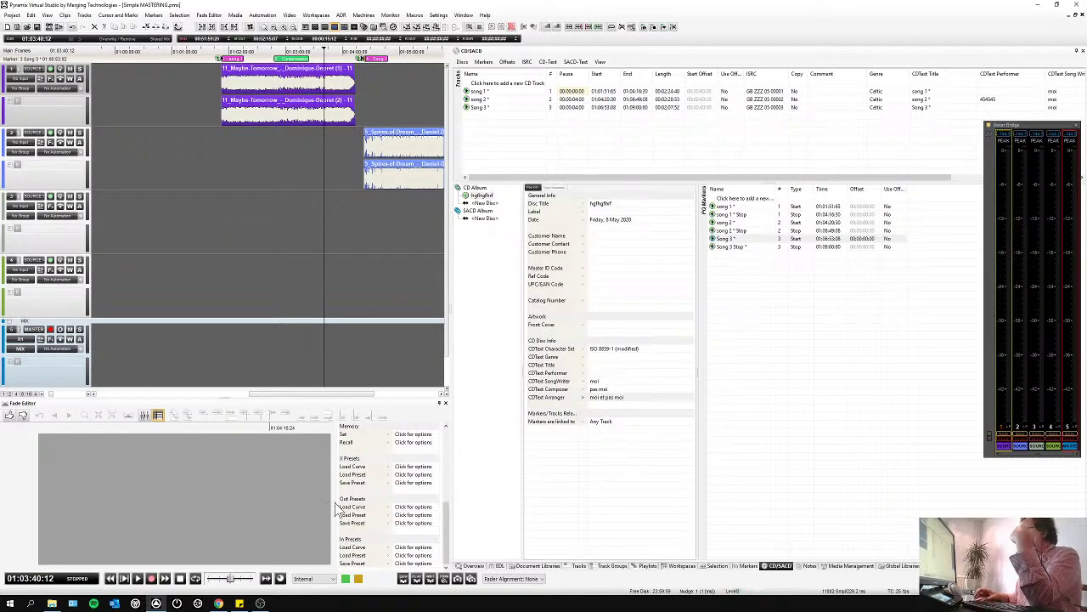
Launch DiscWrite and move its window over the CD/SACD area.
{"action": "left_click", "coordinate": [10, 603]}
{"action": "type", "text": "cd"}
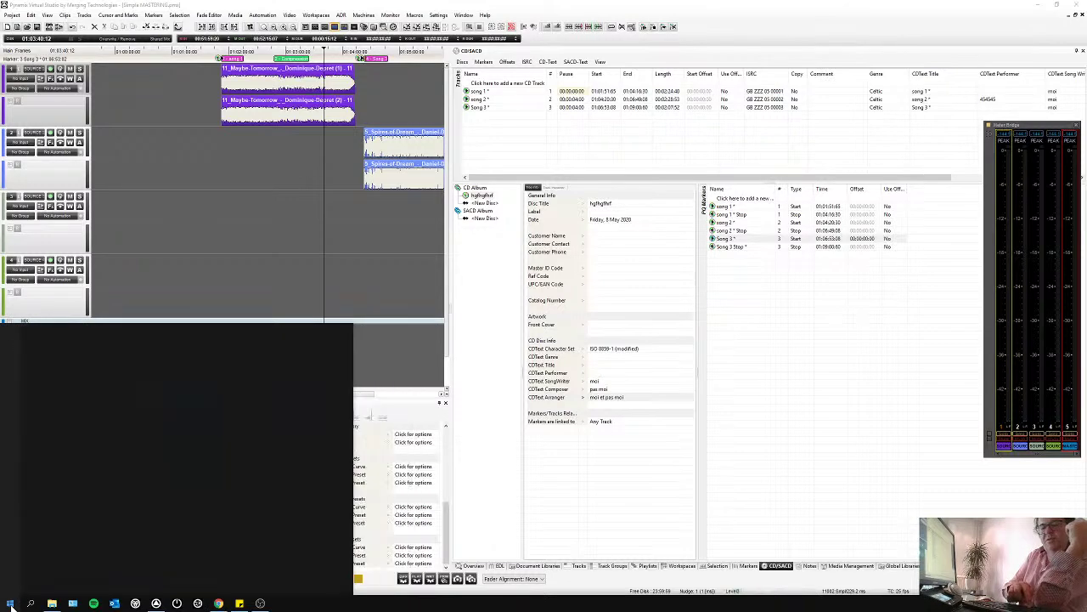
{"action": "key", "text": "BackSpace"}
{"action": "key", "text": "BackSpace"}
{"action": "type", "text": "disc"}
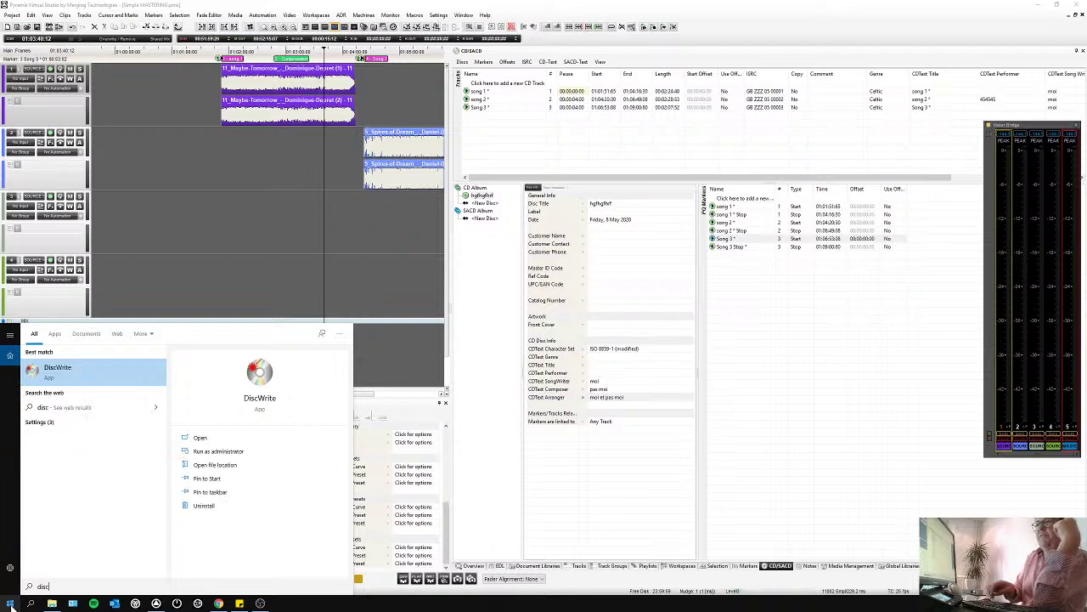
{"action": "key", "text": "Escape"}
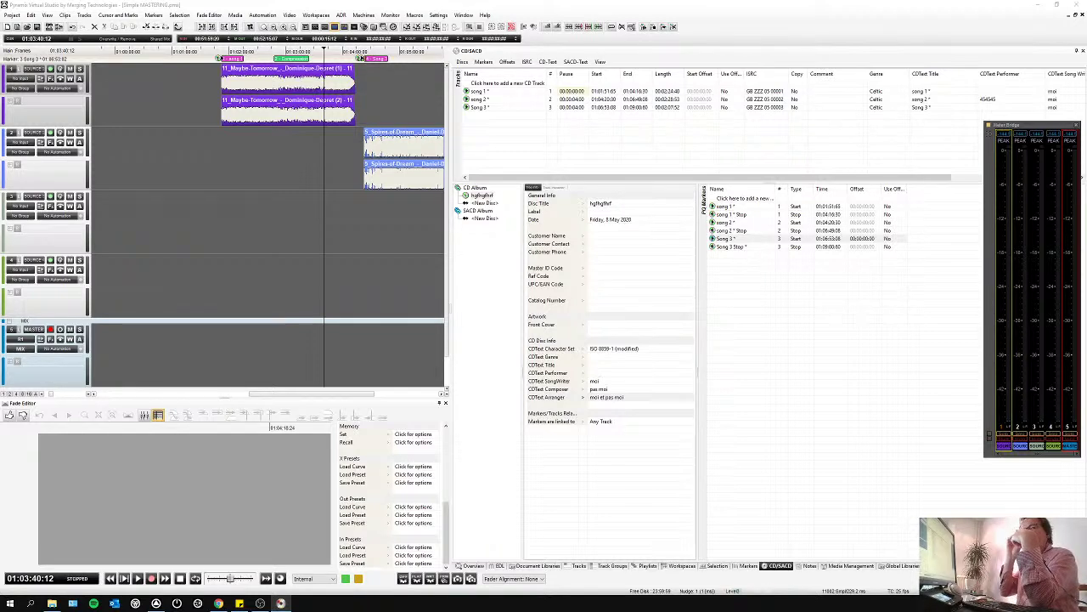
{"action": "left_click_drag", "start_coordinate": [25, 402], "coordinate": [588, 153]}
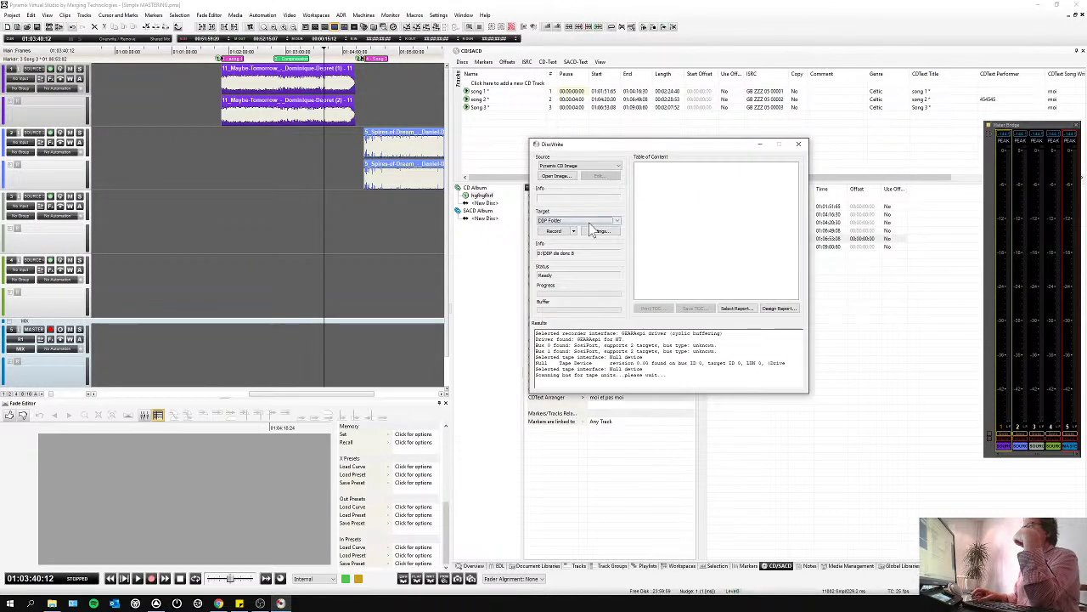
Load the Dis Donc 8 CD3 PMI image as the DiscWrite source and acknowledge the CD-Text notice.
{"action": "left_click", "coordinate": [559, 176]}
{"action": "double_click", "coordinate": [633, 231]}
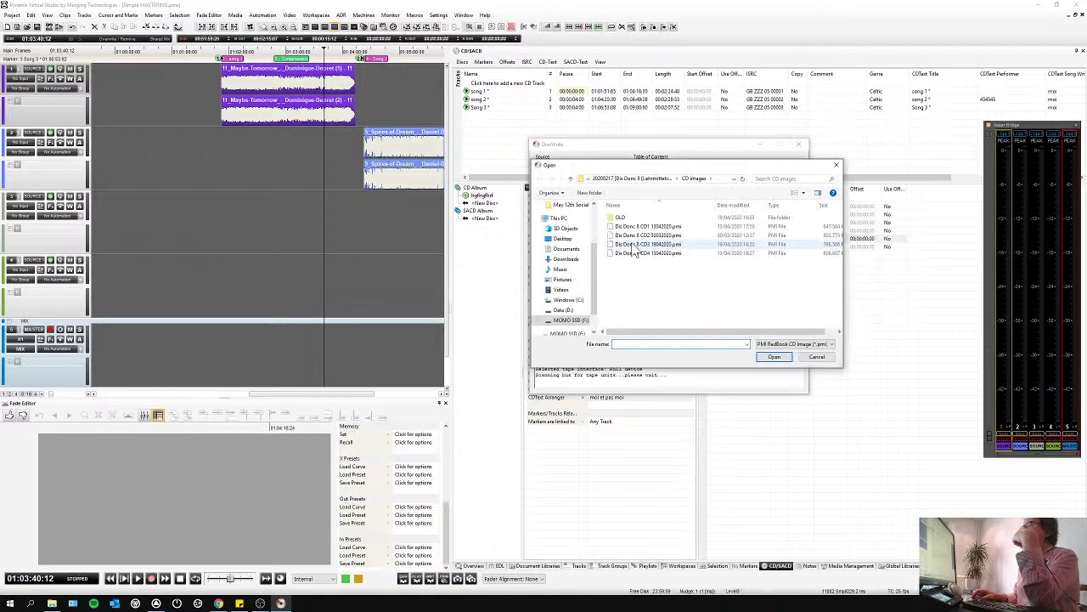
{"action": "double_click", "coordinate": [633, 246]}
{"action": "left_click", "coordinate": [736, 289]}
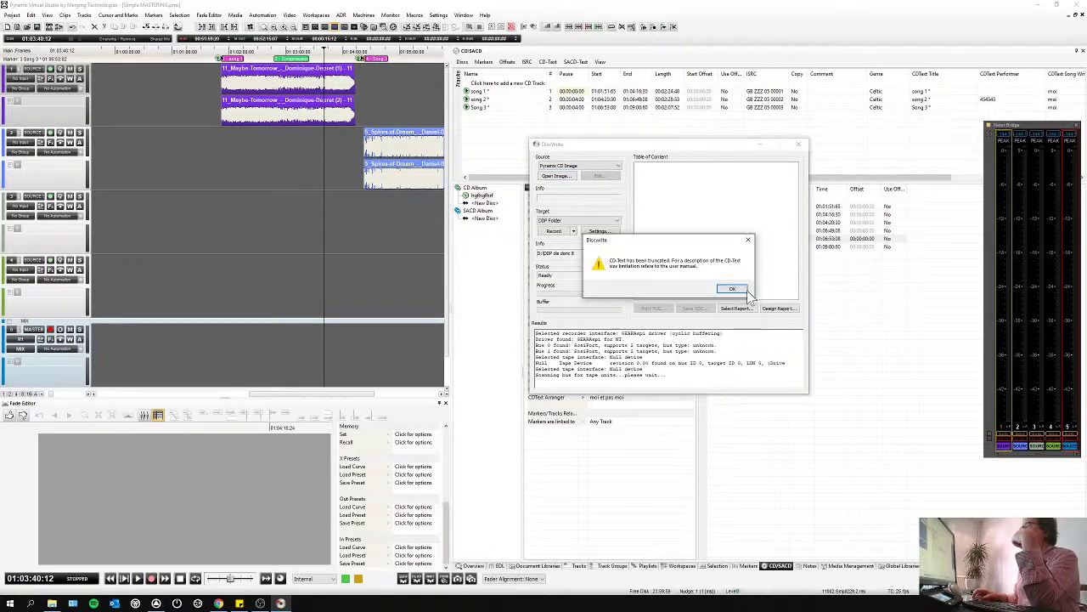
{"action": "left_click", "coordinate": [742, 290]}
Look through the DiscWrite target types, keep DDP Folder as the target, and close DiscWrite.
{"action": "left_click", "coordinate": [578, 221]}
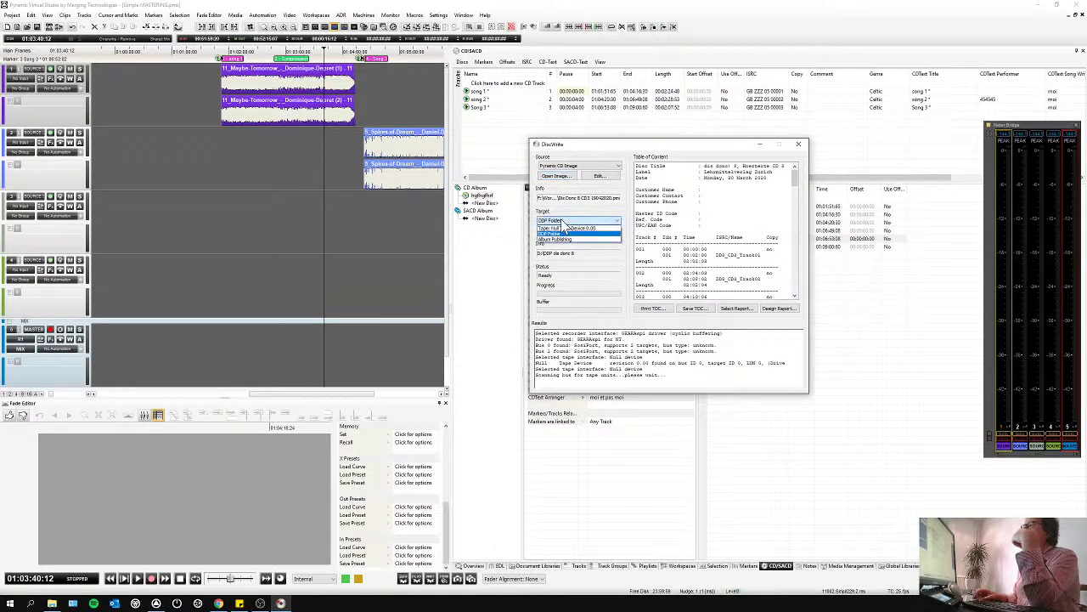
{"action": "left_click", "coordinate": [568, 233]}
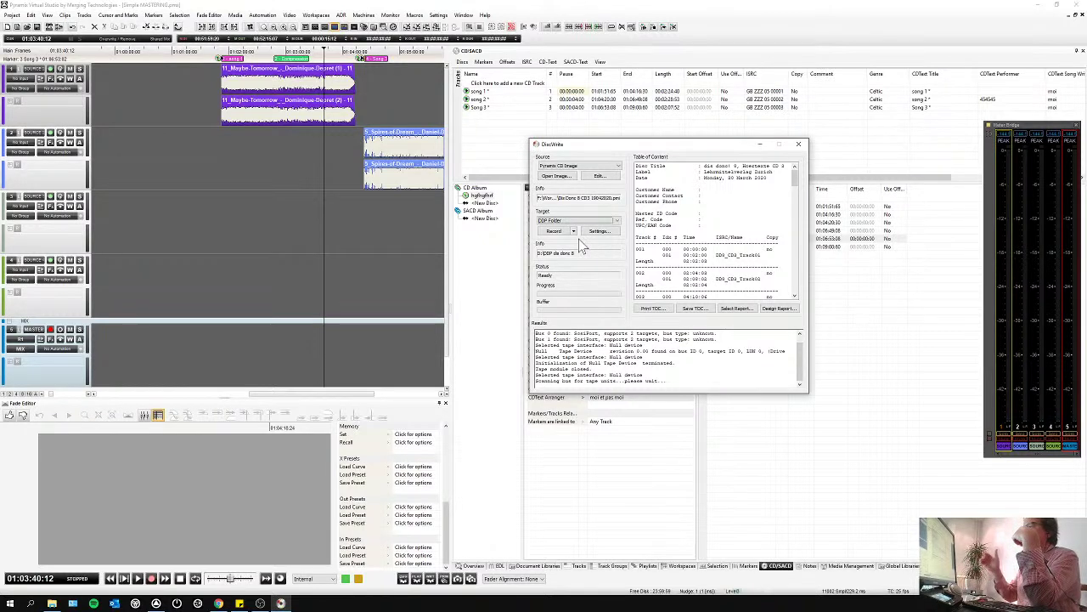
{"action": "left_click", "coordinate": [798, 146]}
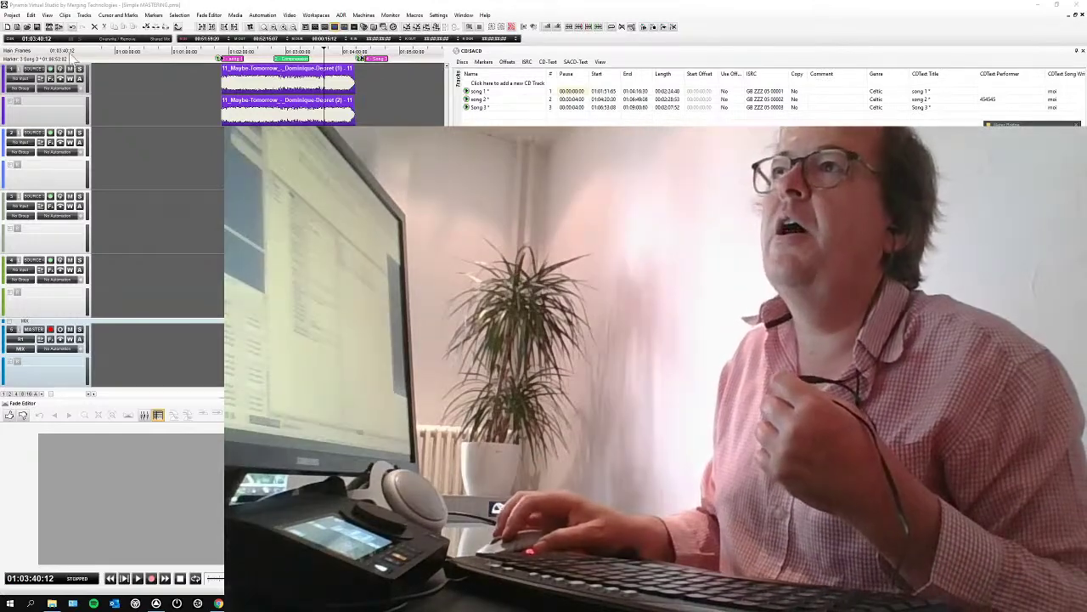
Start a file import into the mastering project.
{"action": "left_click", "coordinate": [13, 15]}
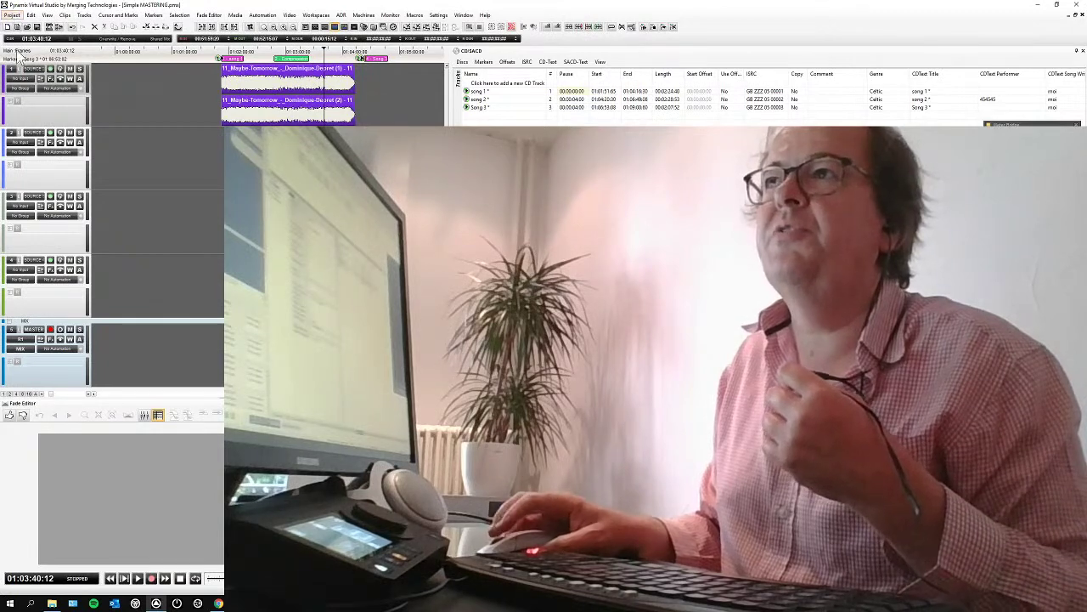
{"action": "left_click", "coordinate": [14, 17]}
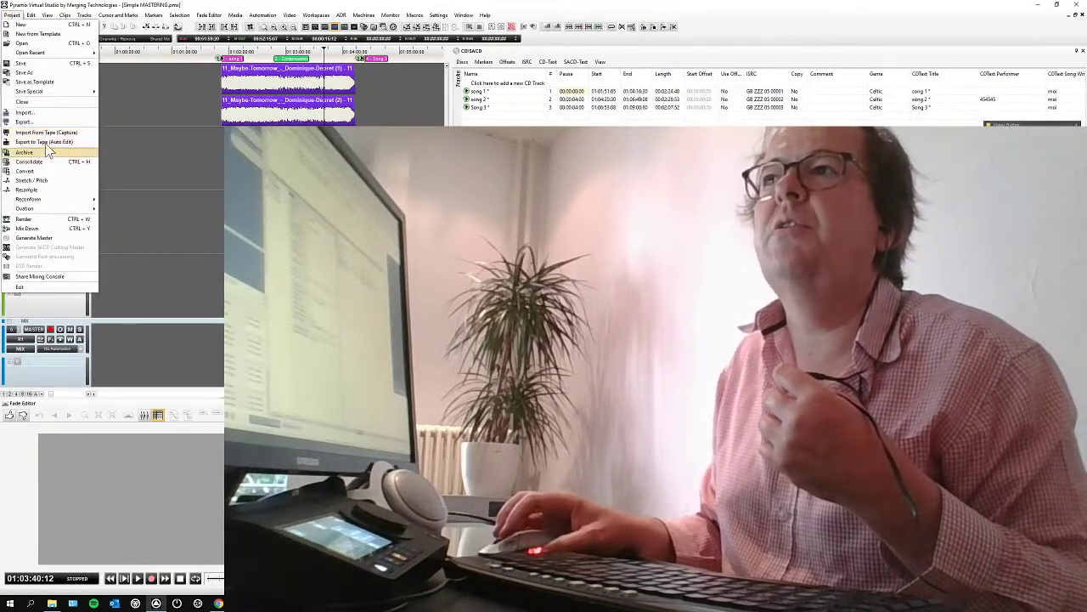
{"action": "left_click", "coordinate": [34, 112]}
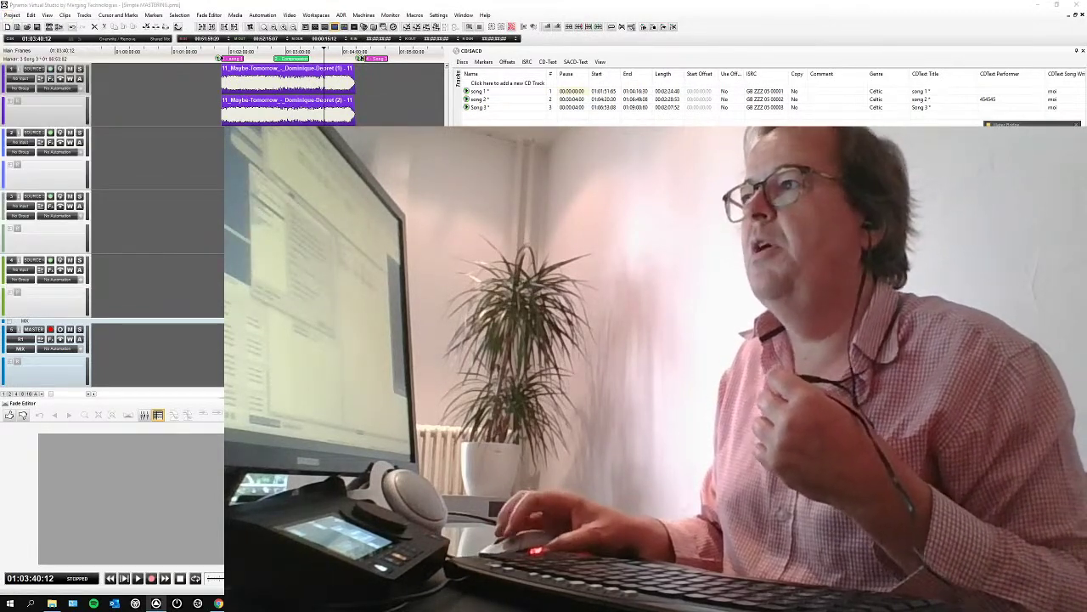